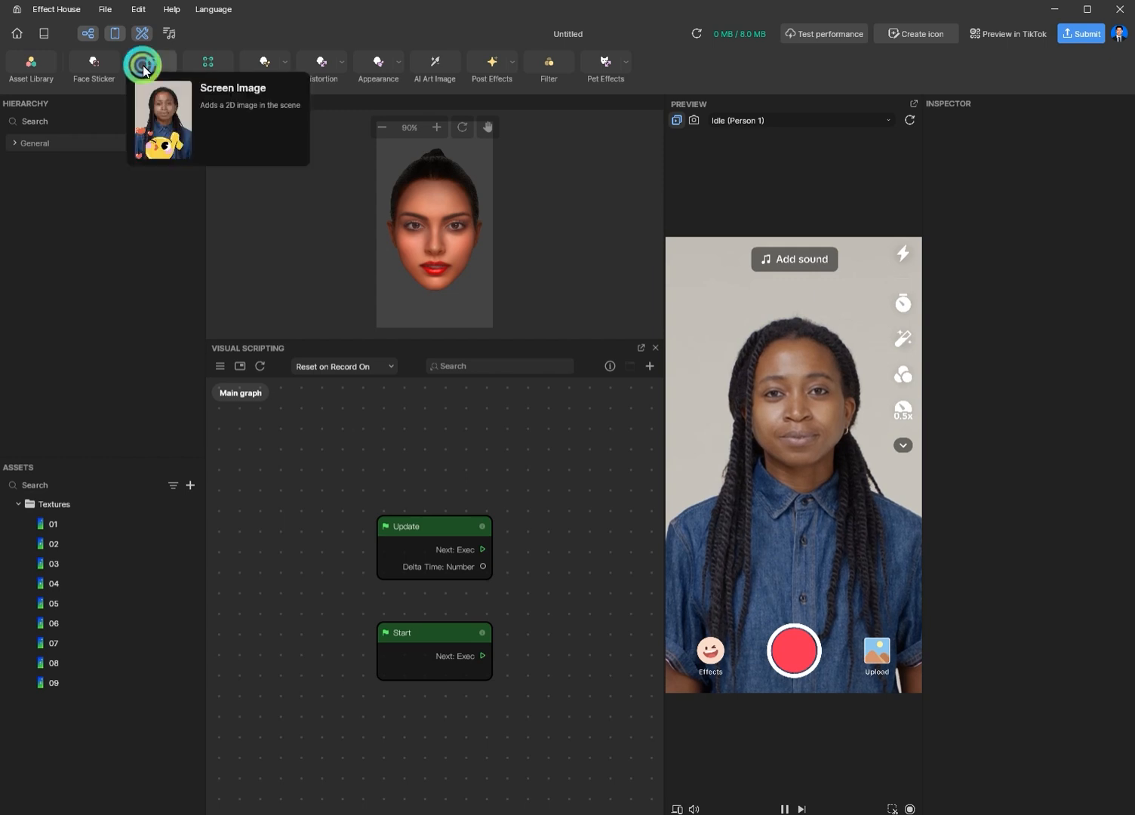
Add a screen image to the scene and duplicate it.
{"action": "left_click", "coordinate": [150, 62]}
{"action": "double_click", "coordinate": [63, 202]}
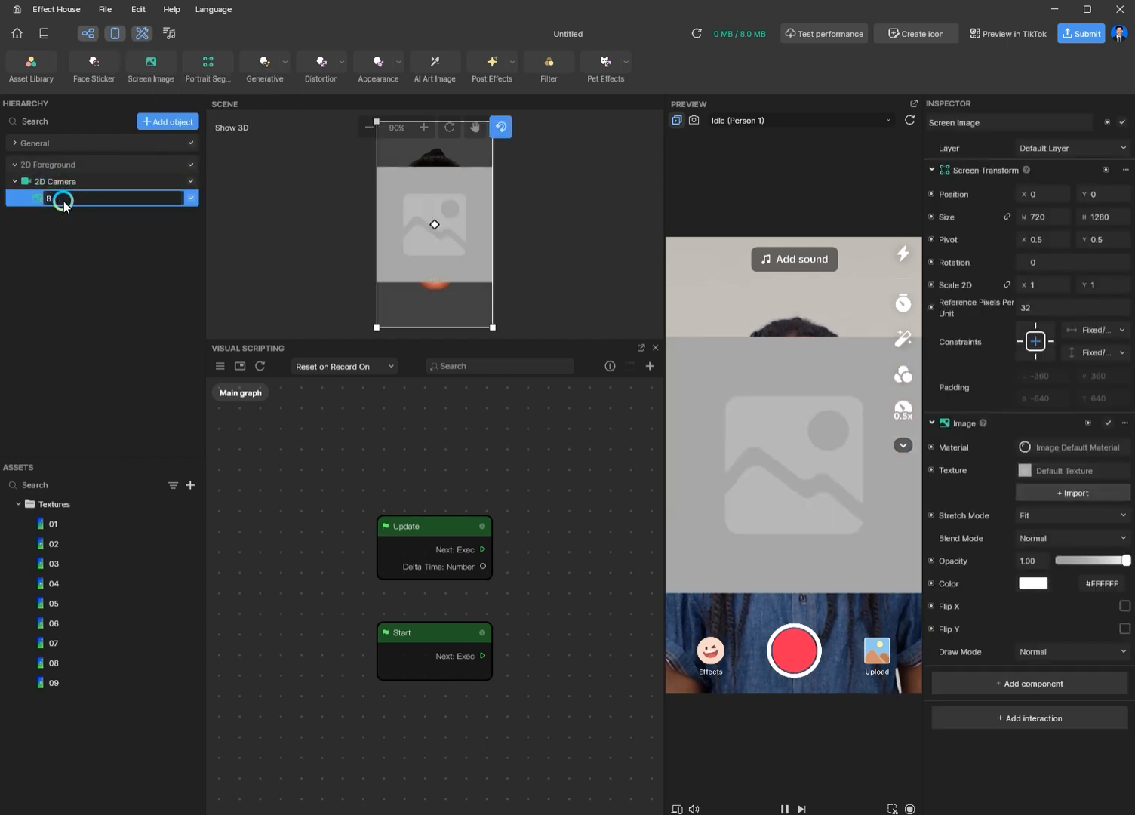
{"action": "left_click", "coordinate": [74, 261]}
{"action": "left_click", "coordinate": [69, 200]}
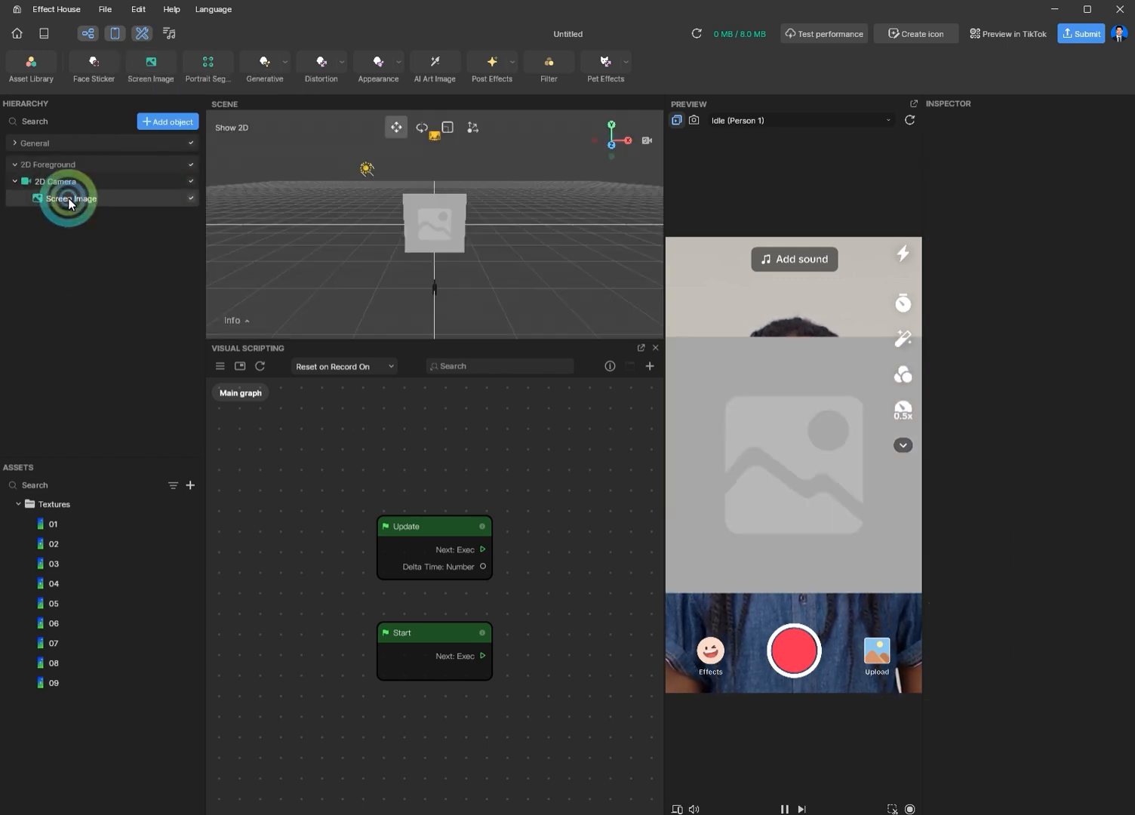
{"action": "key", "text": "ctrl+d"}
Rename the original screen image as BC.
{"action": "left_click", "coordinate": [72, 200]}
{"action": "left_click", "coordinate": [82, 200]}
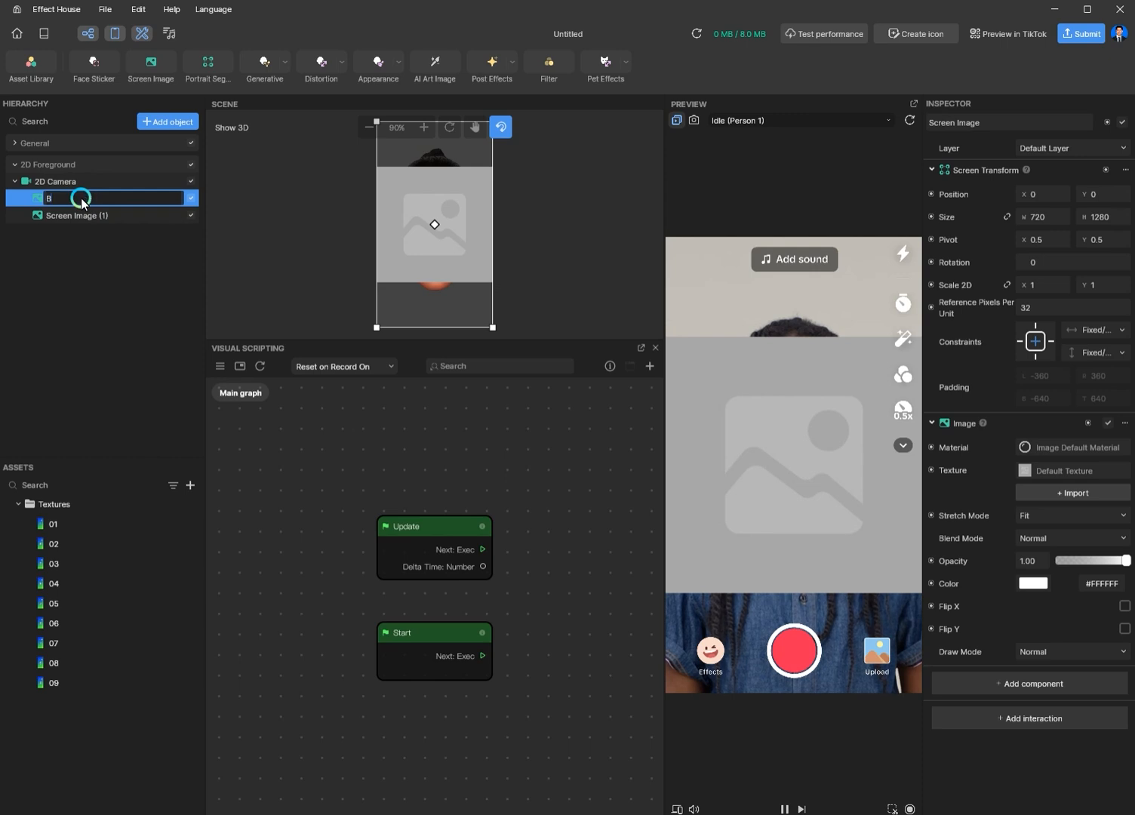
{"action": "type", "text": "BC"}
Set the 2D scale of Screen Image (1) to 0.25 on both X and Y.
{"action": "left_click", "coordinate": [92, 215]}
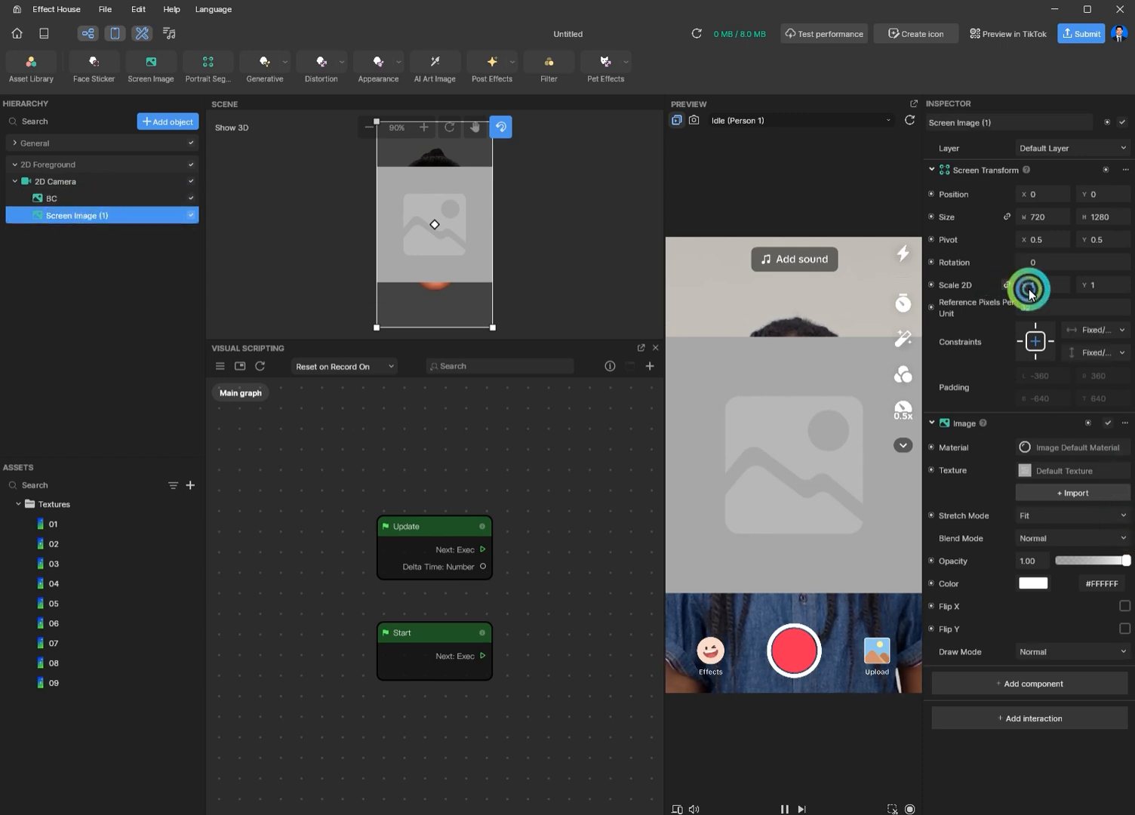
{"action": "type", "text": "25"}
{"action": "key", "text": "Return"}
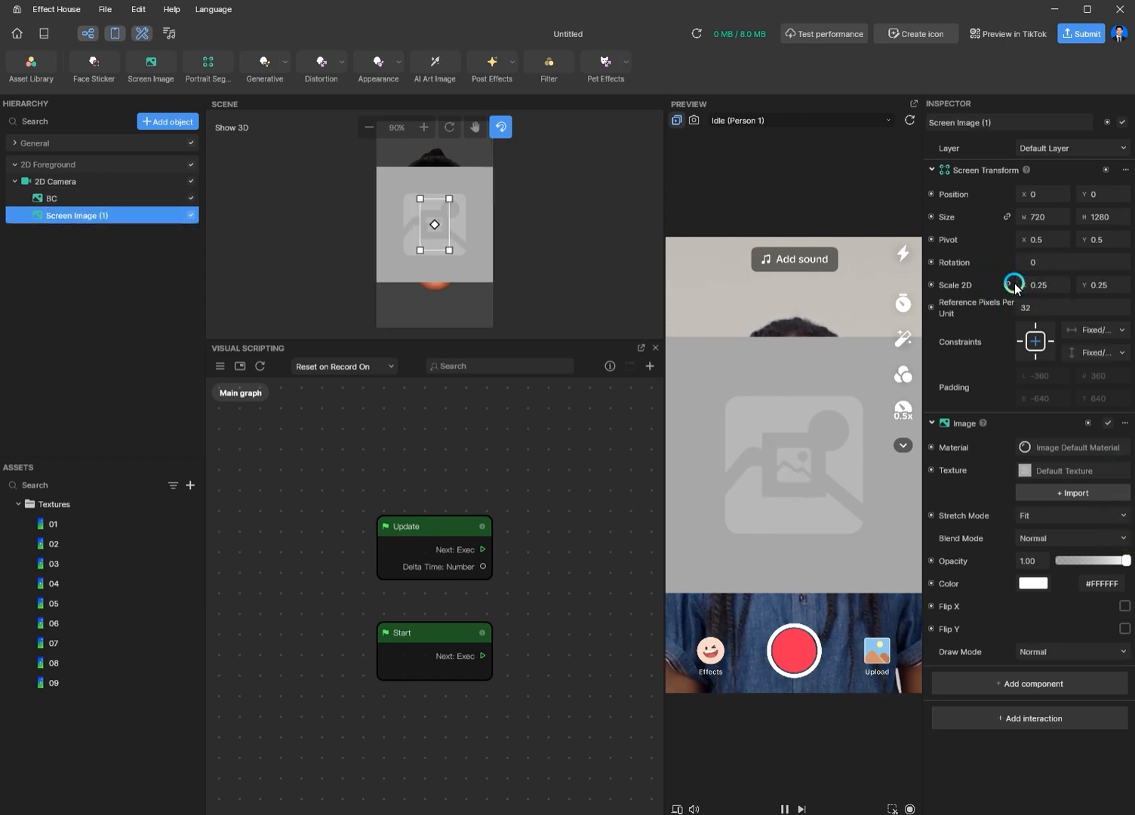
Show built-in assets in the texture selection for the BC image and assign White Texture to it.
{"action": "left_click", "coordinate": [68, 198]}
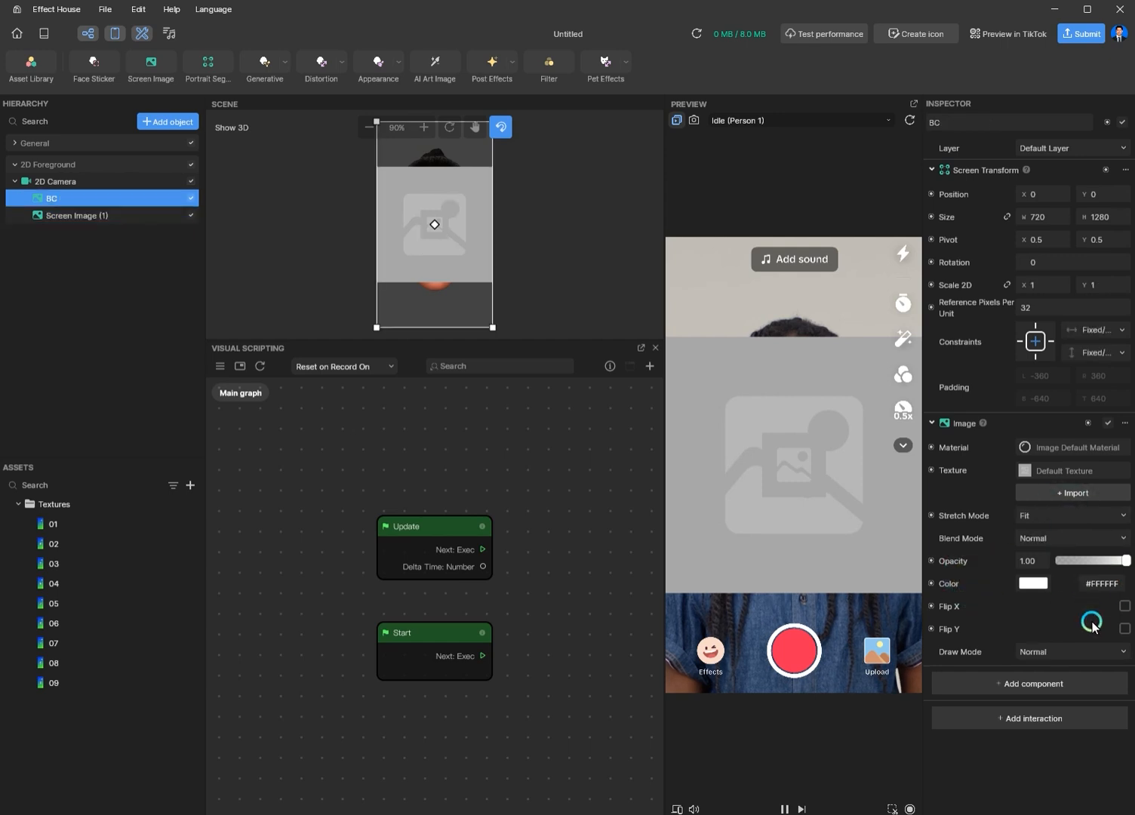
{"action": "left_click", "coordinate": [1097, 514]}
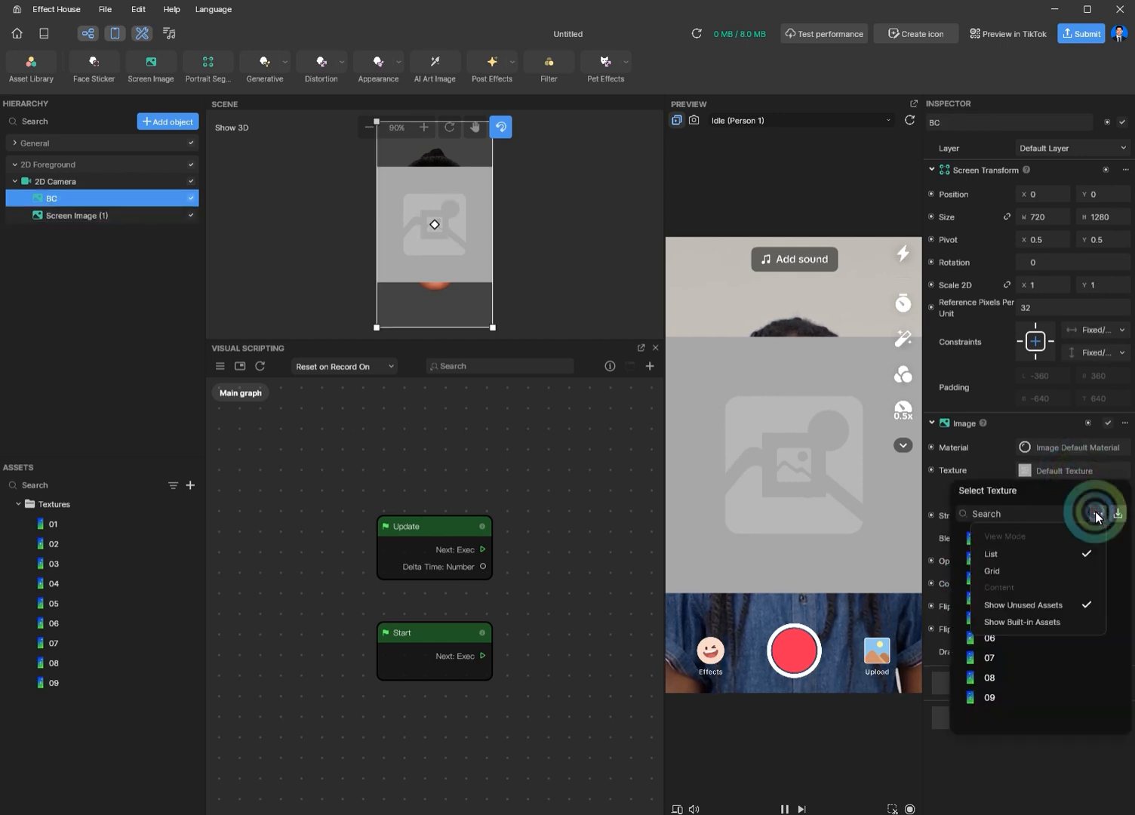
{"action": "left_click", "coordinate": [1040, 622]}
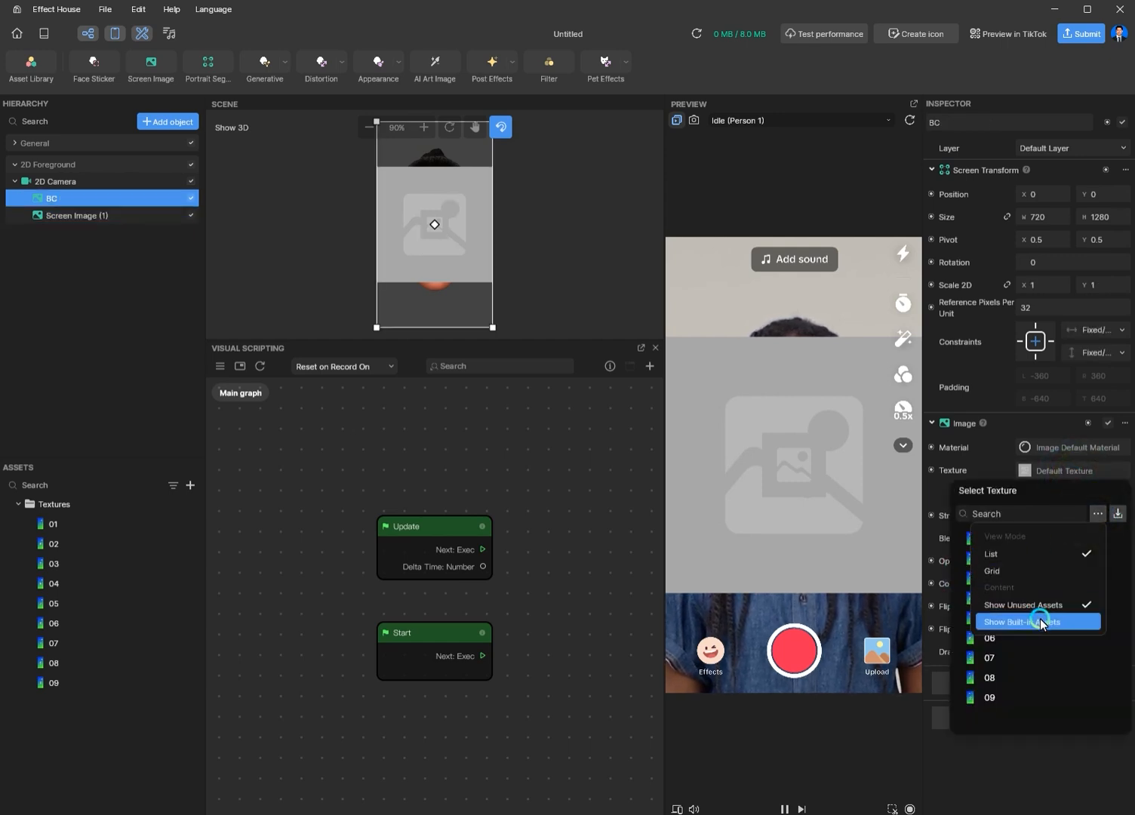
{"action": "left_click", "coordinate": [1015, 625]}
{"action": "left_click", "coordinate": [1031, 621]}
{"action": "left_click", "coordinate": [1031, 621]}
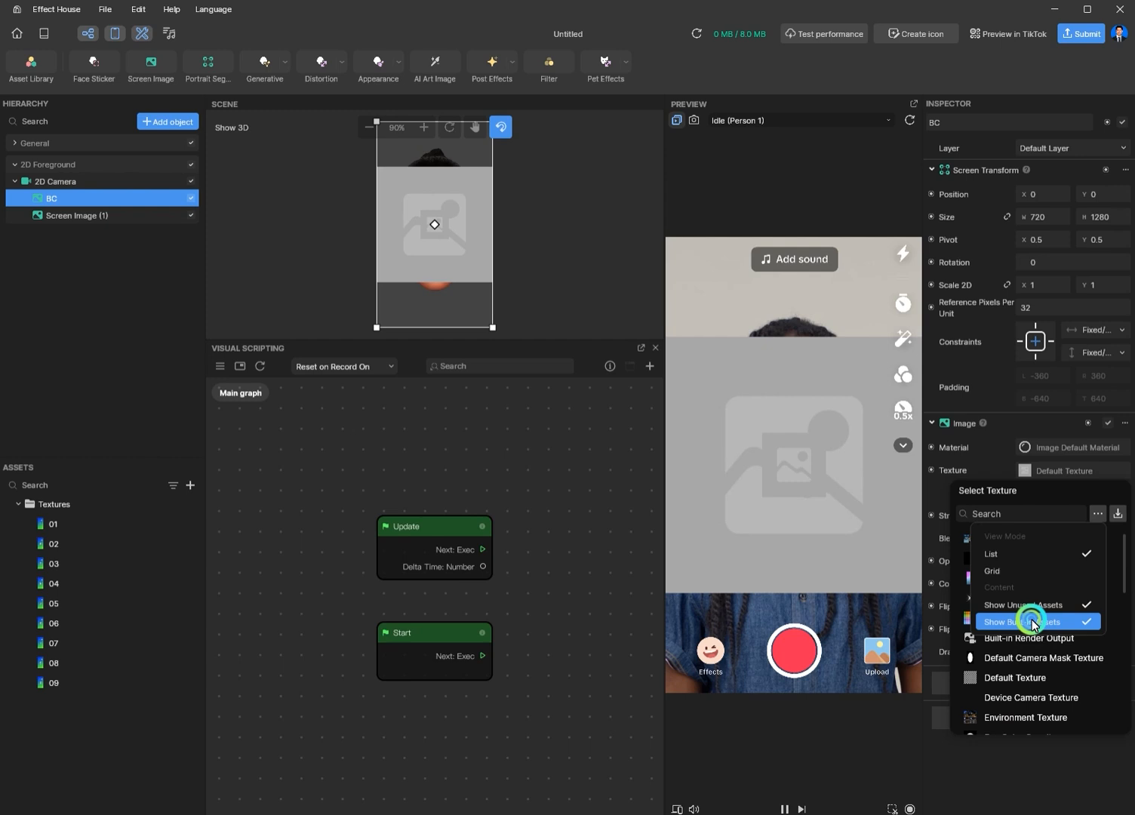
{"action": "left_click", "coordinate": [1100, 515]}
{"action": "left_click", "coordinate": [1097, 513]}
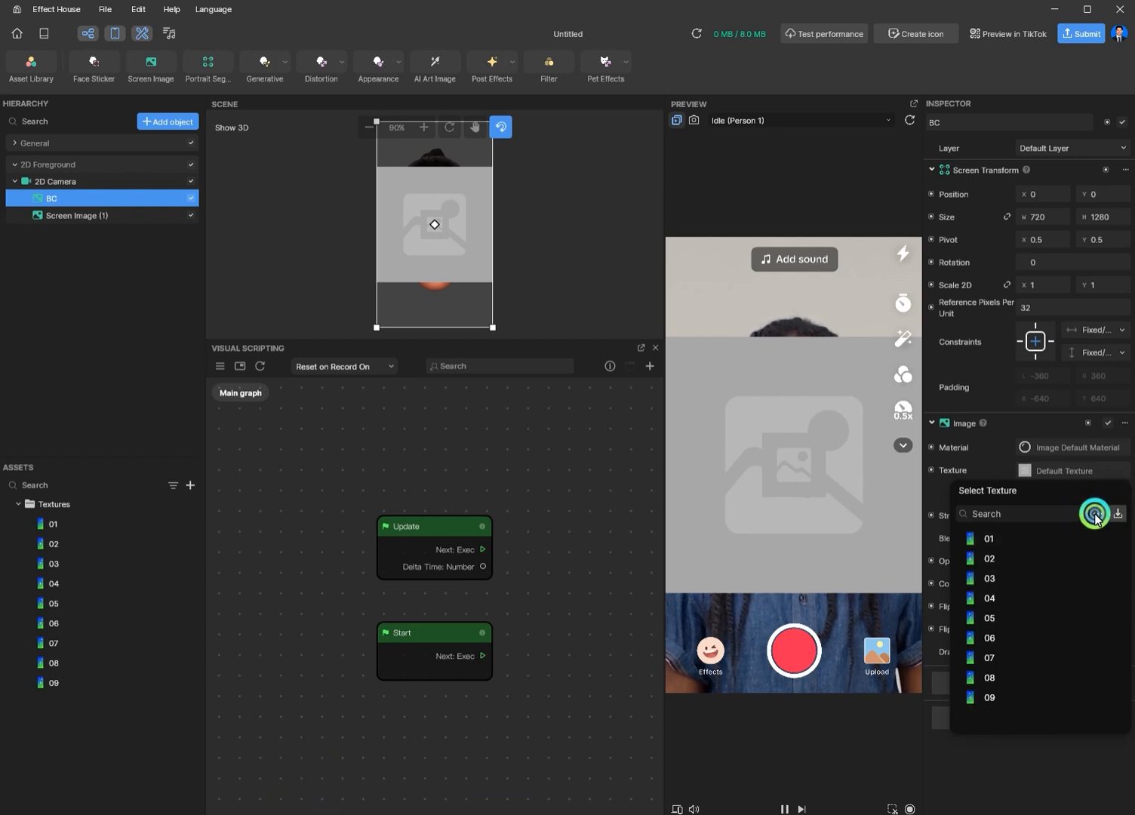
{"action": "left_click", "coordinate": [1034, 620]}
{"action": "scroll", "coordinate": [1013, 675], "scroll_direction": "down", "scroll_amount": 10}
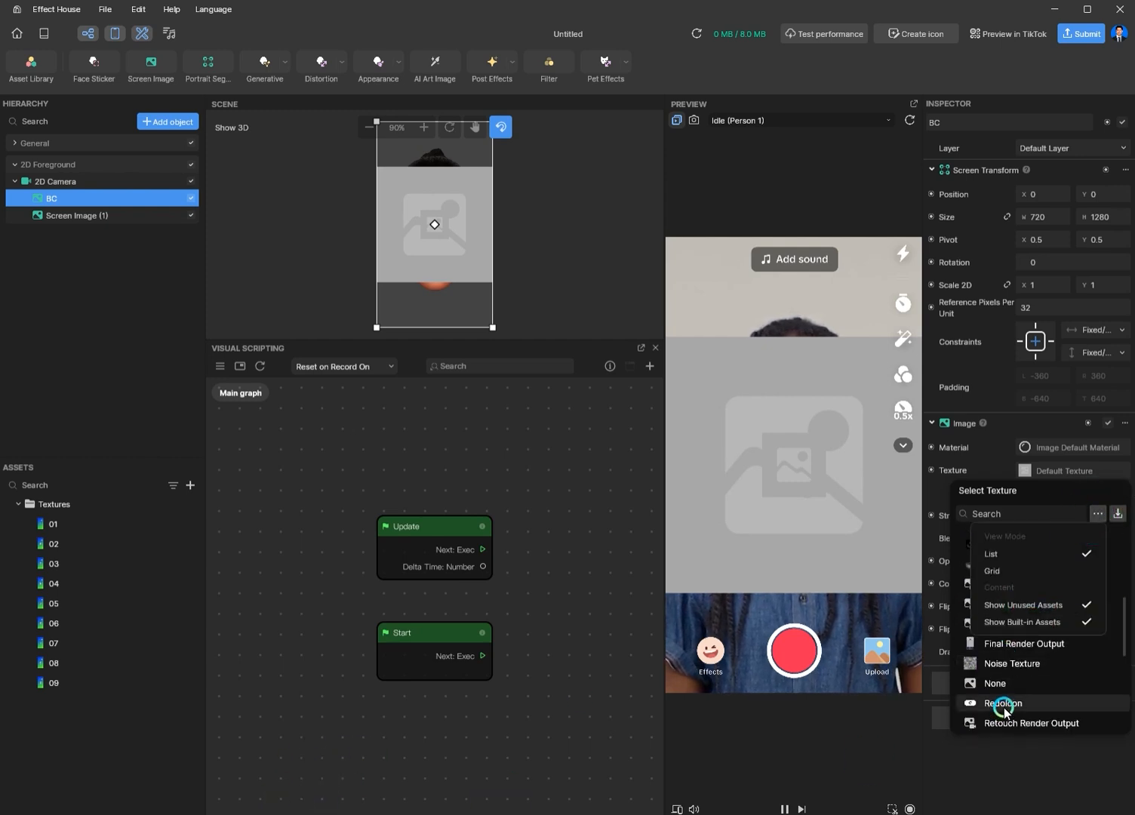
{"action": "left_click", "coordinate": [1013, 691]}
{"action": "left_click", "coordinate": [1071, 495]}
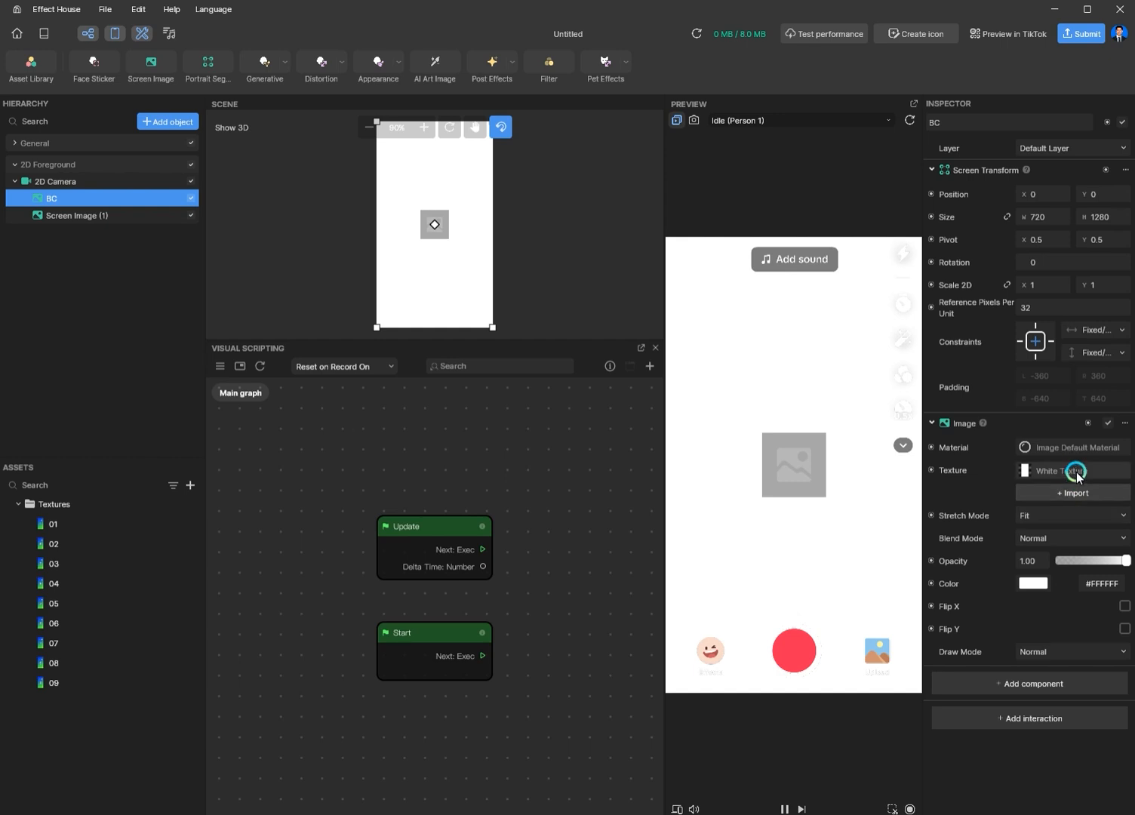
Hide the built-in assets again in the texture selection of Screen Image (1) and close it.
{"action": "left_click", "coordinate": [74, 215]}
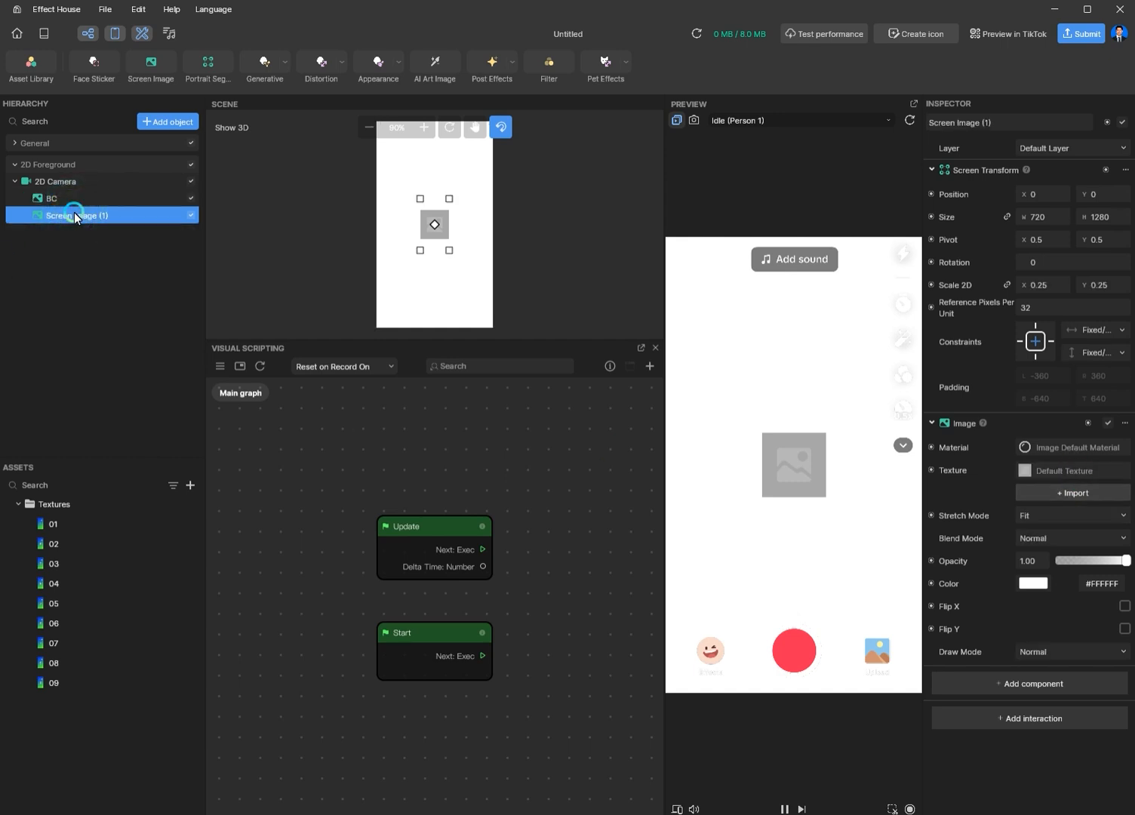
{"action": "left_click", "coordinate": [1108, 468]}
{"action": "left_click", "coordinate": [1096, 514]}
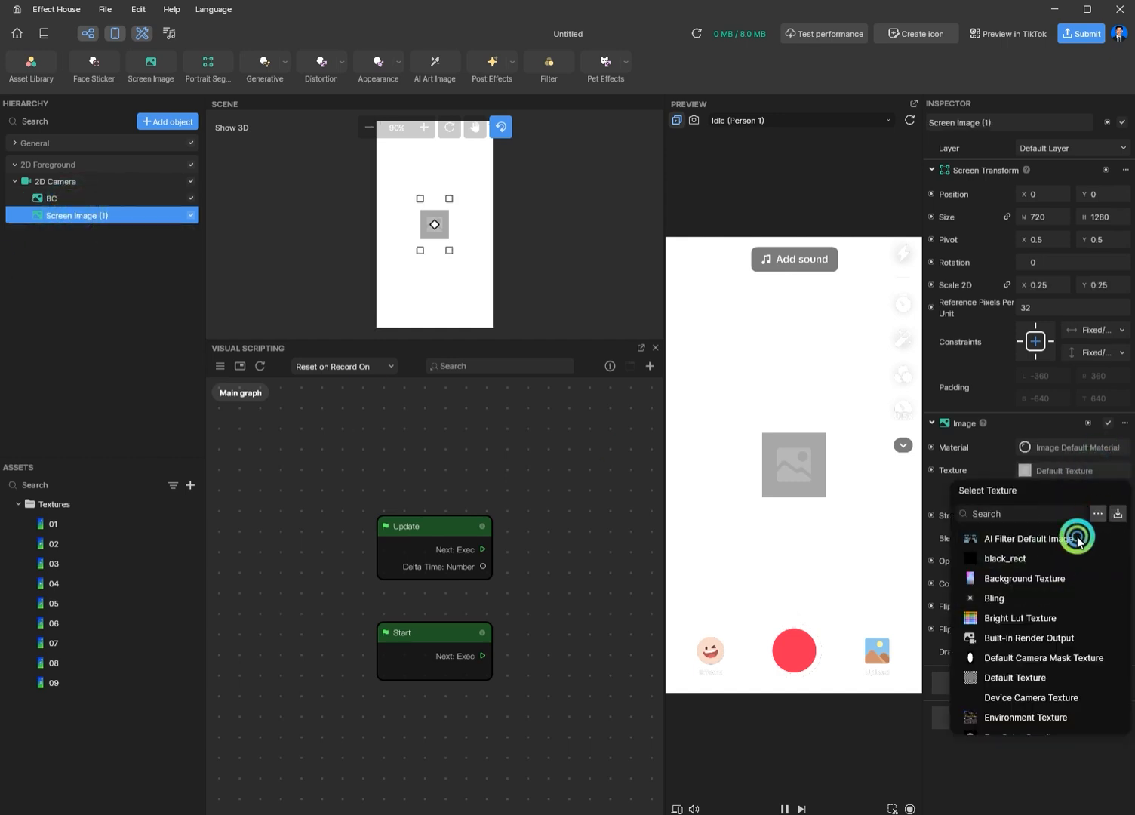
{"action": "left_click", "coordinate": [1079, 621]}
{"action": "left_click", "coordinate": [1009, 730]}
{"action": "left_click", "coordinate": [1093, 520]}
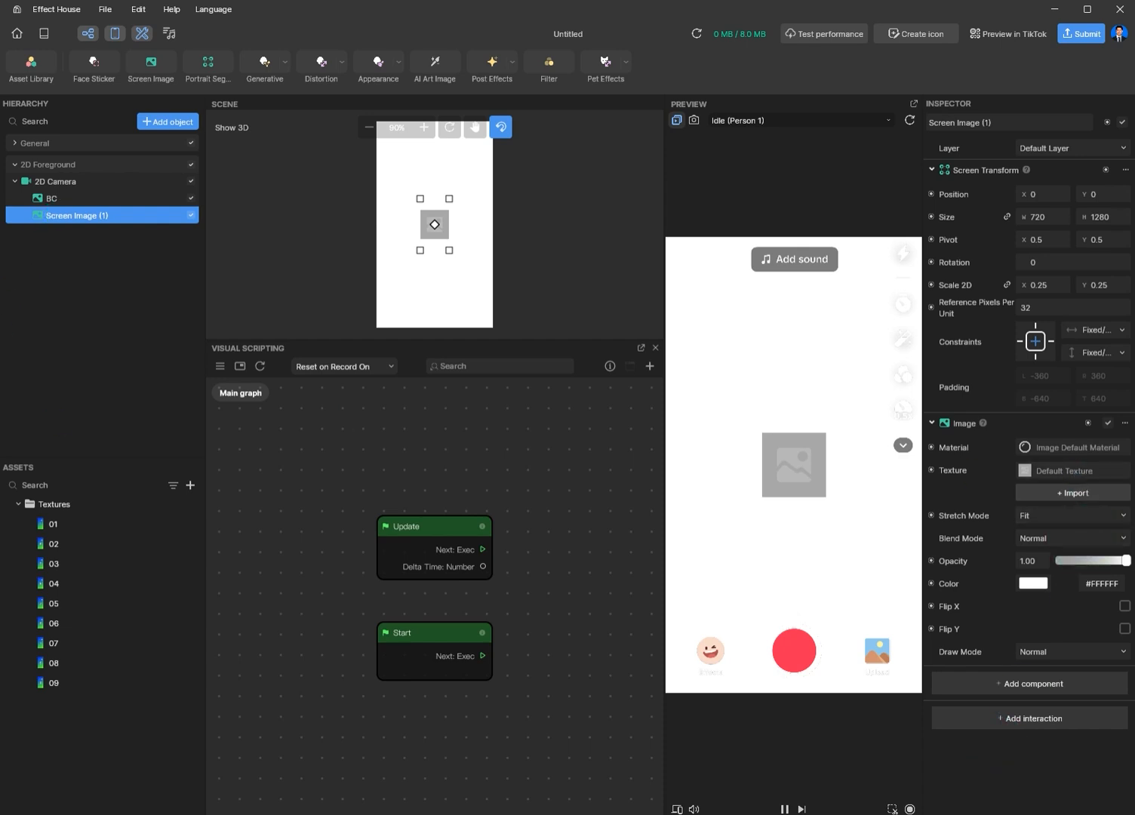
Collapse the Textures asset folder and create ten User Media Texture assets.
{"action": "left_click", "coordinate": [18, 504]}
{"action": "right_click", "coordinate": [30, 628]}
{"action": "mouse_move", "coordinate": [105, 654]}
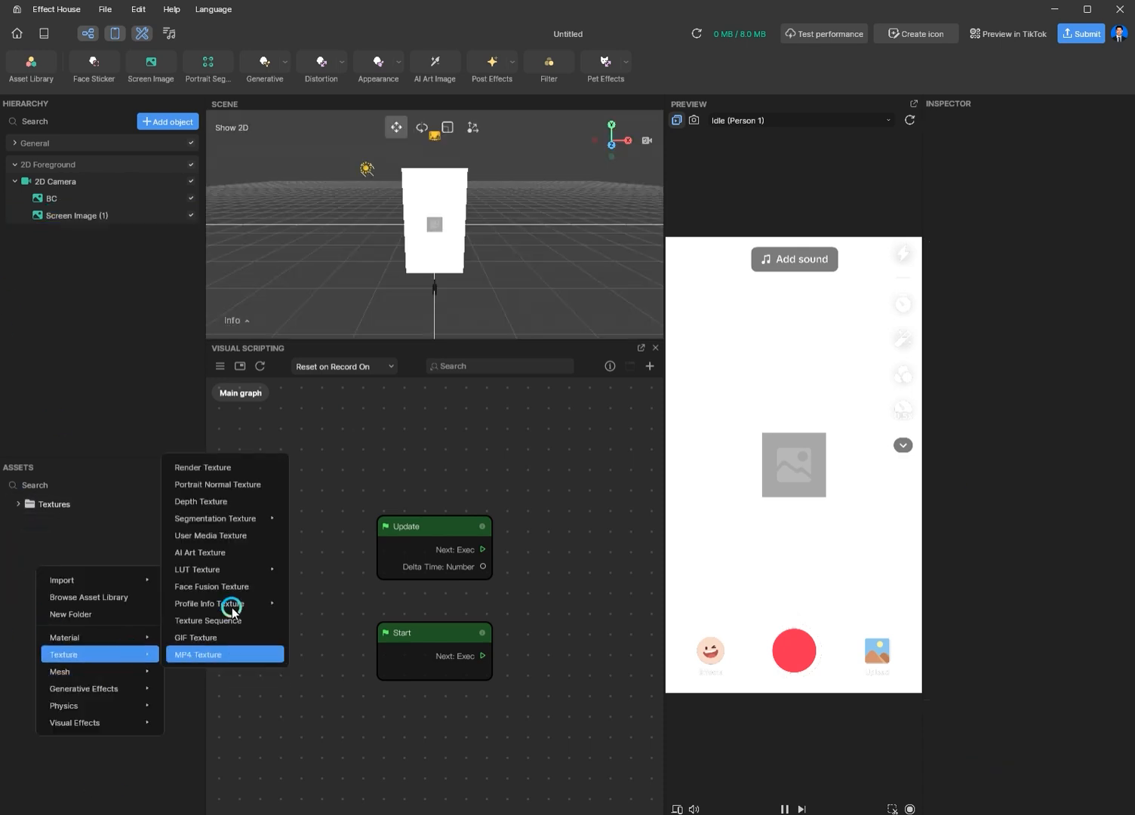
{"action": "left_click", "coordinate": [227, 535]}
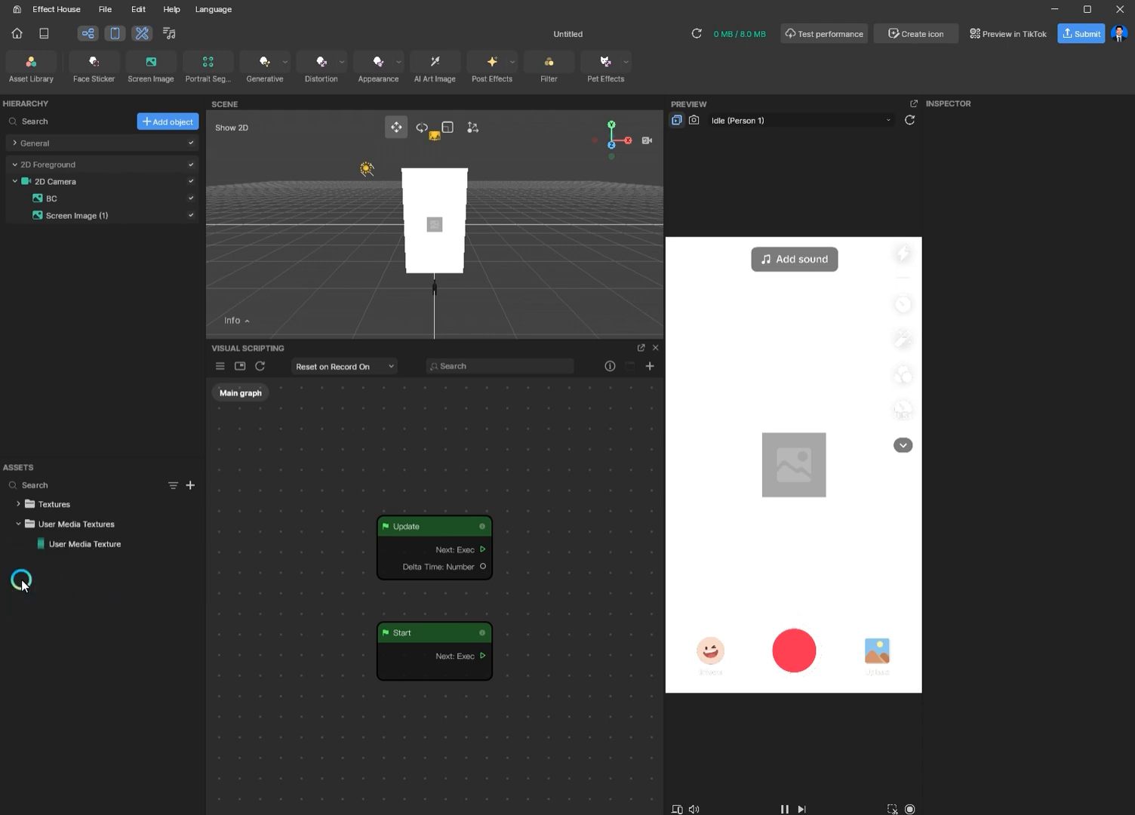
{"action": "right_click", "coordinate": [22, 585]}
{"action": "mouse_move", "coordinate": [128, 668]}
{"action": "left_click", "coordinate": [227, 552]}
{"action": "right_click", "coordinate": [47, 618]}
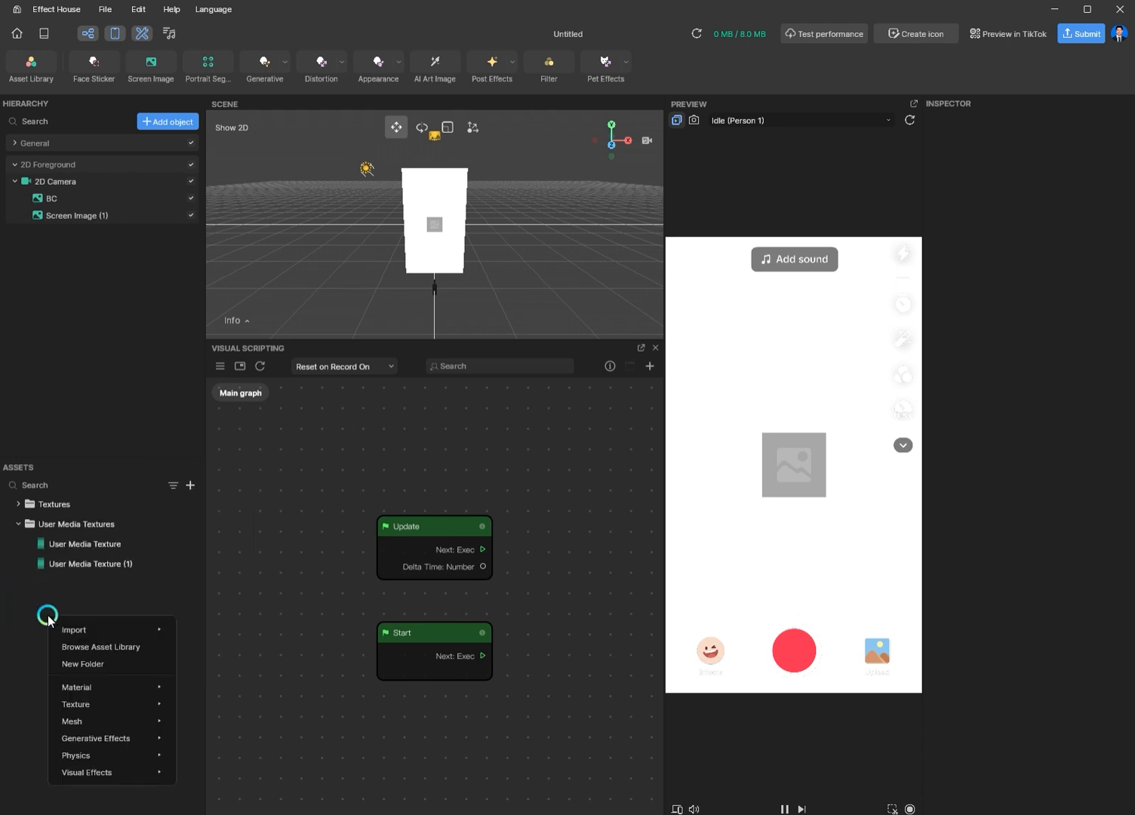
{"action": "mouse_move", "coordinate": [129, 704]}
{"action": "left_click", "coordinate": [215, 589]}
{"action": "right_click", "coordinate": [74, 627]}
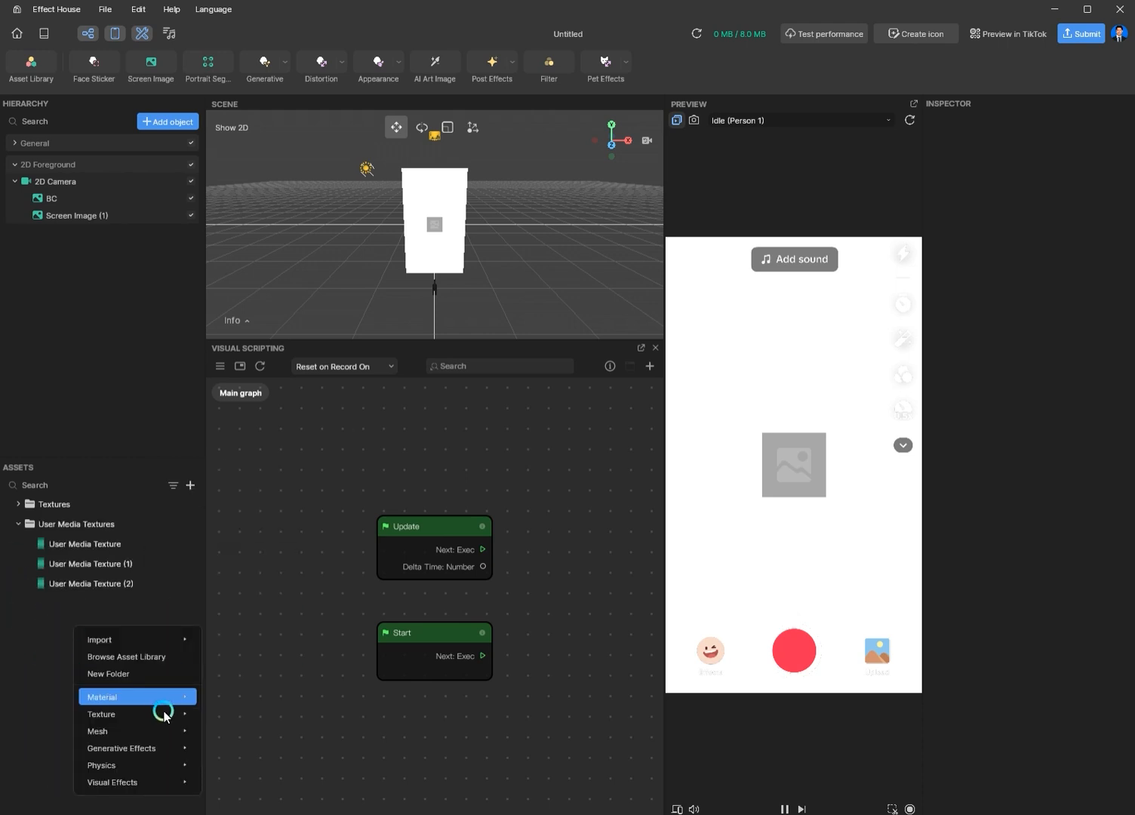
{"action": "mouse_move", "coordinate": [163, 713]}
{"action": "left_click", "coordinate": [283, 608]}
{"action": "right_click", "coordinate": [54, 670]}
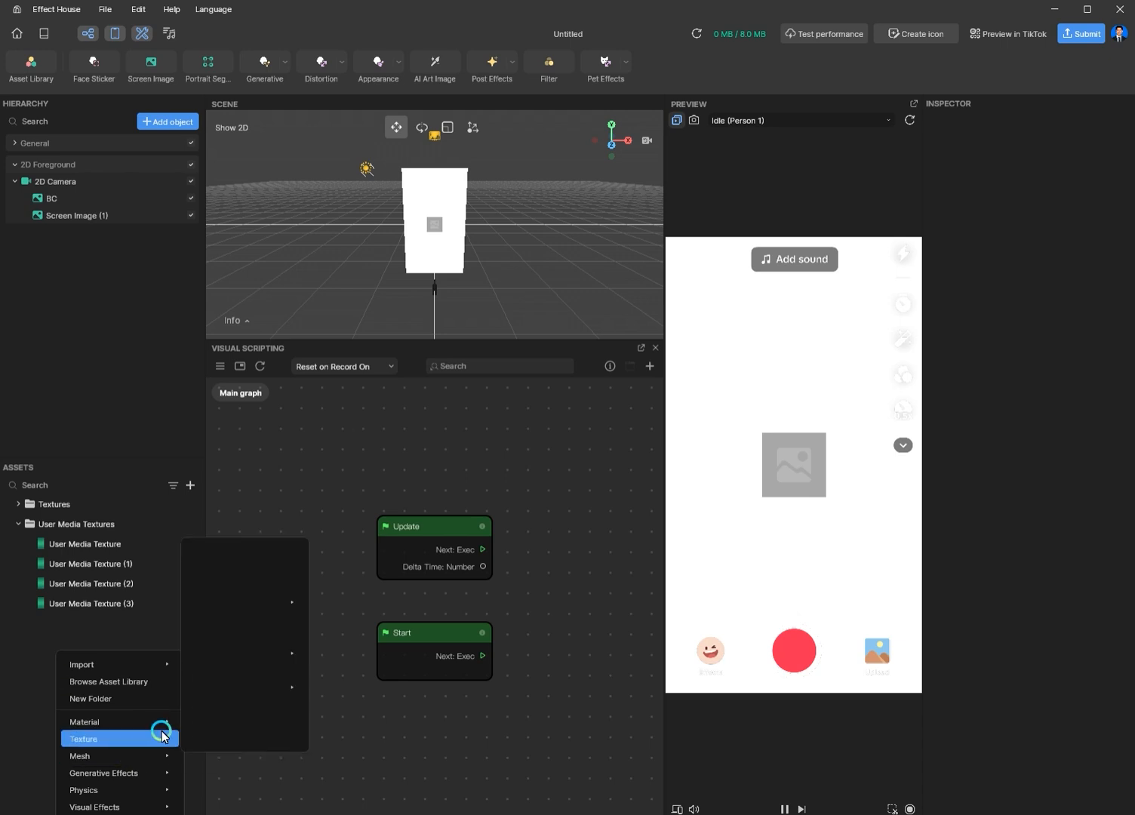
{"action": "left_click", "coordinate": [268, 615]}
{"action": "right_click", "coordinate": [59, 664]}
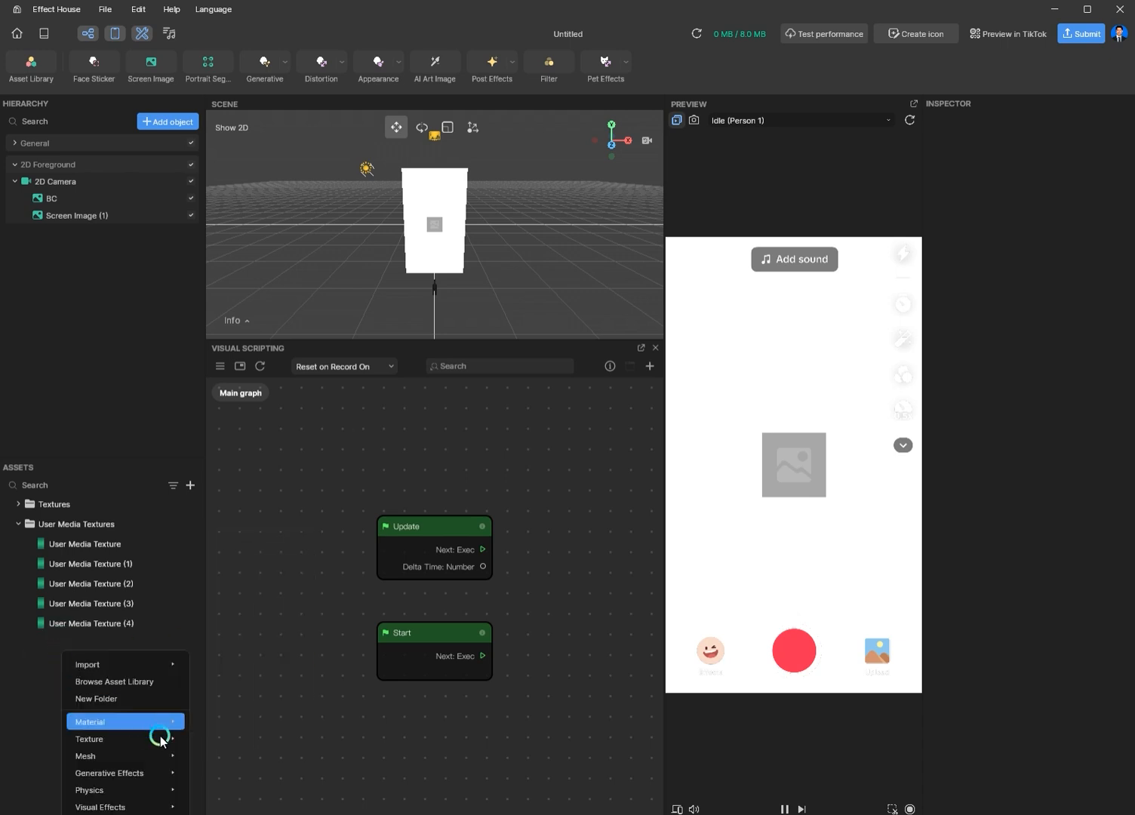
{"action": "left_click", "coordinate": [261, 570]}
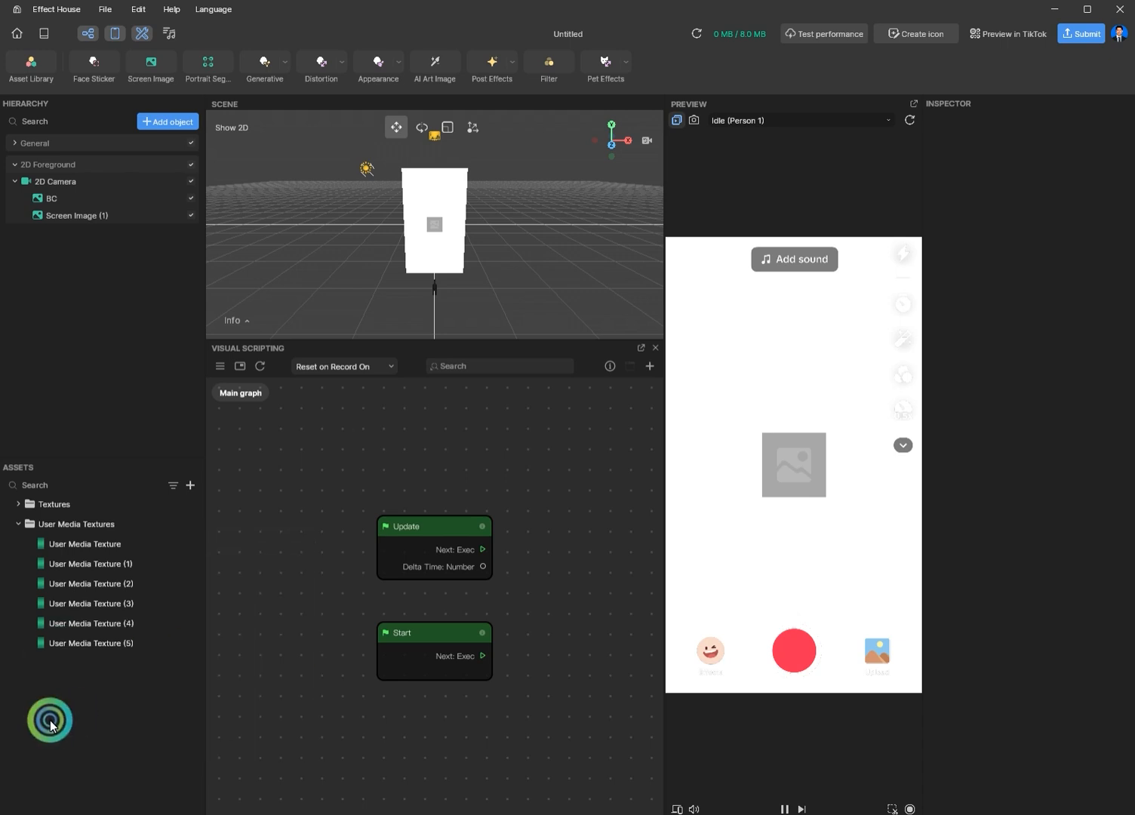
{"action": "right_click", "coordinate": [80, 690]}
{"action": "left_click", "coordinate": [295, 627]}
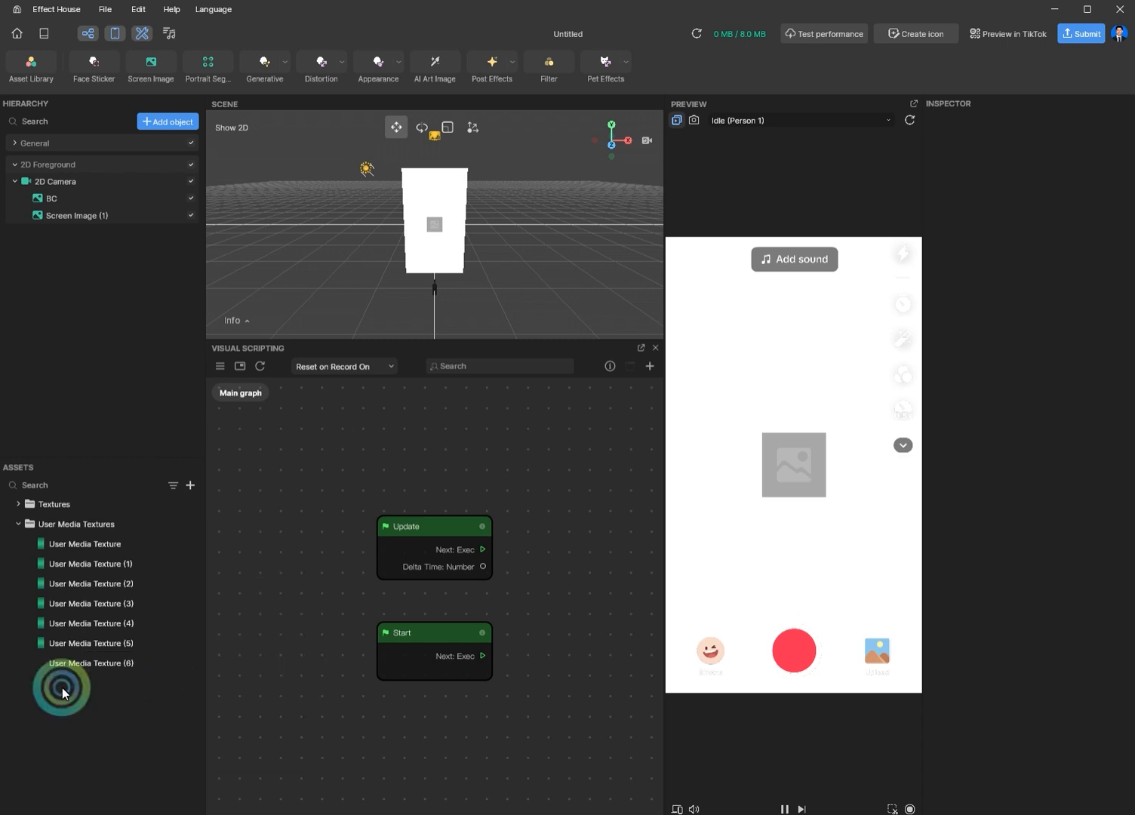
{"action": "right_click", "coordinate": [62, 688]}
{"action": "left_click", "coordinate": [264, 628]}
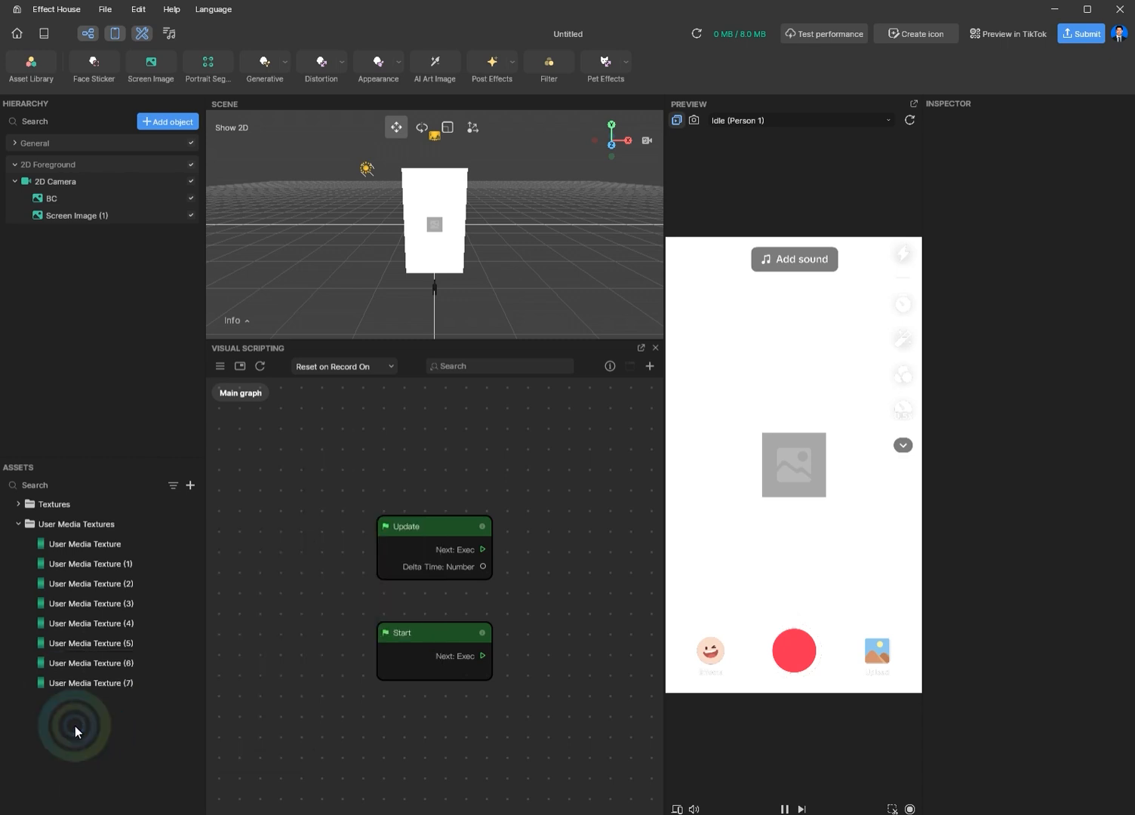
{"action": "right_click", "coordinate": [74, 726]}
{"action": "left_click", "coordinate": [259, 651]}
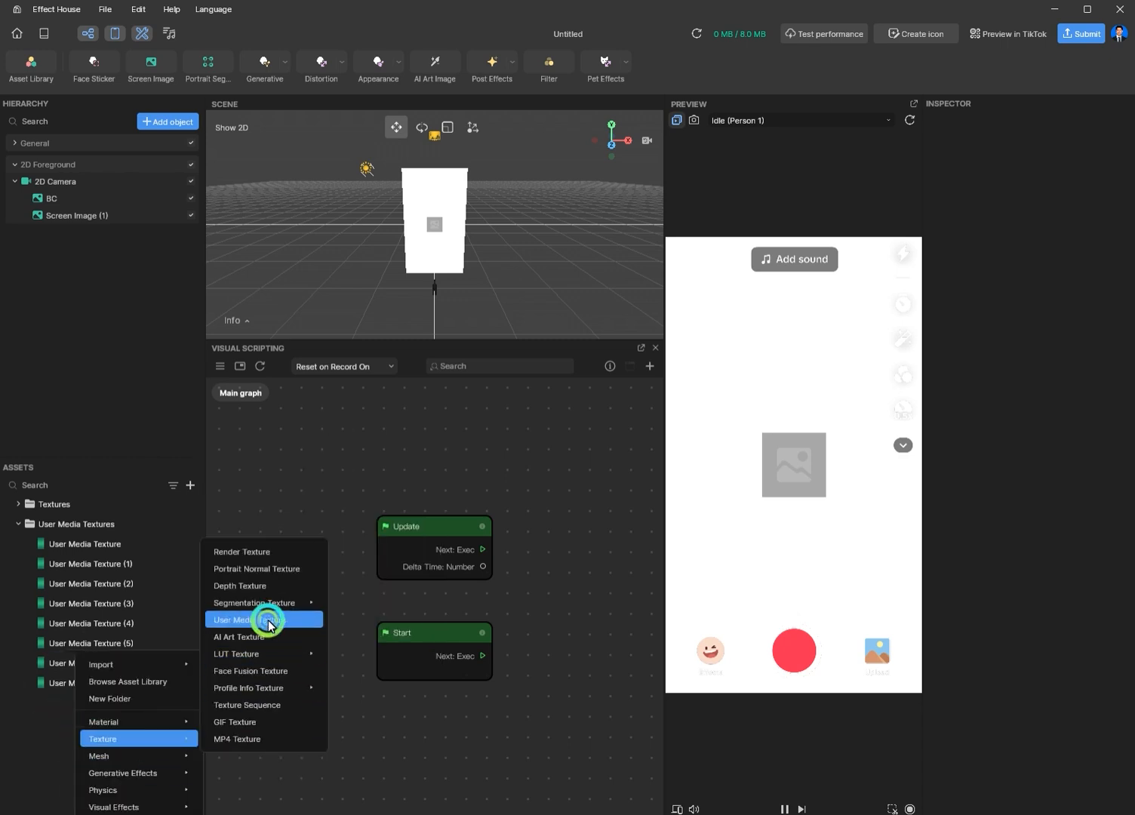
{"action": "right_click", "coordinate": [91, 737]}
{"action": "left_click", "coordinate": [307, 637]}
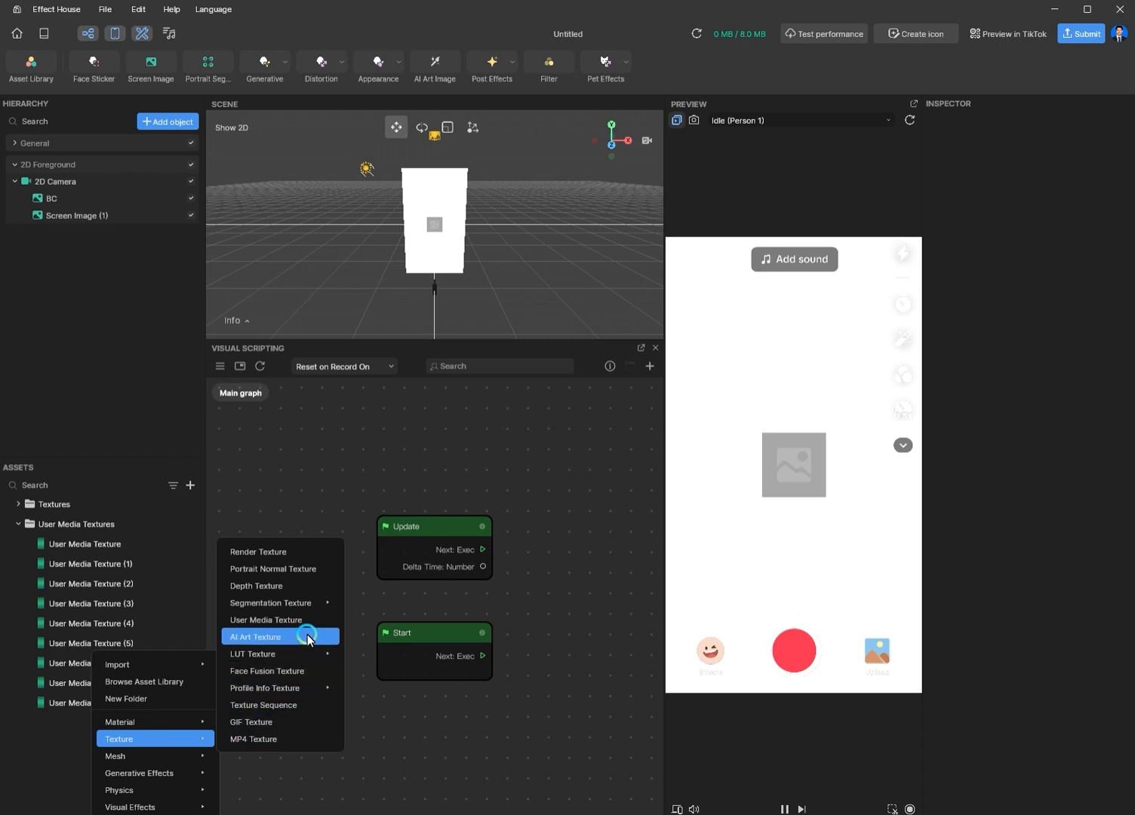
Delete the unnumbered User Media Texture from the assets.
{"action": "left_click", "coordinate": [109, 537]}
{"action": "key", "text": "Delete"}
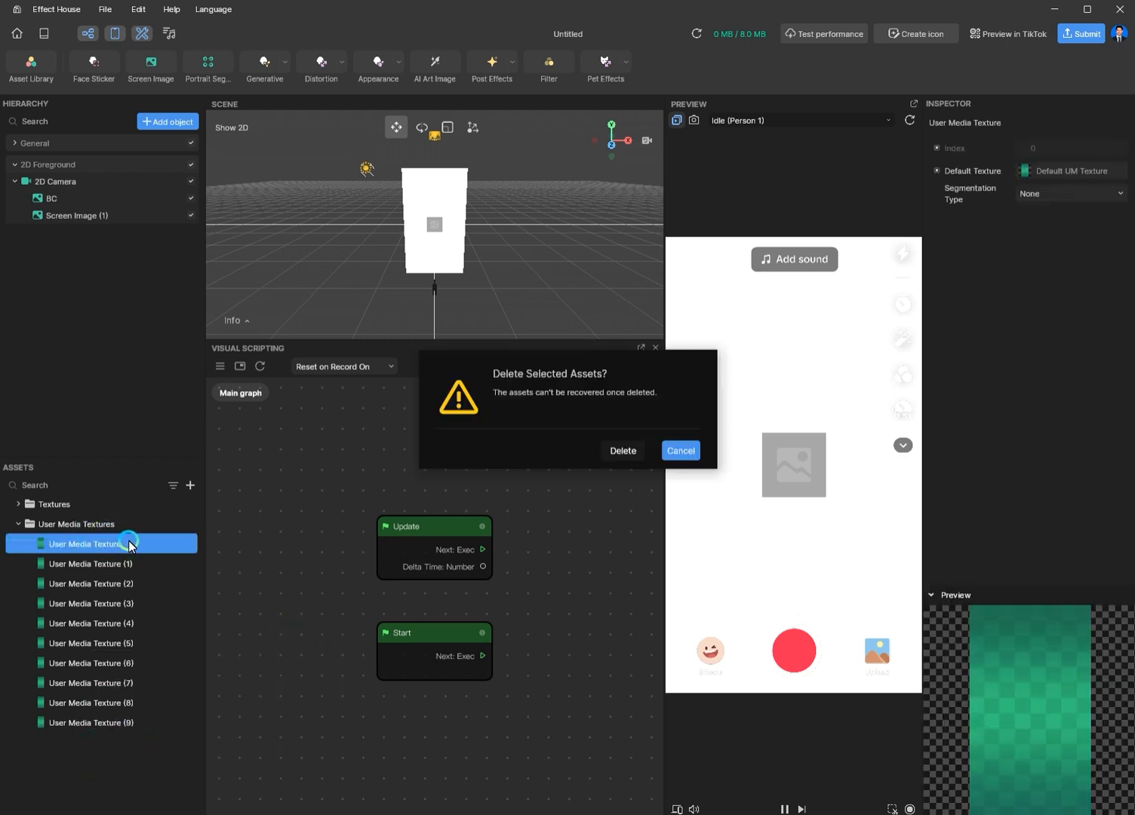
{"action": "left_click", "coordinate": [622, 452]}
Assign User Media Texture (1) as the texture of Screen Image (1).
{"action": "left_click", "coordinate": [78, 215]}
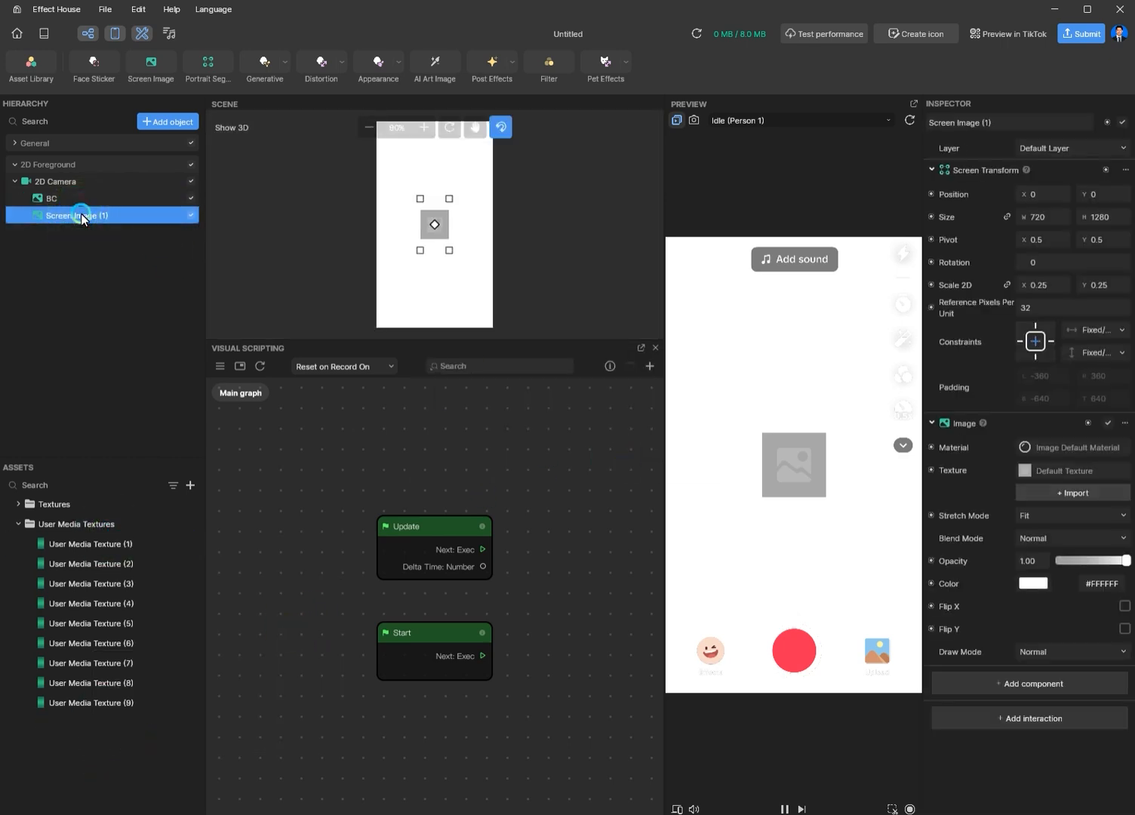
{"action": "left_click", "coordinate": [1108, 471]}
{"action": "scroll", "coordinate": [1051, 593], "scroll_direction": "down", "scroll_amount": 3}
{"action": "left_click", "coordinate": [1052, 611]}
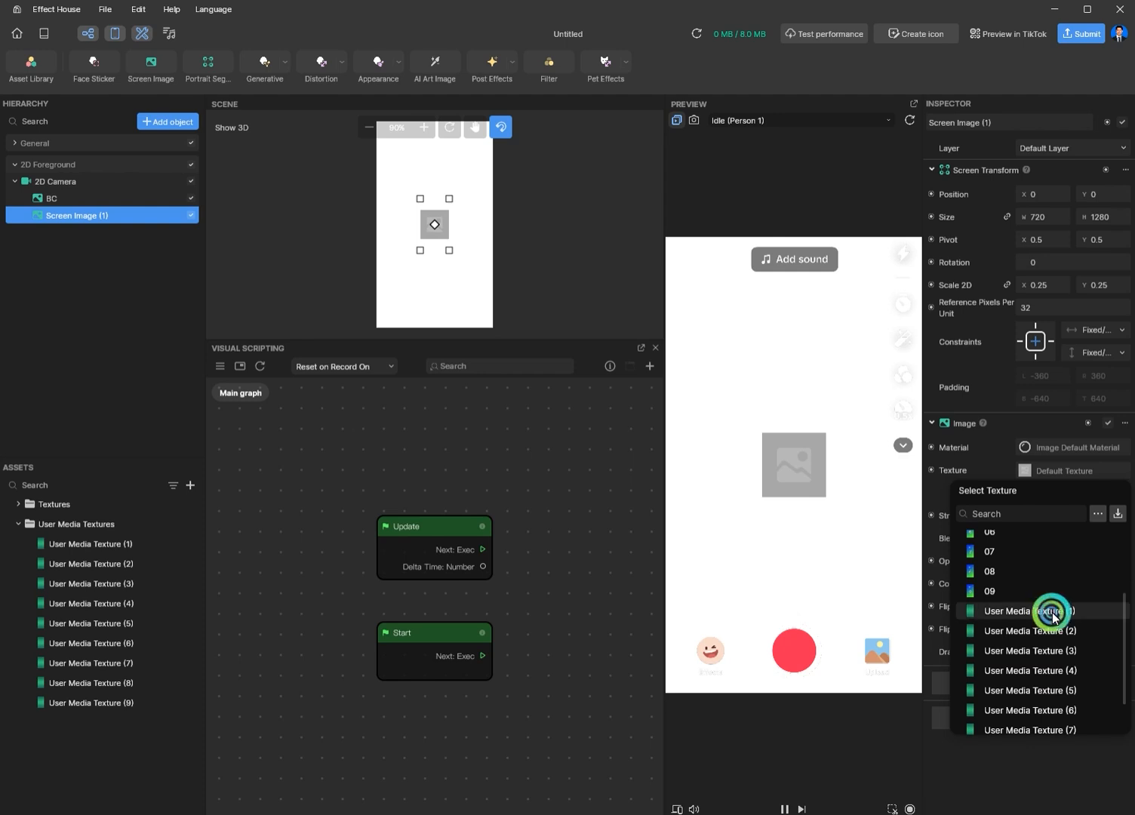
Duplicate Screen Image (1) and set the copy's X position to -190.
{"action": "key", "text": "ctrl+d"}
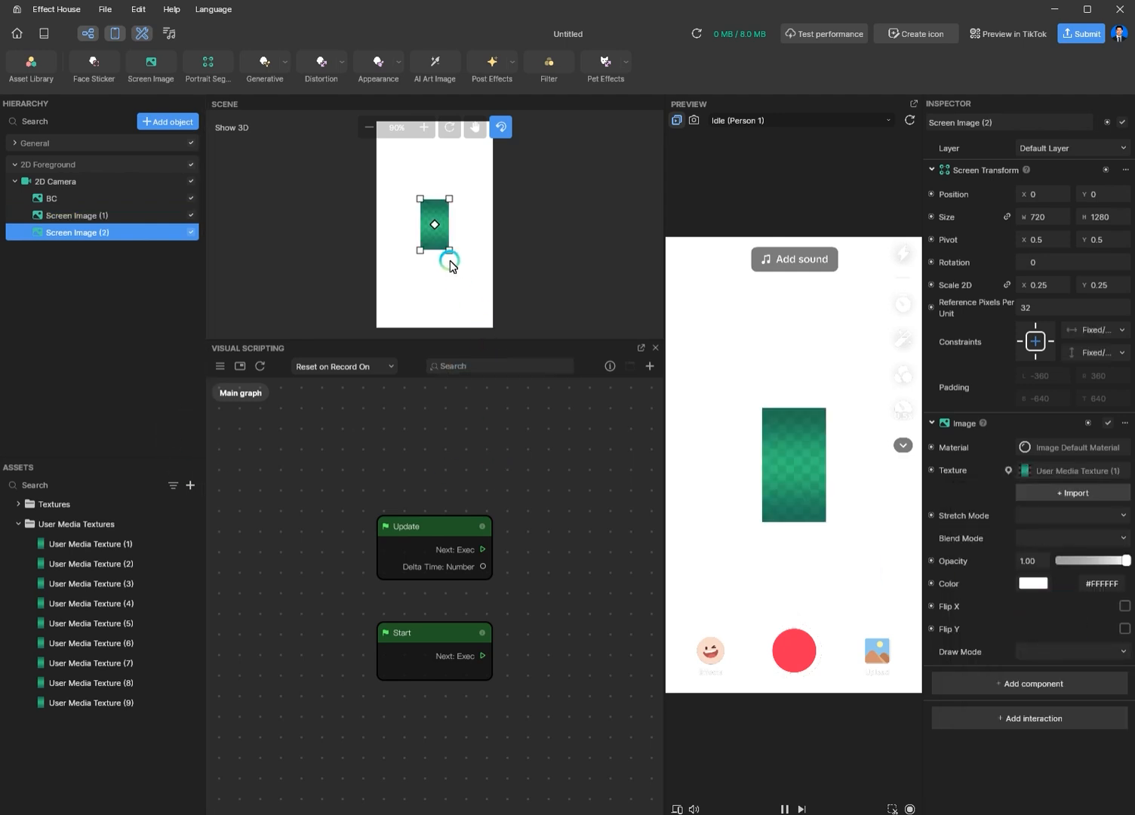
{"action": "type", "text": "-190"}
{"action": "key", "text": "Return"}
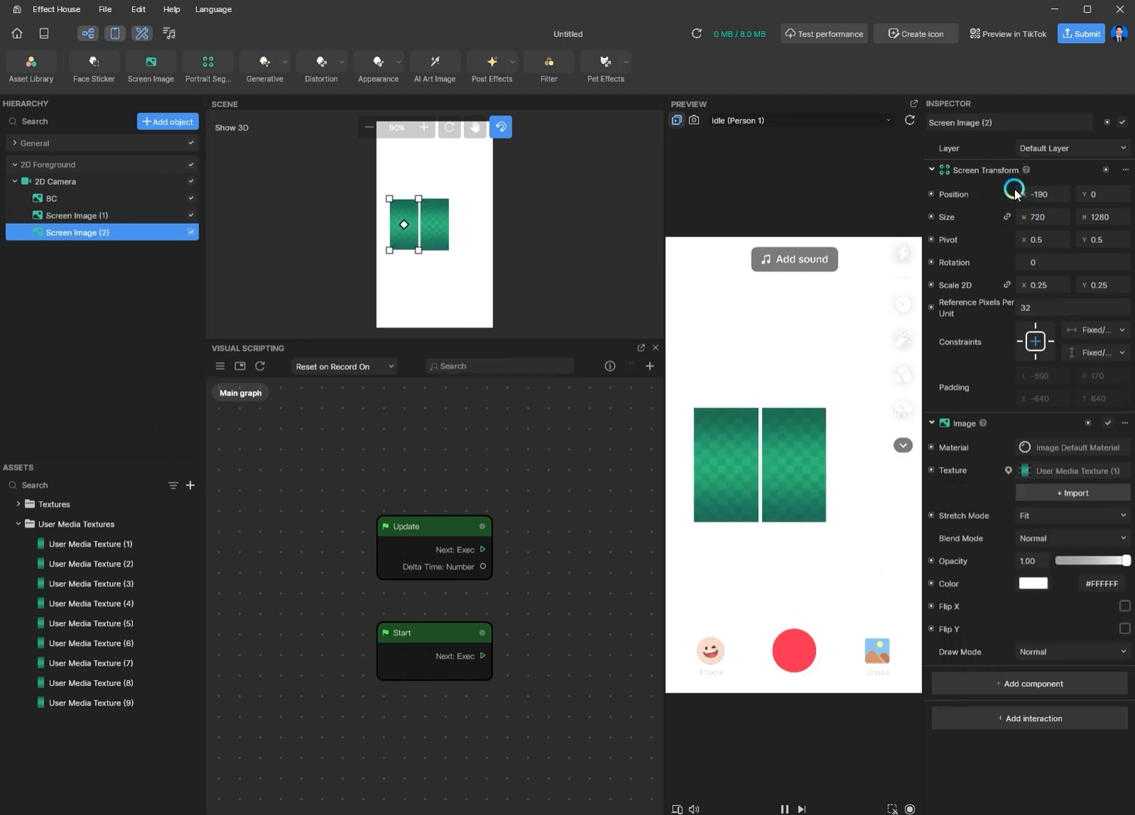
Duplicate Screen Image (2) and set the copy's X position to 190.
{"action": "key", "text": "ctrl+d"}
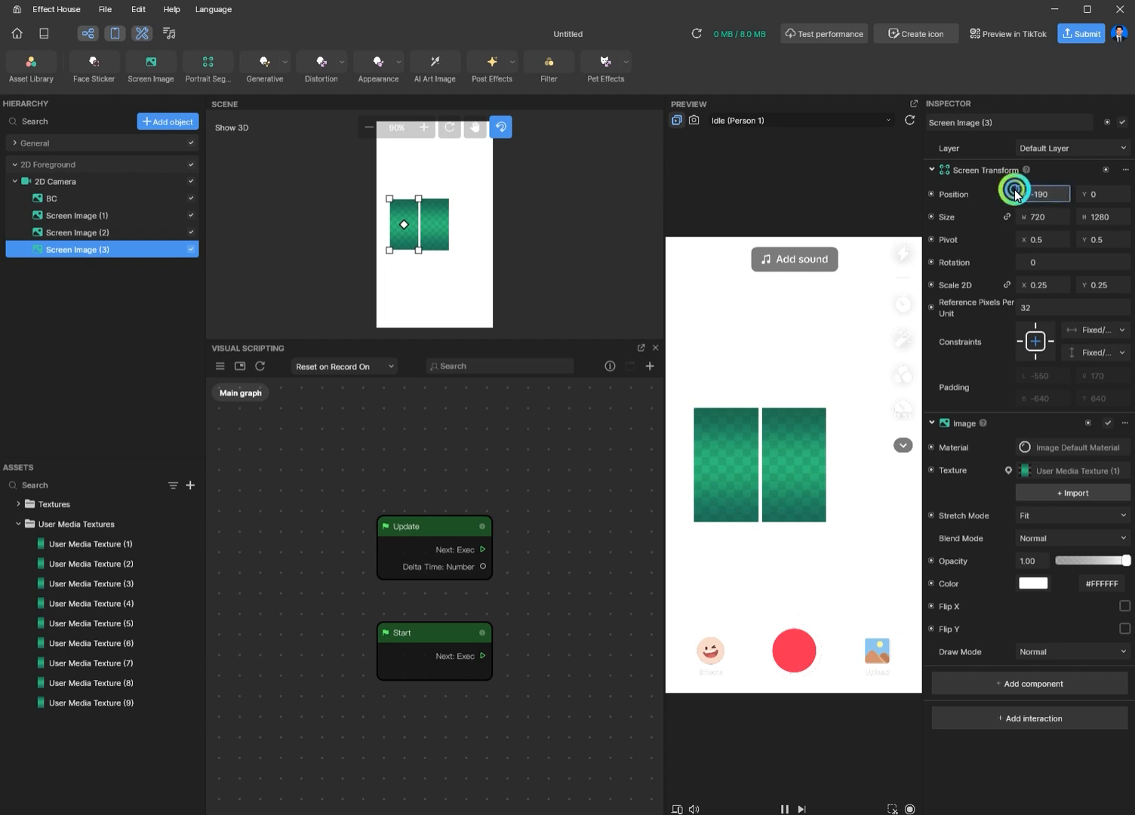
{"action": "type", "text": "190"}
{"action": "key", "text": "Return"}
{"action": "left_click", "coordinate": [1042, 225]}
Duplicate Screen Image (3) and set the copy's Y position to 330.
{"action": "key", "text": "ctrl+d"}
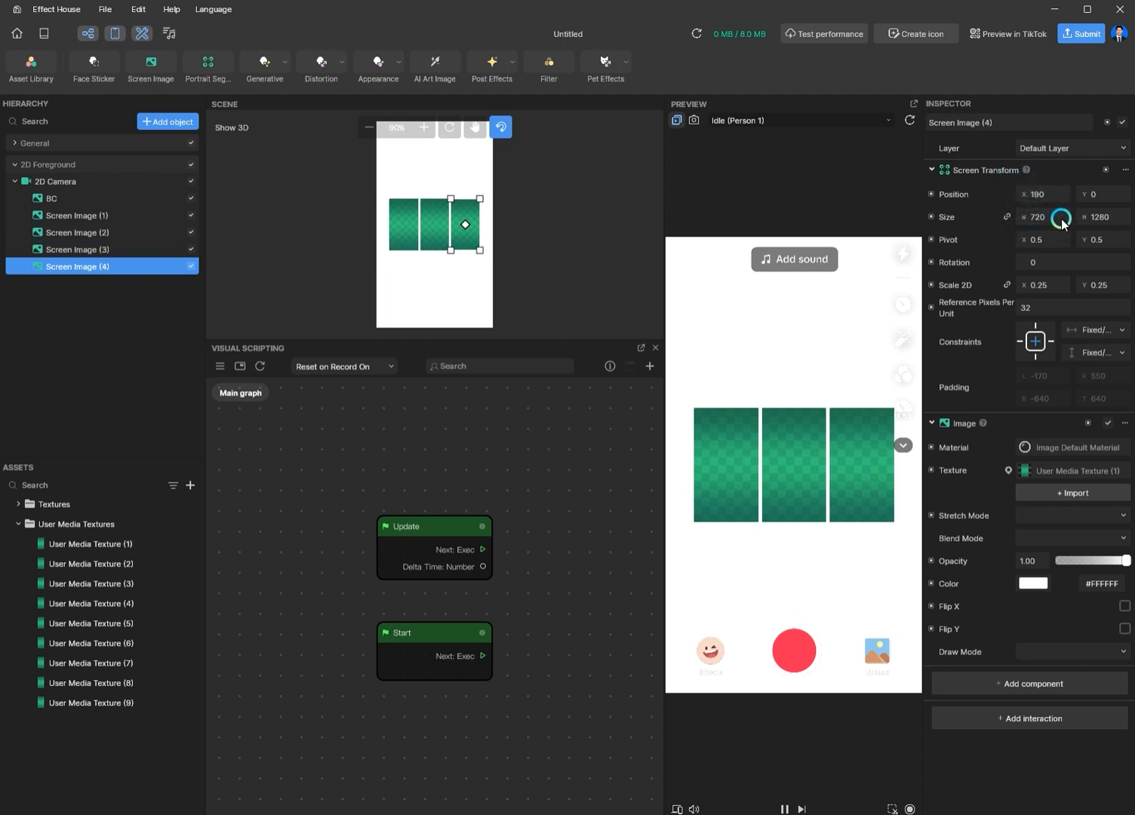
{"action": "type", "text": "330"}
{"action": "key", "text": "Return"}
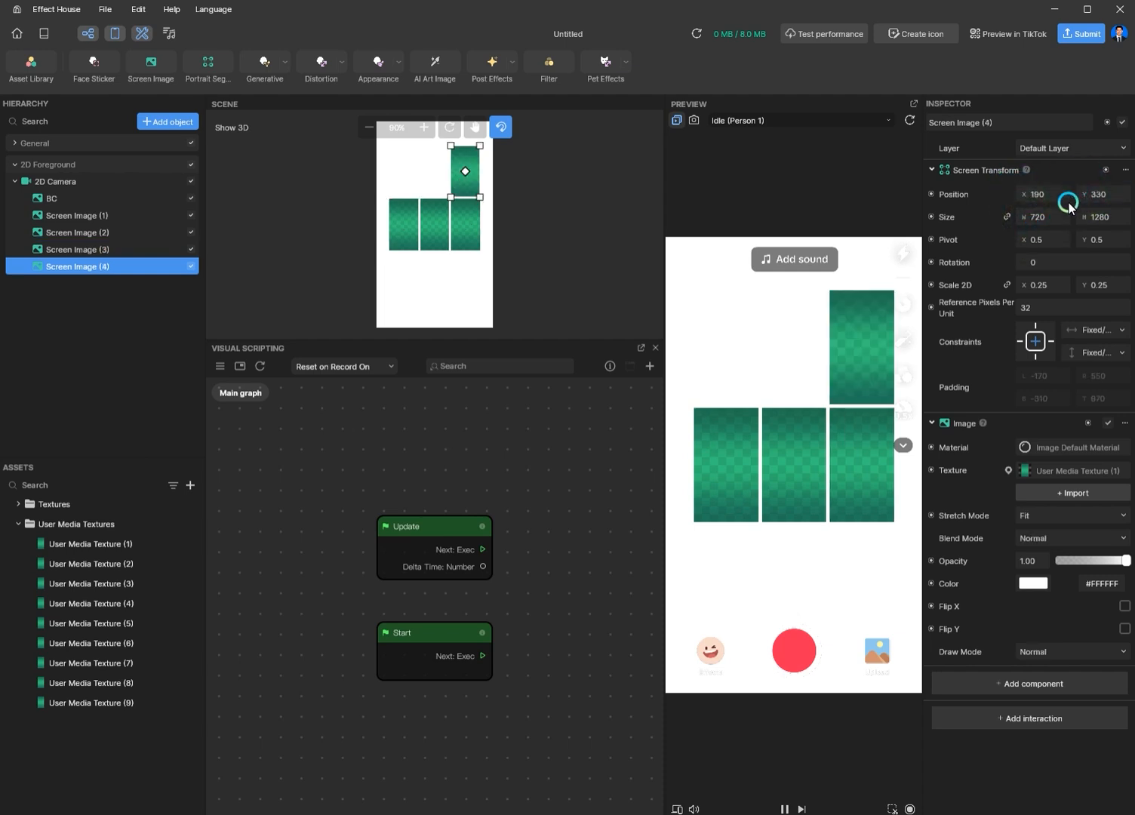
Duplicate Screen Image (4) and set the copy's X position to -190.
{"action": "key", "text": "ctrl+d"}
{"action": "left_click", "coordinate": [1086, 218]}
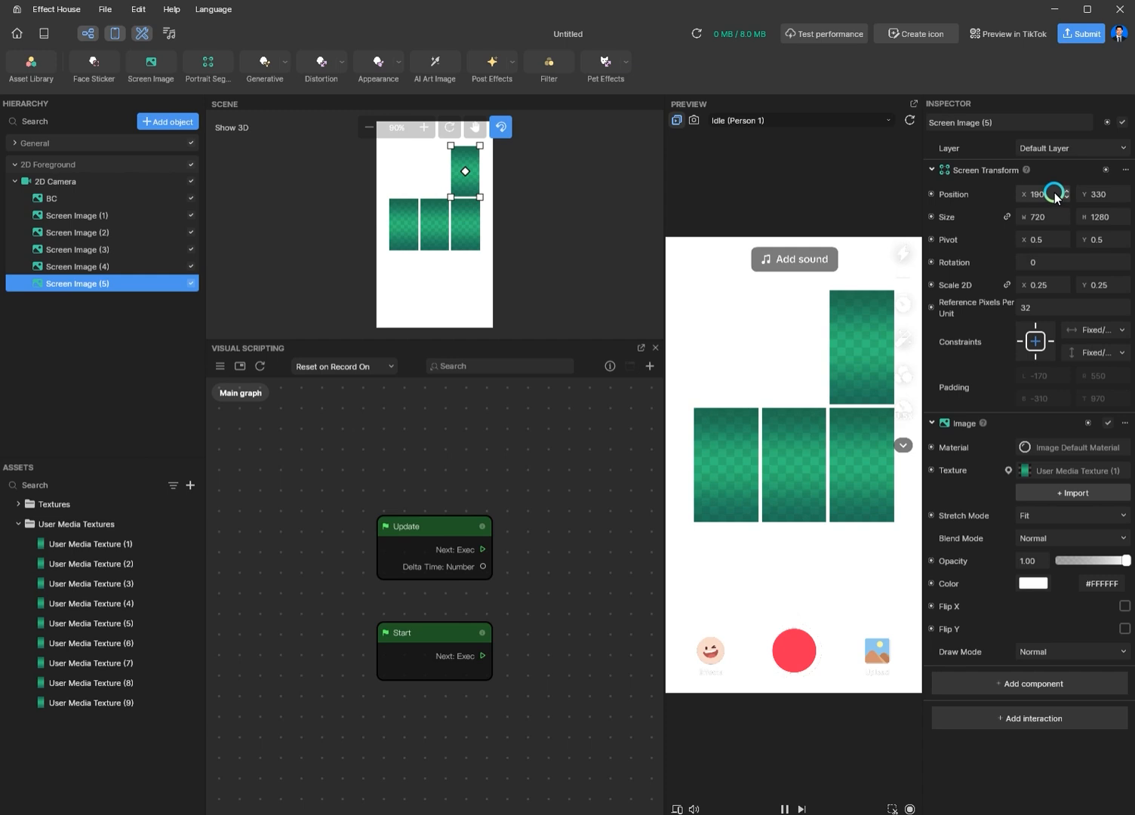
{"action": "left_click", "coordinate": [1035, 199]}
{"action": "left_click", "coordinate": [1033, 196]}
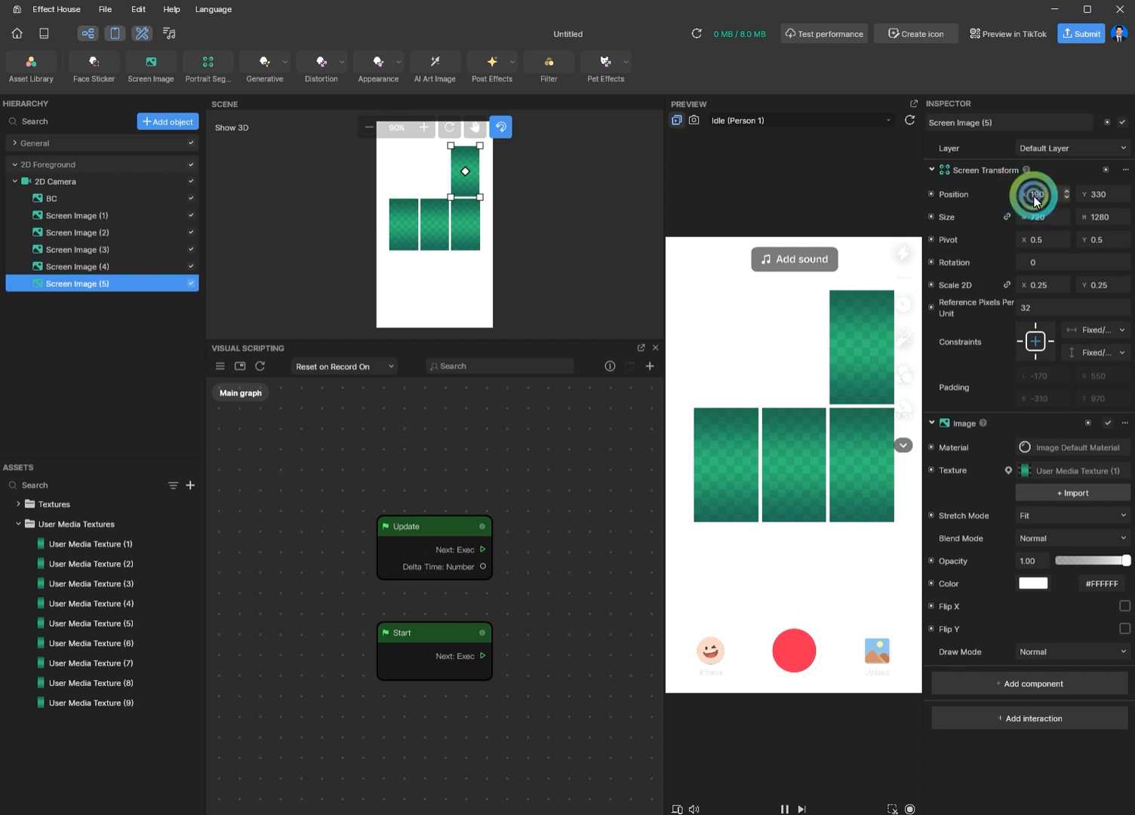
{"action": "type", "text": "-"}
{"action": "left_click", "coordinate": [1057, 246]}
{"action": "left_click", "coordinate": [895, 285]}
Duplicate Screen Image (5) and set the copy's X position to 0.
{"action": "key", "text": "ctrl+d"}
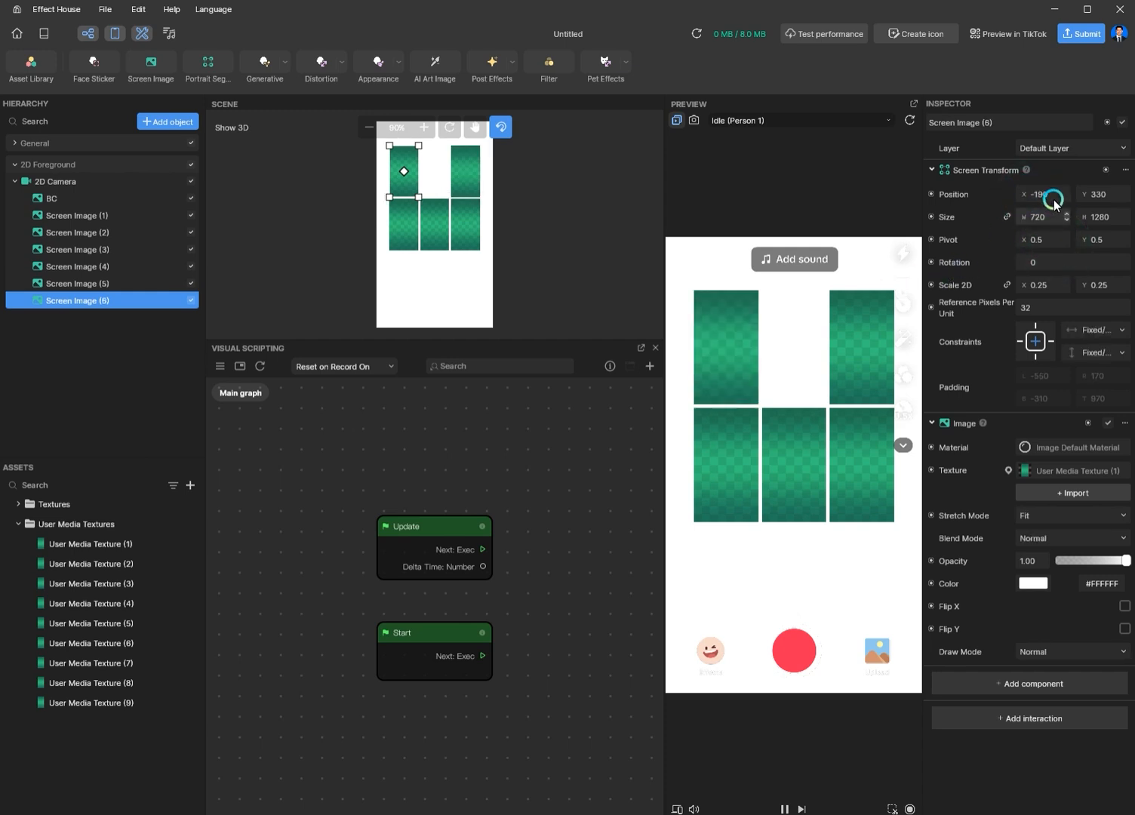
{"action": "type", "text": "0"}
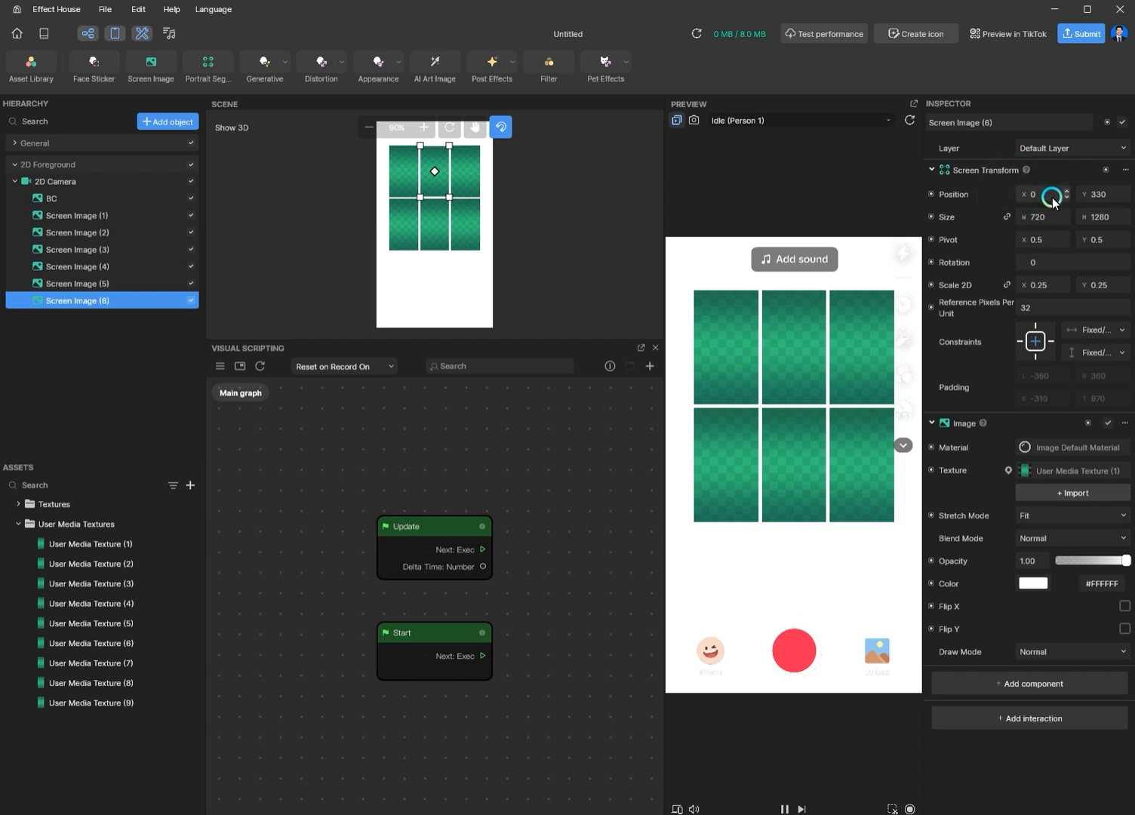
{"action": "left_click", "coordinate": [938, 232]}
Duplicate Screen Image (6) and set the copy's Y position to -330.
{"action": "key", "text": "ctrl+d"}
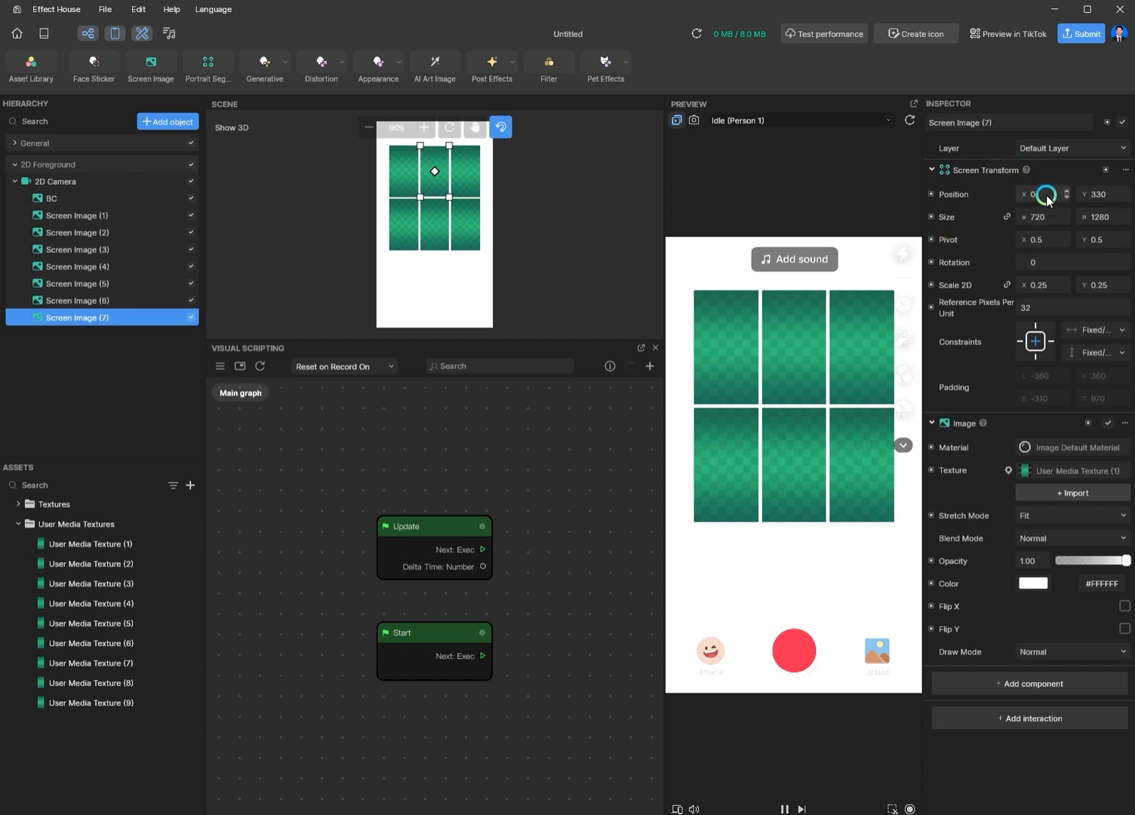
{"action": "left_click", "coordinate": [1092, 195]}
{"action": "type", "text": "-330"}
{"action": "key", "text": "Return"}
Duplicate Screen Image (7) and set the copy's X position to -190.
{"action": "key", "text": "ctrl+d"}
{"action": "left_click", "coordinate": [1030, 195]}
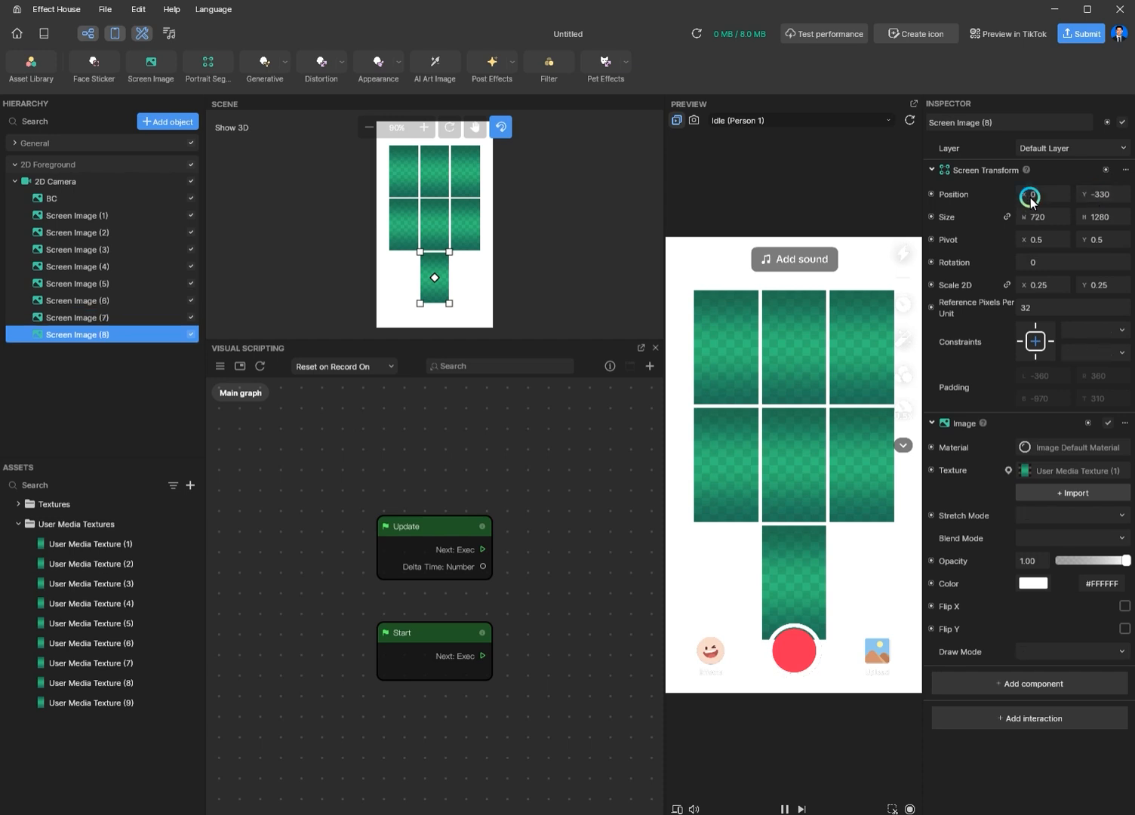
{"action": "type", "text": "-190"}
{"action": "key", "text": "Return"}
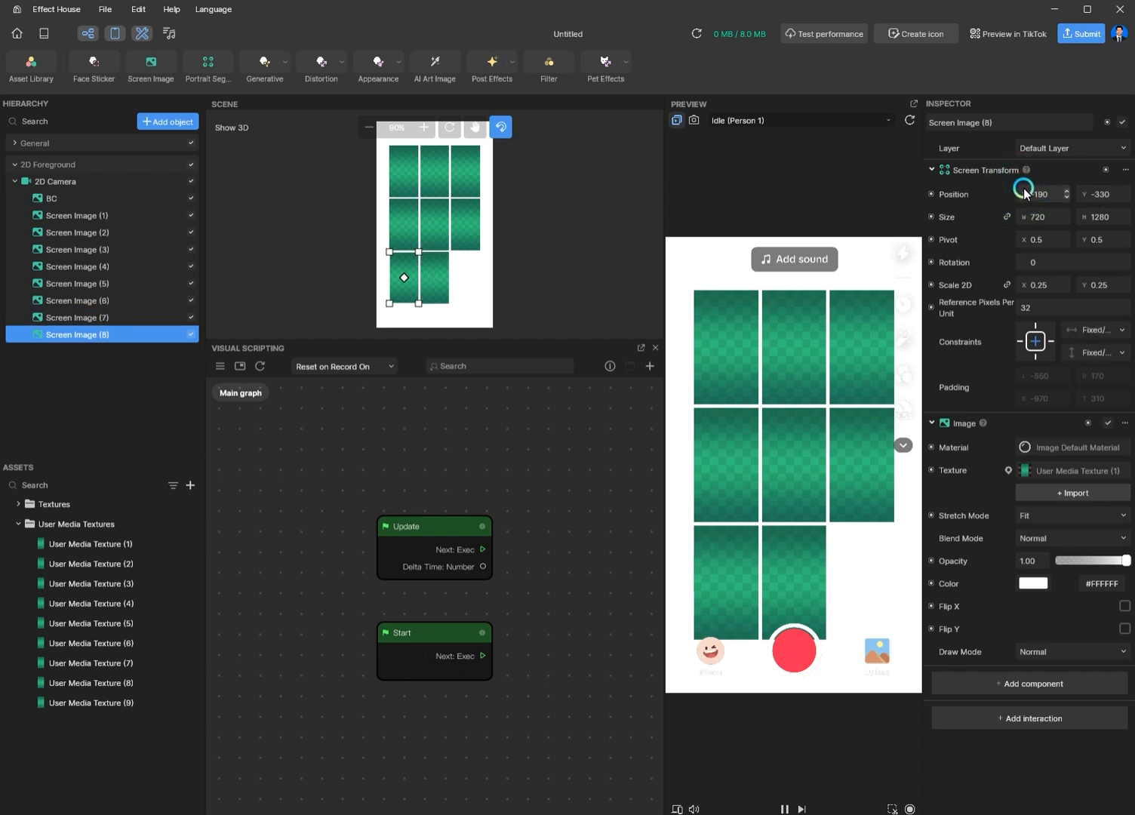
Duplicate Screen Image (8) and set the copy's position to X 190 and Y -330.
{"action": "key", "text": "ctrl+d"}
{"action": "left_click", "coordinate": [1101, 195]}
{"action": "type", "text": "330"}
{"action": "key", "text": "Return"}
{"action": "left_click", "coordinate": [1103, 218]}
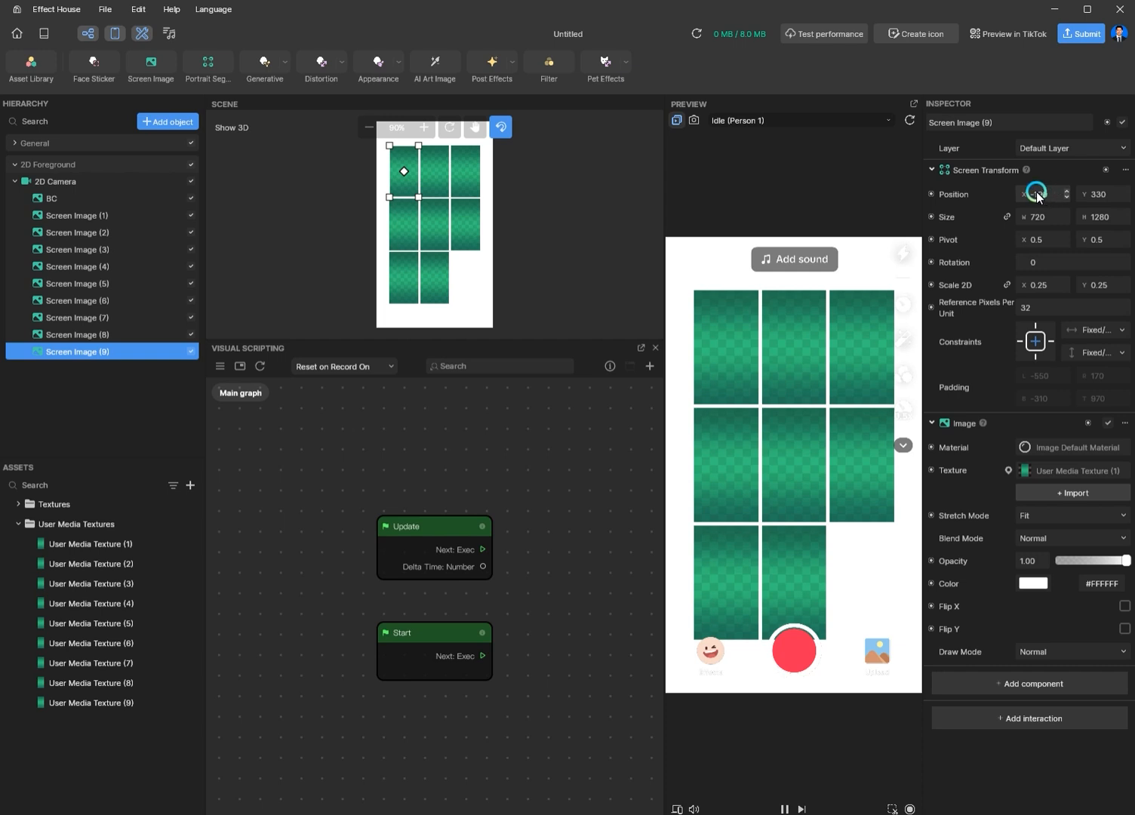
{"action": "key", "text": "Delete"}
{"action": "key", "text": "Return"}
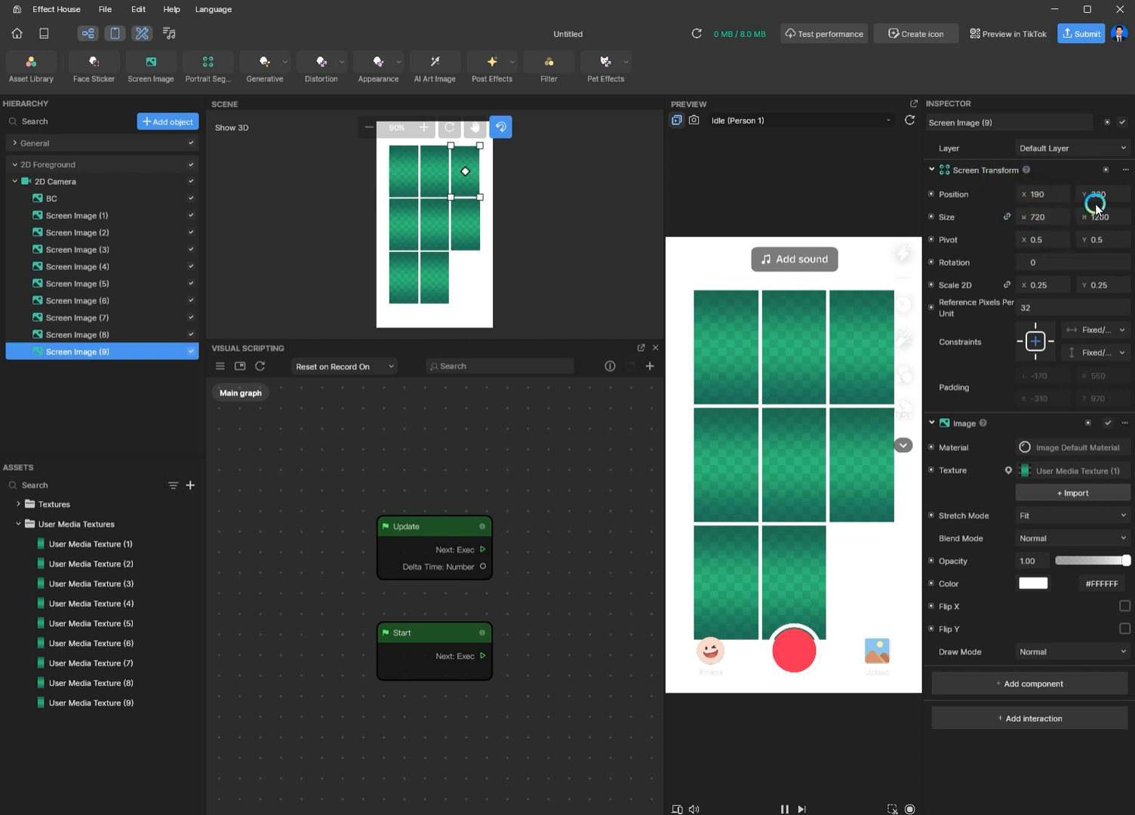
{"action": "type", "text": "-"}
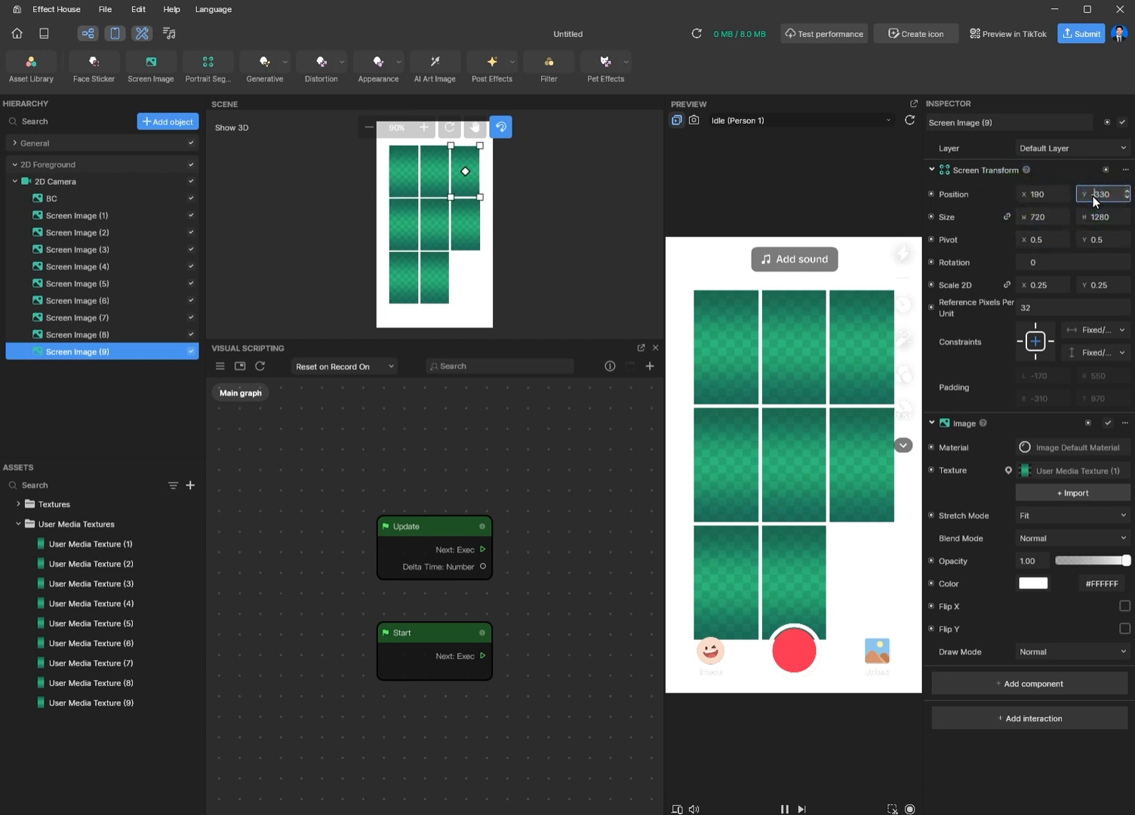
{"action": "key", "text": "Return"}
{"action": "left_click", "coordinate": [1094, 196]}
Delete the Update node from the main graph and move the Start node to the graph's upper-left area.
{"action": "left_click_drag", "start_coordinate": [406, 518], "coordinate": [319, 516]}
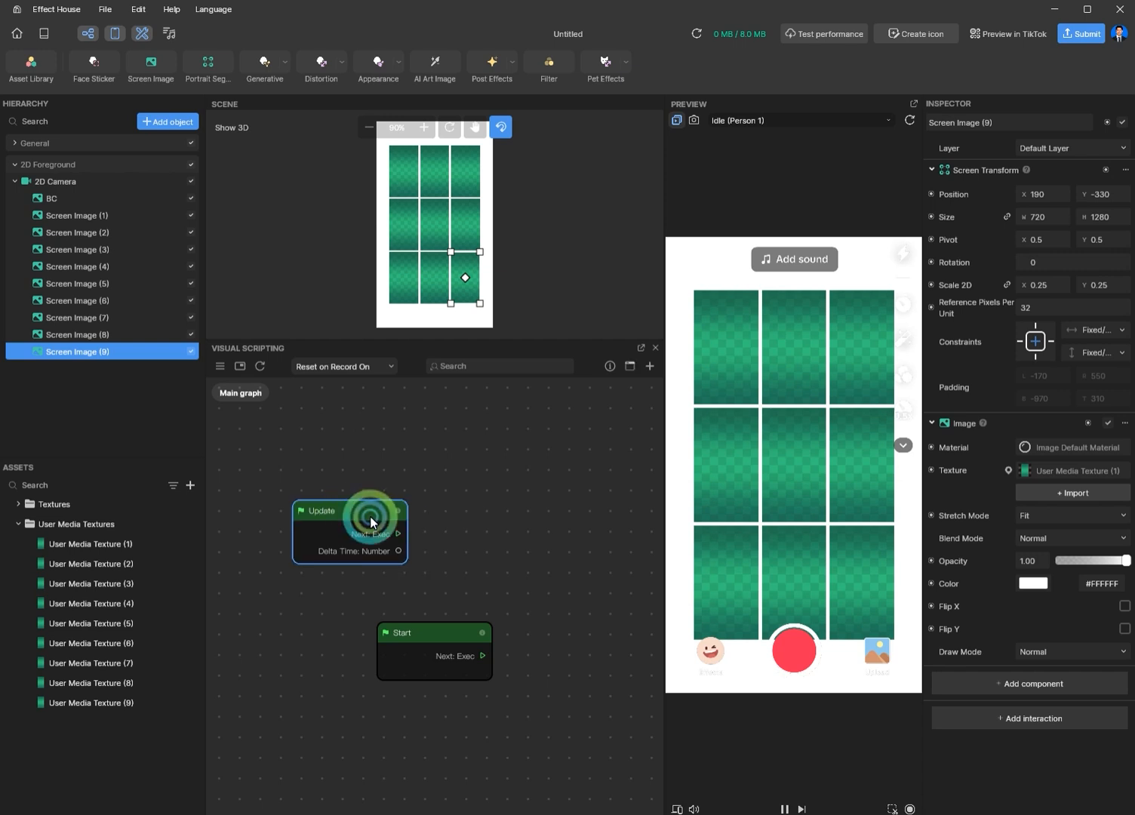
{"action": "key", "text": "Delete"}
{"action": "left_click_drag", "start_coordinate": [423, 628], "coordinate": [295, 453]}
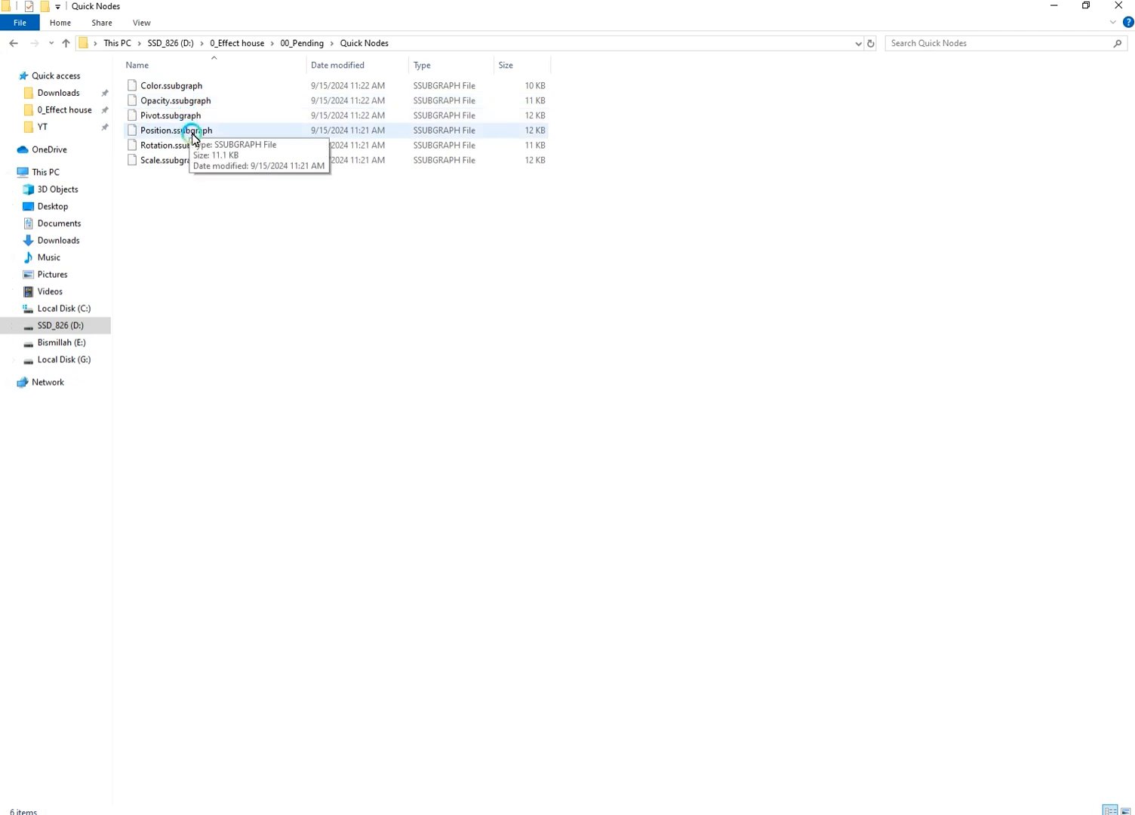
Add Position.ssubgraph from the Quick Nodes folder in File Explorer to the main graph and place it beside the Start node.
{"action": "left_click", "coordinate": [181, 131]}
{"action": "left_click", "coordinate": [187, 145], "text": "ctrl"}
{"action": "left_click", "coordinate": [243, 357]}
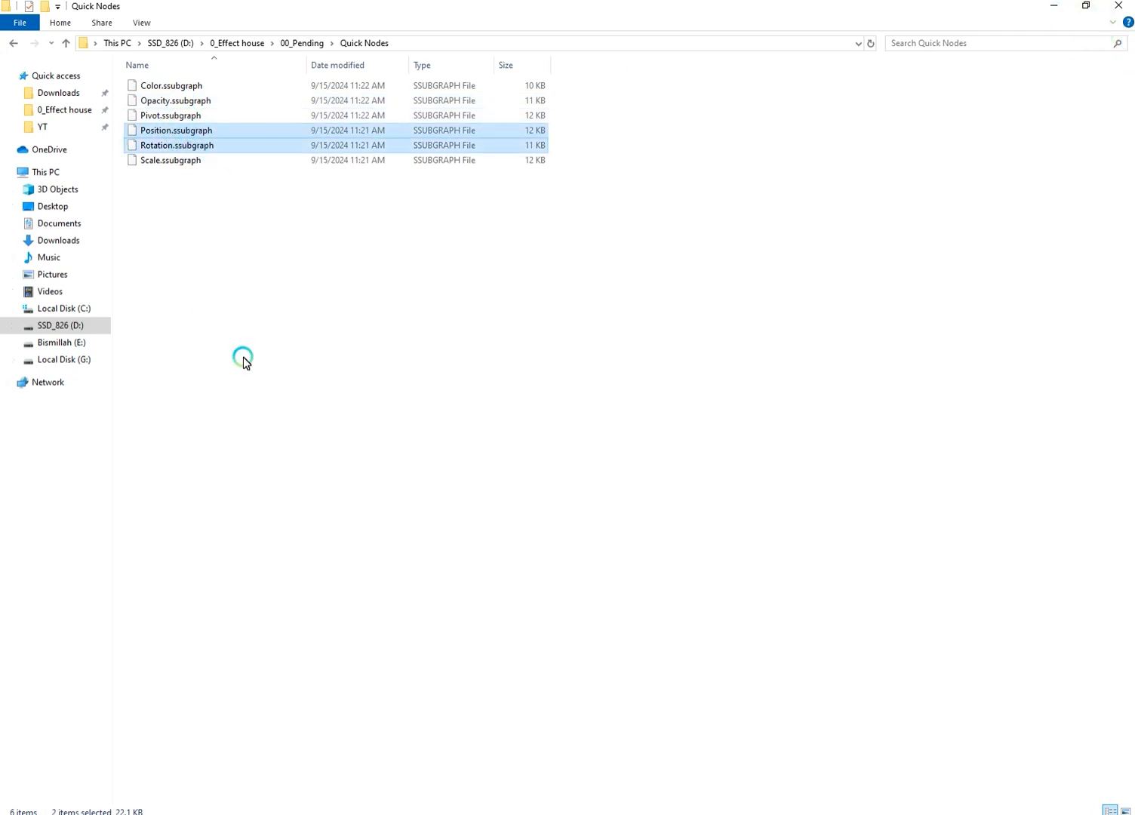
{"action": "left_click_drag", "start_coordinate": [162, 132], "coordinate": [466, 638]}
{"action": "left_click_drag", "start_coordinate": [528, 671], "coordinate": [442, 517]}
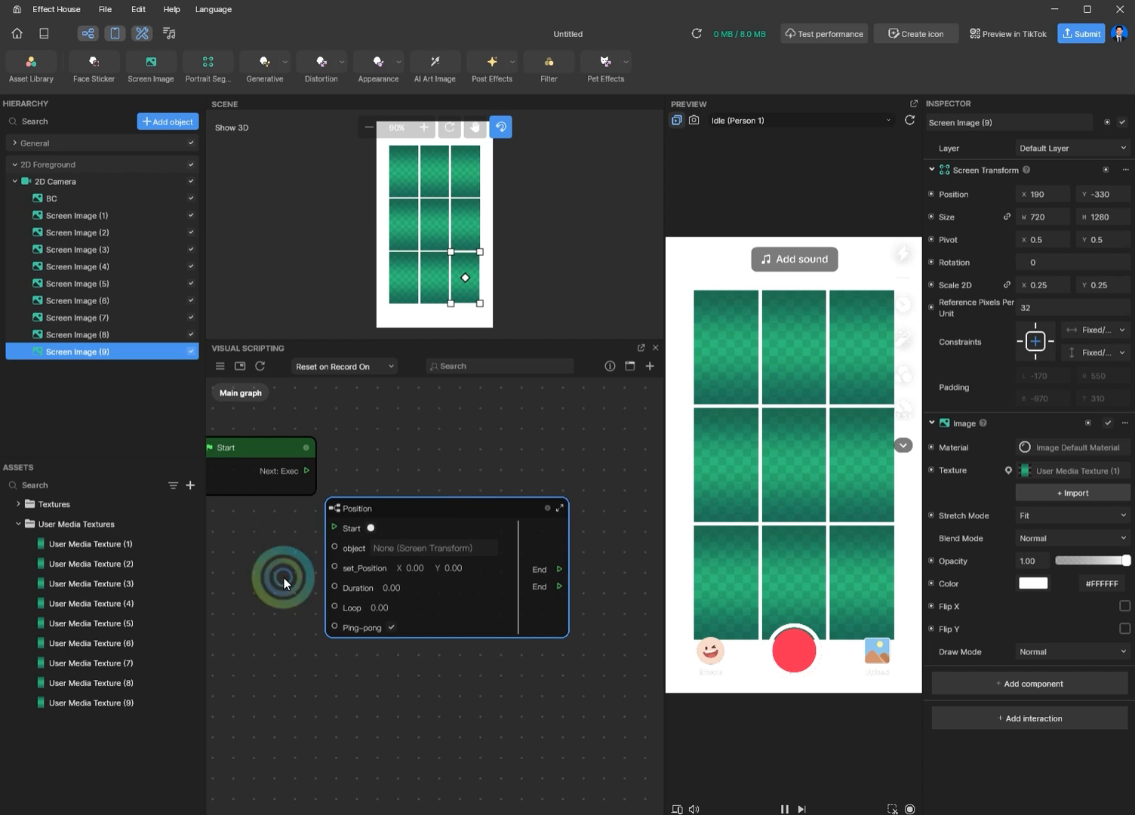
Add a Screen Tap node wired to the Position node's Start input and arrange the two nodes side by side.
{"action": "middle_click_drag", "start_coordinate": [286, 583], "coordinate": [317, 604]}
{"action": "left_click_drag", "start_coordinate": [287, 468], "coordinate": [239, 412]}
{"action": "left_click_drag", "start_coordinate": [332, 550], "coordinate": [298, 532]}
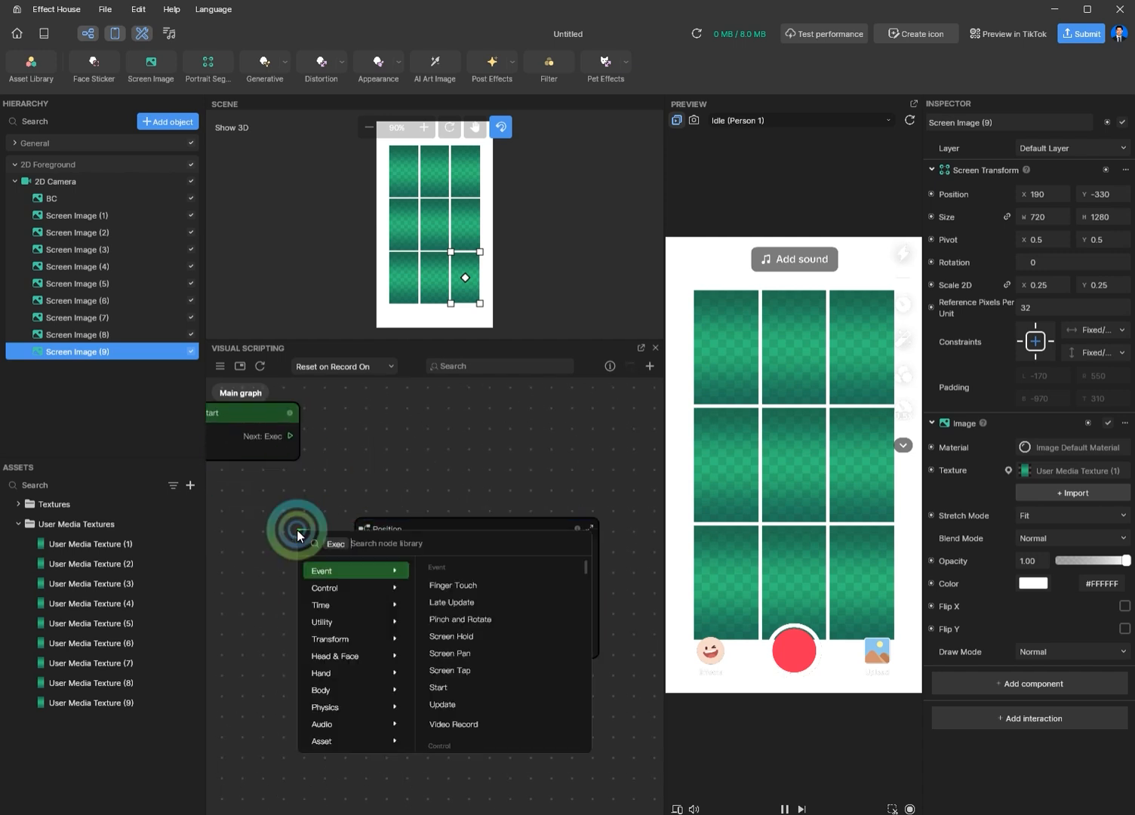
{"action": "type", "text": "screen t"}
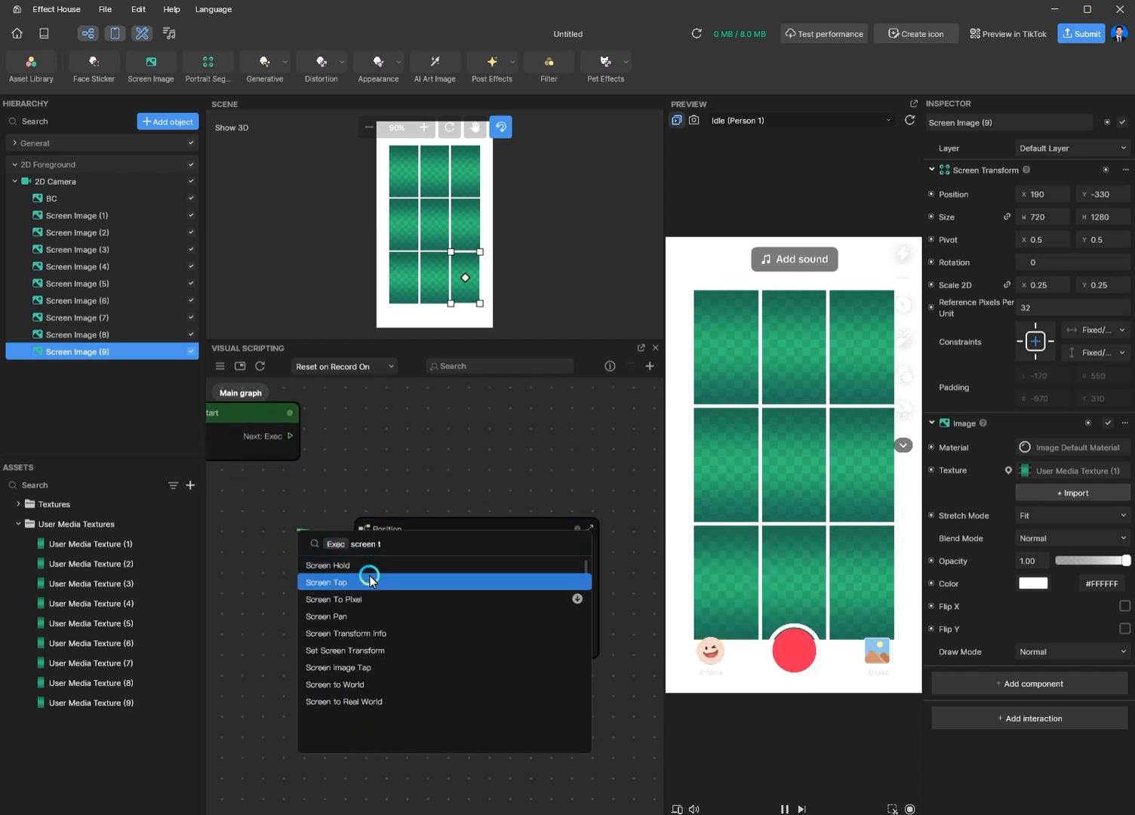
{"action": "left_click", "coordinate": [353, 581]}
{"action": "left_click_drag", "start_coordinate": [337, 534], "coordinate": [200, 505]}
{"action": "left_click", "coordinate": [496, 534]}
{"action": "left_click_drag", "start_coordinate": [497, 538], "coordinate": [489, 536]}
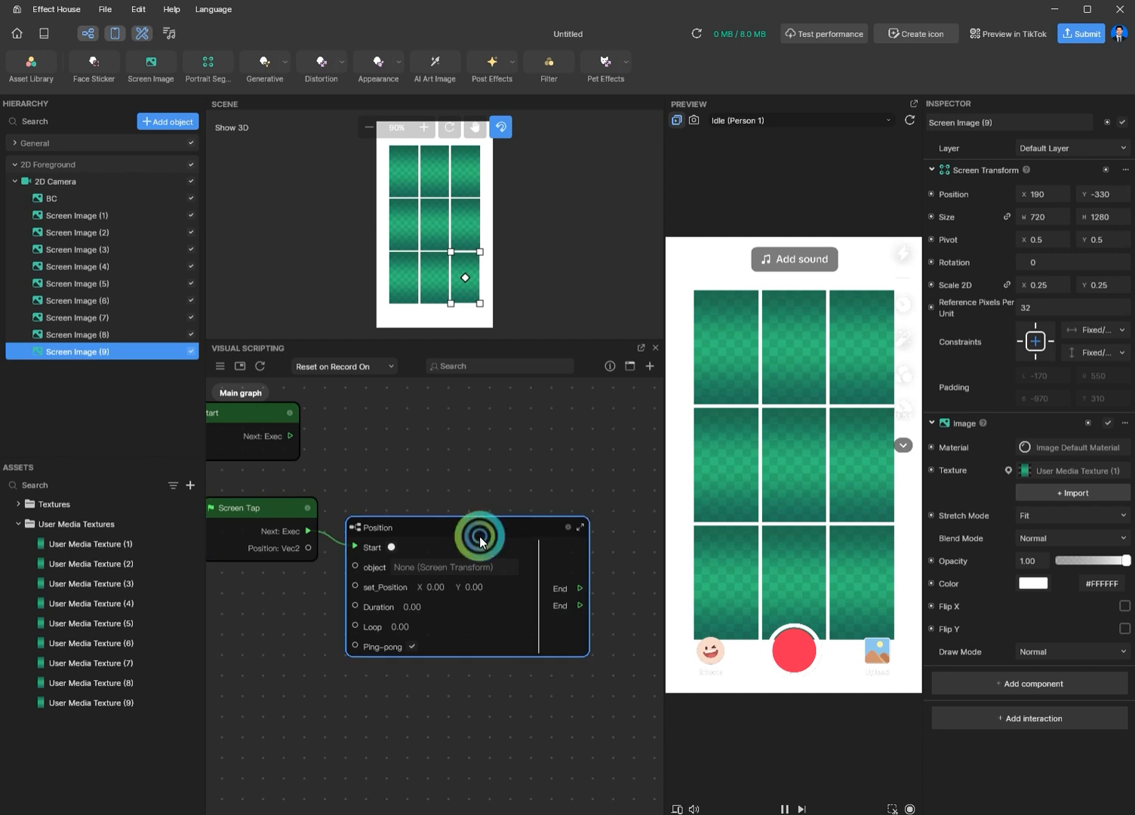
Set the Position node's object to Screen Image (1).
{"action": "left_click", "coordinate": [484, 566]}
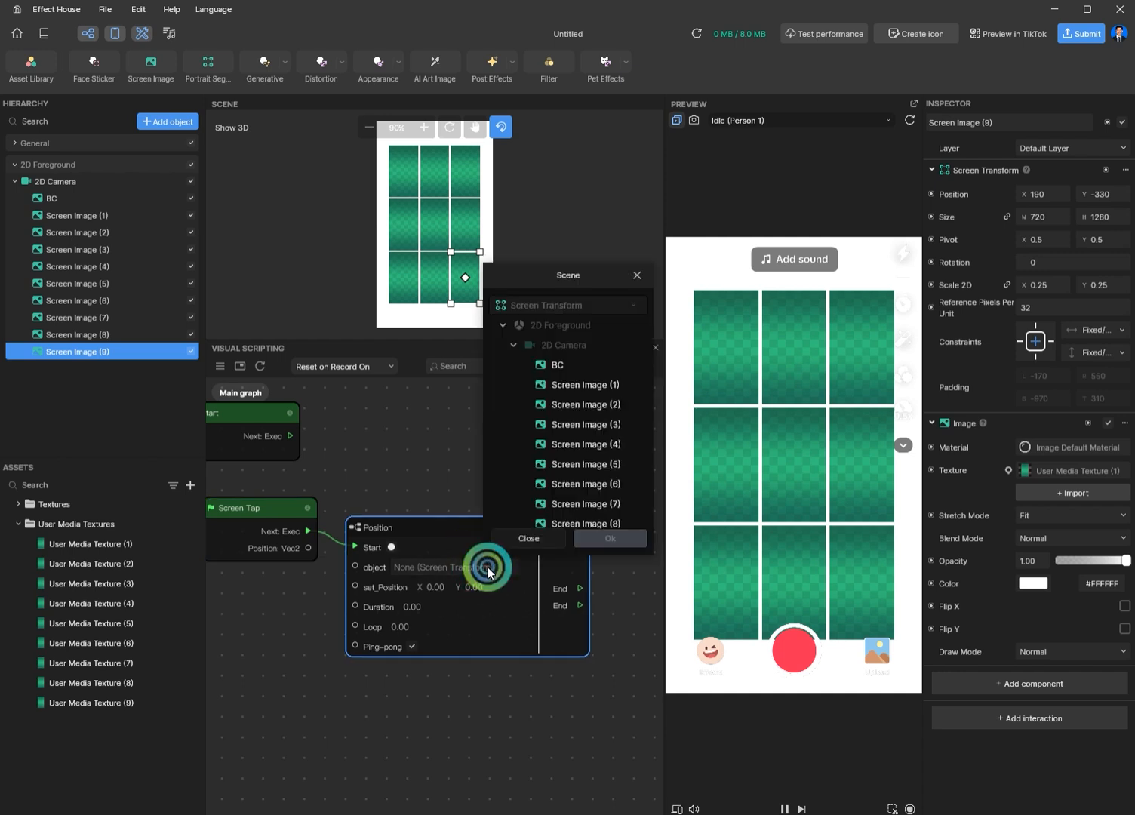
{"action": "double_click", "coordinate": [601, 386]}
{"action": "left_click_drag", "start_coordinate": [577, 446], "coordinate": [519, 451]}
{"action": "left_click_drag", "start_coordinate": [551, 642], "coordinate": [518, 640]}
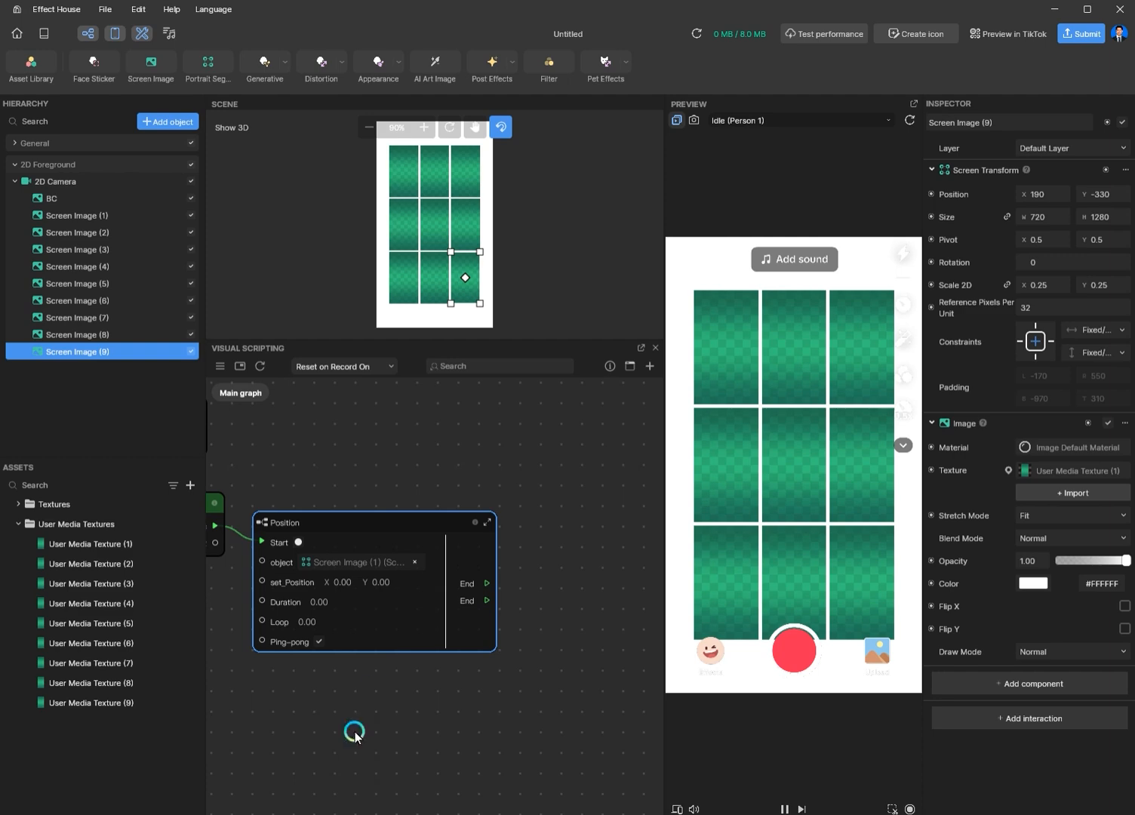
Add Rotation.ssubgraph and Scale.ssubgraph from the Quick Nodes folder in File Explorer to the main graph.
{"action": "left_click", "coordinate": [466, 735]}
{"action": "left_click_drag", "start_coordinate": [664, 614], "coordinate": [680, 615]}
{"action": "left_click", "coordinate": [282, 809]}
{"action": "left_click", "coordinate": [183, 145]}
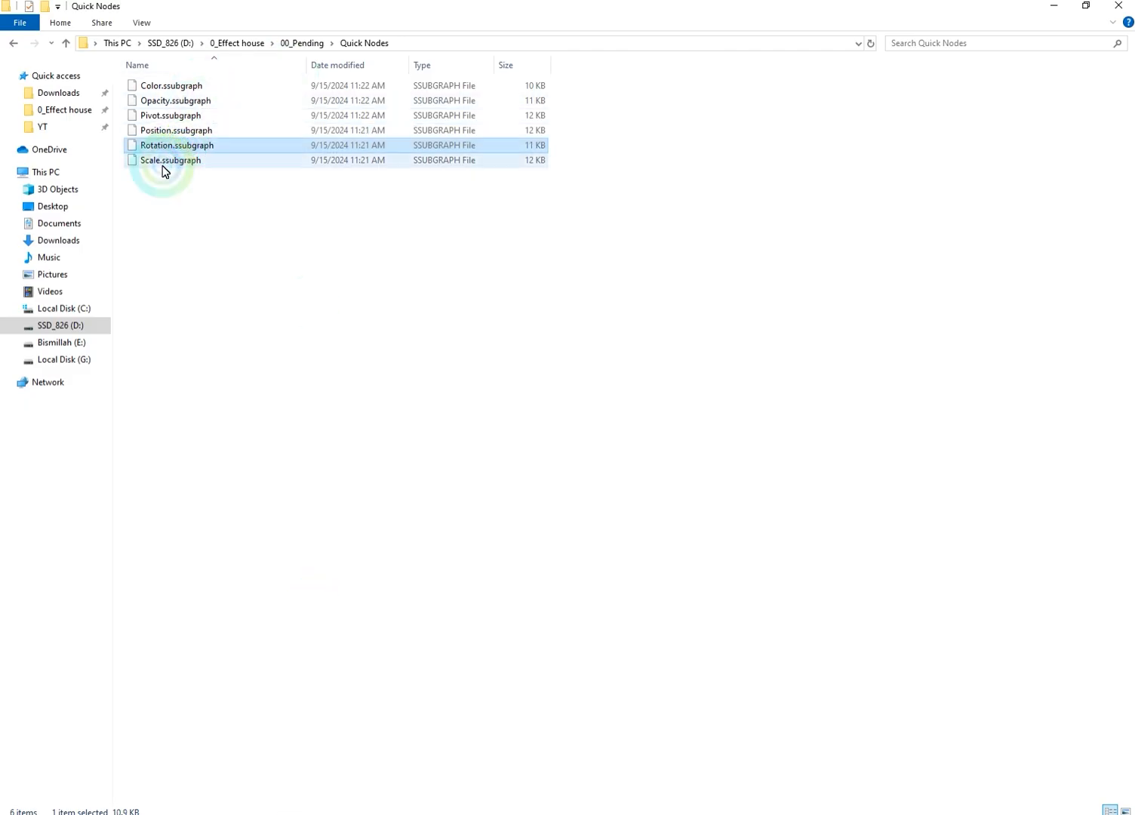
{"action": "left_click", "coordinate": [168, 160], "text": "shift"}
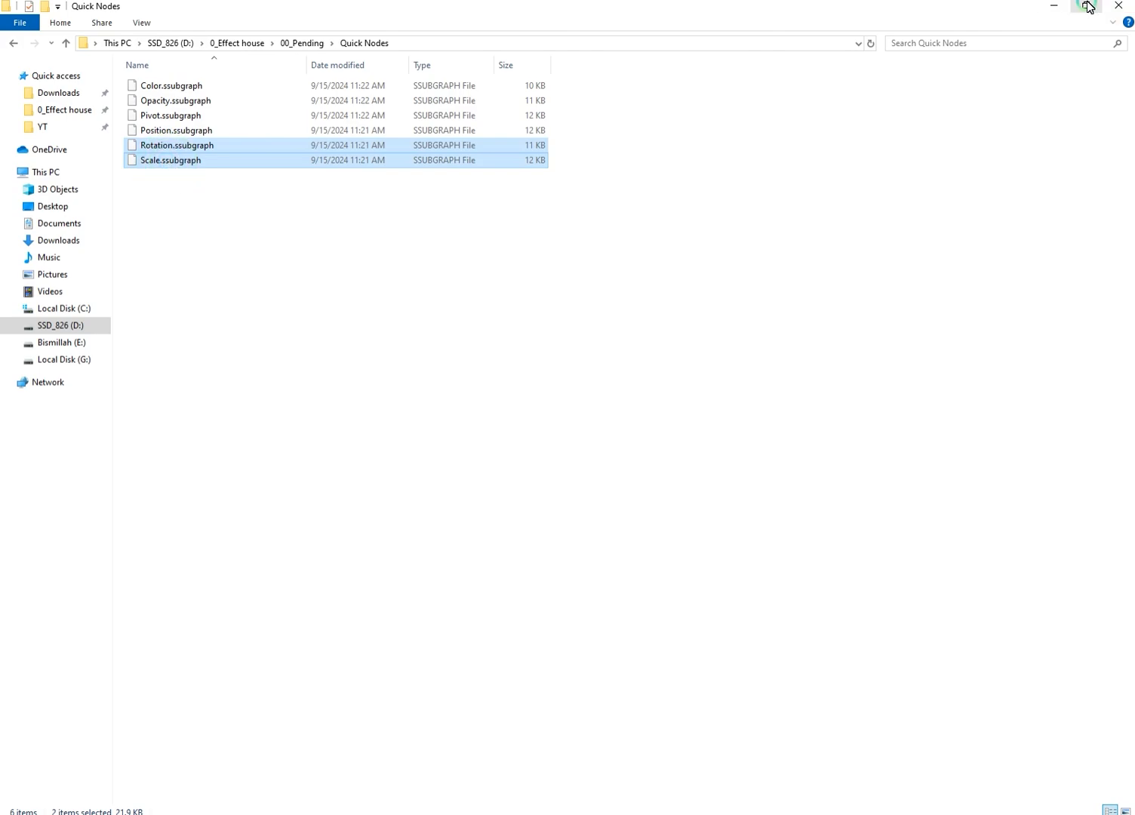
{"action": "left_click_drag", "start_coordinate": [335, 806], "coordinate": [532, 758]}
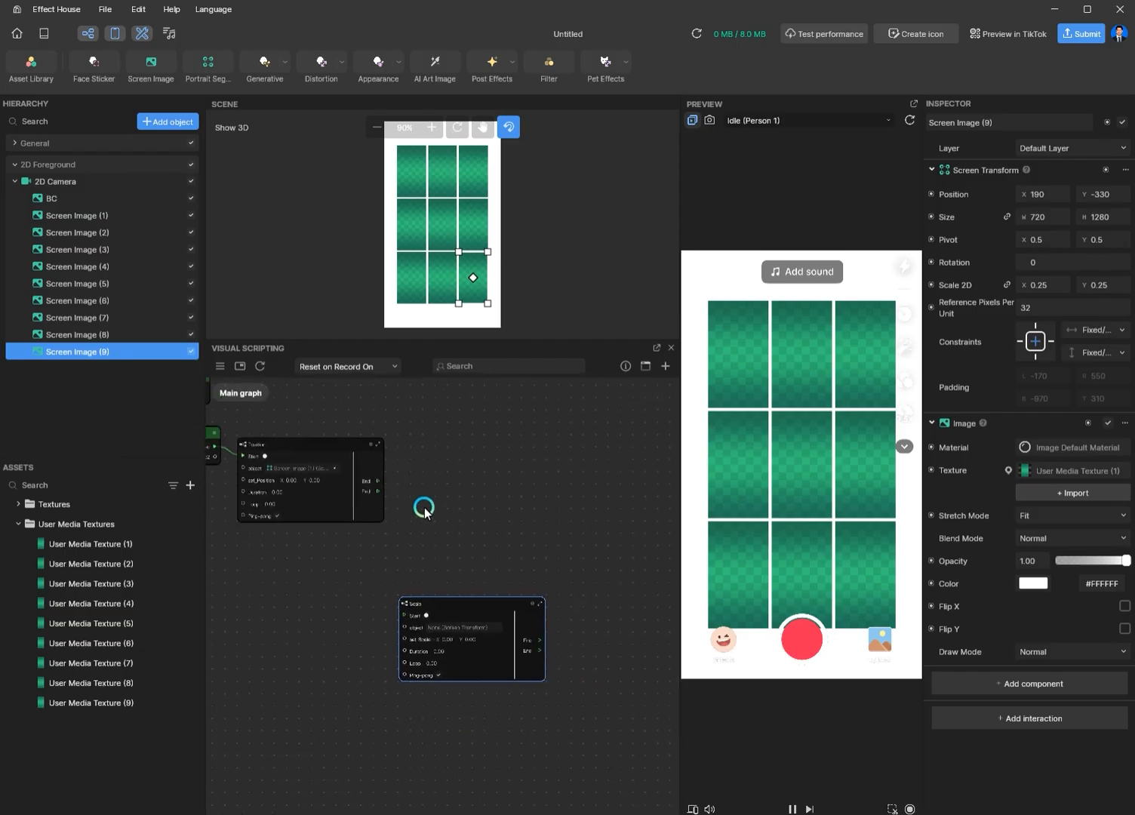
Connect the Position node's first End output to the Scale node's Start input.
{"action": "scroll", "coordinate": [423, 573], "scroll_direction": "up", "scroll_amount": 2}
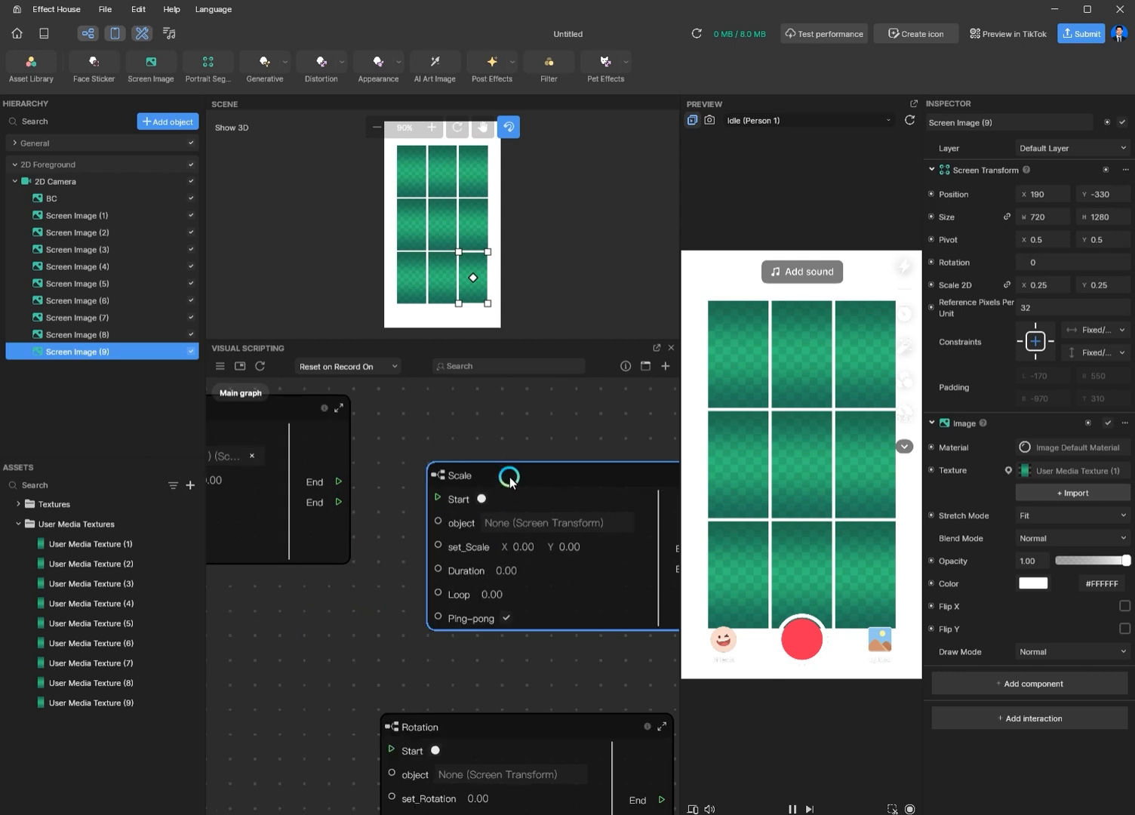
{"action": "scroll", "coordinate": [468, 446], "scroll_direction": "up", "scroll_amount": 1}
{"action": "left_click_drag", "start_coordinate": [328, 488], "coordinate": [375, 452]}
Set the Scale node's object to Screen Image (1), its duration to 1.00 and its scale to X 0.25, Y 0.25.
{"action": "left_click", "coordinate": [475, 475]}
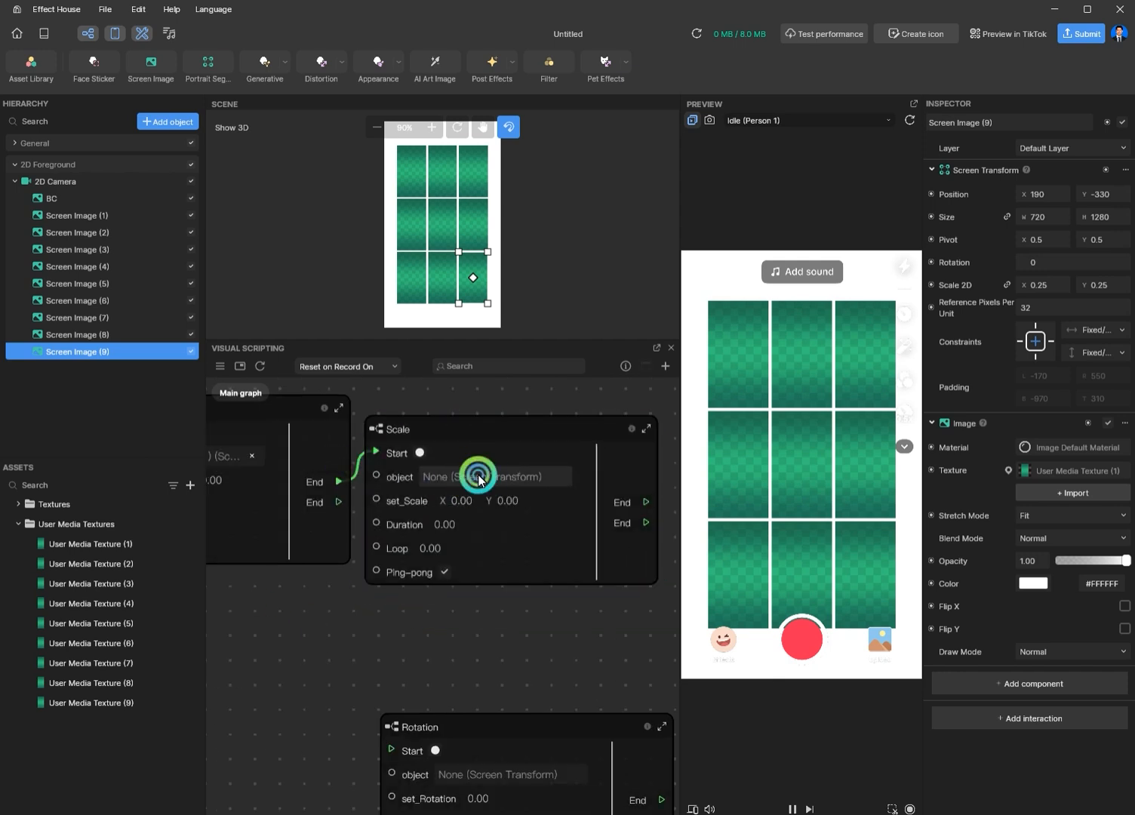
{"action": "left_click", "coordinate": [575, 387]}
{"action": "left_click", "coordinate": [610, 538]}
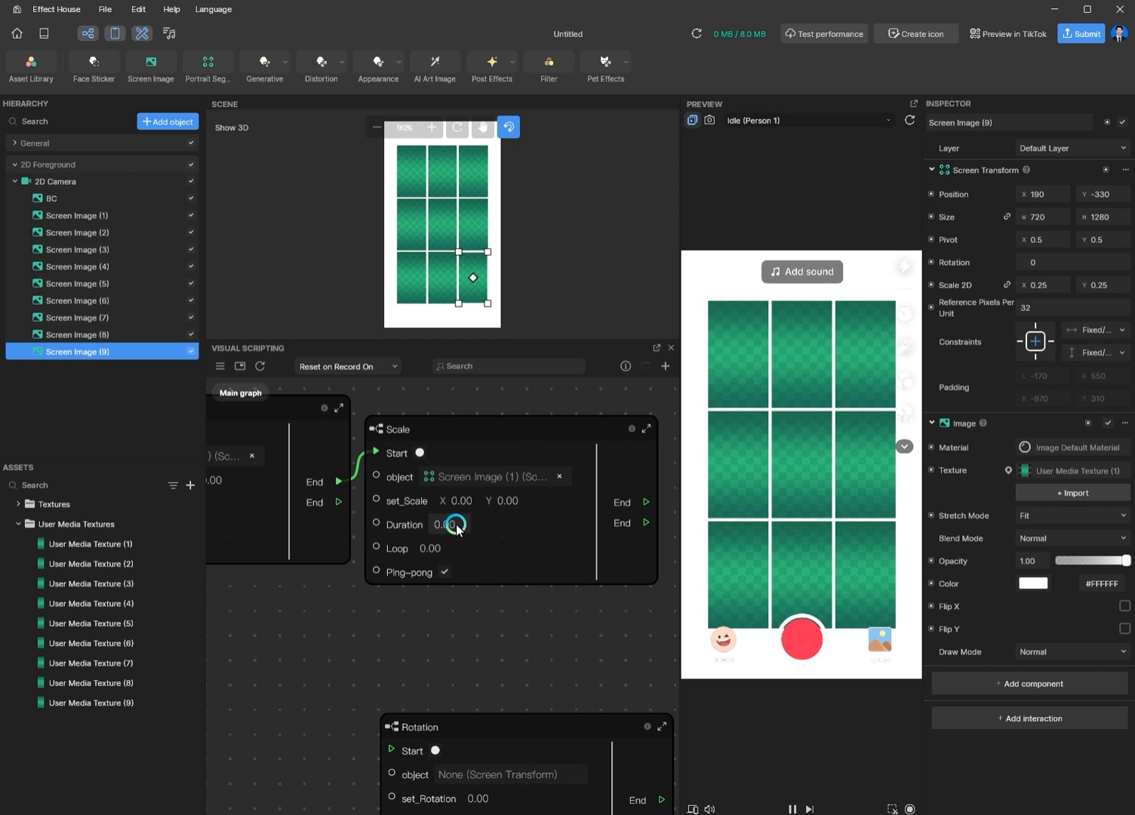
{"action": "left_click", "coordinate": [448, 562]}
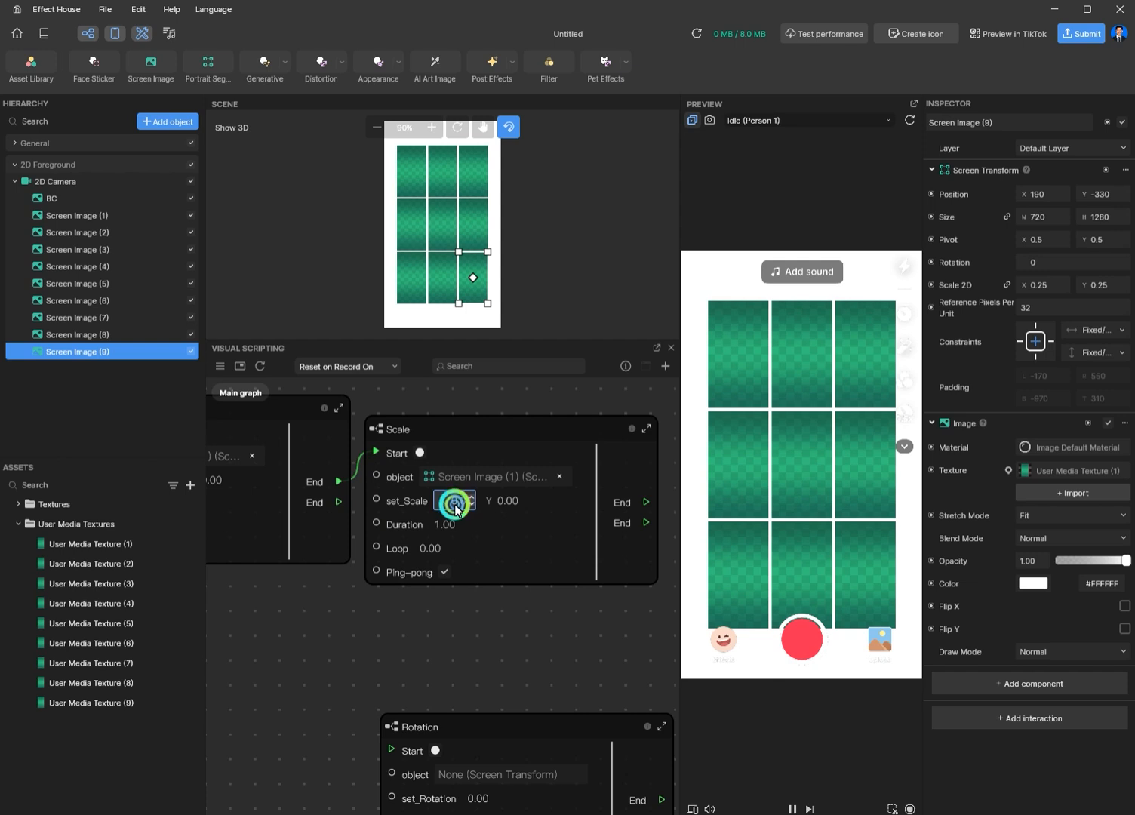
{"action": "key", "text": "Tab"}
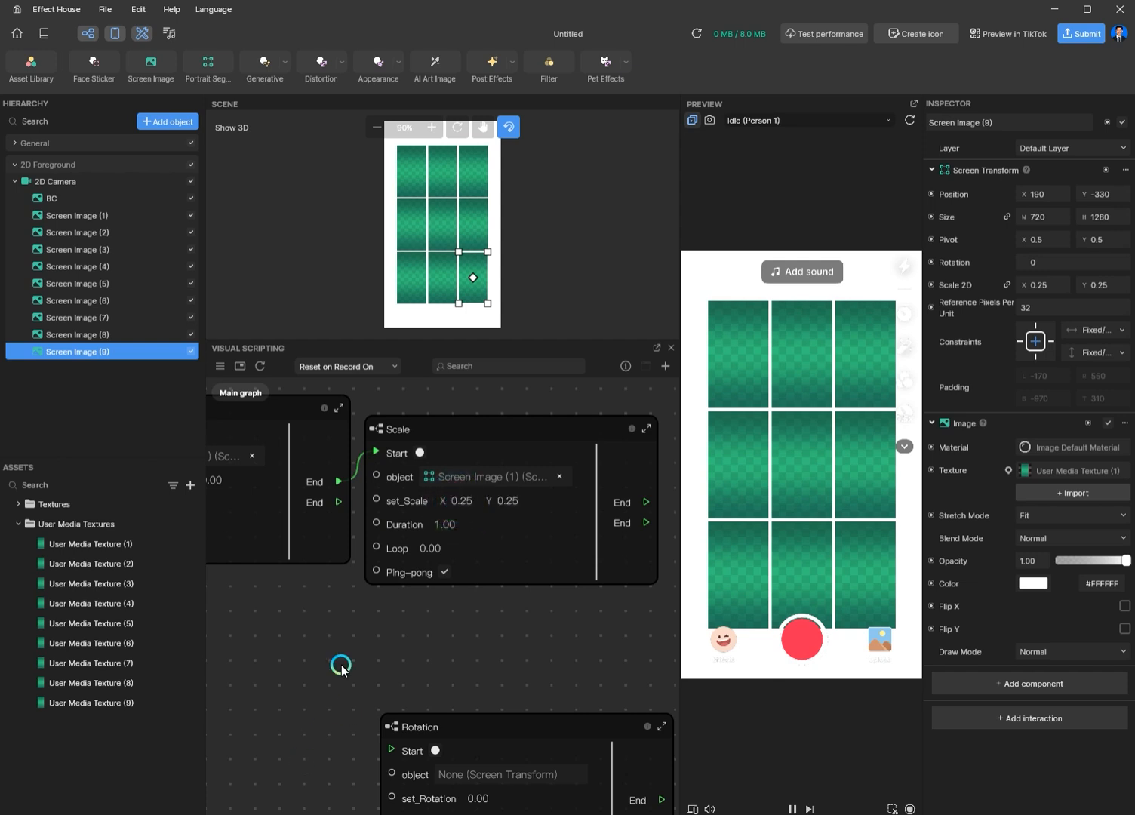
Disconnect the Position node from both the Scale node and the Screen Tap node.
{"action": "scroll", "coordinate": [348, 650], "scroll_direction": "down", "scroll_amount": 2}
{"action": "middle_click_drag", "start_coordinate": [325, 645], "coordinate": [486, 658]}
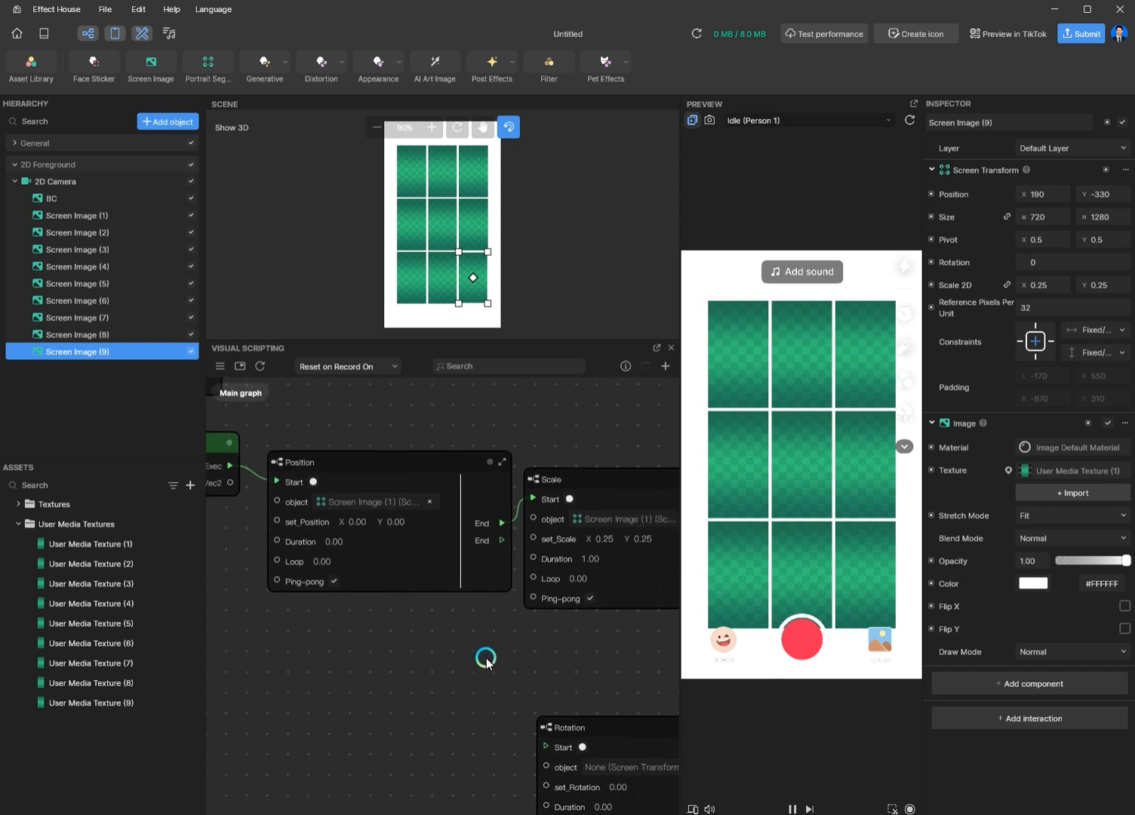
{"action": "left_click", "coordinate": [416, 477]}
{"action": "left_click_drag", "start_coordinate": [517, 489], "coordinate": [520, 538], "text": "alt"}
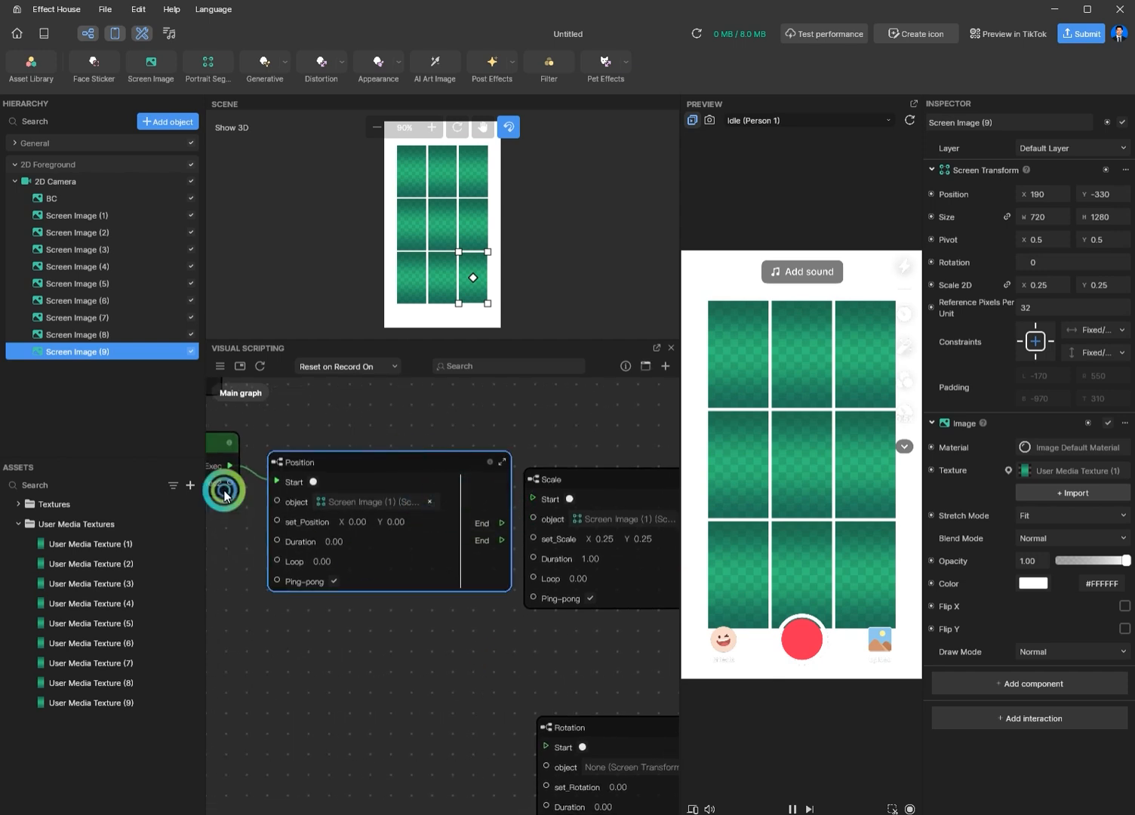
{"action": "left_click_drag", "start_coordinate": [259, 457], "coordinate": [263, 552], "text": "alt"}
Place the Scale node above the Position node and connect Screen Tap's Next output to Scale's Start input.
{"action": "left_click_drag", "start_coordinate": [360, 461], "coordinate": [326, 625]}
{"action": "left_click_drag", "start_coordinate": [585, 481], "coordinate": [348, 431]}
{"action": "left_click_drag", "start_coordinate": [219, 469], "coordinate": [296, 448]}
{"action": "left_click_drag", "start_coordinate": [336, 617], "coordinate": [392, 622]}
Move the Rotation node up beside the Scale node, on its output side.
{"action": "scroll", "coordinate": [474, 579], "scroll_direction": "down", "scroll_amount": 1}
{"action": "middle_click_drag", "start_coordinate": [474, 579], "coordinate": [414, 555]}
{"action": "left_click_drag", "start_coordinate": [506, 678], "coordinate": [507, 765]}
{"action": "scroll", "coordinate": [339, 553], "scroll_direction": "up", "scroll_amount": 1}
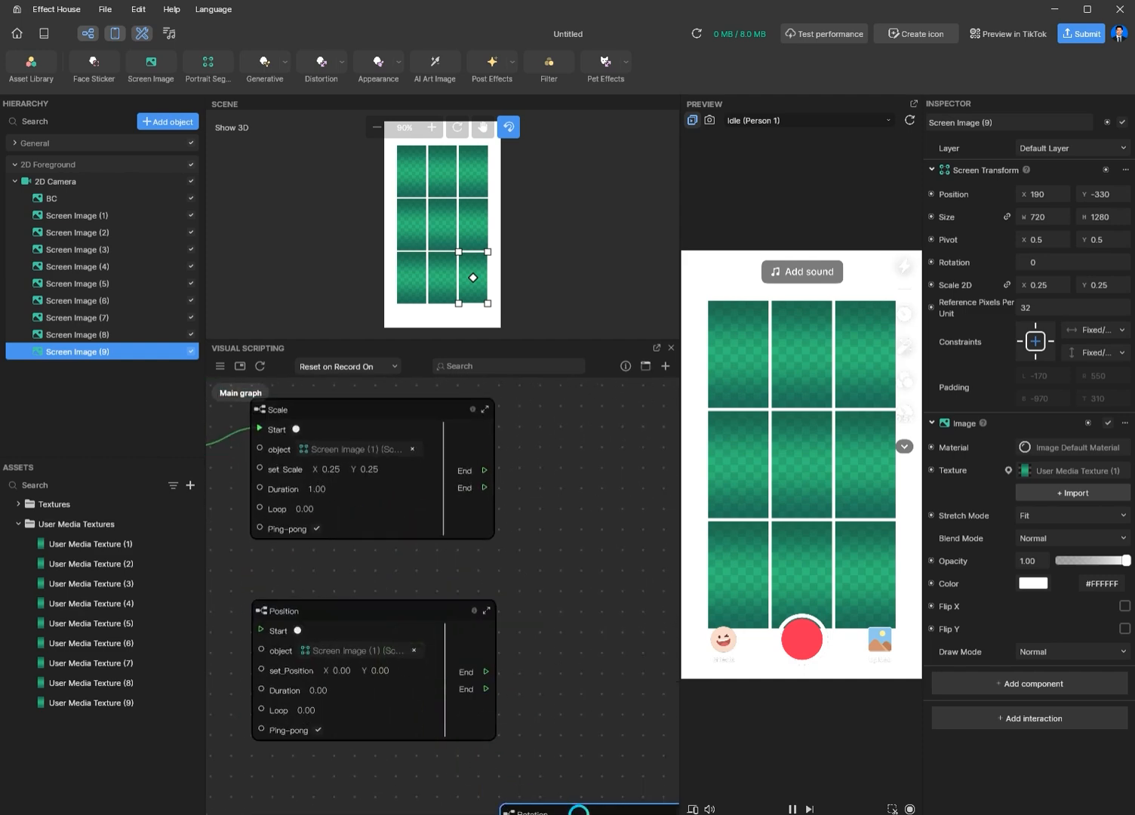
{"action": "scroll", "coordinate": [577, 738], "scroll_direction": "down", "scroll_amount": 1}
{"action": "left_click_drag", "start_coordinate": [588, 794], "coordinate": [603, 468]}
{"action": "scroll", "coordinate": [587, 514], "scroll_direction": "up", "scroll_amount": 1}
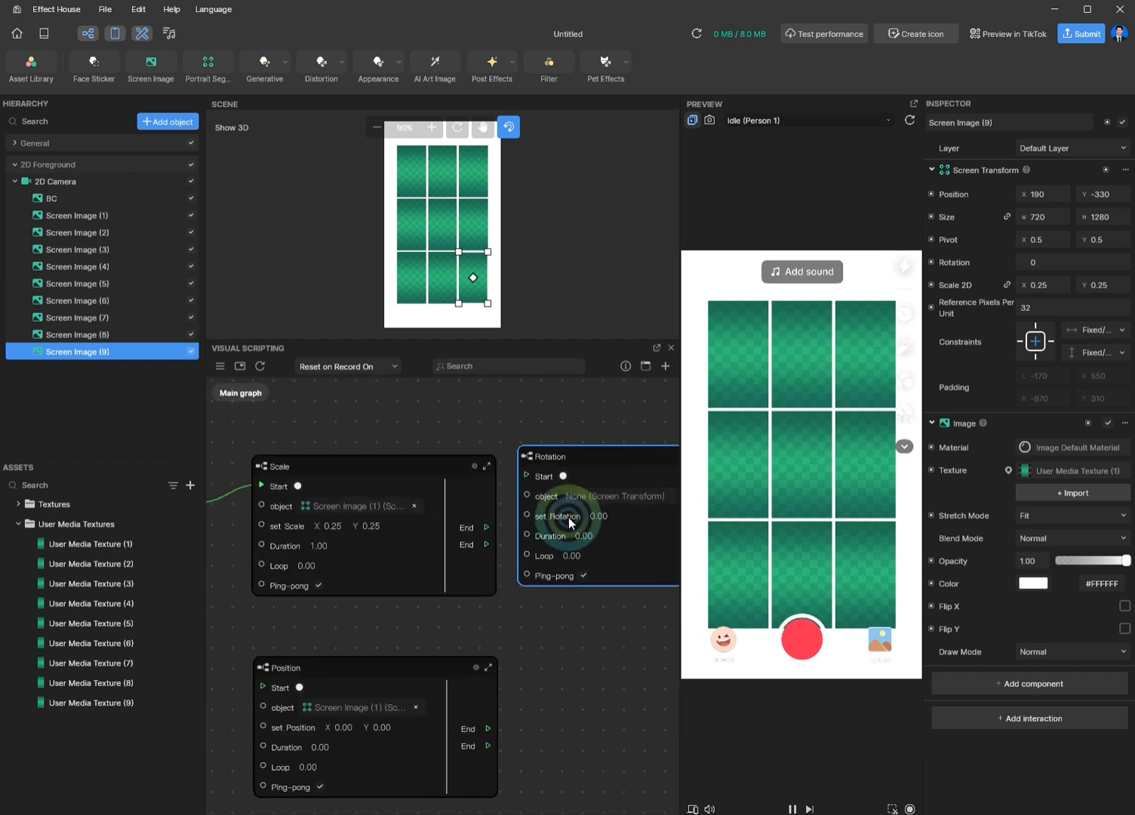
Inspect how the Start and End outputs are wired inside the Scale subgraph and return to the main graph.
{"action": "left_click", "coordinate": [486, 466]}
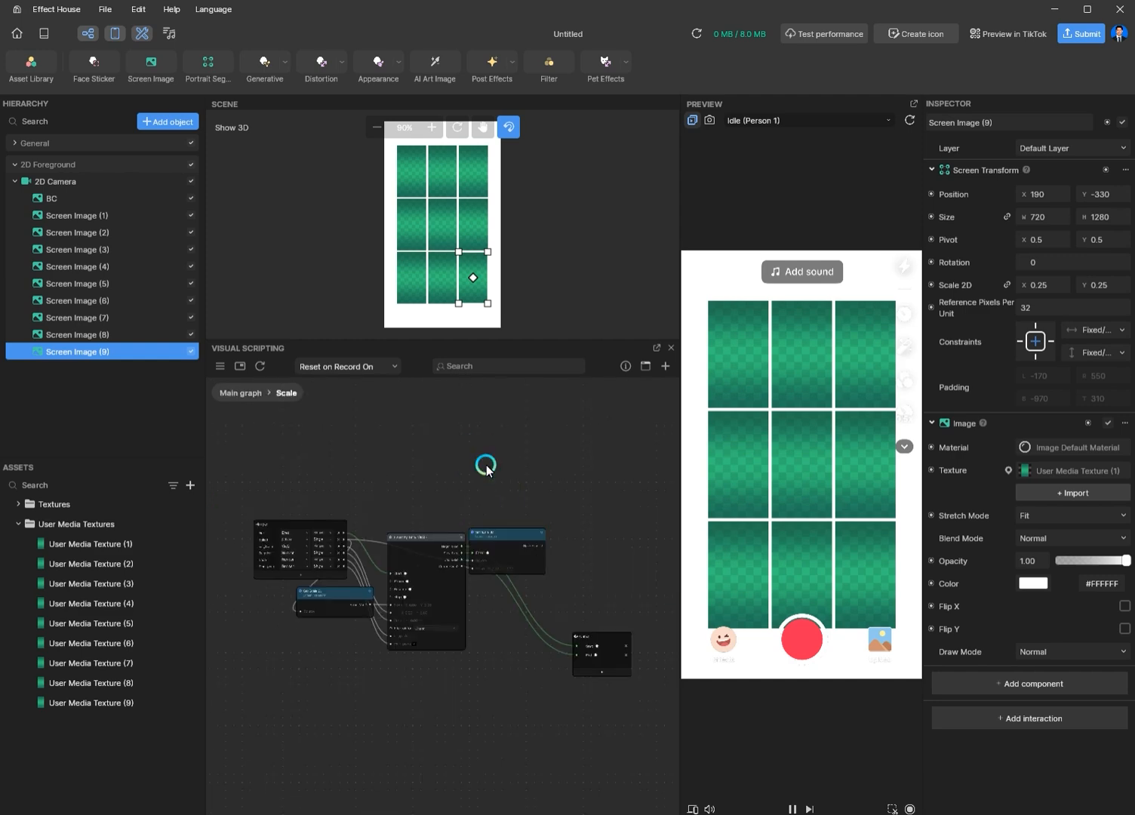
{"action": "scroll", "coordinate": [273, 595], "scroll_direction": "up", "scroll_amount": 3}
{"action": "middle_click_drag", "start_coordinate": [504, 777], "coordinate": [43, 670]}
{"action": "middle_click_drag", "start_coordinate": [383, 762], "coordinate": [481, 814]}
{"action": "scroll", "coordinate": [611, 755], "scroll_direction": "up", "scroll_amount": 1}
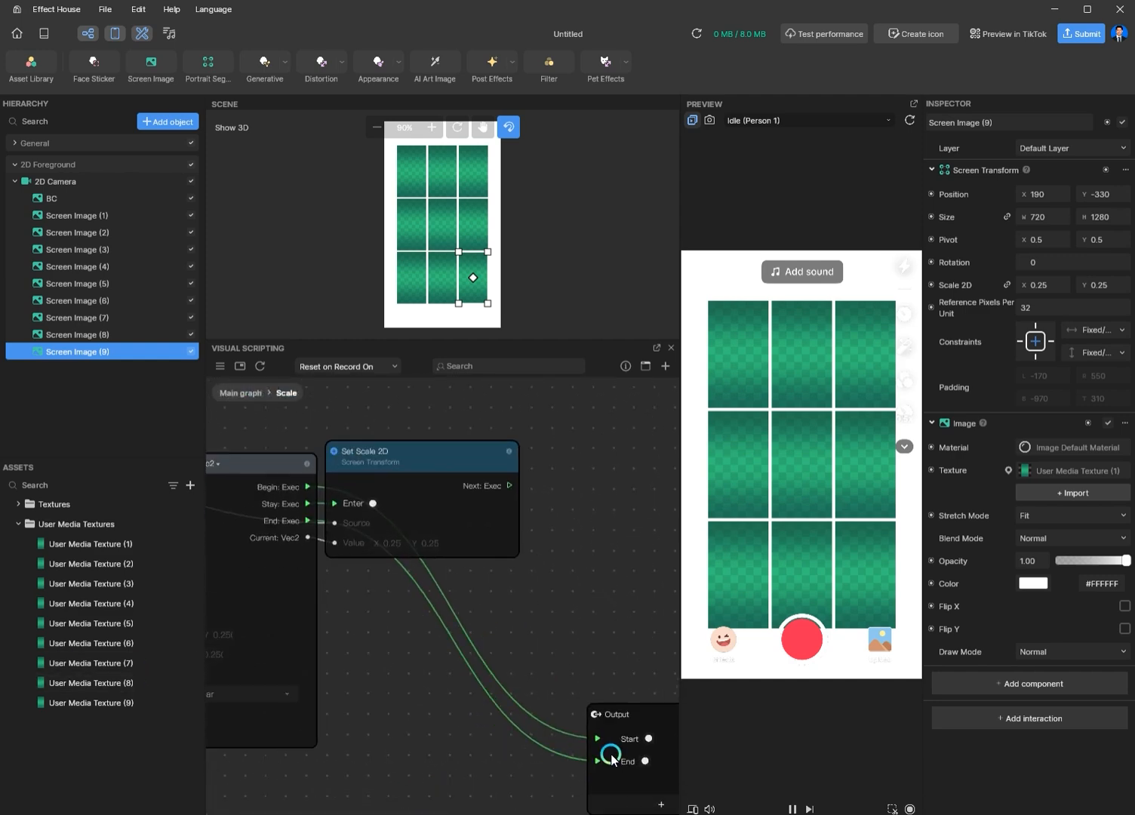
{"action": "middle_click_drag", "start_coordinate": [586, 657], "coordinate": [530, 640]}
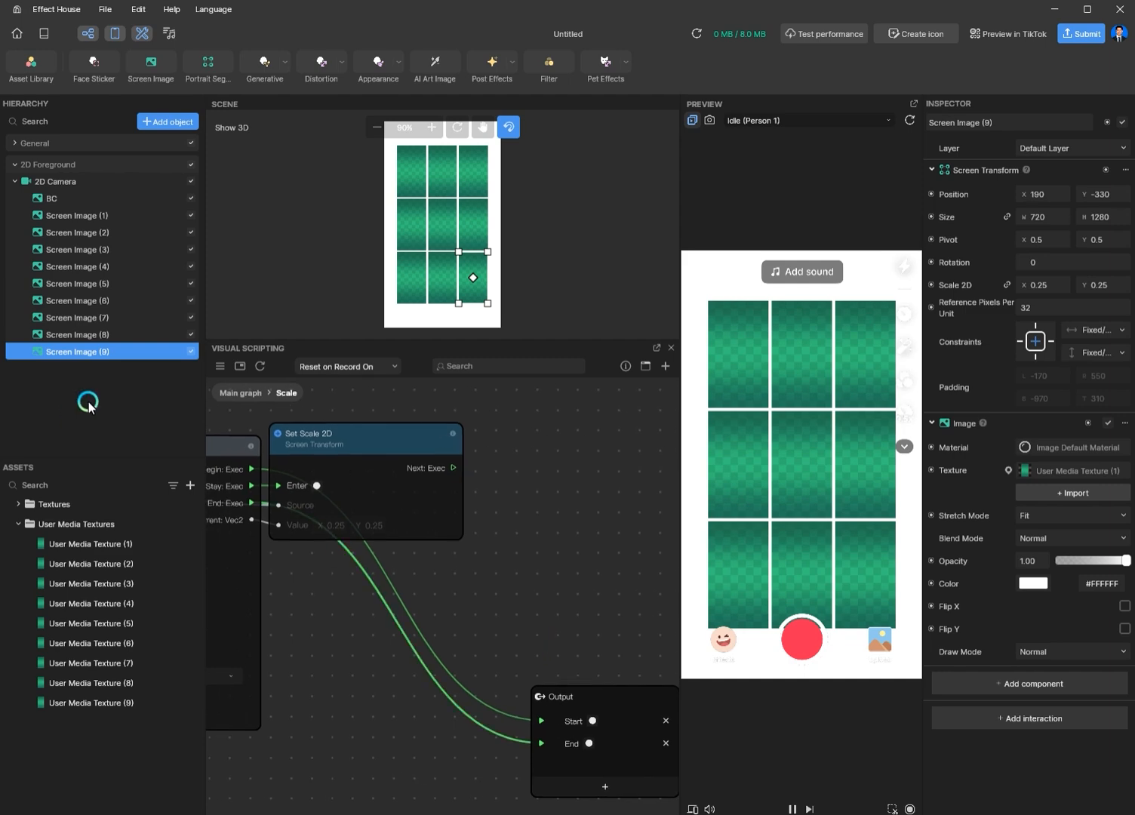
{"action": "left_click", "coordinate": [240, 392]}
Connect the Scale node's first End output to the Rotation node's Start input and set Rotation's Duration to 1.
{"action": "scroll", "coordinate": [510, 608], "scroll_direction": "up", "scroll_amount": 3}
{"action": "left_click_drag", "start_coordinate": [457, 524], "coordinate": [489, 476]}
{"action": "left_click", "coordinate": [568, 535]}
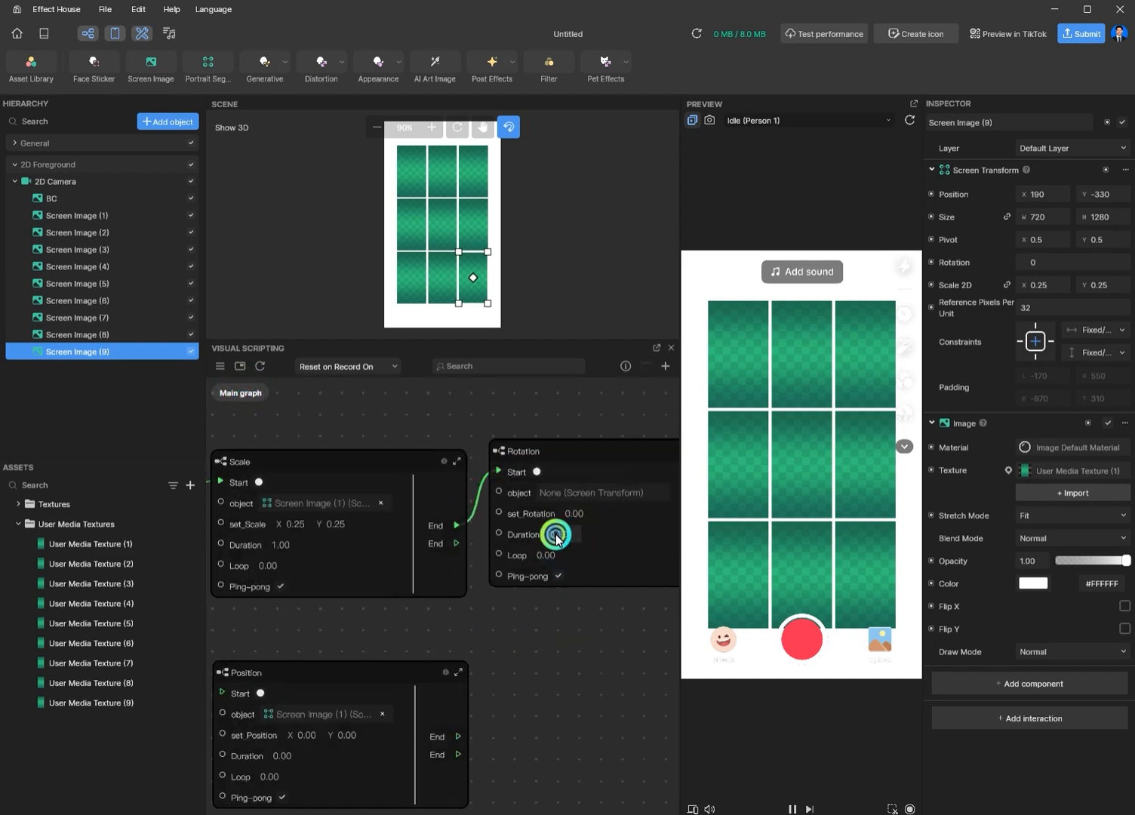
{"action": "type", "text": "1"}
{"action": "left_click", "coordinate": [544, 589]}
Set the Scale 2D of Screen Image (1) to 0 on both X and Y.
{"action": "left_click", "coordinate": [75, 215]}
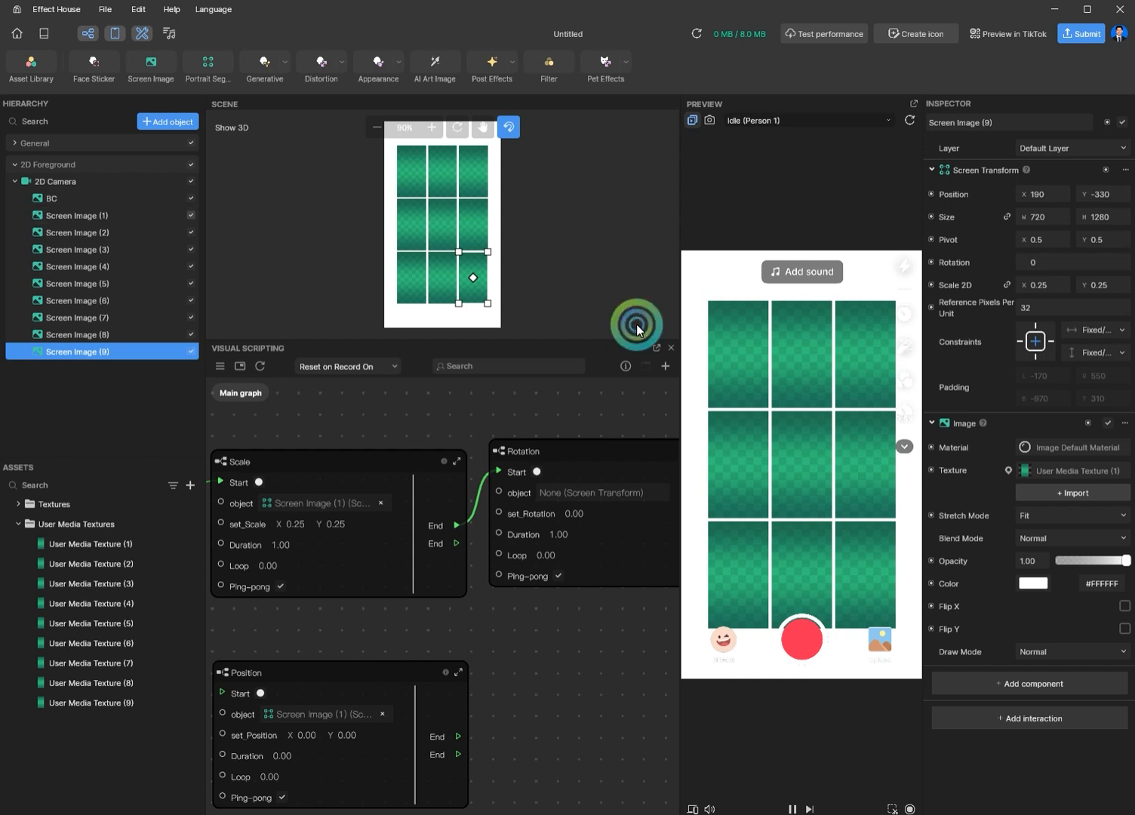
{"action": "type", "text": "0"}
{"action": "left_click", "coordinate": [1074, 285]}
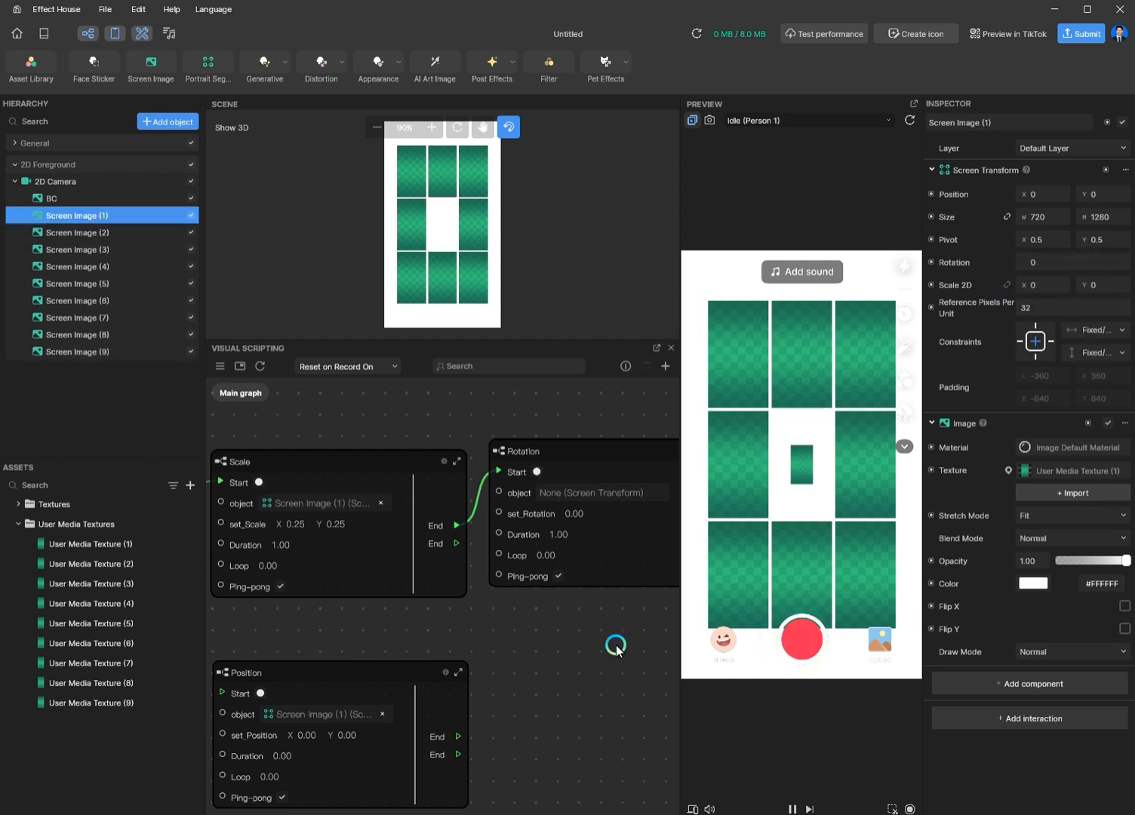
Turn off Ping-pong on the Rotation node and set its set_Rotation to 360.
{"action": "left_click", "coordinate": [559, 533]}
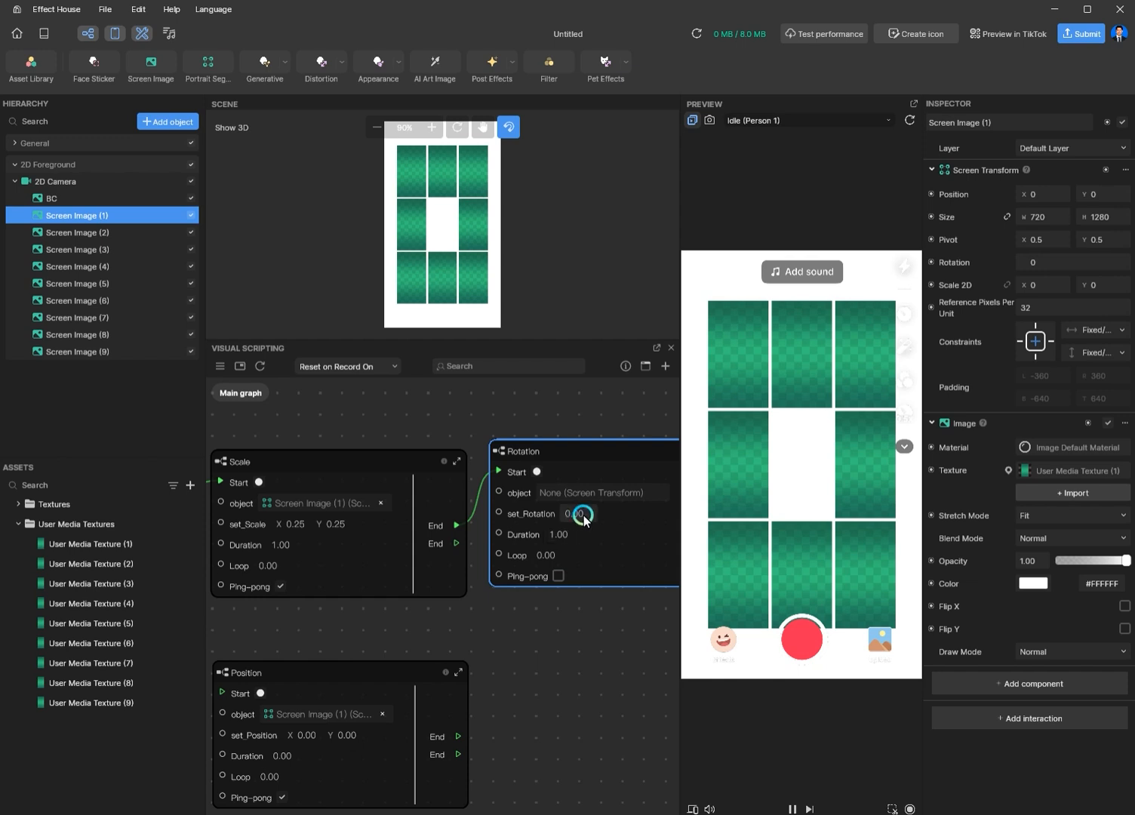
{"action": "type", "text": "36"}
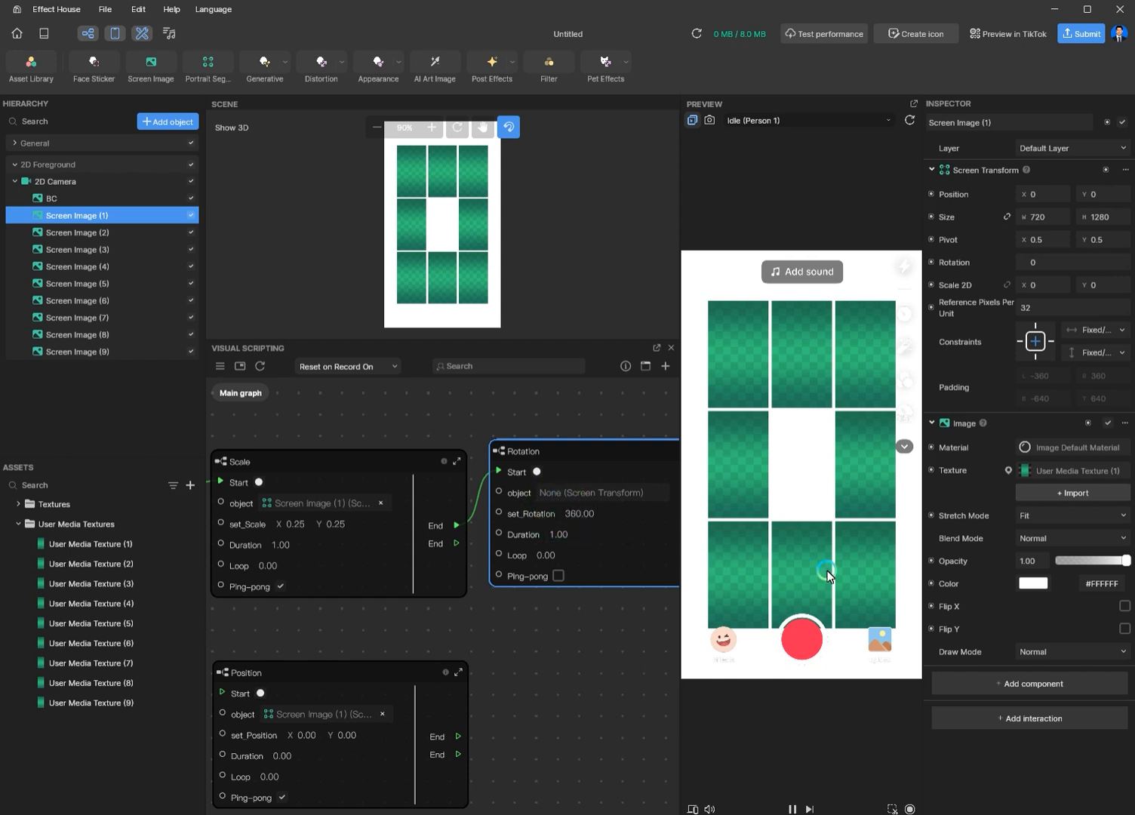
Restart the preview, test the screen tap, and turn off Ping-pong on the Scale node before testing again.
{"action": "left_click", "coordinate": [909, 122]}
{"action": "left_click", "coordinate": [865, 461]}
{"action": "left_click", "coordinate": [871, 501]}
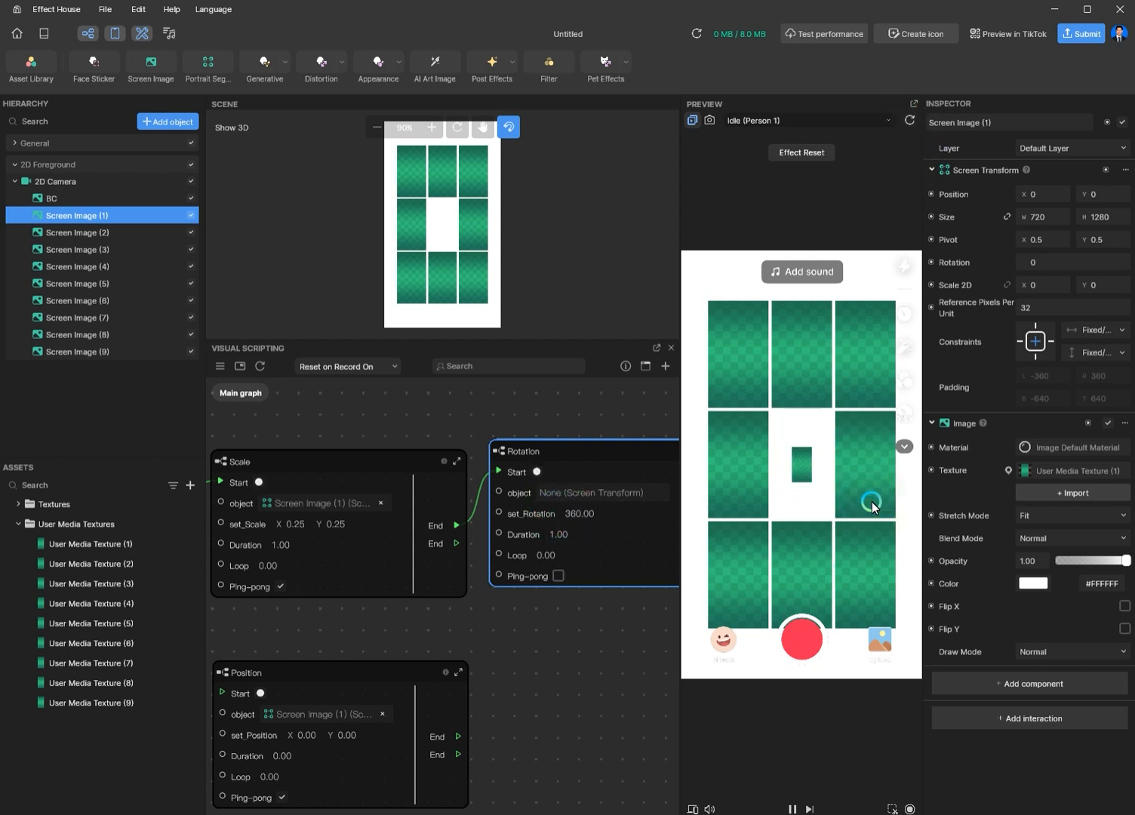
{"action": "left_click", "coordinate": [277, 587]}
{"action": "left_click", "coordinate": [838, 490]}
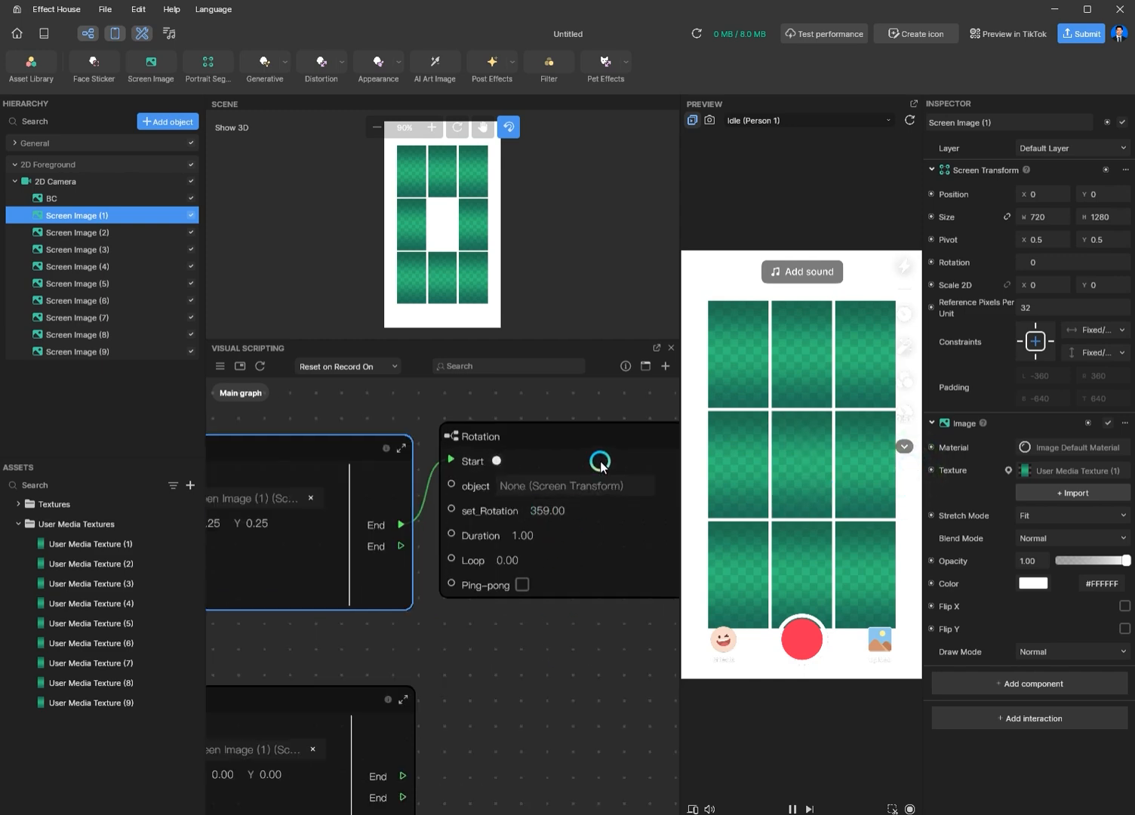
Inspect the wiring between the Get Rotation and Transit by Time nodes inside the Rotation subgraph and return to the main graph.
{"action": "double_click", "coordinate": [601, 462]}
{"action": "scroll", "coordinate": [319, 662], "scroll_direction": "up", "scroll_amount": 3}
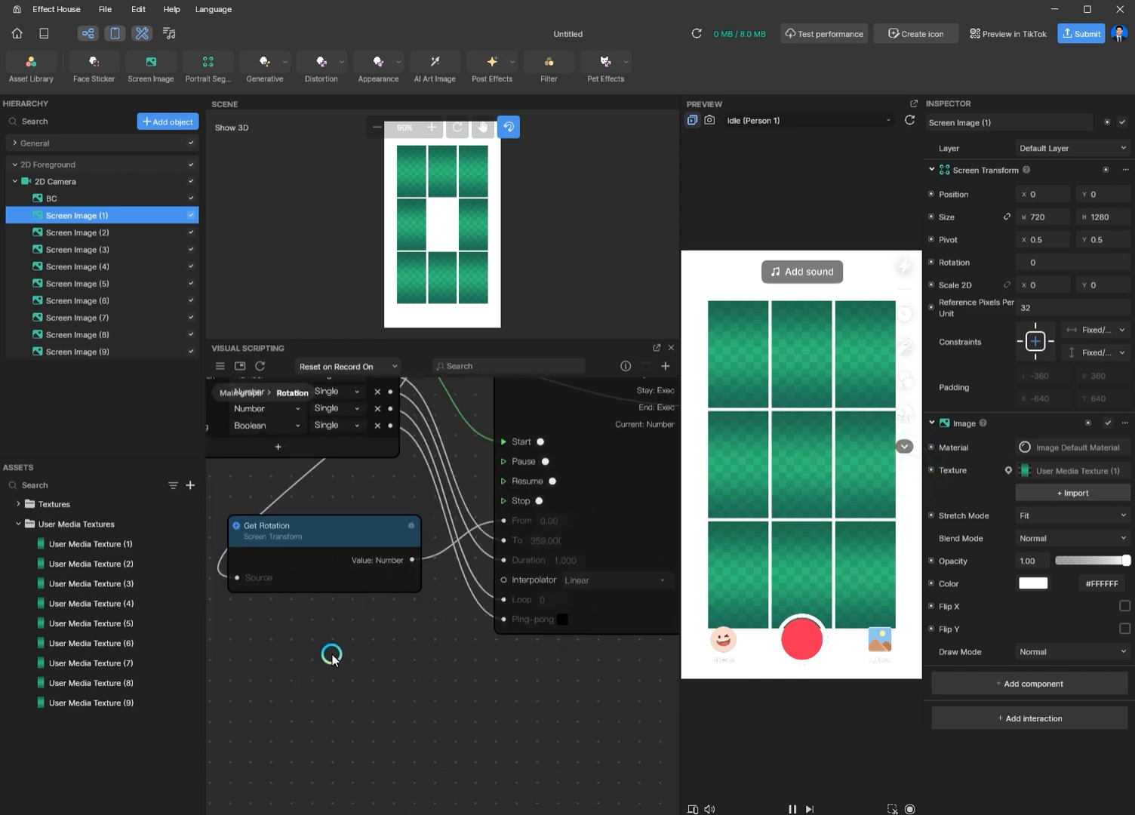
{"action": "scroll", "coordinate": [332, 654], "scroll_direction": "down", "scroll_amount": 1}
{"action": "middle_click_drag", "start_coordinate": [312, 638], "coordinate": [332, 653]}
{"action": "left_click", "coordinate": [237, 391]}
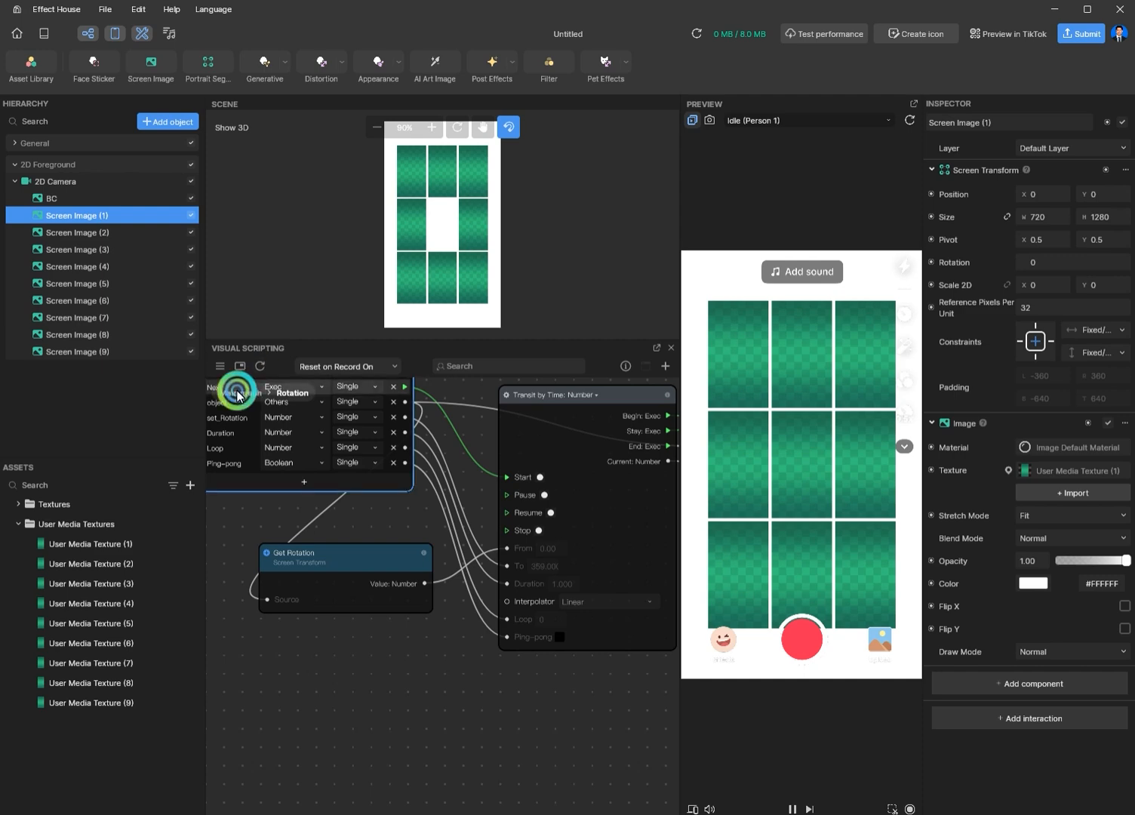
Assign Screen Image (1) as the Rotation node's object and test the screen tap in the preview.
{"action": "scroll", "coordinate": [534, 557], "scroll_direction": "up", "scroll_amount": 4}
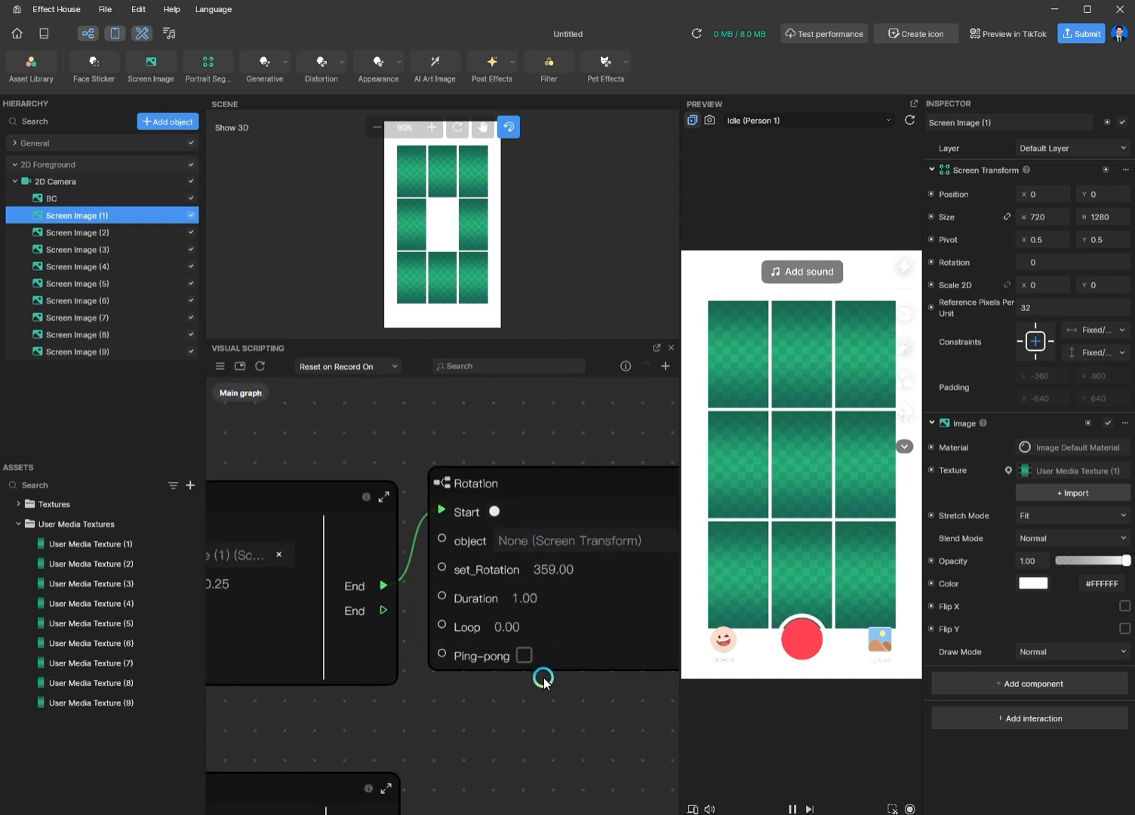
{"action": "left_click", "coordinate": [567, 540]}
{"action": "left_click", "coordinate": [602, 386]}
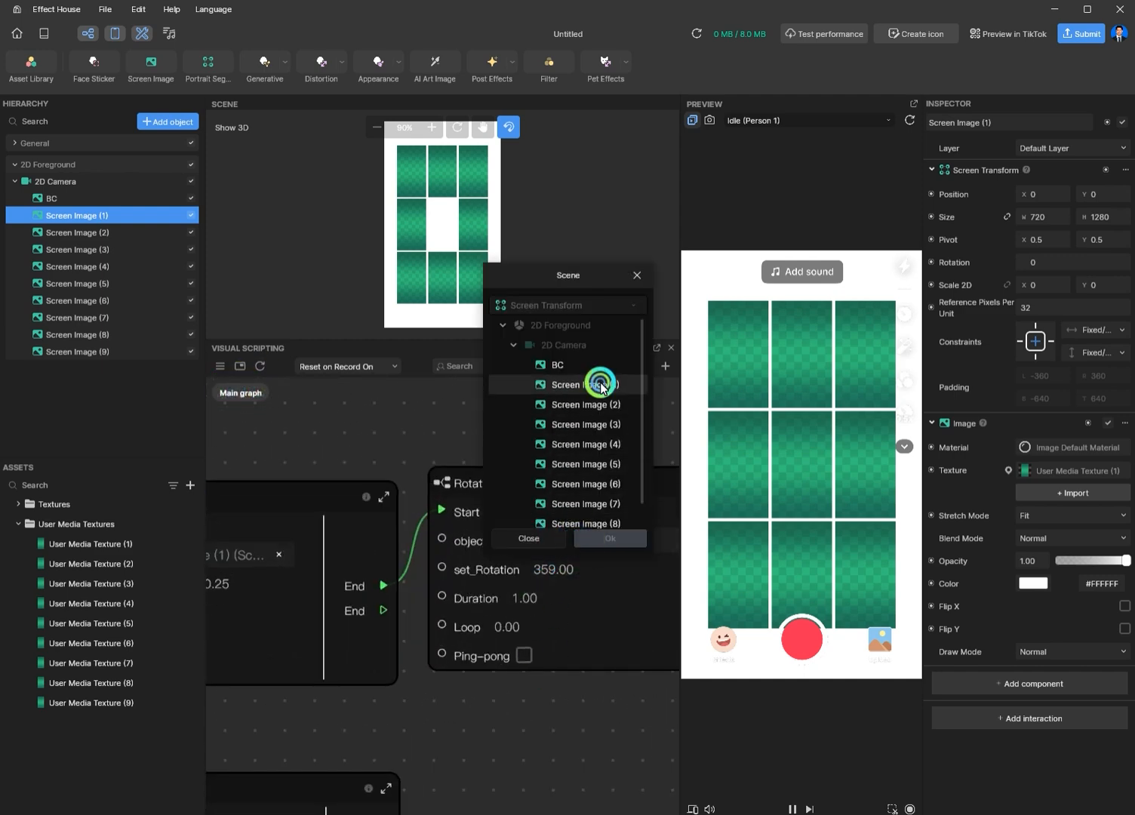
{"action": "scroll", "coordinate": [543, 681], "scroll_direction": "down", "scroll_amount": 1}
{"action": "left_click", "coordinate": [850, 445]}
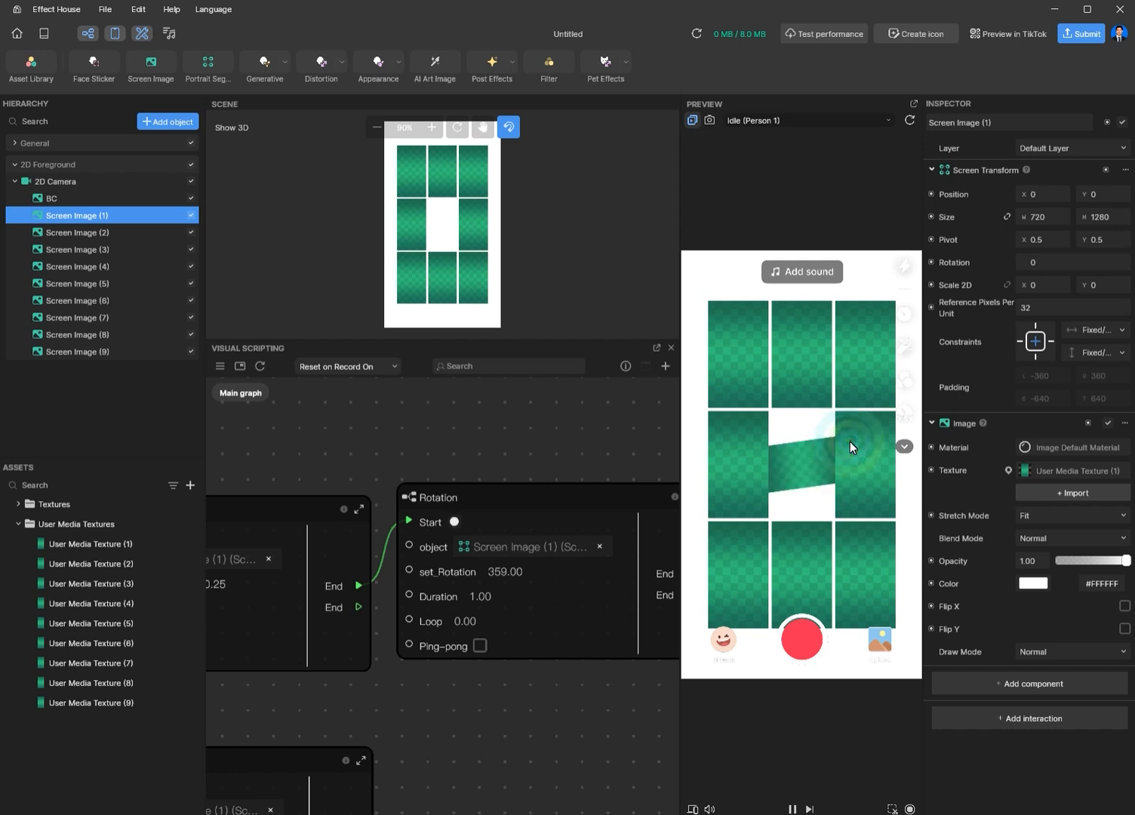
{"action": "left_click", "coordinate": [832, 488]}
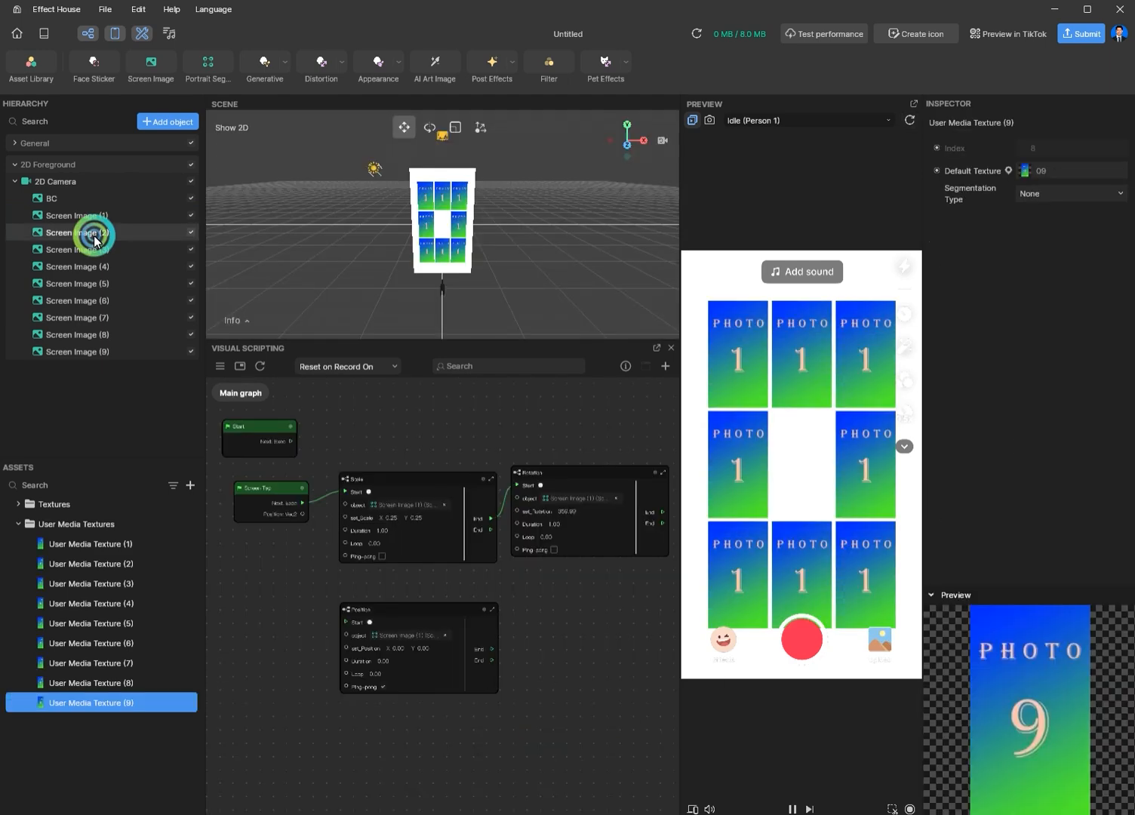
Assign texture 02 to Screen Image (2) and texture 03 to Screen Image (3).
{"action": "left_click", "coordinate": [88, 233]}
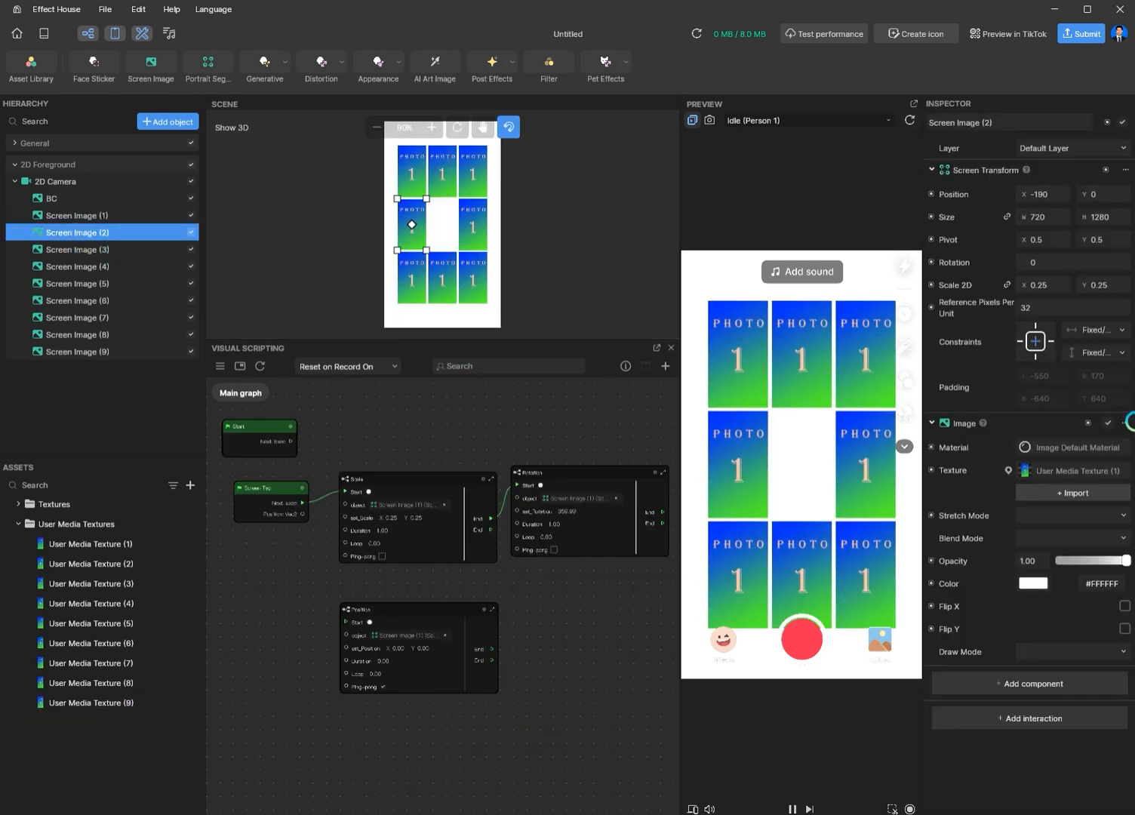
{"action": "left_click", "coordinate": [1079, 473]}
{"action": "left_click", "coordinate": [1010, 565]}
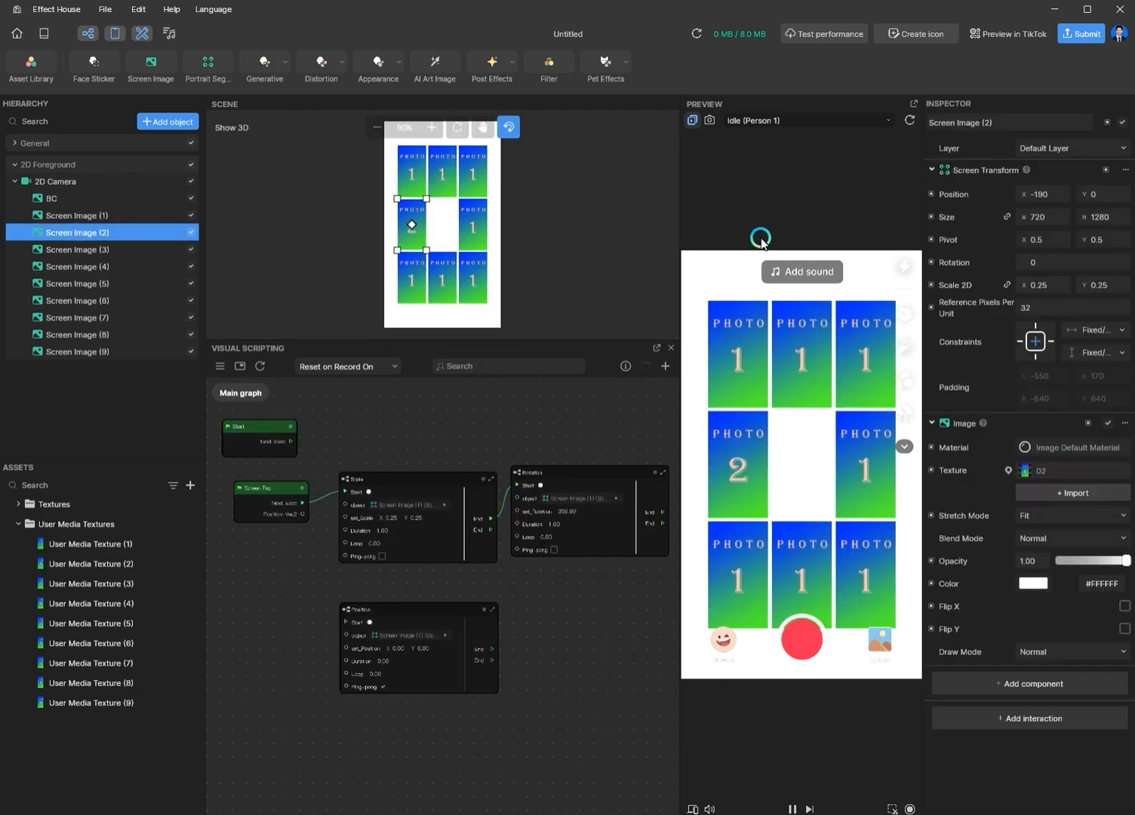
{"action": "left_click", "coordinate": [89, 250]}
{"action": "left_click", "coordinate": [1076, 475]}
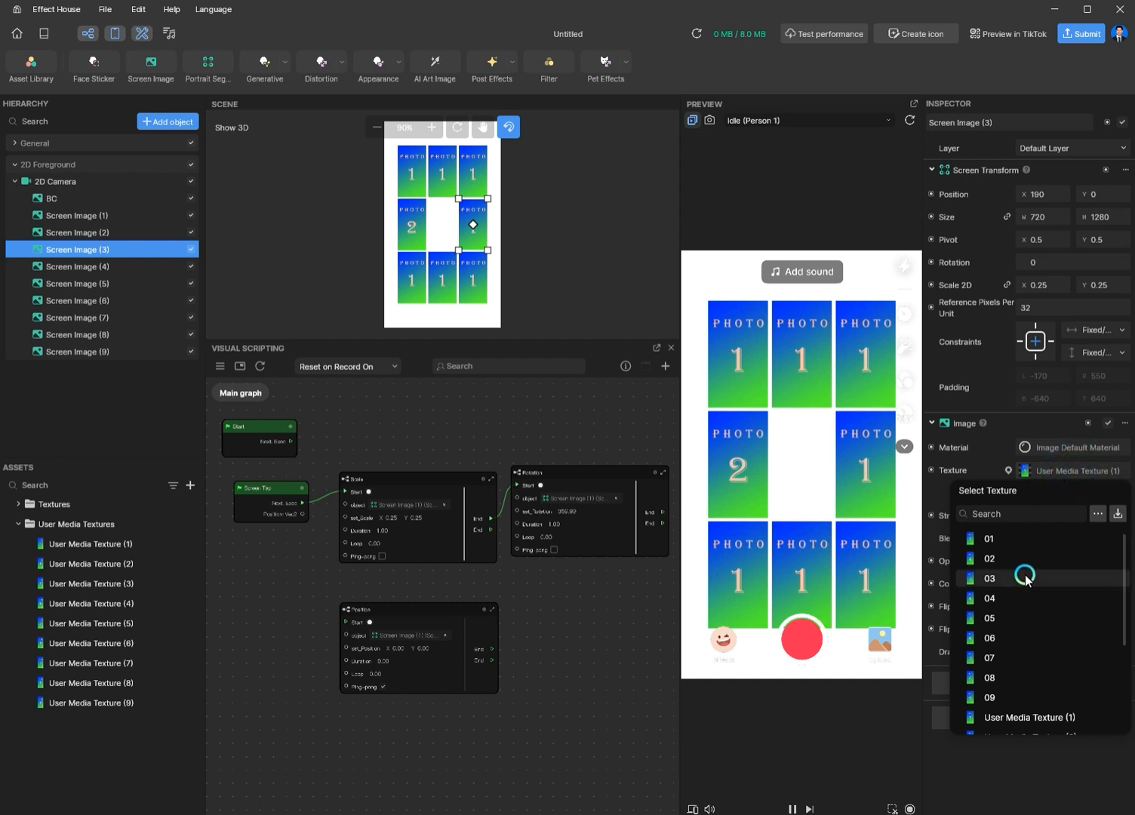
{"action": "left_click", "coordinate": [1024, 578]}
Assign texture 04 to Screen Image (4) and texture 05 to Screen Image (5).
{"action": "left_click", "coordinate": [88, 267]}
{"action": "left_click", "coordinate": [1072, 474]}
{"action": "left_click", "coordinate": [1005, 596]}
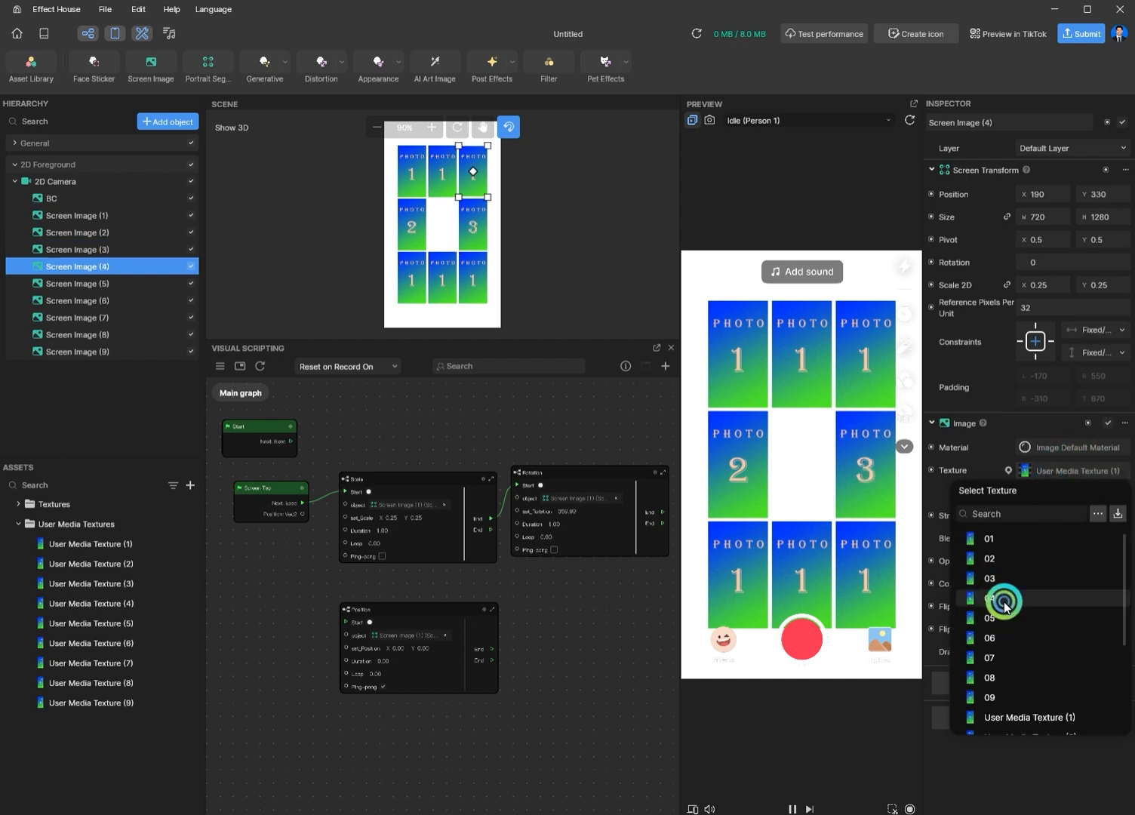
{"action": "left_click", "coordinate": [89, 284]}
{"action": "left_click", "coordinate": [1064, 473]}
{"action": "left_click", "coordinate": [1004, 618]}
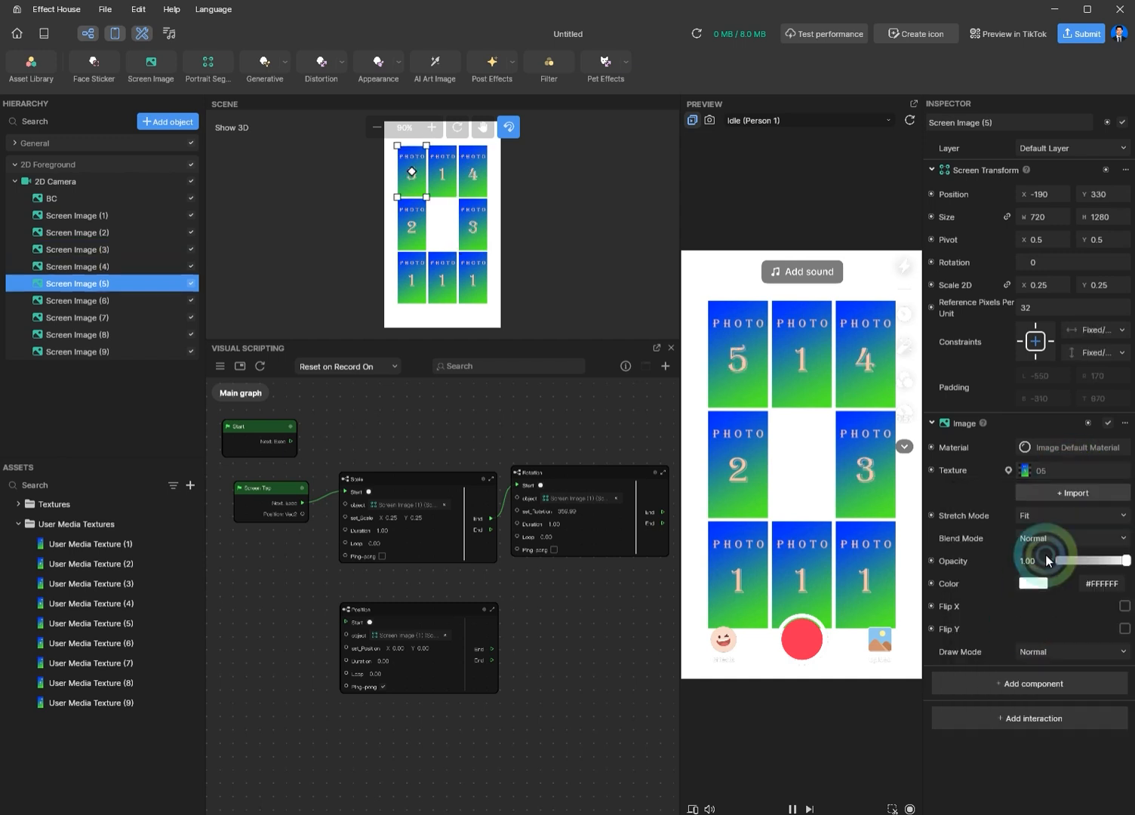
Assign texture 06 to Screen Image (6) and texture 07 to Screen Image (7).
{"action": "left_click", "coordinate": [88, 300]}
{"action": "left_click", "coordinate": [1064, 473]}
{"action": "left_click", "coordinate": [1011, 638]}
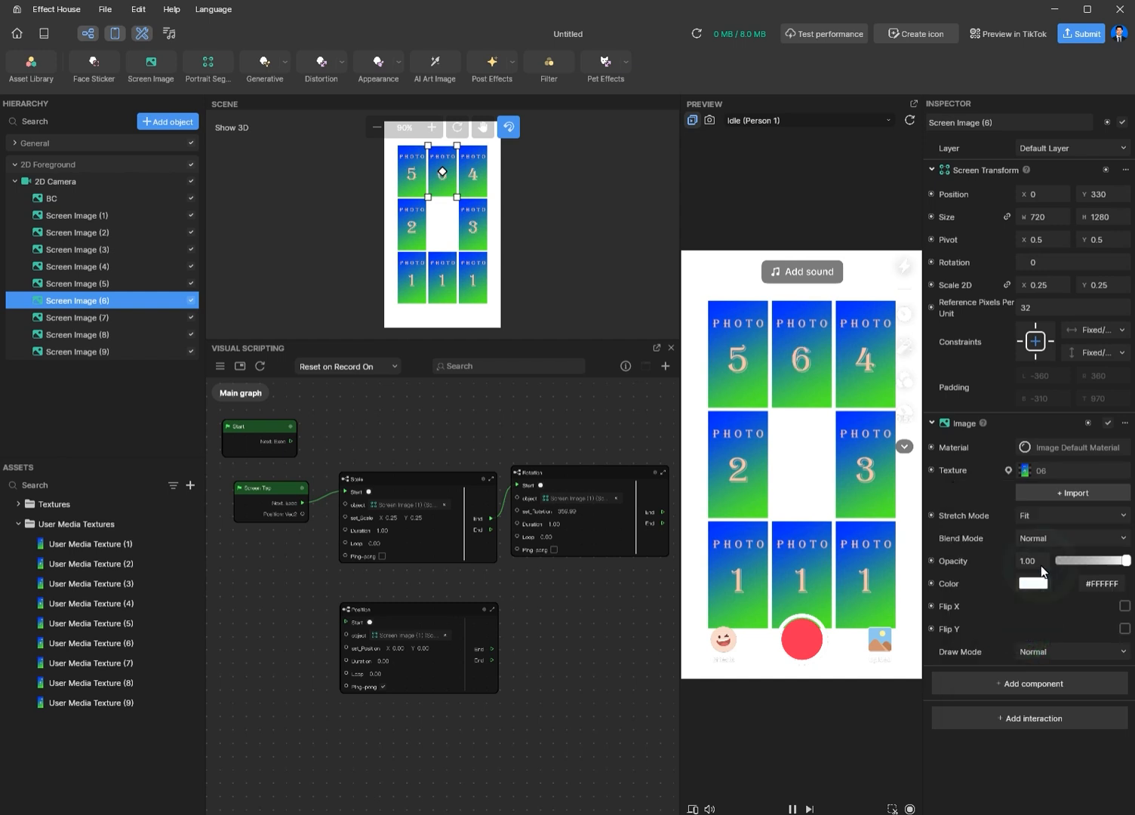
{"action": "left_click", "coordinate": [88, 317]}
{"action": "left_click", "coordinate": [1060, 473]}
{"action": "left_click", "coordinate": [1029, 660]}
Assign texture 08 to Screen Image (8) and texture 09 to Screen Image (9), and restart the preview.
{"action": "left_click", "coordinate": [88, 334]}
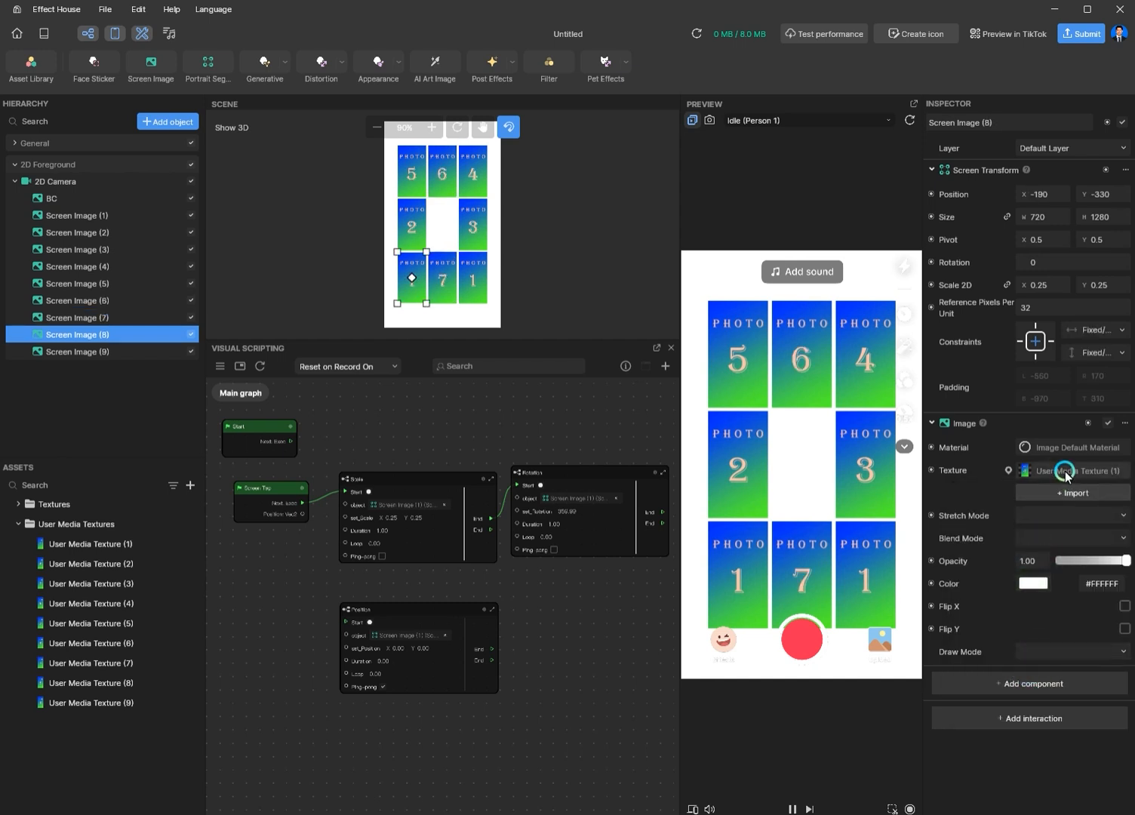
{"action": "left_click", "coordinate": [1049, 474]}
{"action": "left_click", "coordinate": [1009, 677]}
{"action": "left_click", "coordinate": [88, 351]}
{"action": "left_click", "coordinate": [1056, 474]}
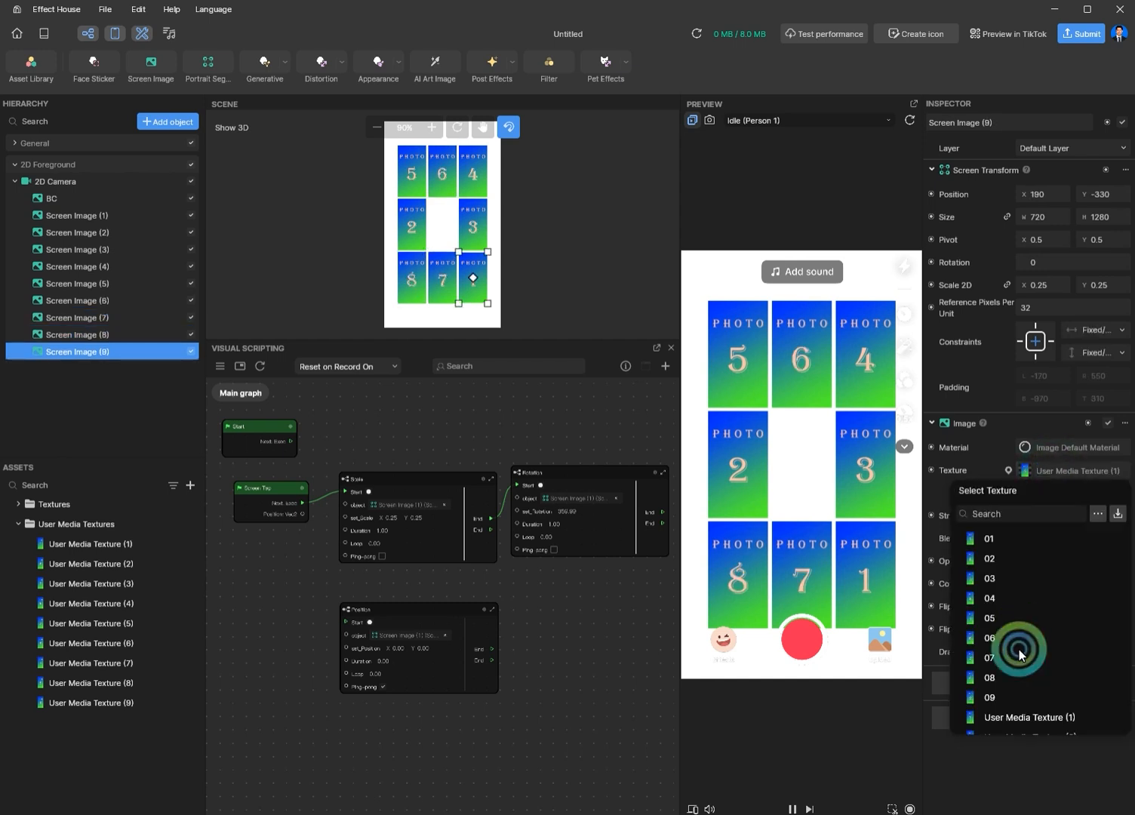
{"action": "left_click", "coordinate": [1008, 696]}
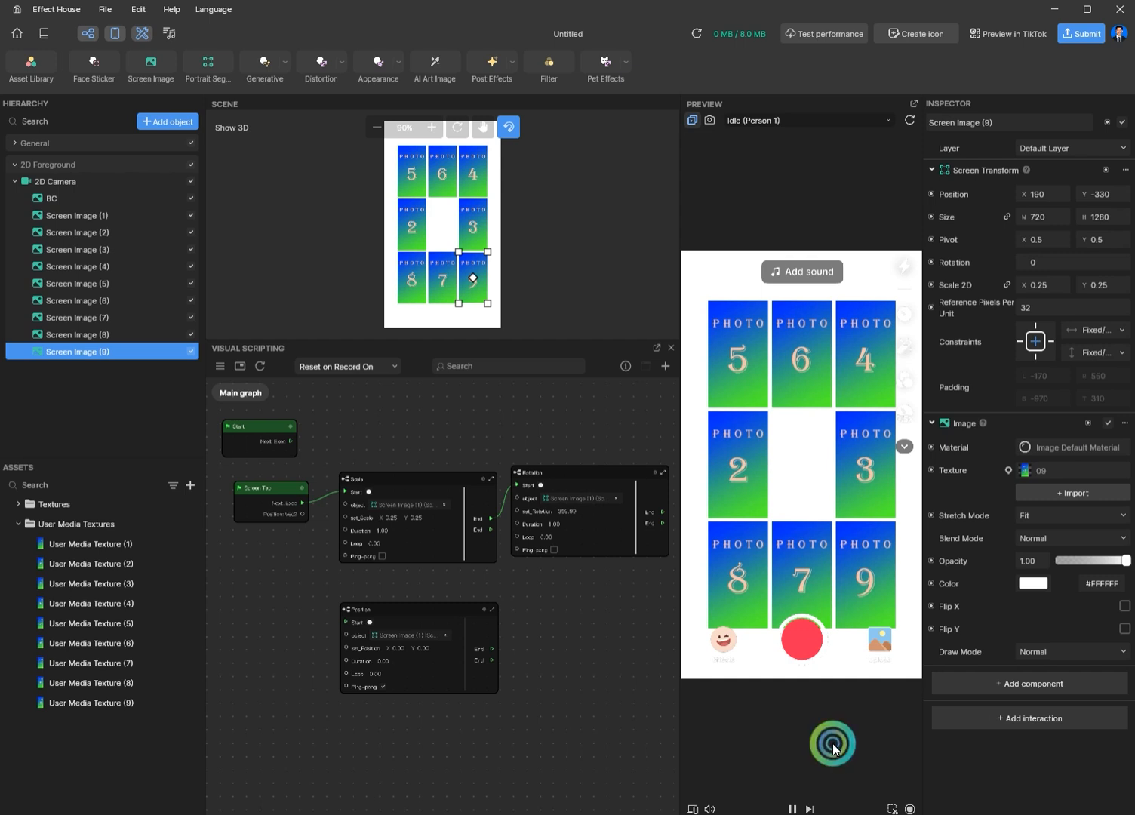
{"action": "left_click", "coordinate": [911, 121]}
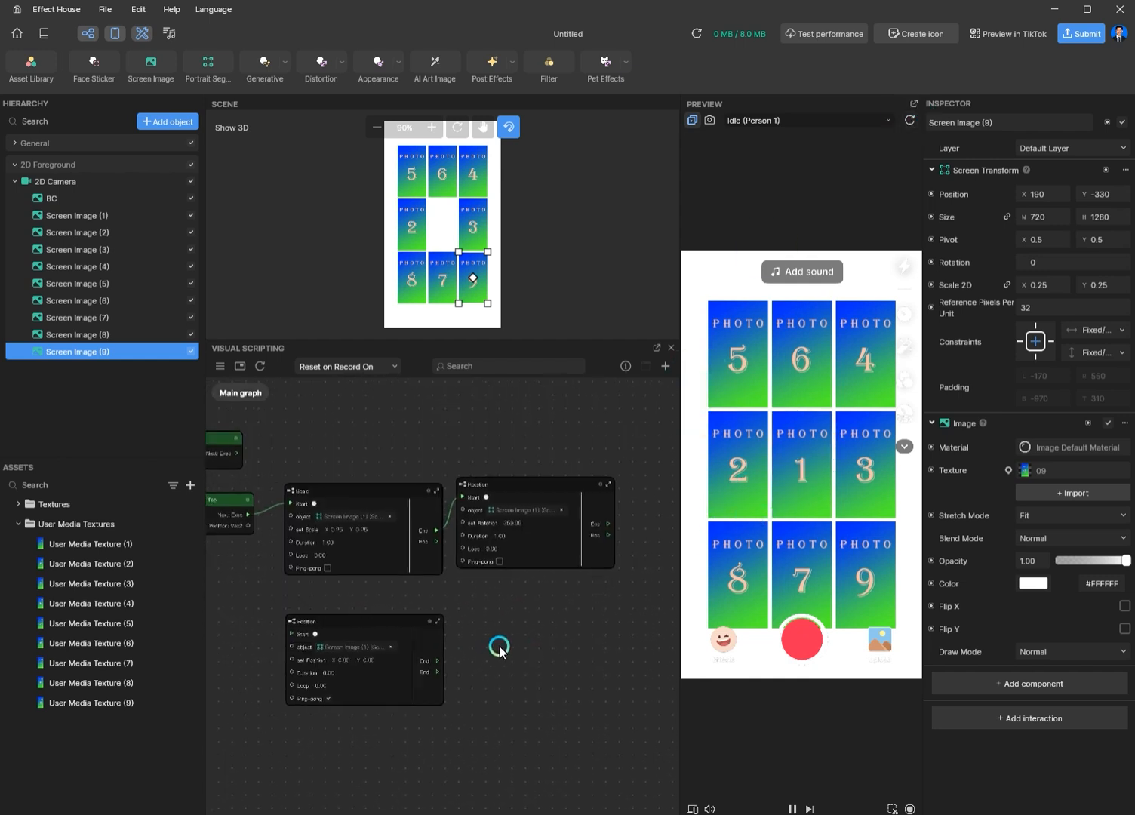
Configure the Position node with Screen Image (2) as its object, set_Position X -190 and Duration 1.
{"action": "left_click", "coordinate": [374, 573]}
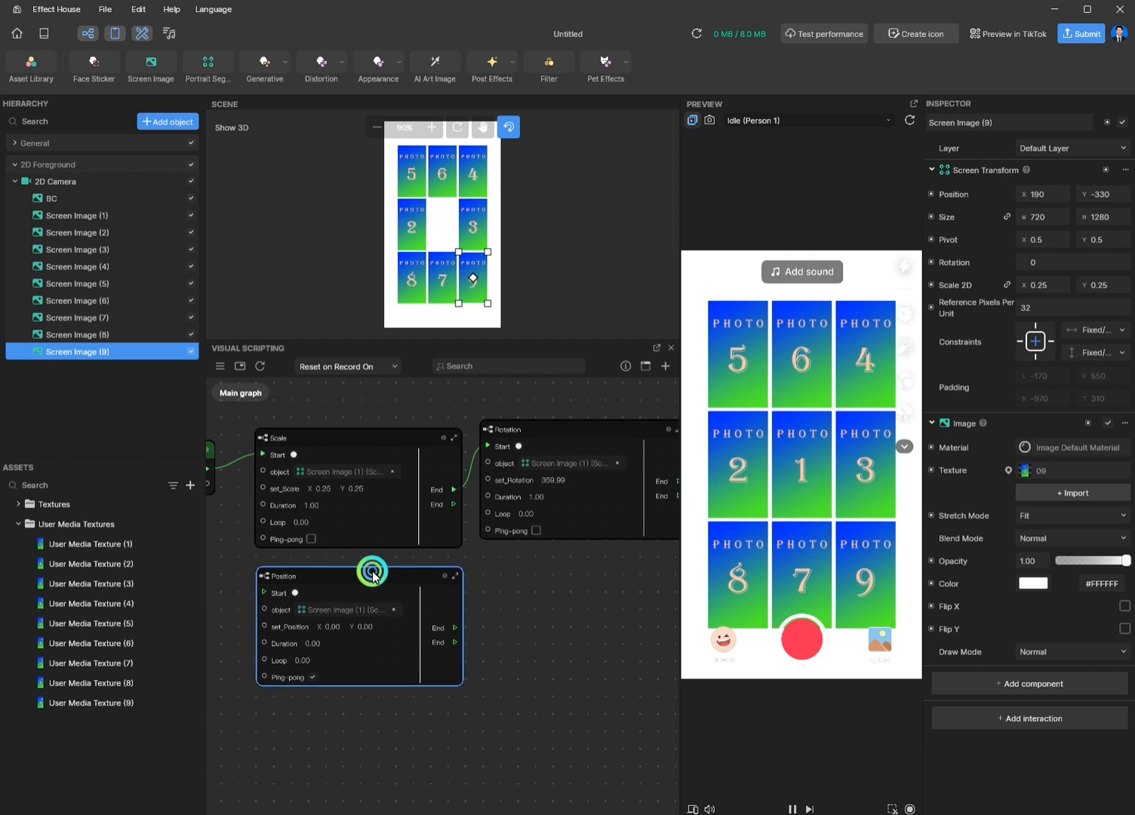
{"action": "left_click", "coordinate": [367, 609]}
{"action": "double_click", "coordinate": [614, 404]}
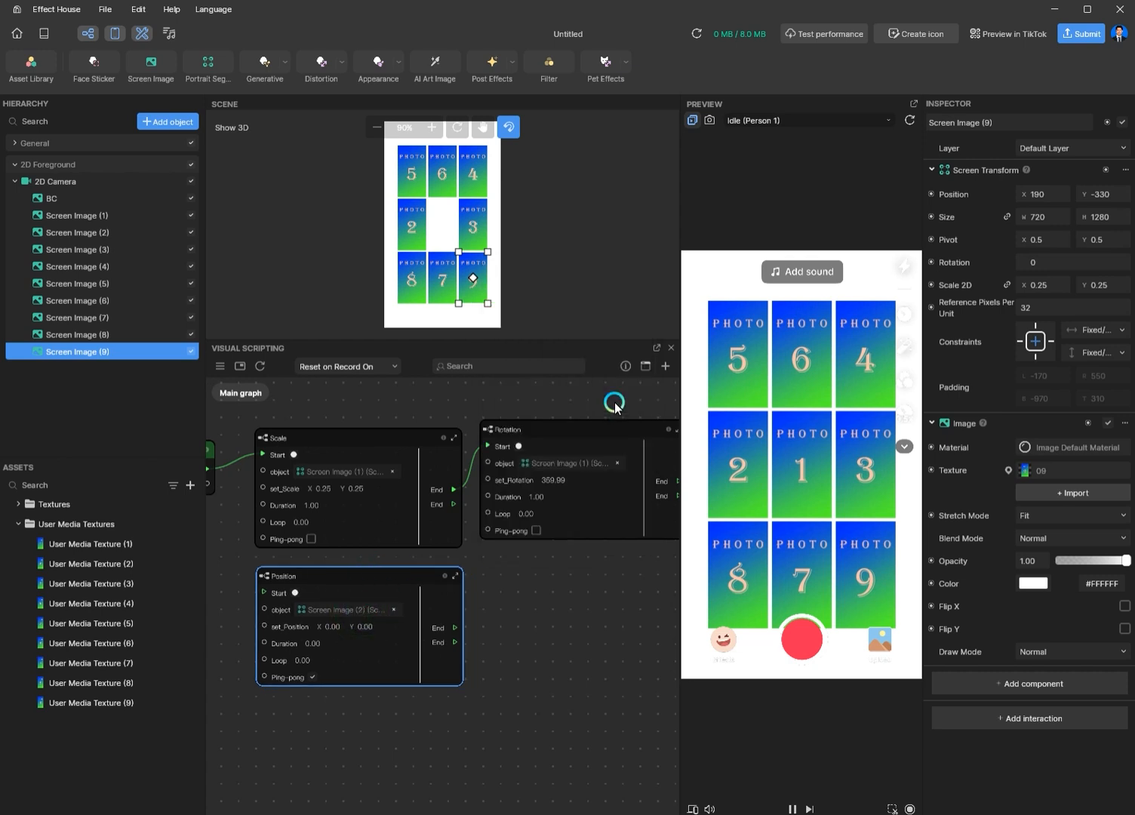
{"action": "left_click", "coordinate": [96, 234]}
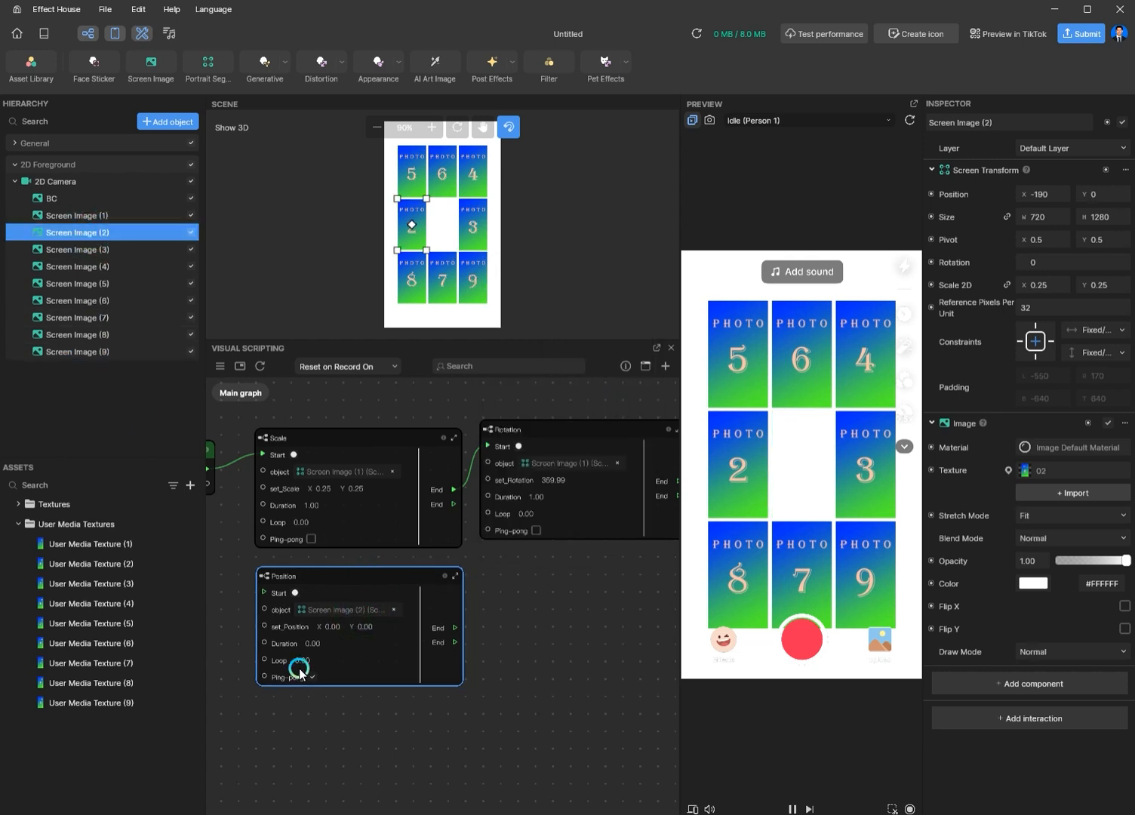
{"action": "scroll", "coordinate": [299, 672], "scroll_direction": "up", "scroll_amount": 3}
{"action": "left_click", "coordinate": [335, 601]}
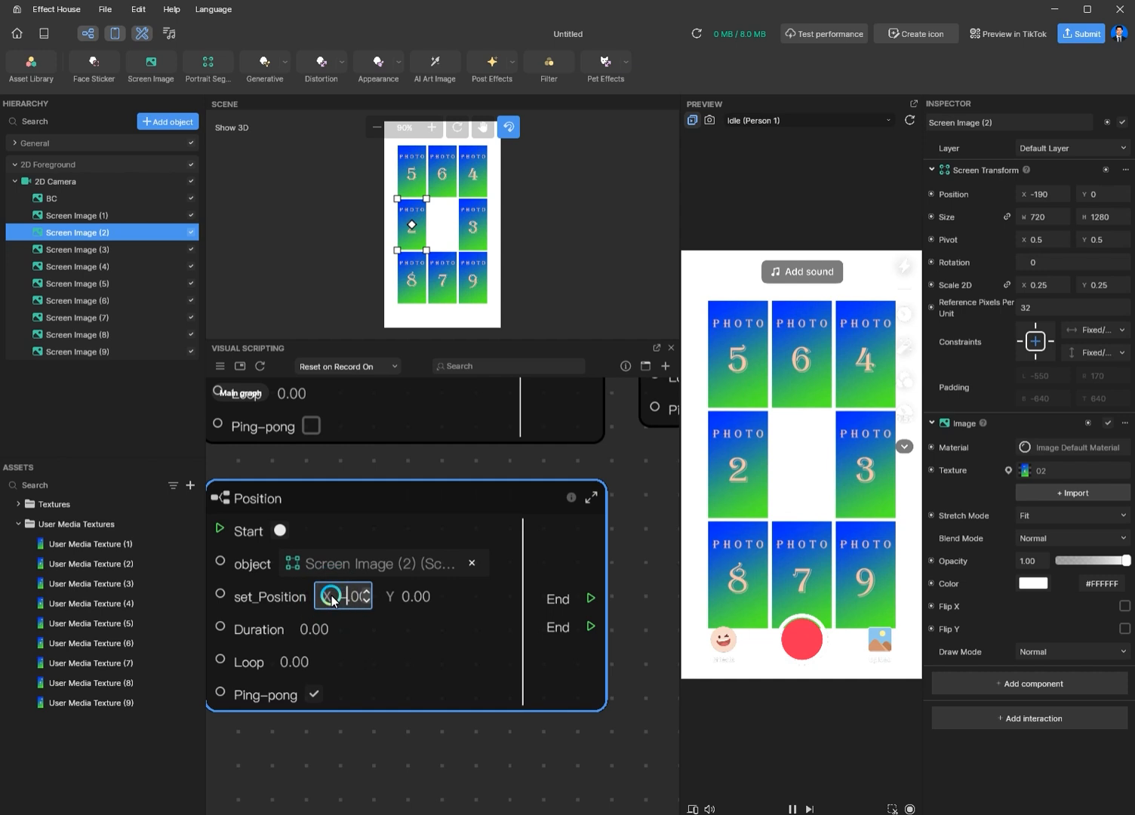
{"action": "key", "text": "Return"}
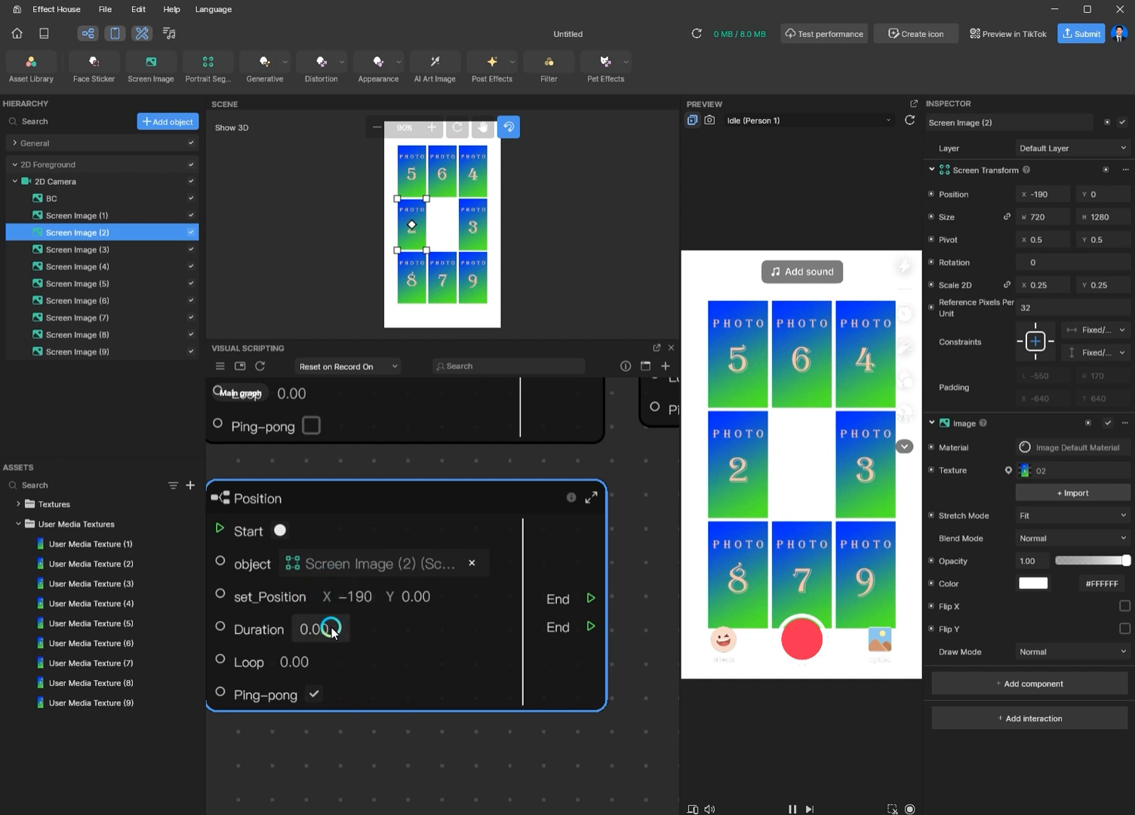
{"action": "left_click", "coordinate": [296, 629]}
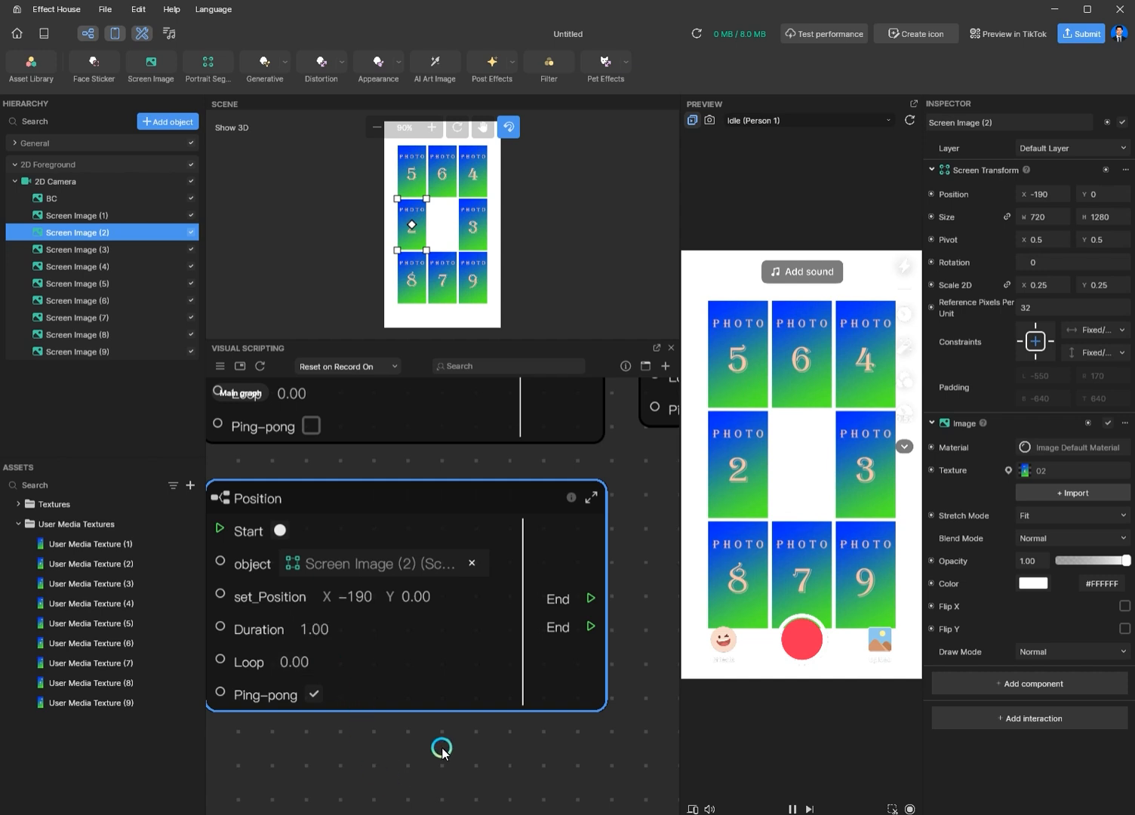
Connect the Scale node's second End output to the Position node's Start input.
{"action": "scroll", "coordinate": [439, 746], "scroll_direction": "down", "scroll_amount": 3}
{"action": "left_click_drag", "start_coordinate": [476, 452], "coordinate": [242, 566]}
{"action": "scroll", "coordinate": [434, 774], "scroll_direction": "down", "scroll_amount": 1}
{"action": "middle_click_drag", "start_coordinate": [407, 753], "coordinate": [454, 668]}
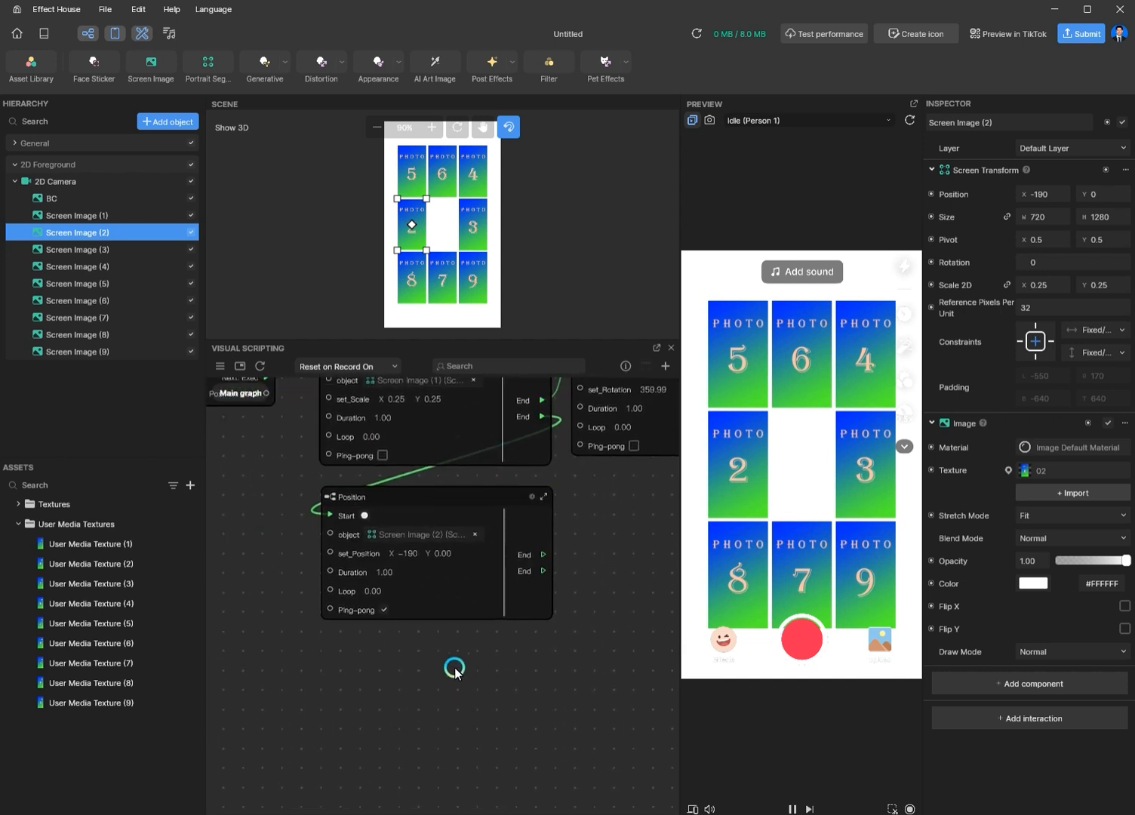
Duplicate the Screen Image (2) Position node and place the copy directly below it.
{"action": "left_click", "coordinate": [457, 498]}
{"action": "key", "text": "ctrl+c"}
{"action": "key", "text": "ctrl+v"}
{"action": "left_click_drag", "start_coordinate": [555, 514], "coordinate": [421, 649]}
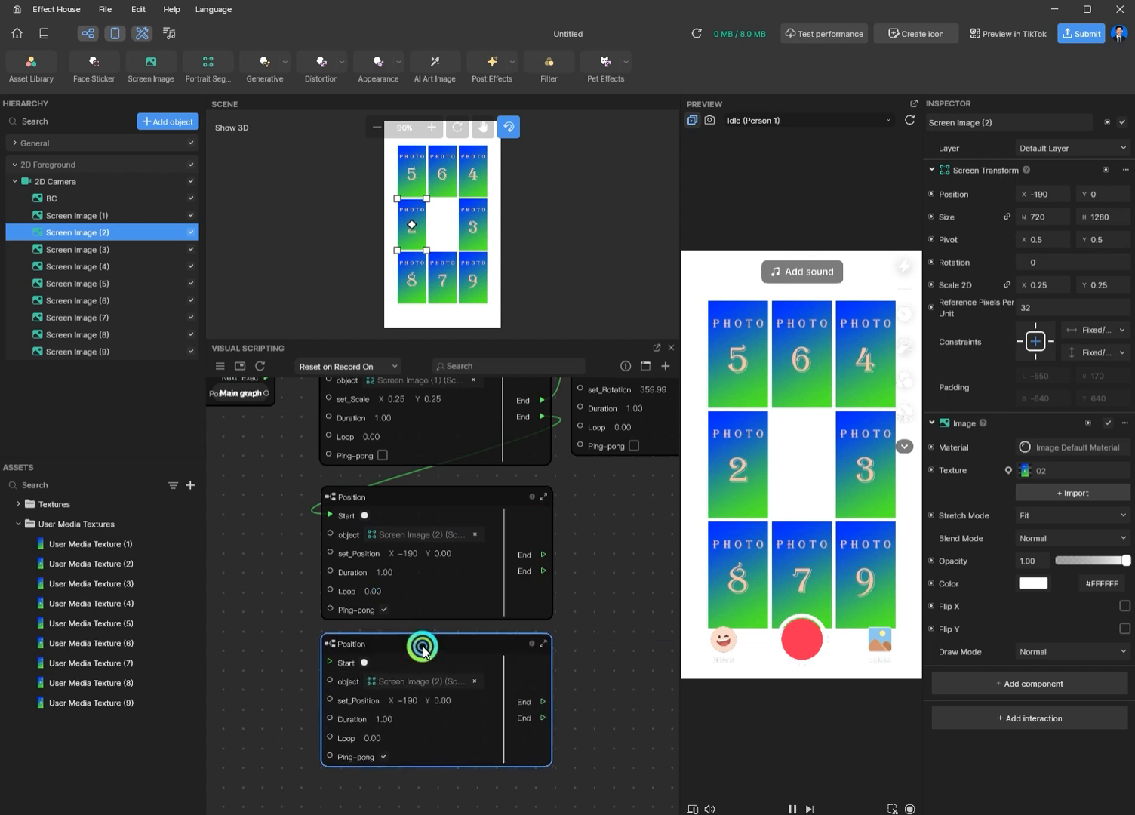
Configure the copied Position node for Screen Image (3) with set_Position X 190, and connect the upper Position node's first End output to its Start.
{"action": "left_click", "coordinate": [406, 682]}
{"action": "left_click", "coordinate": [596, 425]}
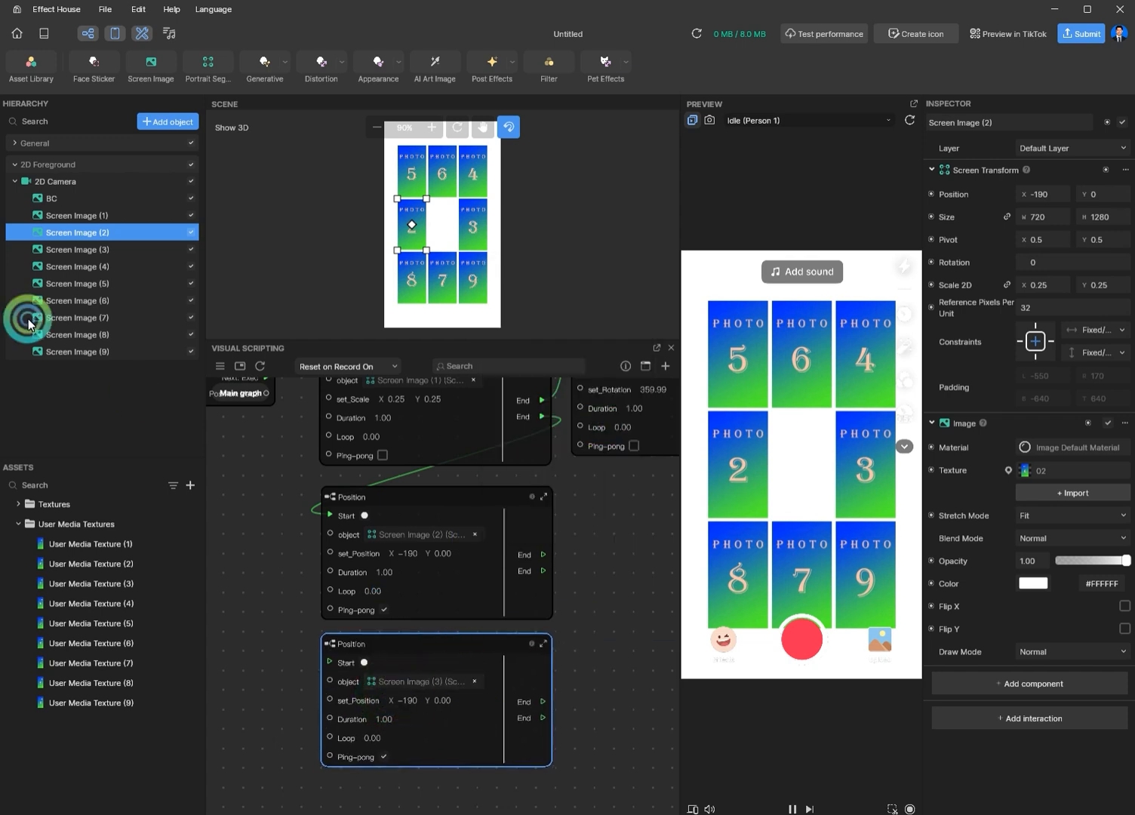
{"action": "left_click", "coordinate": [81, 248]}
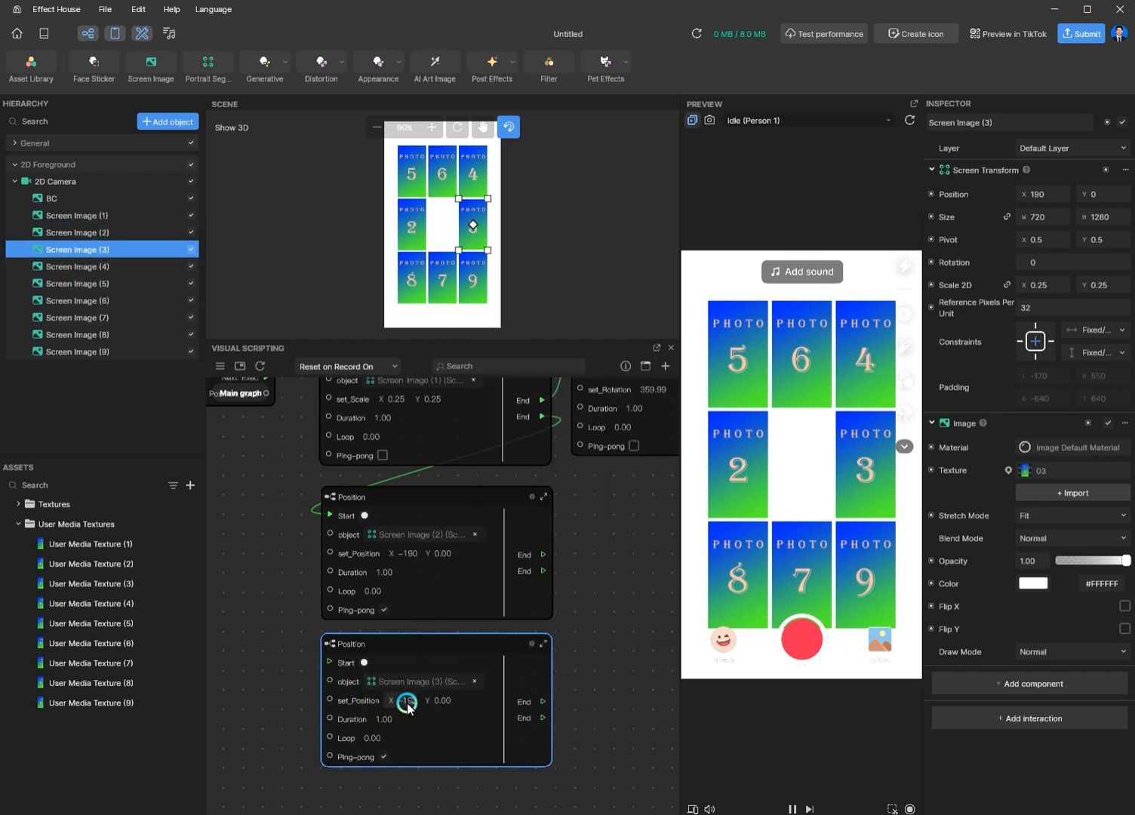
{"action": "middle_click_drag", "start_coordinate": [612, 706], "coordinate": [610, 602]}
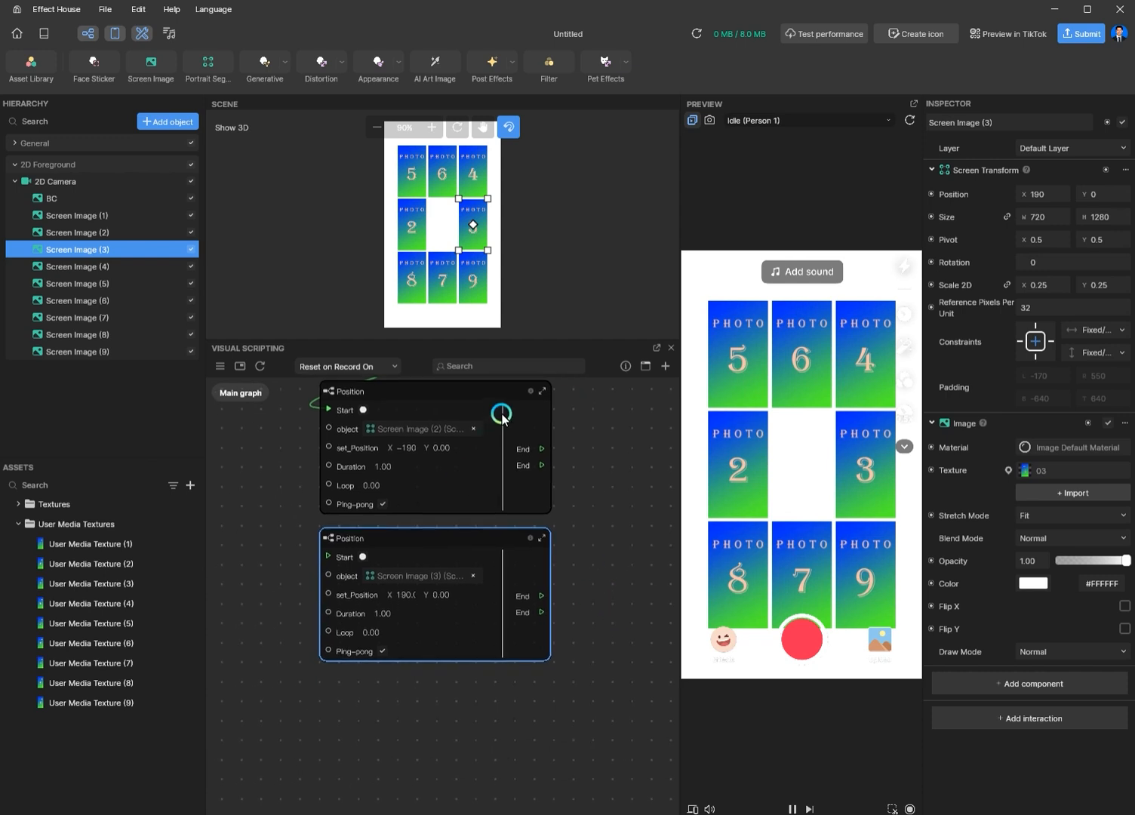
{"action": "left_click_drag", "start_coordinate": [541, 450], "coordinate": [329, 557]}
Duplicate the Screen Image (3) Position node and place the copy directly below it.
{"action": "left_click", "coordinate": [432, 537]}
{"action": "key", "text": "ctrl+c"}
{"action": "key", "text": "ctrl+v"}
{"action": "left_click_drag", "start_coordinate": [524, 548], "coordinate": [413, 684]}
Configure the copied Position node for Screen Image (4) with set_Position Y 330, and connect the upper node's first End output to its Start.
{"action": "left_click", "coordinate": [417, 726]}
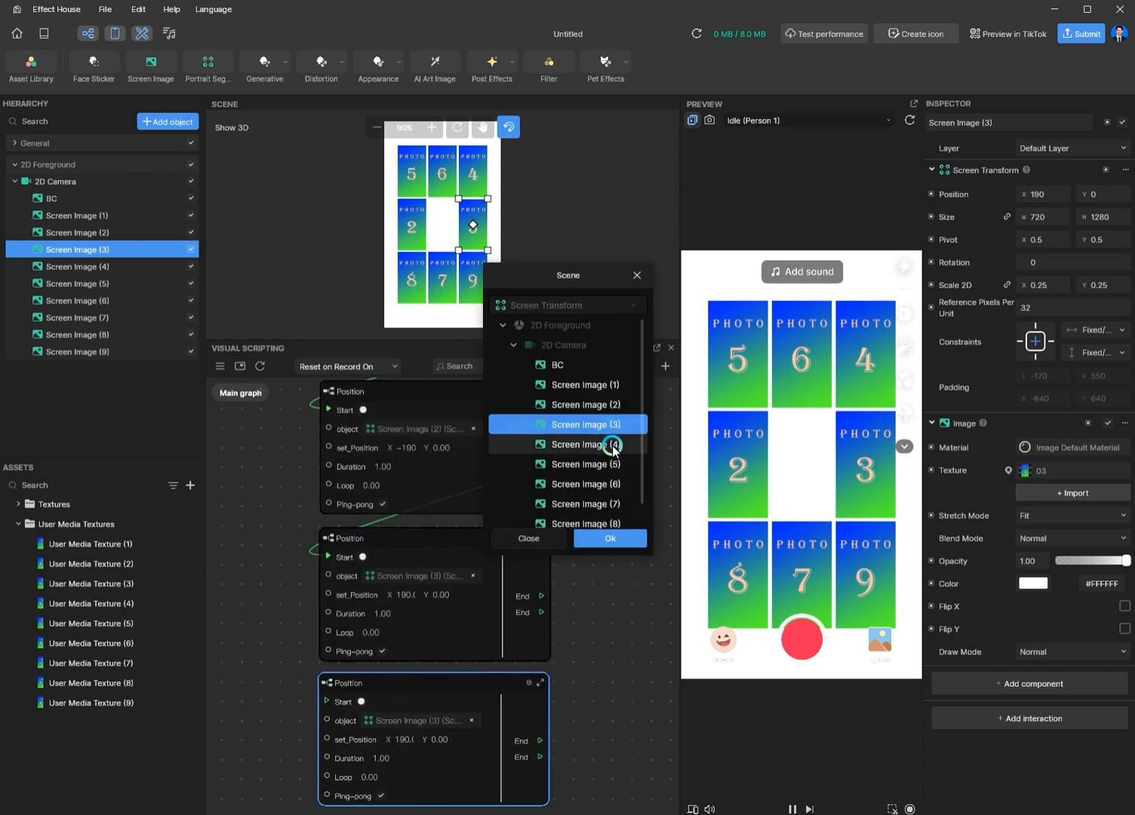
{"action": "left_click", "coordinate": [611, 439]}
{"action": "left_click_drag", "start_coordinate": [540, 597], "coordinate": [327, 701]}
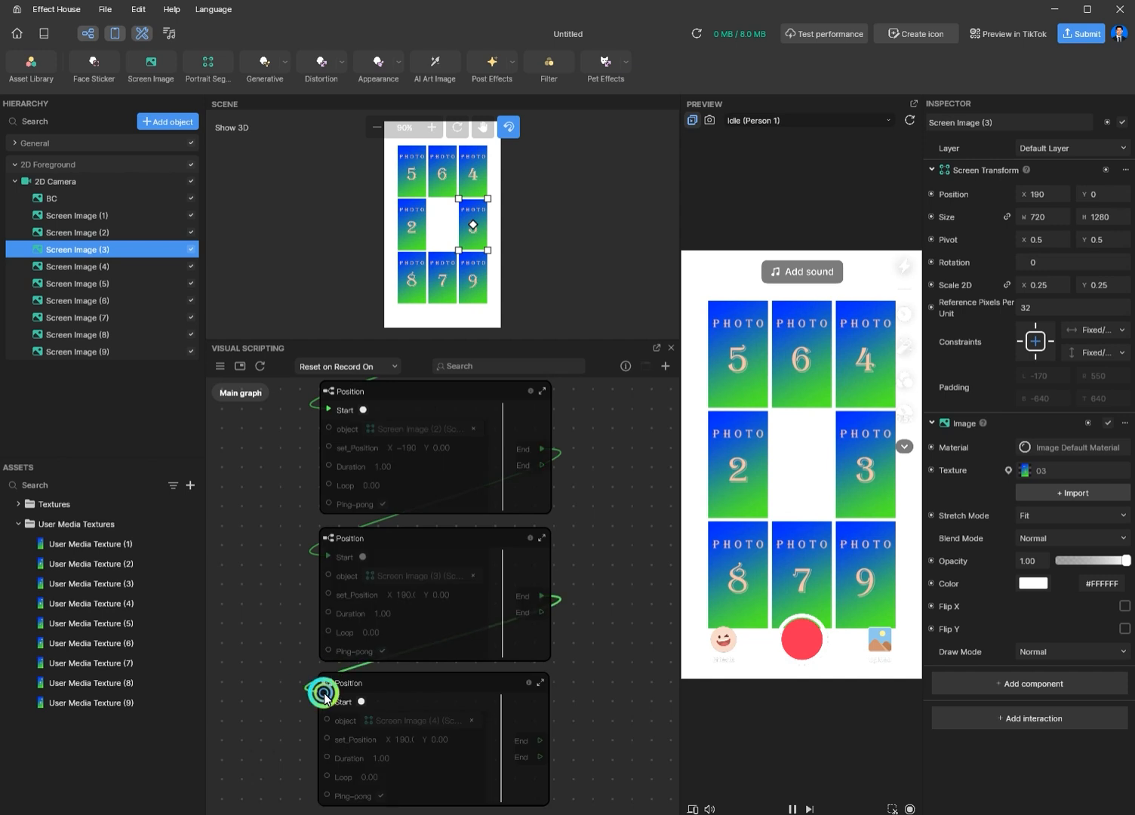
{"action": "left_click", "coordinate": [90, 267]}
{"action": "left_click", "coordinate": [426, 729]}
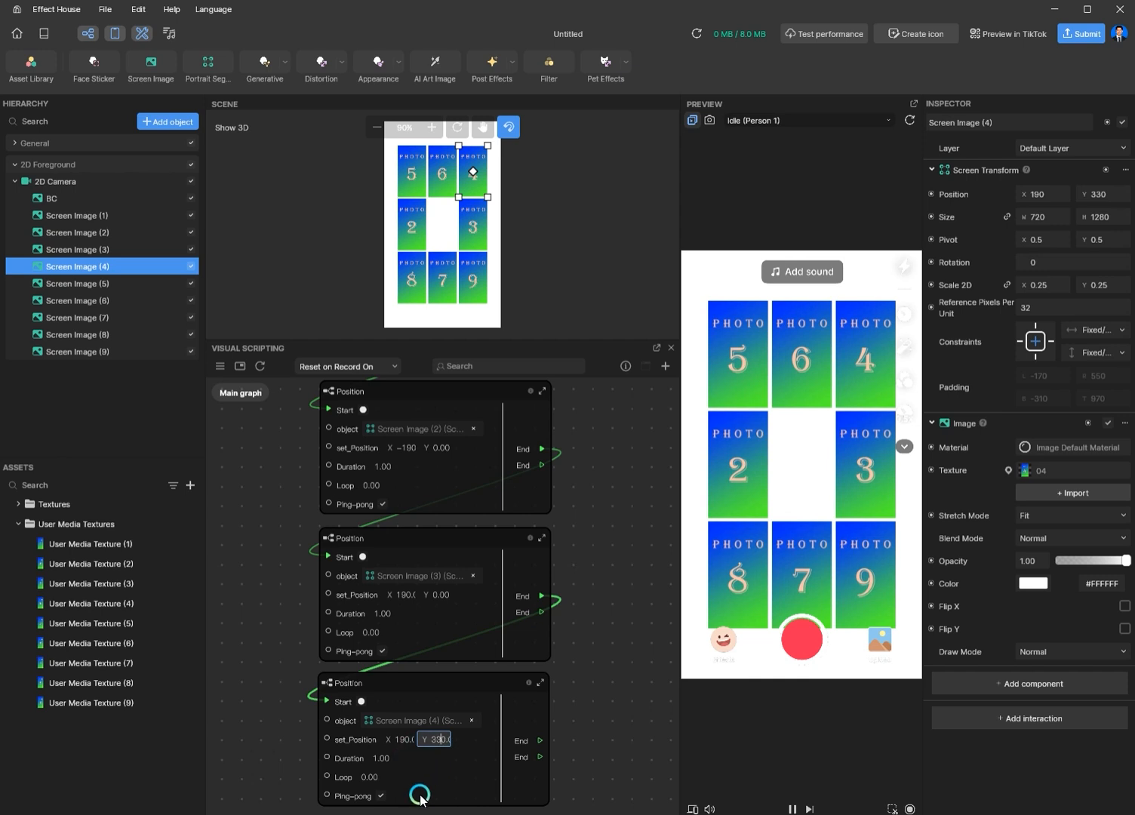
Duplicate the Screen Image (4) Position node and place the copy directly below it.
{"action": "middle_click_drag", "start_coordinate": [629, 718], "coordinate": [621, 602]}
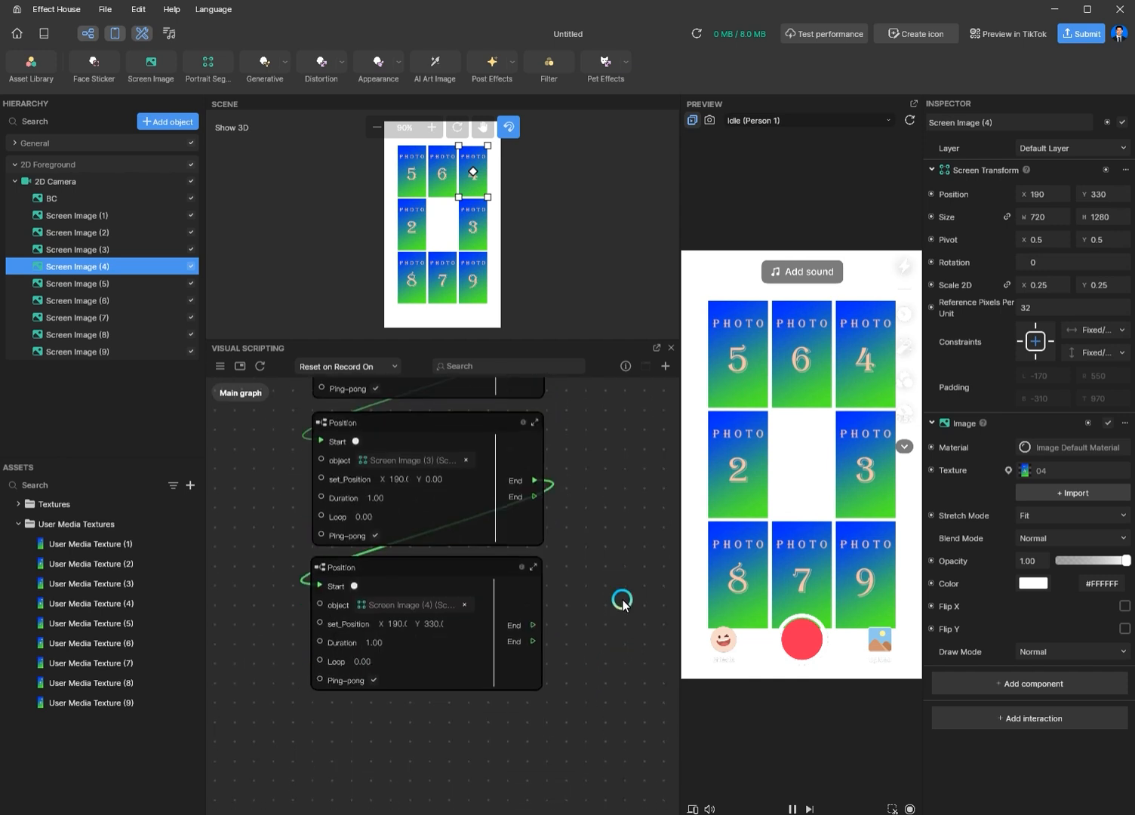
{"action": "left_click", "coordinate": [447, 563]}
{"action": "key", "text": "ctrl+c"}
{"action": "key", "text": "ctrl+v"}
{"action": "left_click_drag", "start_coordinate": [517, 579], "coordinate": [377, 719]}
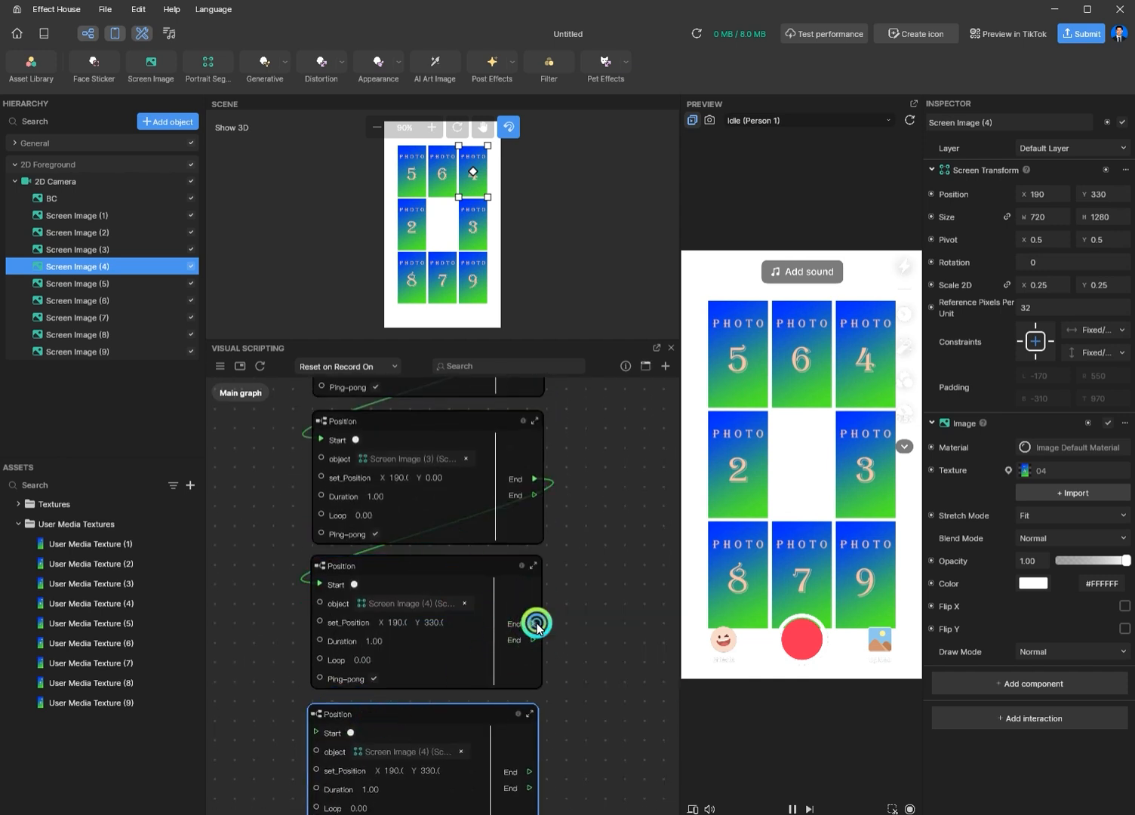
Connect the Screen Image (4) node's first End output to the copy's Start, and give the copy object Screen Image (5) and set_Position X -190.
{"action": "left_click_drag", "start_coordinate": [537, 627], "coordinate": [316, 733]}
{"action": "left_click", "coordinate": [397, 747]}
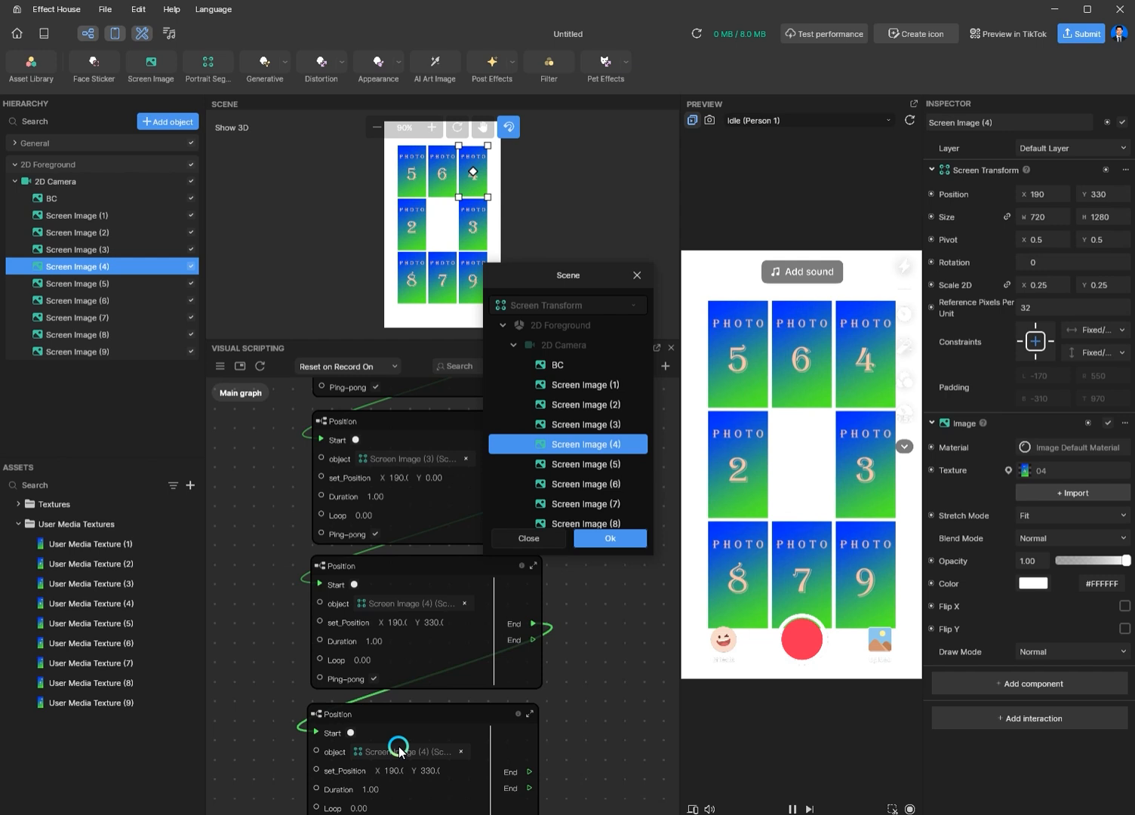
{"action": "double_click", "coordinate": [587, 465]}
{"action": "left_click", "coordinate": [101, 283]}
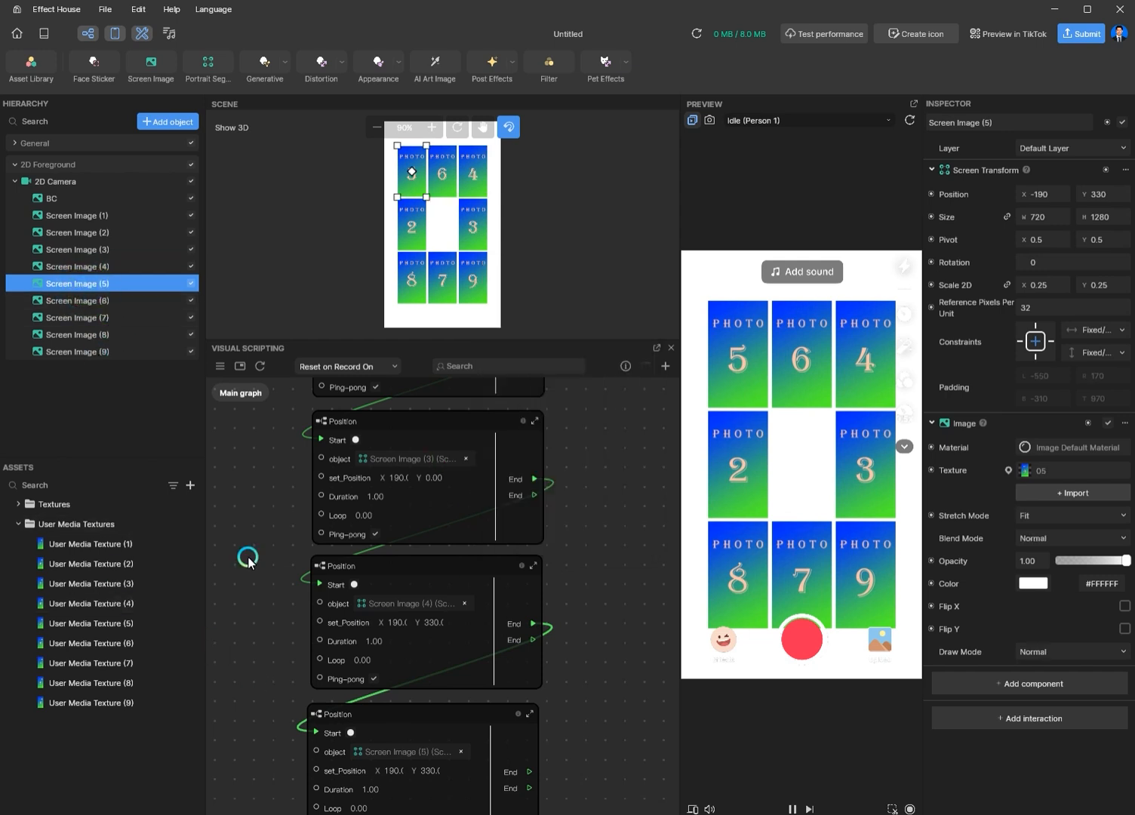
{"action": "scroll", "coordinate": [368, 589], "scroll_direction": "down", "scroll_amount": 3}
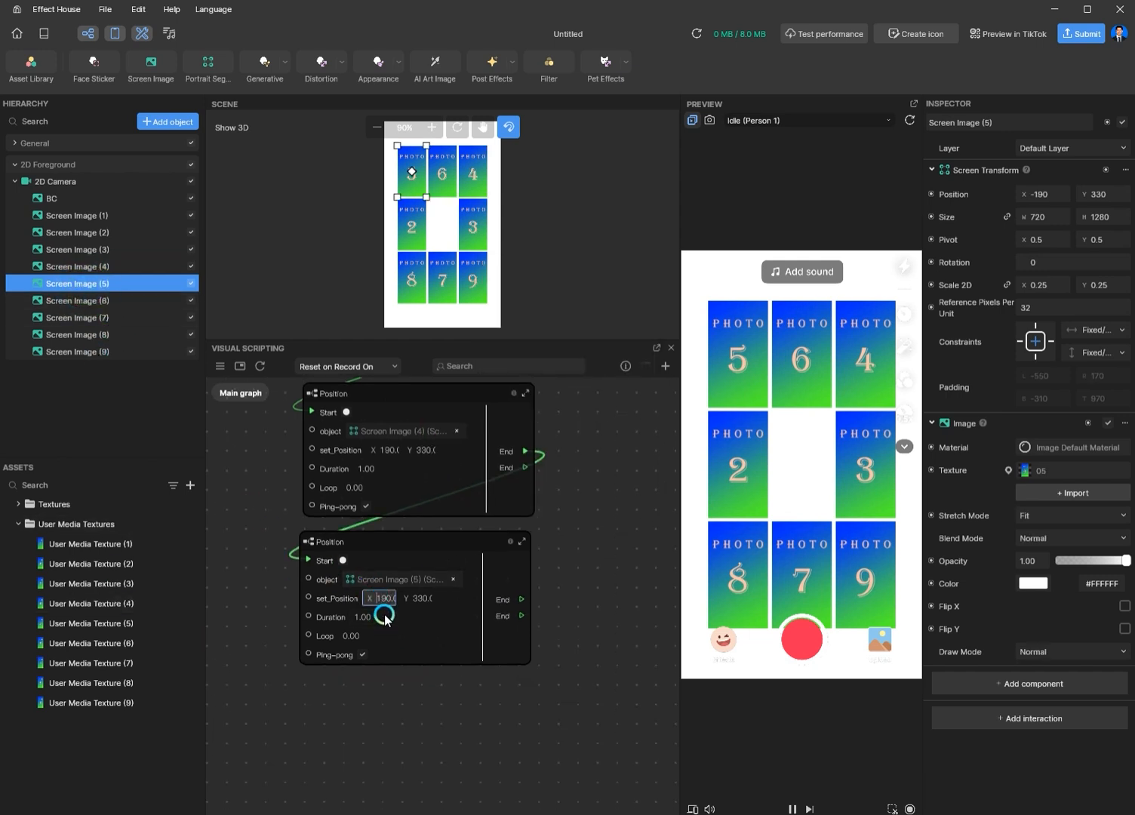
Duplicate the Screen Image (5) Position node and place the copy directly below it.
{"action": "left_click", "coordinate": [426, 542]}
{"action": "key", "text": "ctrl+c"}
{"action": "key", "text": "ctrl+v"}
{"action": "left_click_drag", "start_coordinate": [504, 551], "coordinate": [373, 687]}
Connect the Screen Image (5) node's first End output to the copy's Start, and give the copy object Screen Image (6) and set_Position X 0.
{"action": "left_click_drag", "start_coordinate": [521, 598], "coordinate": [306, 701]}
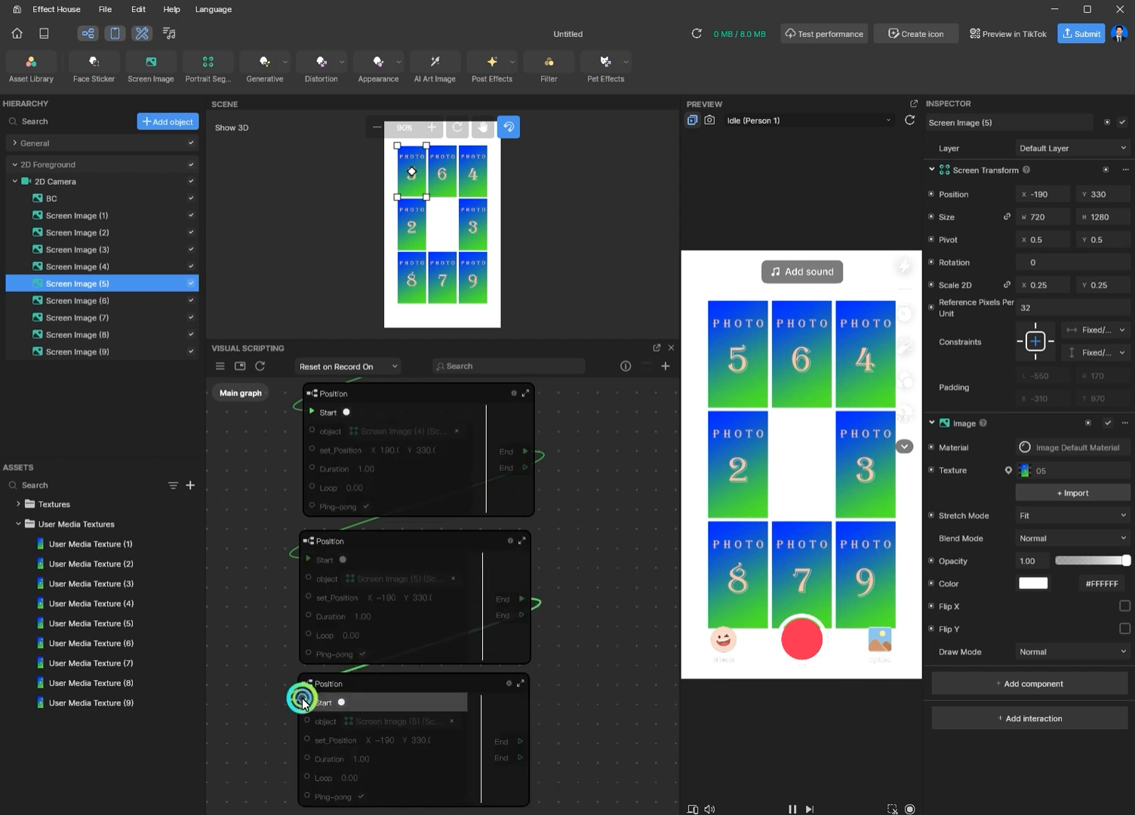
{"action": "left_click", "coordinate": [92, 304]}
{"action": "left_click", "coordinate": [377, 723]}
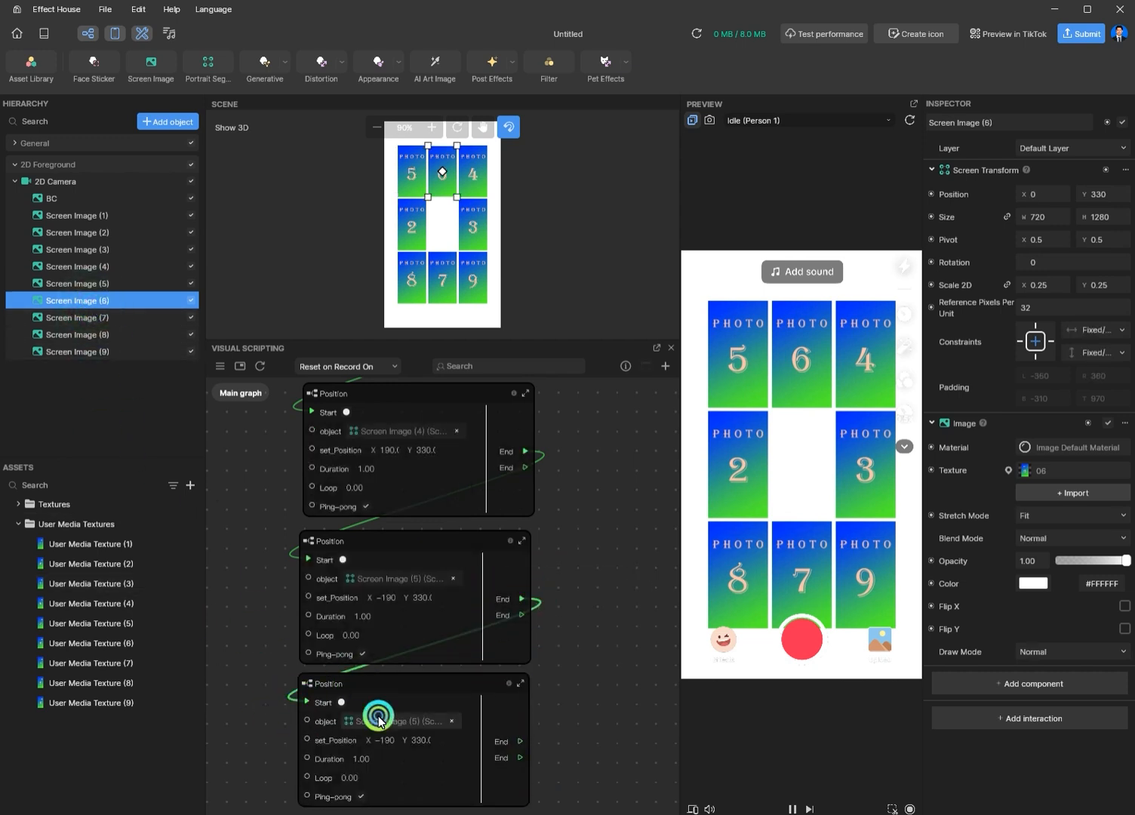
{"action": "double_click", "coordinate": [566, 484]}
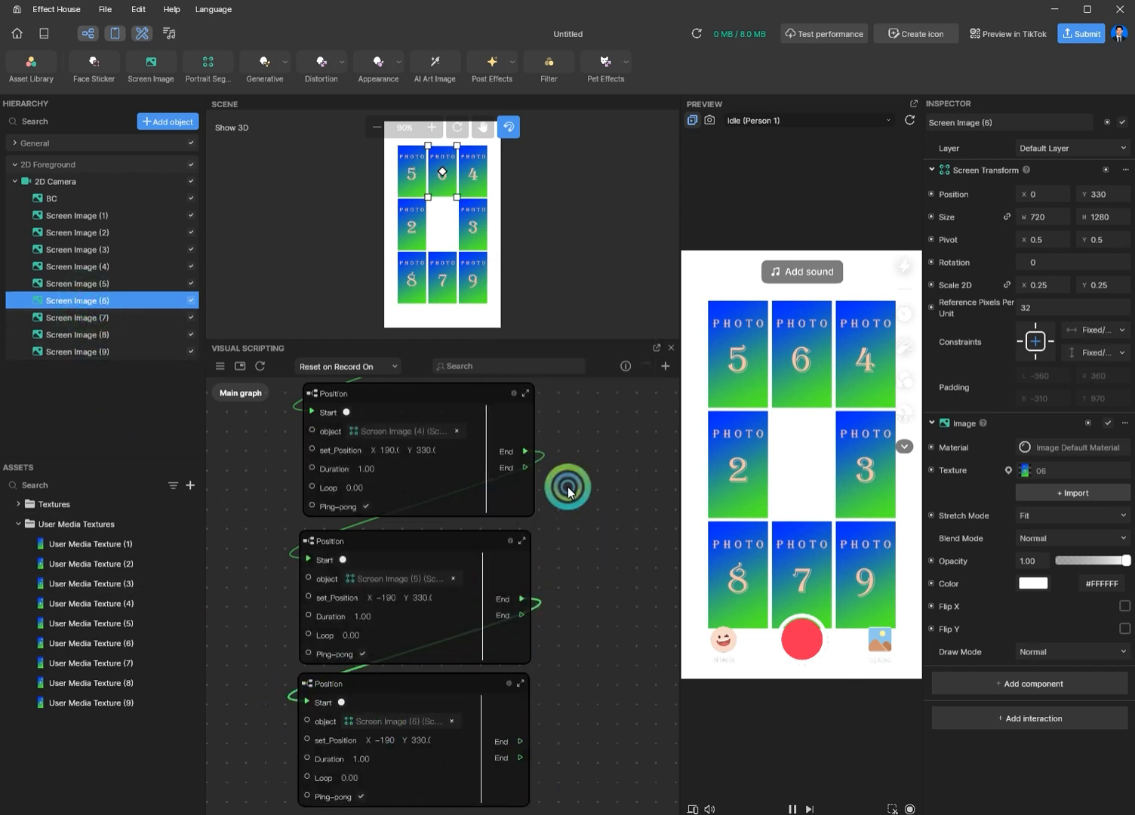
{"action": "left_click", "coordinate": [389, 742]}
Duplicate the Screen Image (6) Position node and place the copy directly below it.
{"action": "middle_click_drag", "start_coordinate": [586, 726], "coordinate": [607, 518]}
{"action": "left_click", "coordinate": [410, 477]}
{"action": "key", "text": "ctrl+c"}
{"action": "key", "text": "ctrl+v"}
{"action": "left_click_drag", "start_coordinate": [470, 490], "coordinate": [371, 652]}
Connect the Screen Image (6) node's first End output to the copy's Start, and give the copy object Screen Image (7) and set_Position Y -330.
{"action": "left_click_drag", "start_coordinate": [538, 537], "coordinate": [322, 640]}
{"action": "left_click", "coordinate": [89, 318]}
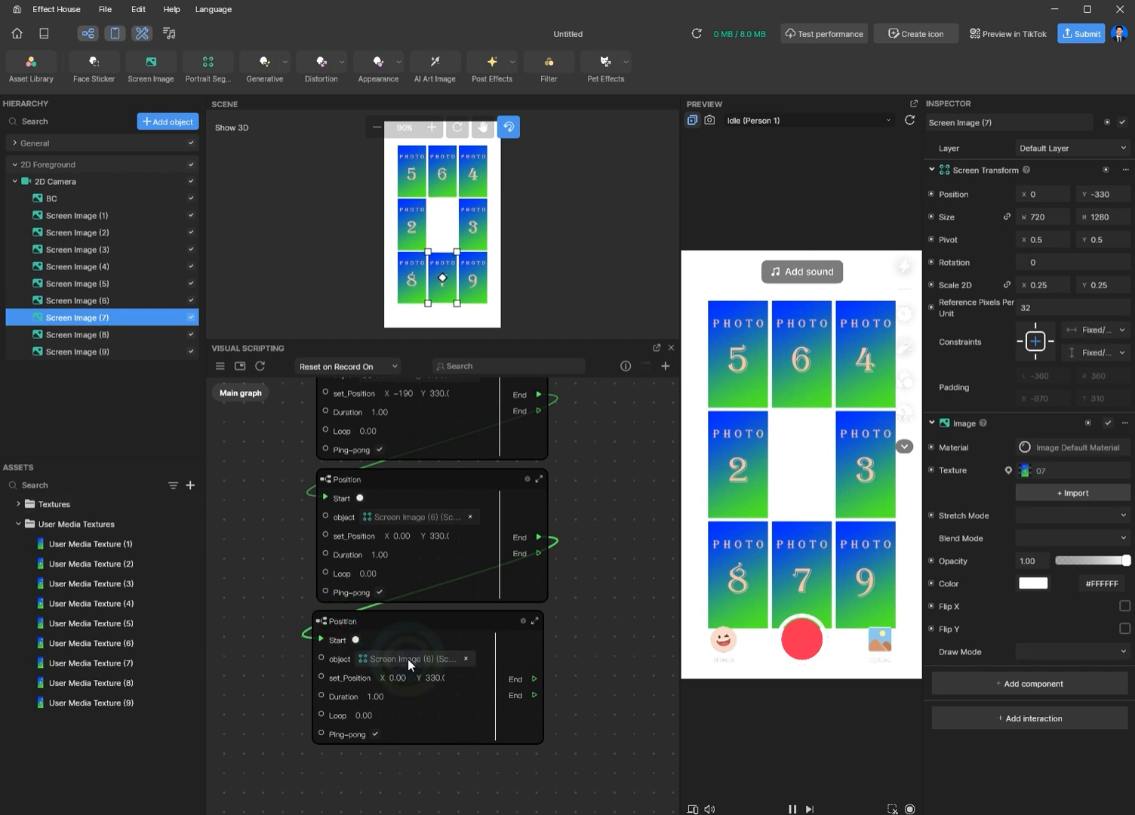
{"action": "left_click", "coordinate": [407, 659]}
{"action": "double_click", "coordinate": [609, 500]}
{"action": "left_click", "coordinate": [415, 700]}
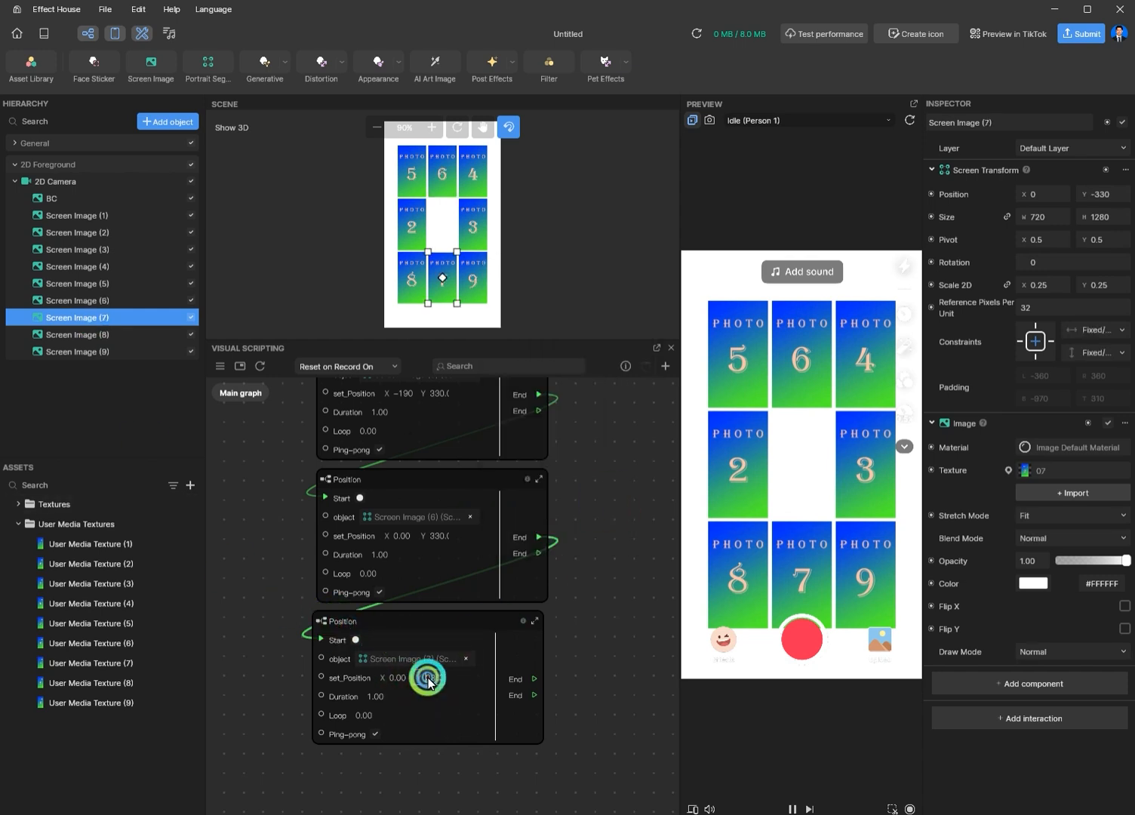
{"action": "left_click", "coordinate": [427, 678]}
Duplicate the Screen Image (7) Position node and place the copy directly below it.
{"action": "left_click", "coordinate": [462, 616]}
{"action": "key", "text": "ctrl+c"}
{"action": "key", "text": "ctrl+v"}
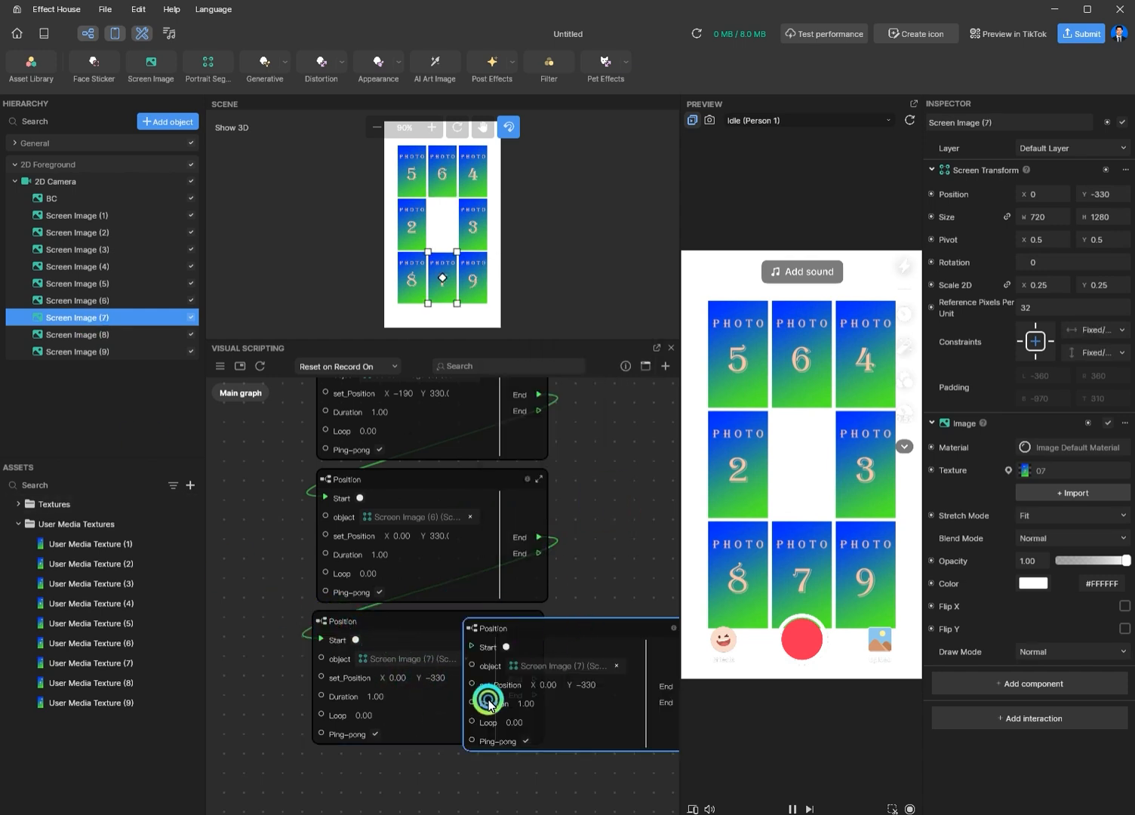
{"action": "left_click_drag", "start_coordinate": [488, 700], "coordinate": [289, 813]}
{"action": "left_click_drag", "start_coordinate": [388, 769], "coordinate": [437, 767]}
Connect the Screen Image (7) node's first End output to the copy's Start, and give the copy object Screen Image (8) and set_Position X -190.
{"action": "left_click_drag", "start_coordinate": [535, 679], "coordinate": [317, 780]}
{"action": "middle_click_drag", "start_coordinate": [272, 650], "coordinate": [301, 452]}
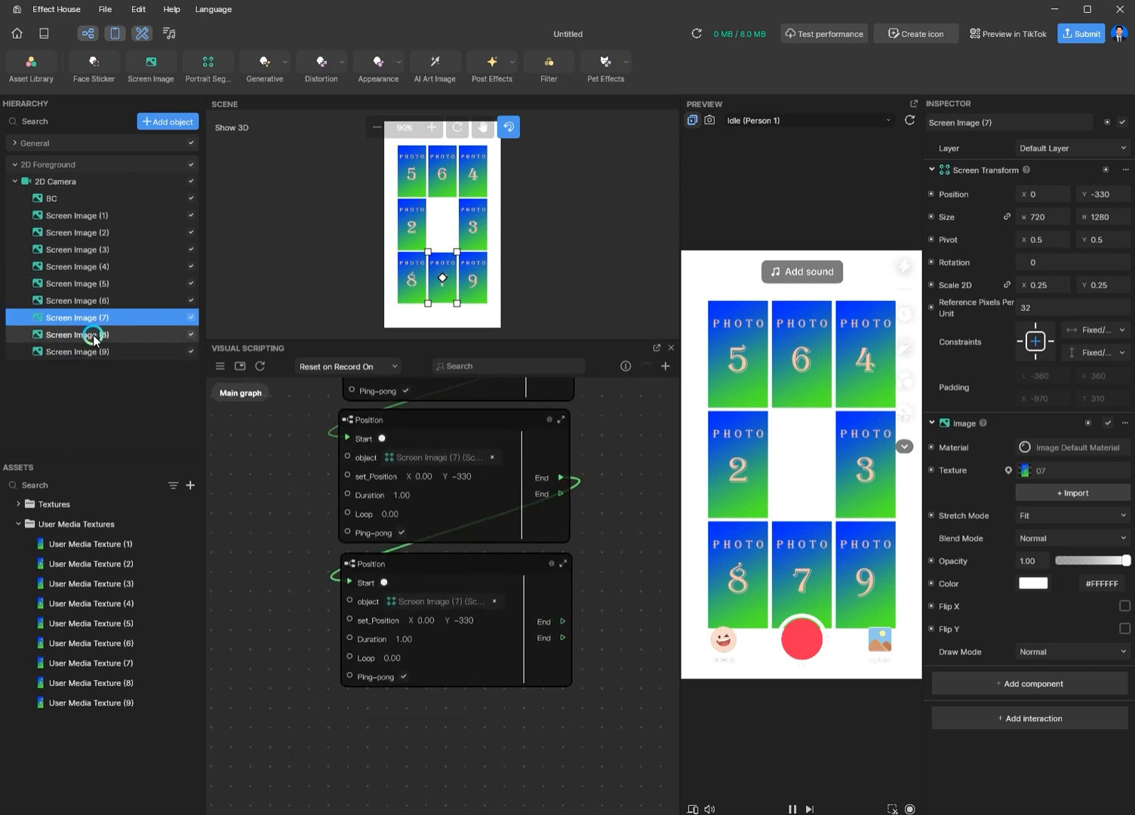
{"action": "left_click", "coordinate": [449, 601]}
{"action": "left_click", "coordinate": [559, 523]}
{"action": "left_click", "coordinate": [610, 538]}
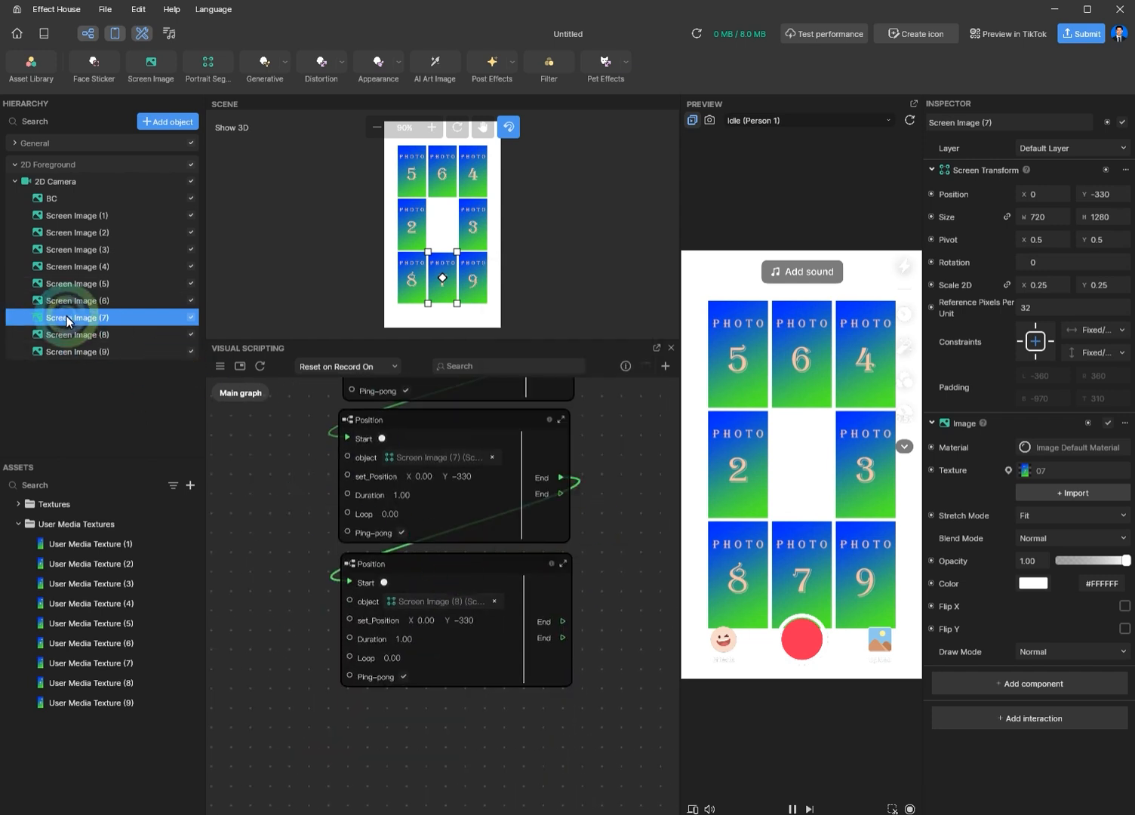
{"action": "left_click", "coordinate": [89, 335]}
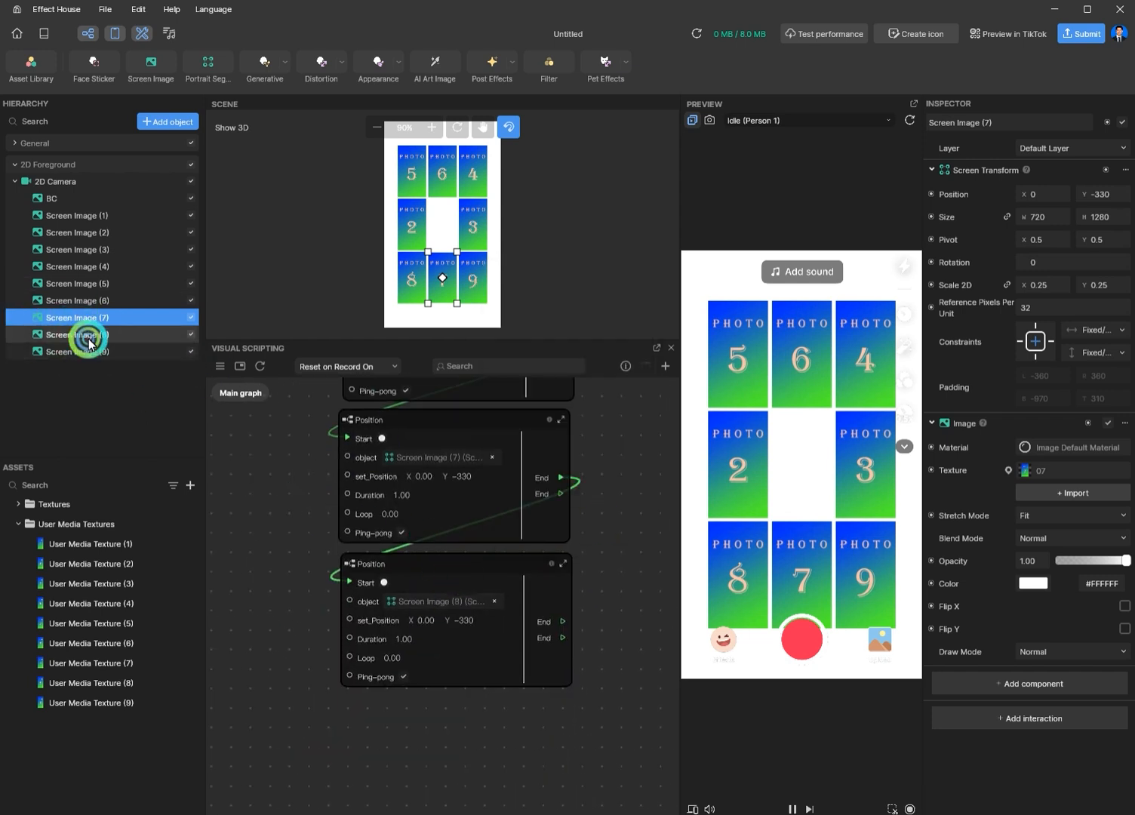
{"action": "double_click", "coordinate": [420, 621]}
Duplicate the Screen Image (8) Position node and place the copy directly below it.
{"action": "left_click", "coordinate": [494, 560]}
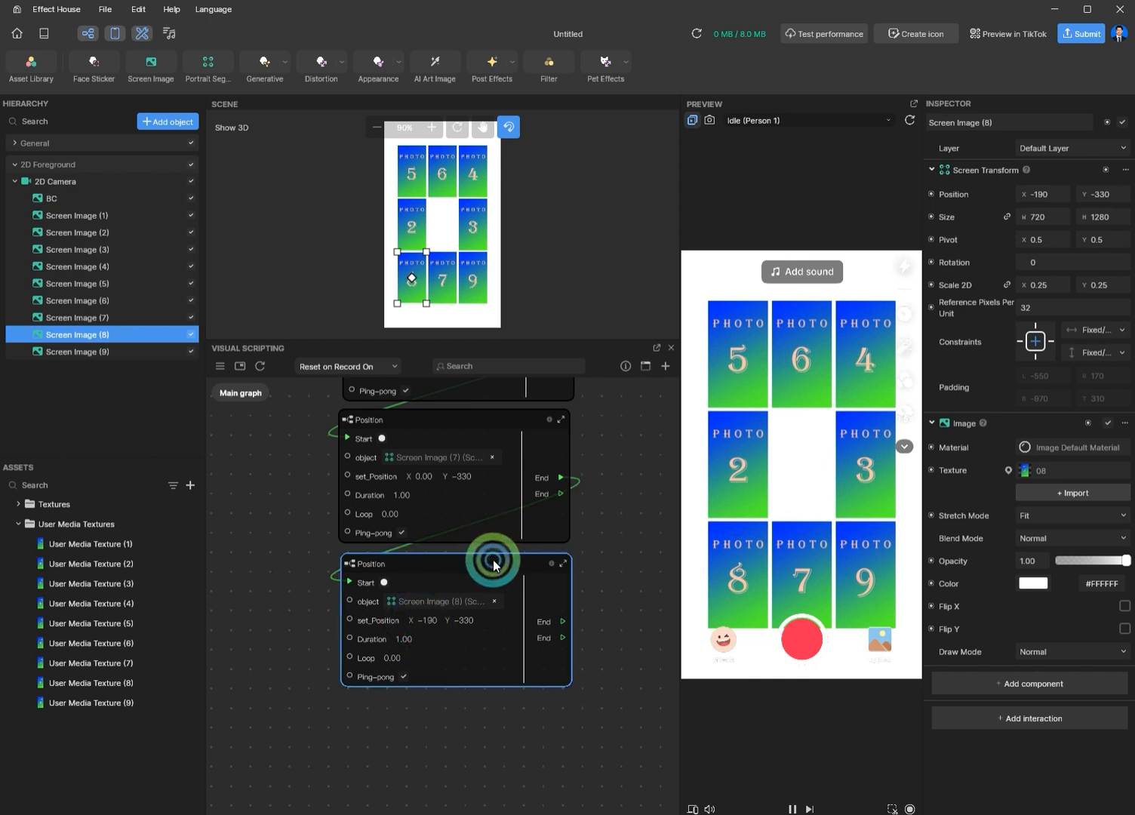
{"action": "key", "text": "ctrl+c"}
{"action": "key", "text": "ctrl+v"}
{"action": "left_click_drag", "start_coordinate": [570, 577], "coordinate": [417, 714]}
Connect the Screen Image (8) node's first End output to the copy's Start, and give the copy object Screen Image (9) and set_Position X 190.
{"action": "left_click_drag", "start_coordinate": [562, 622], "coordinate": [350, 727]}
{"action": "left_click", "coordinate": [451, 747]}
{"action": "scroll", "coordinate": [560, 530], "scroll_direction": "down", "scroll_amount": 2}
{"action": "double_click", "coordinate": [591, 519]}
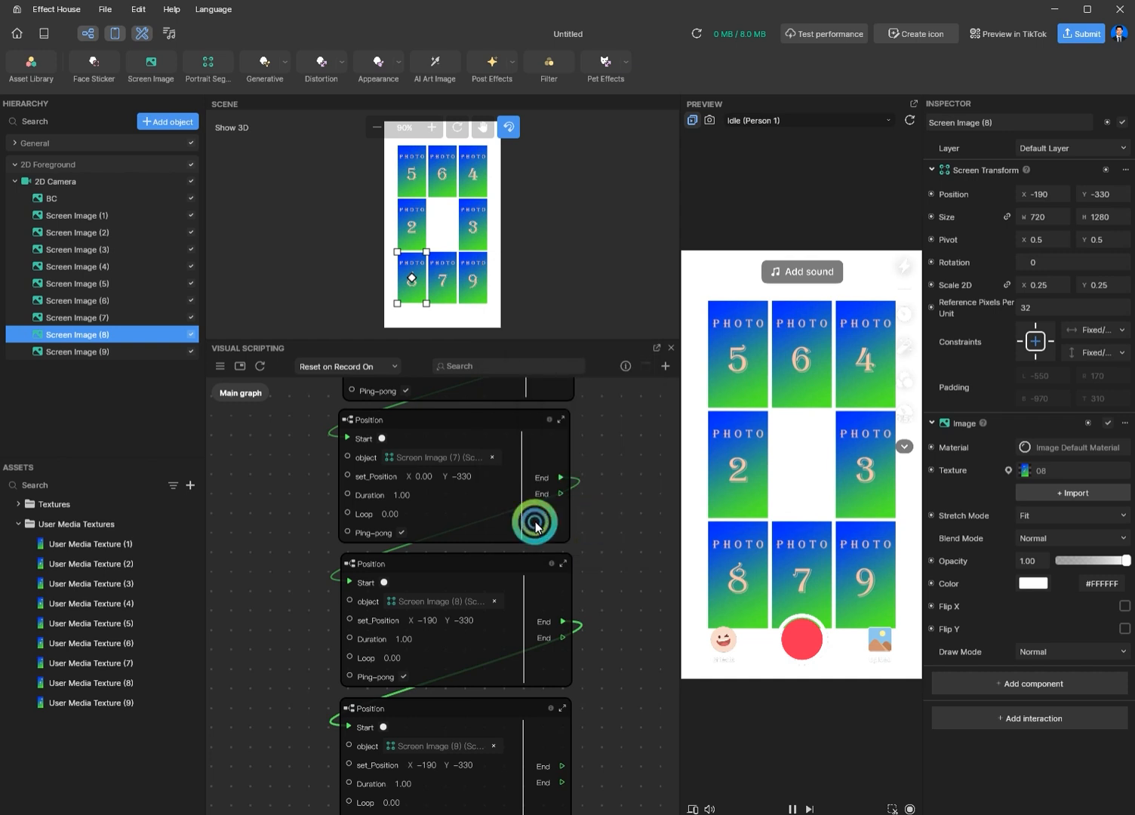
{"action": "left_click", "coordinate": [71, 352]}
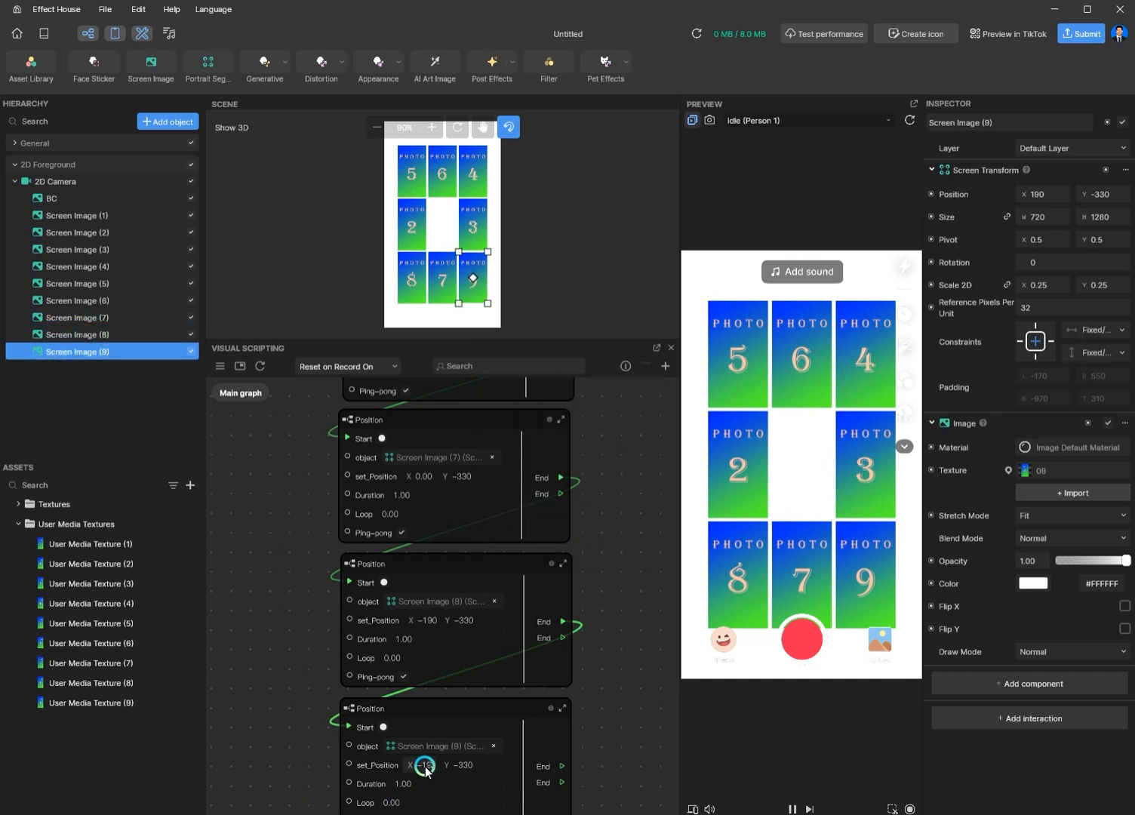
{"action": "left_click", "coordinate": [627, 706]}
Shrink the Visual Scripting area to enlarge the Scene view, with the scene zoomed out to 50% for room around the canvas.
{"action": "scroll", "coordinate": [629, 671], "scroll_direction": "down", "scroll_amount": 3}
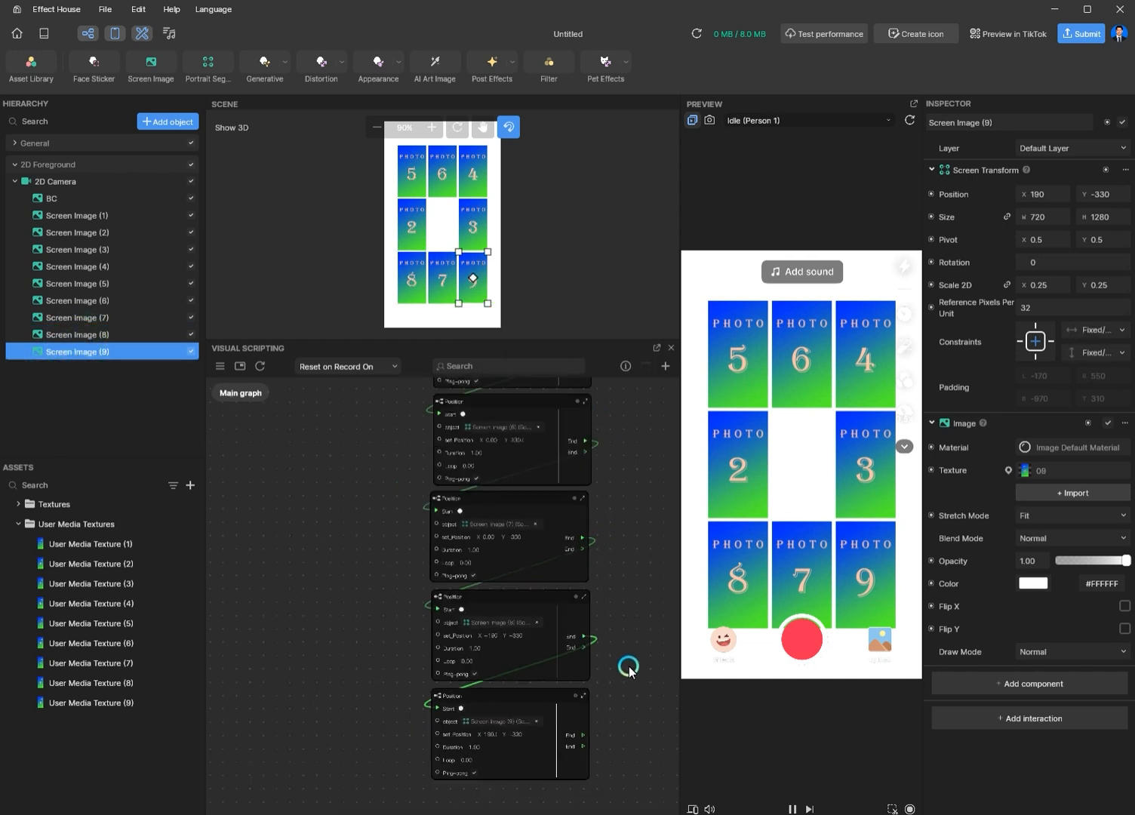
{"action": "scroll", "coordinate": [610, 551], "scroll_direction": "down", "scroll_amount": 6}
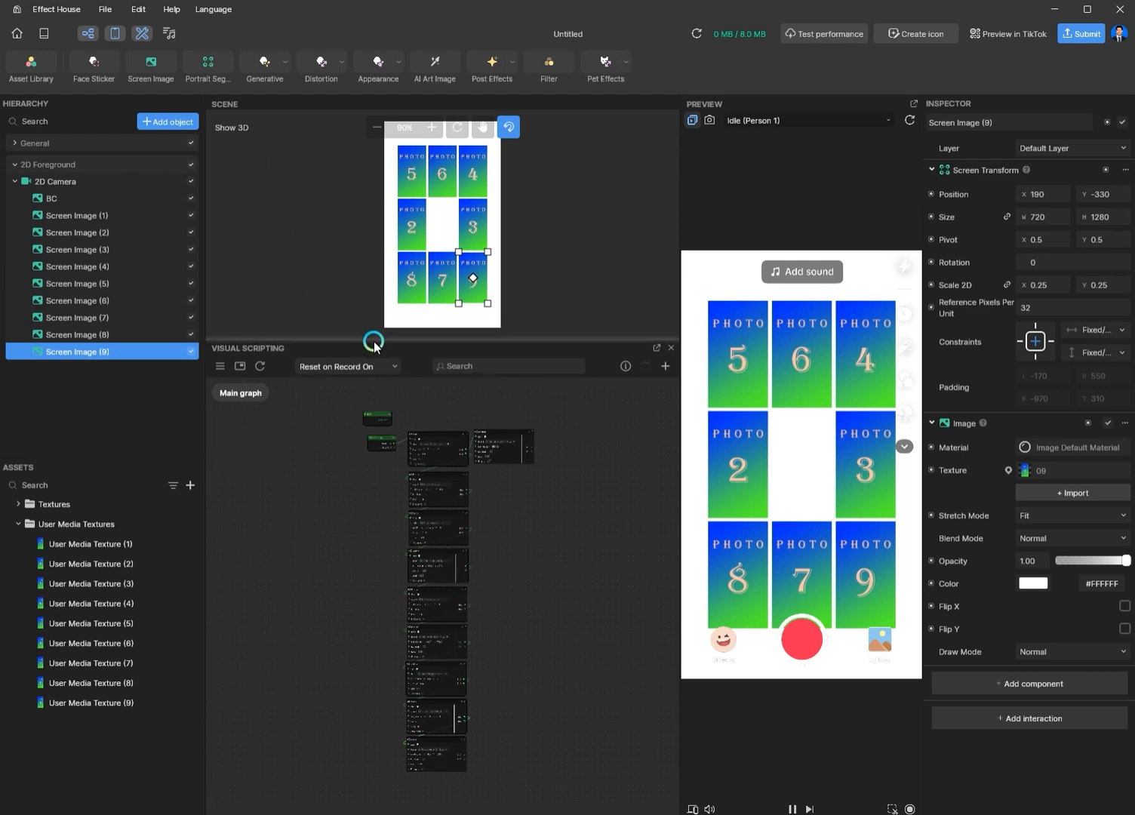
{"action": "left_click_drag", "start_coordinate": [535, 342], "coordinate": [480, 549]}
{"action": "scroll", "coordinate": [253, 259], "scroll_direction": "down", "scroll_amount": 3}
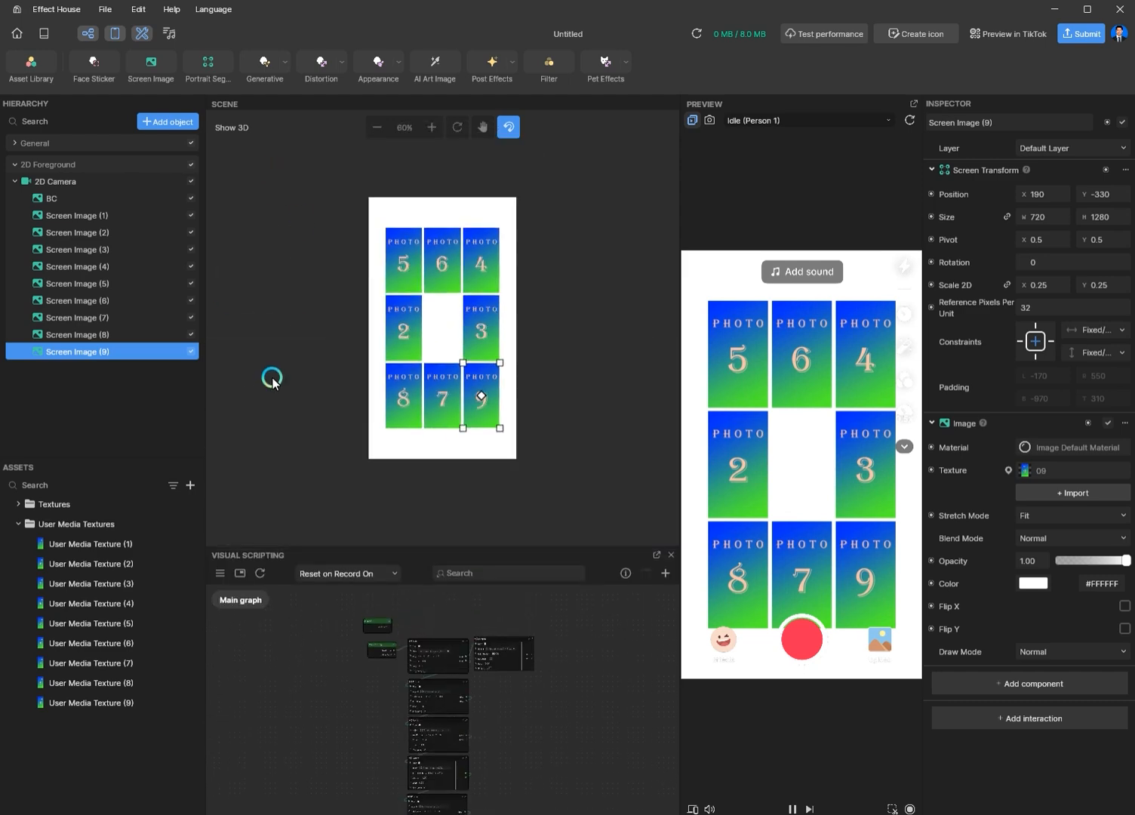
{"action": "scroll", "coordinate": [287, 366], "scroll_direction": "down", "scroll_amount": 1}
{"action": "left_click_drag", "start_coordinate": [483, 404], "coordinate": [530, 408]}
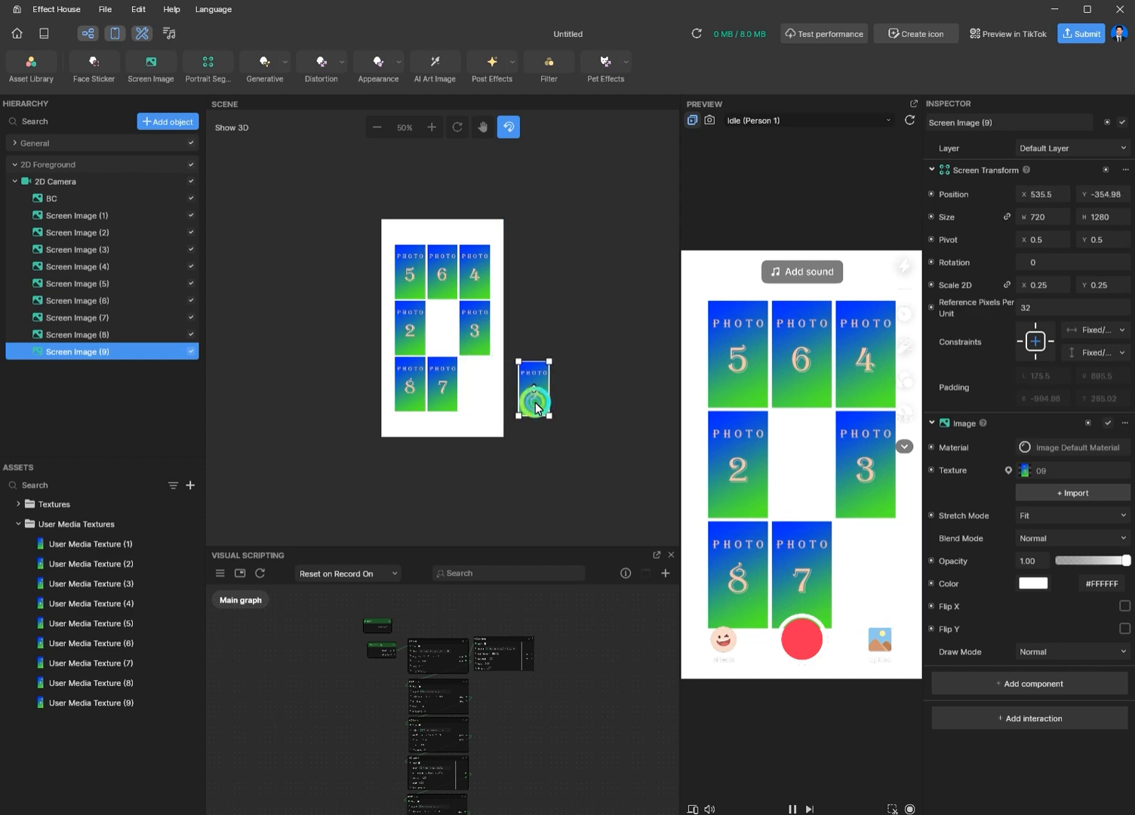
{"action": "left_click_drag", "start_coordinate": [538, 408], "coordinate": [477, 404]}
{"action": "left_click", "coordinate": [443, 386]}
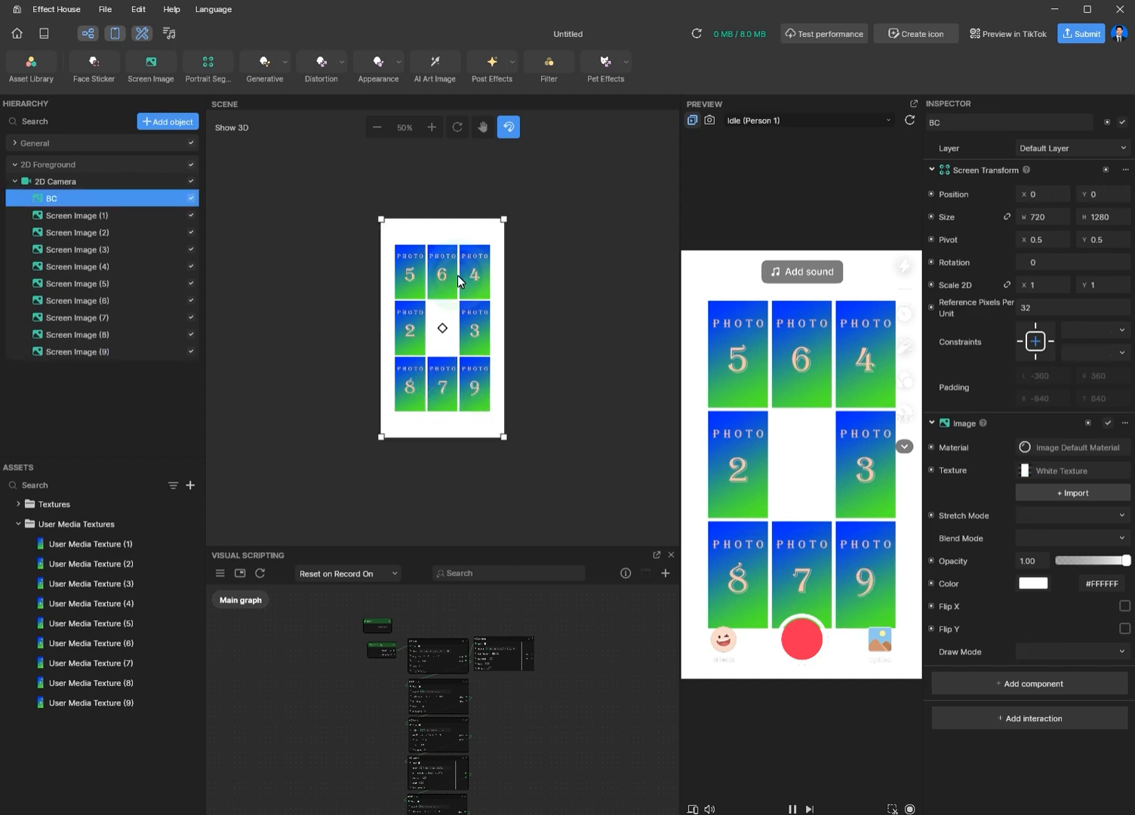
Move Screen Image (7) off the canvas below its lower edge by setting its Position Y to -900.
{"action": "left_click", "coordinate": [100, 317]}
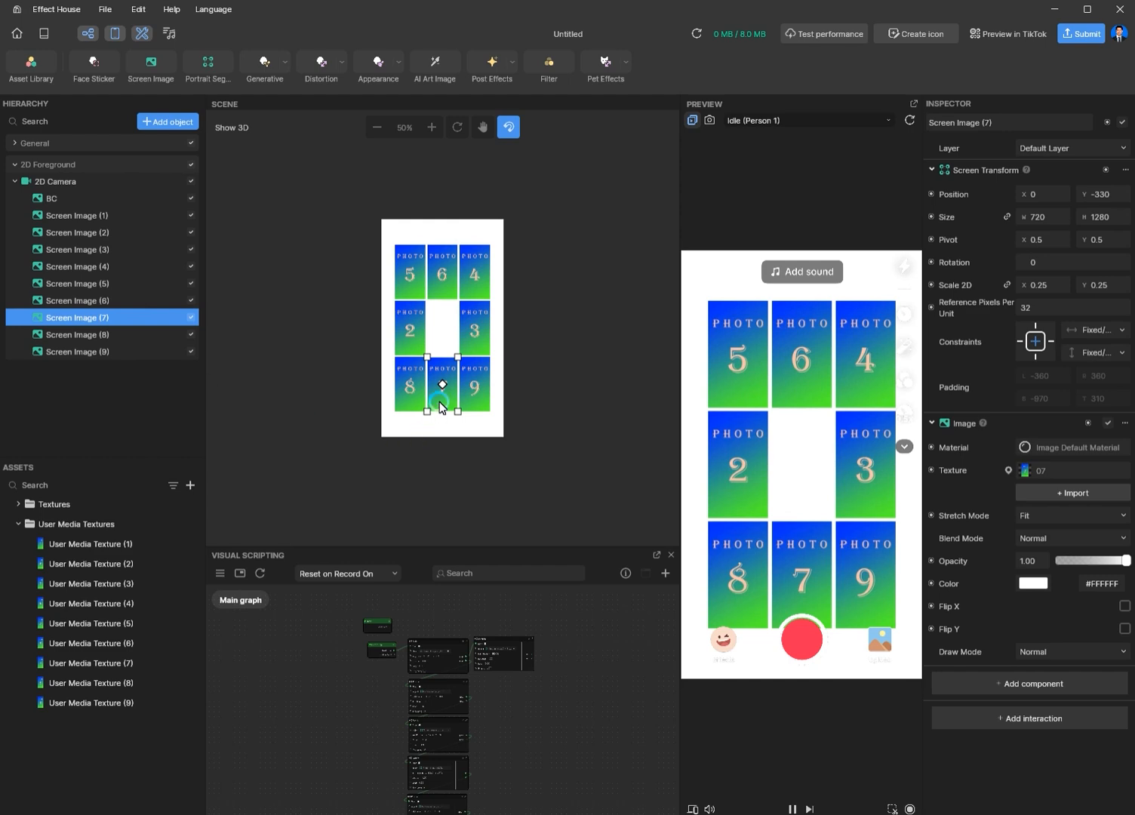
{"action": "left_click_drag", "start_coordinate": [445, 407], "coordinate": [437, 491]}
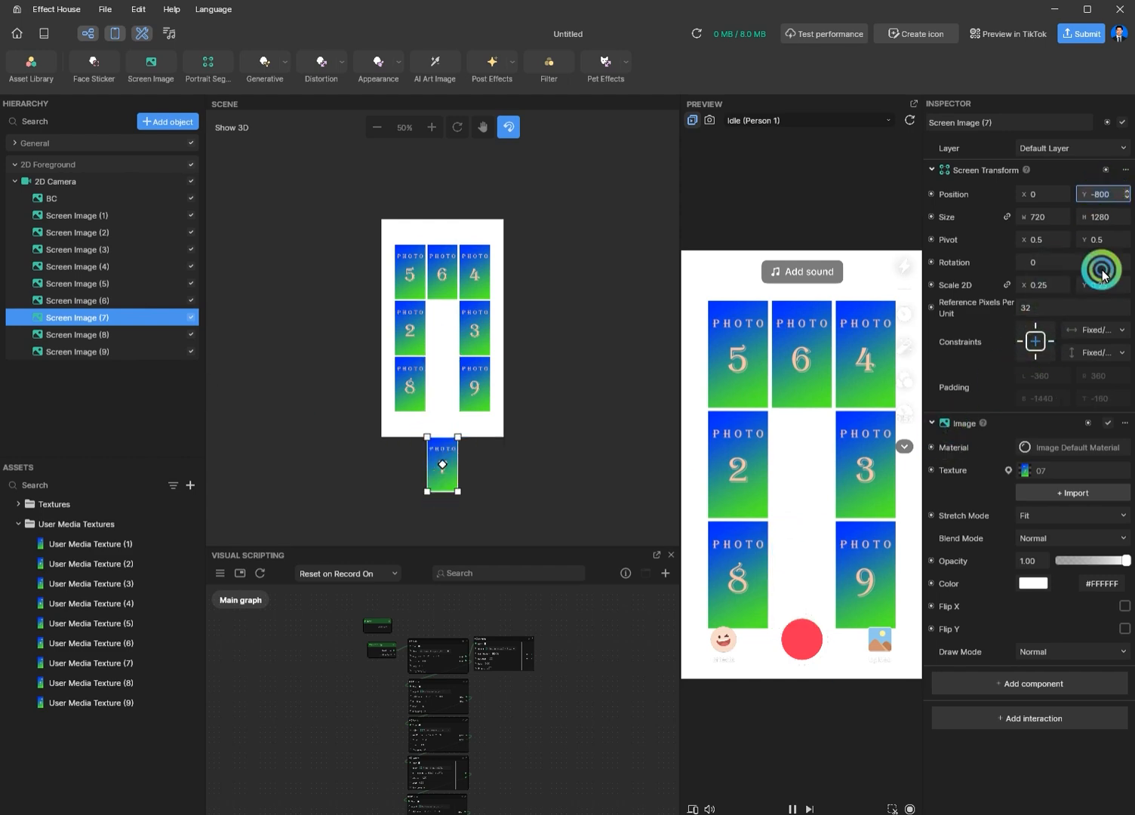
{"action": "key", "text": "Return"}
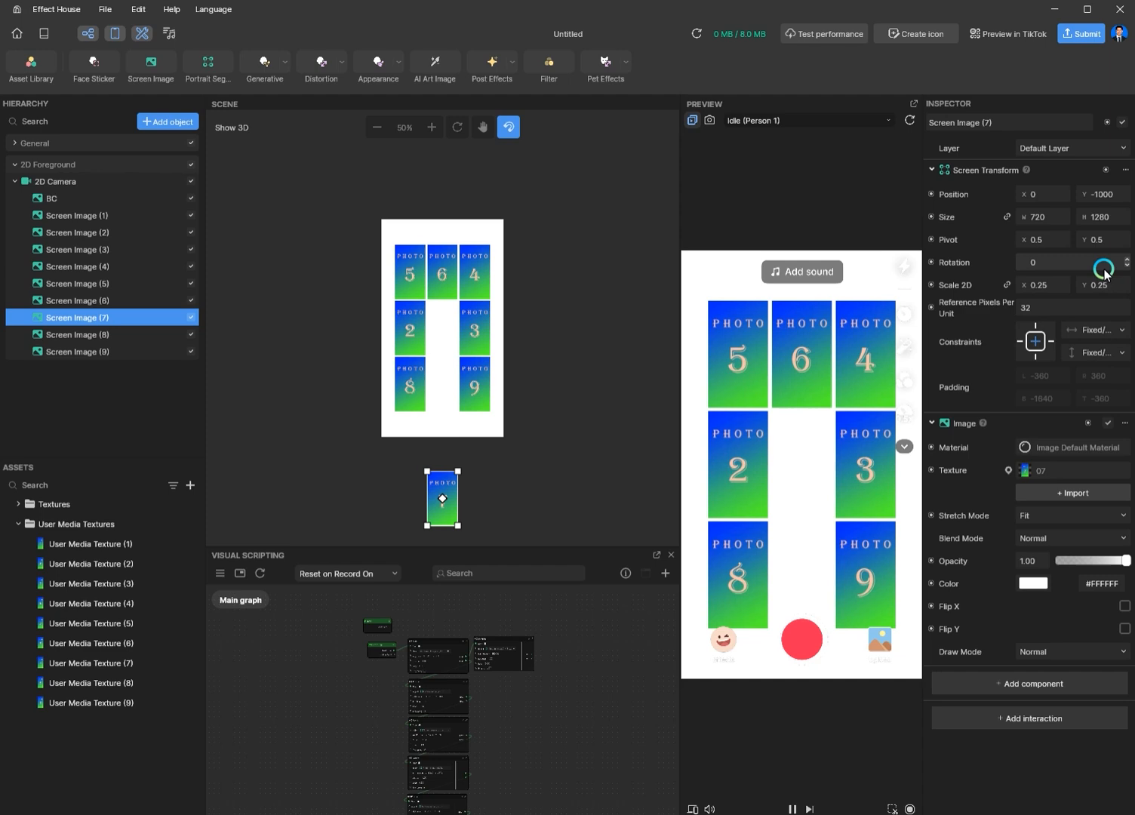
{"action": "left_click", "coordinate": [1102, 197]}
{"action": "key", "text": "Return"}
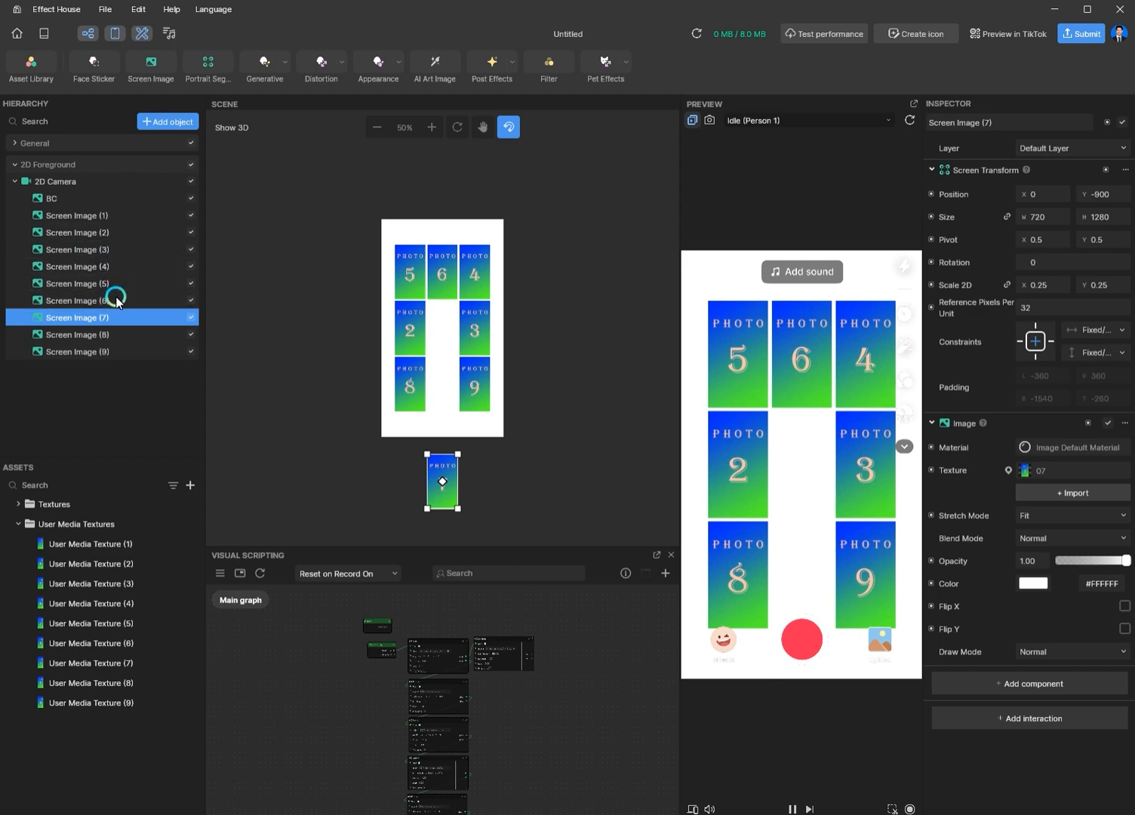
Move Screen Image (6) off the canvas above its upper edge by setting its Position Y to 900.
{"action": "left_click", "coordinate": [83, 300]}
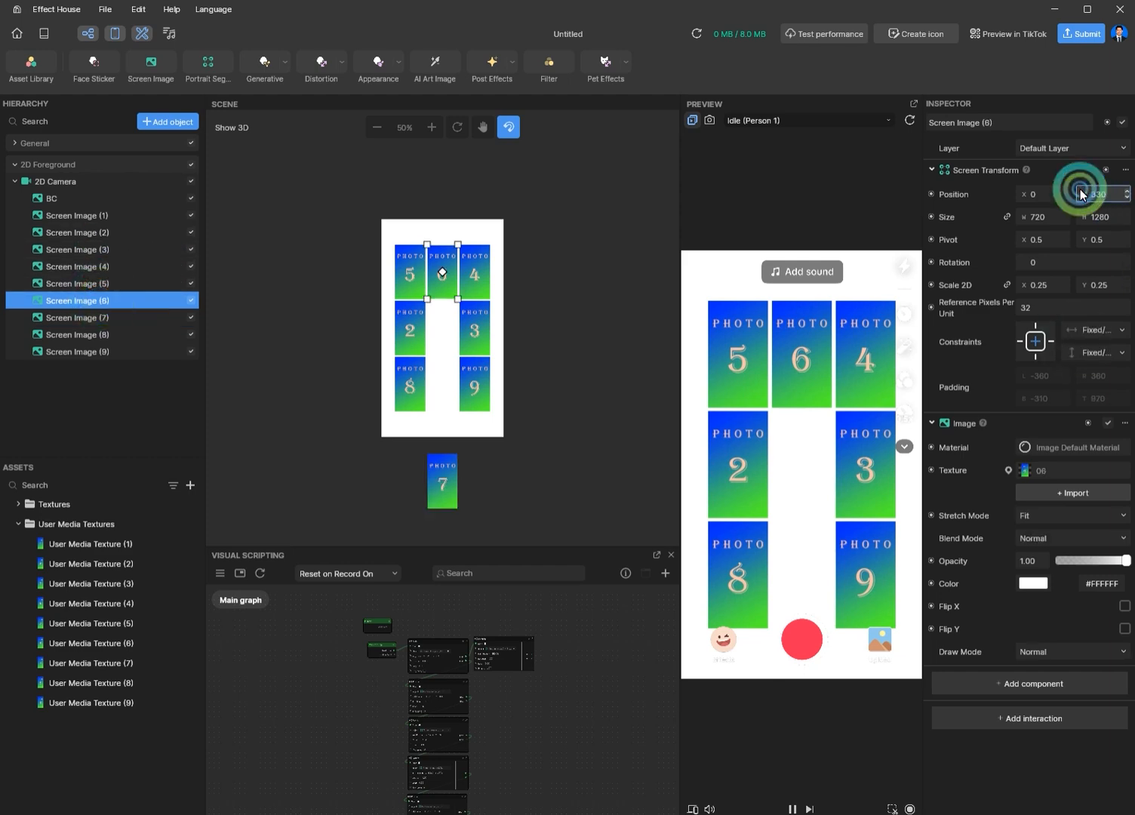
{"action": "type", "text": "900"}
{"action": "key", "text": "Return"}
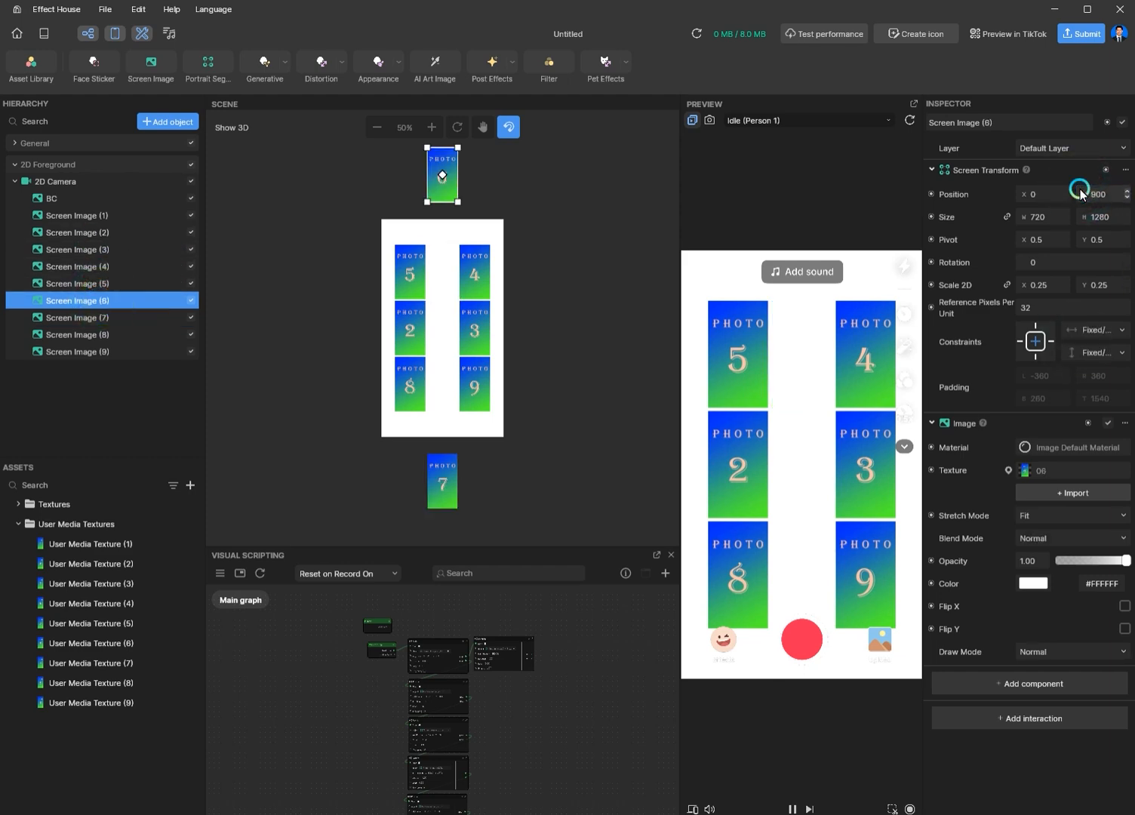
Move Screen Image (2) off the canvas past its left edge and set its Position X to -550.
{"action": "left_click", "coordinate": [64, 232]}
{"action": "left_click_drag", "start_coordinate": [413, 340], "coordinate": [351, 329]}
{"action": "left_click", "coordinate": [896, 302]}
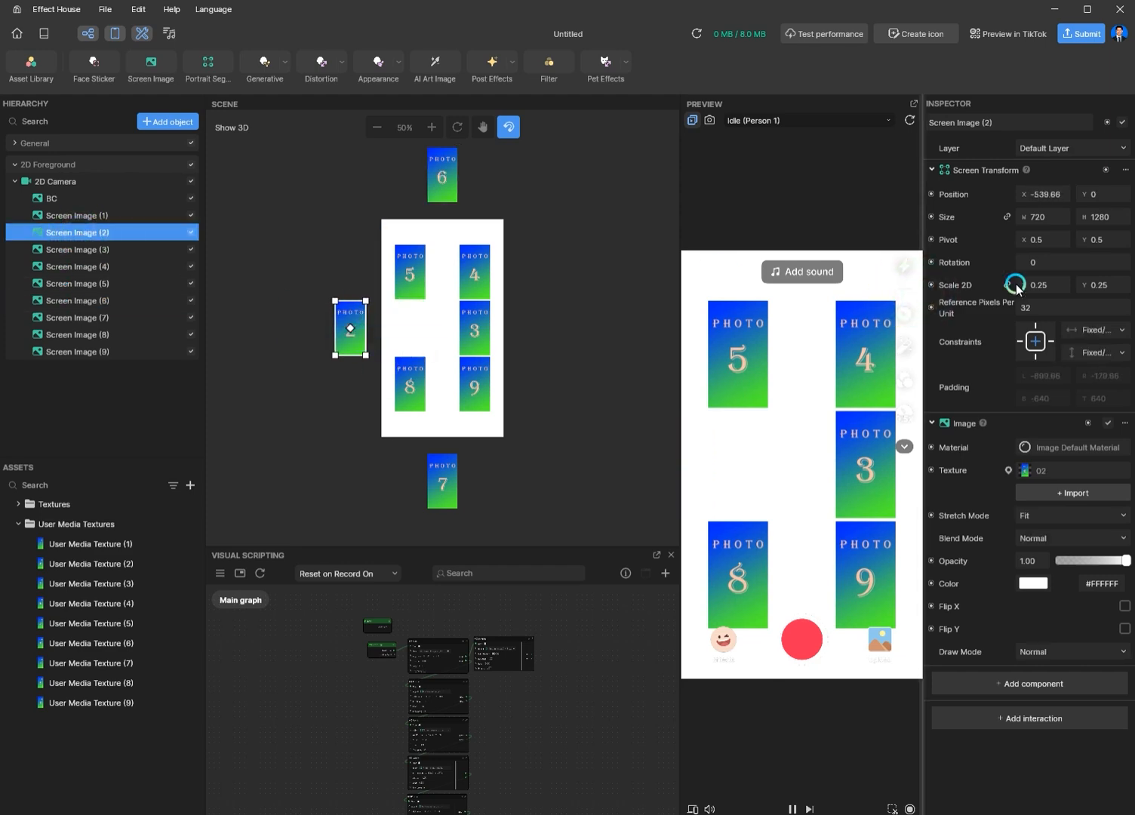
{"action": "left_click_drag", "start_coordinate": [1053, 197], "coordinate": [1089, 202]}
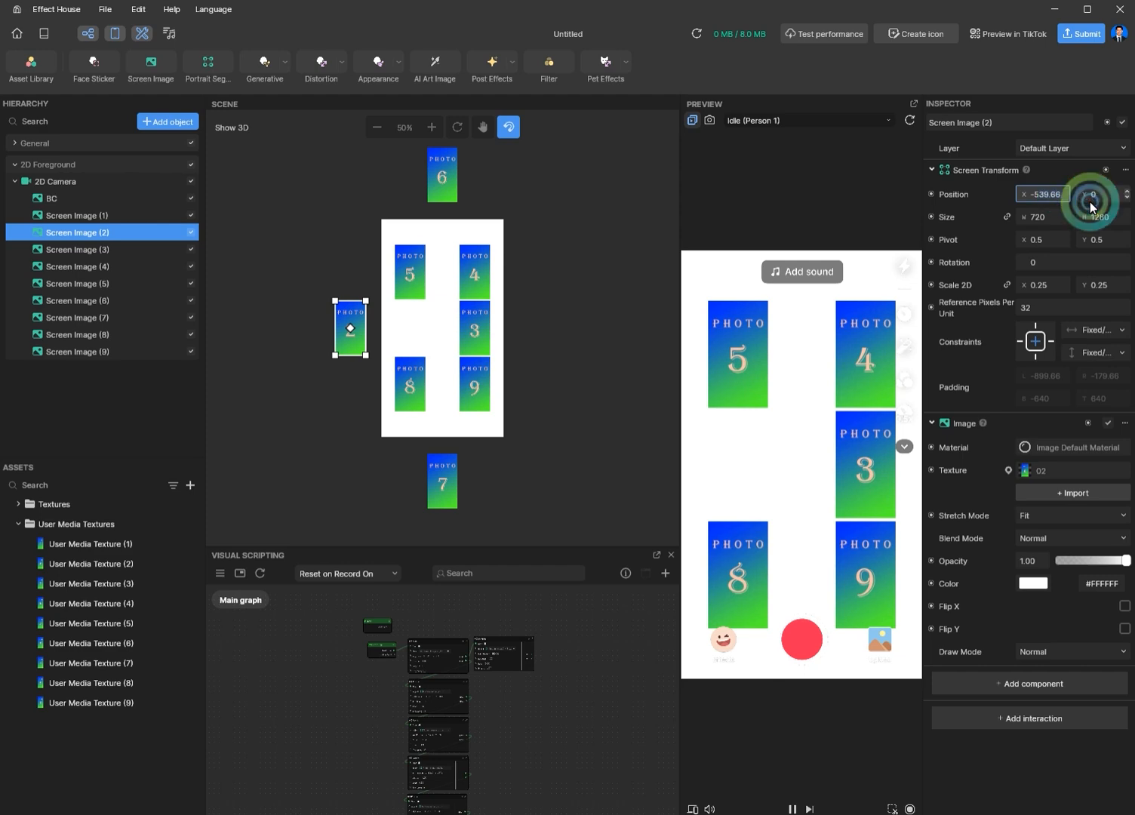
{"action": "type", "text": "50"}
{"action": "key", "text": "Return"}
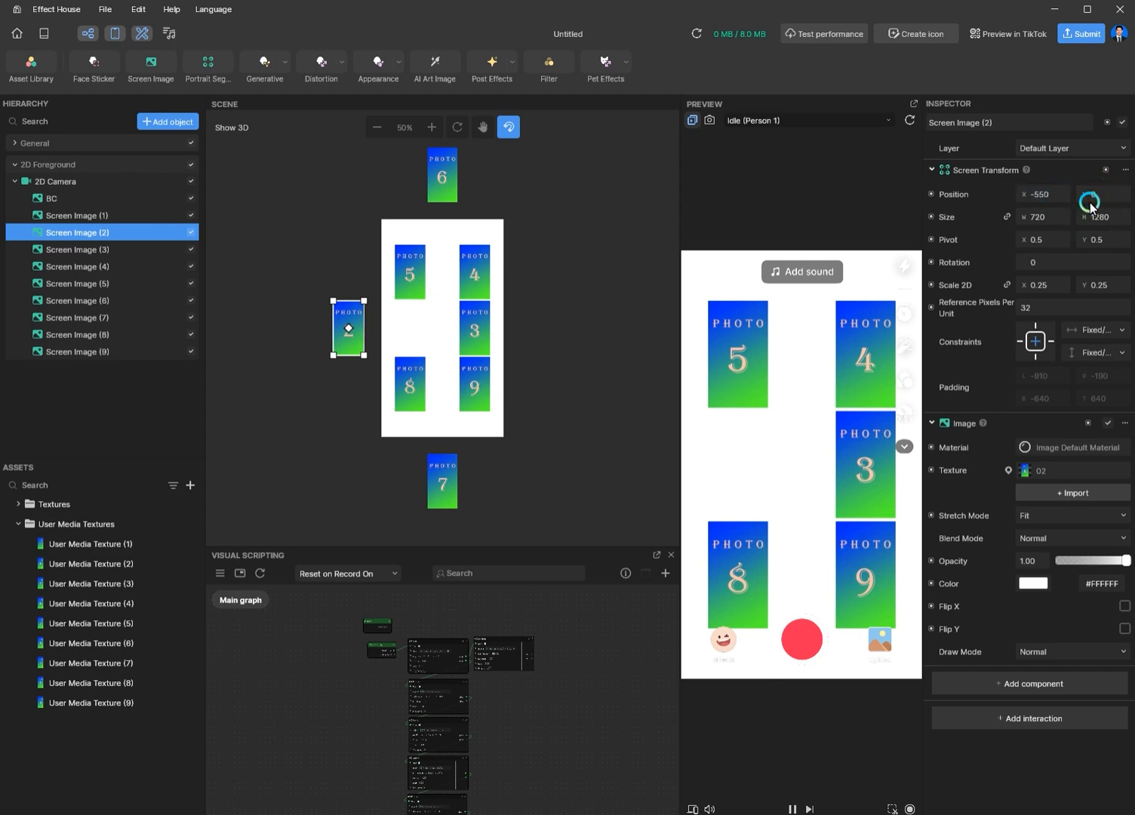
Move Screen Image (3) off the canvas past its right edge by setting its Position X to 550.
{"action": "left_click", "coordinate": [83, 256]}
{"action": "type", "text": "550"}
{"action": "key", "text": "Return"}
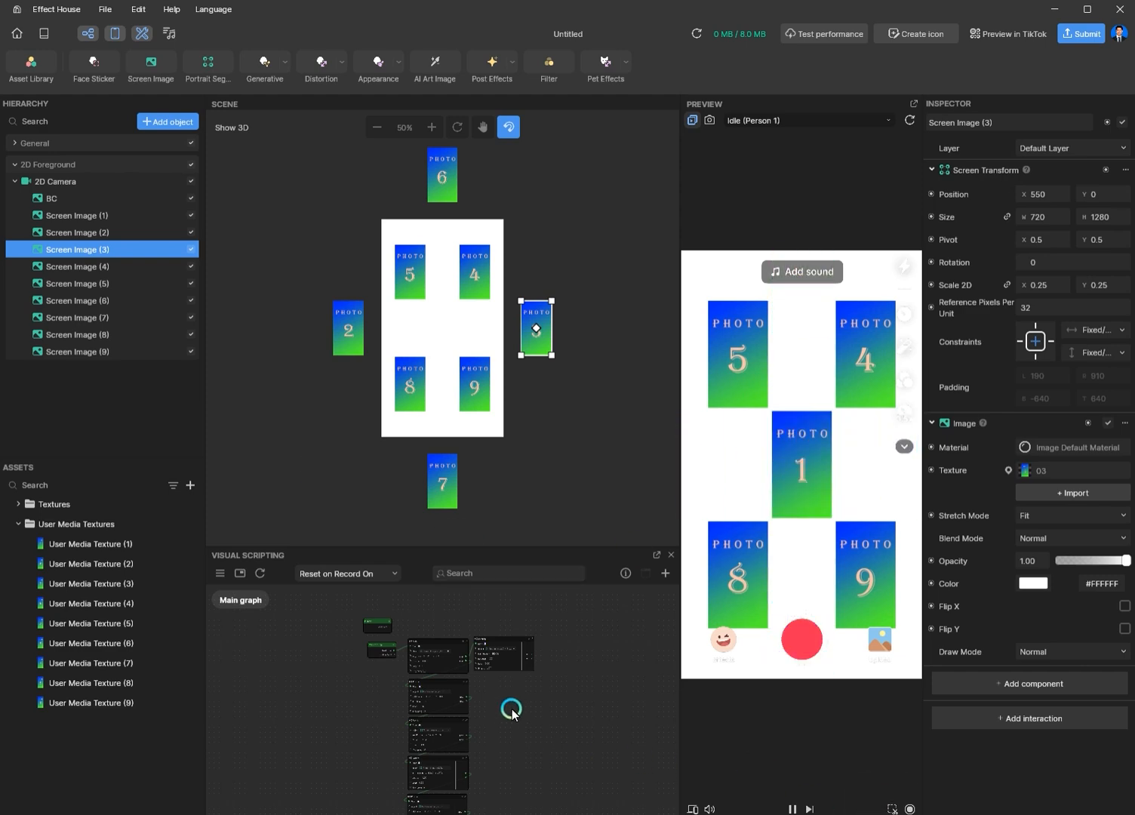
Turn off Ping-pong on the Position nodes for Screen Images (2), (3) and (4).
{"action": "scroll", "coordinate": [526, 641], "scroll_direction": "down", "scroll_amount": 2}
{"action": "scroll", "coordinate": [532, 621], "scroll_direction": "up", "scroll_amount": 5}
{"action": "middle_click_drag", "start_coordinate": [457, 793], "coordinate": [451, 552]}
{"action": "middle_click_drag", "start_coordinate": [461, 675], "coordinate": [498, 800]}
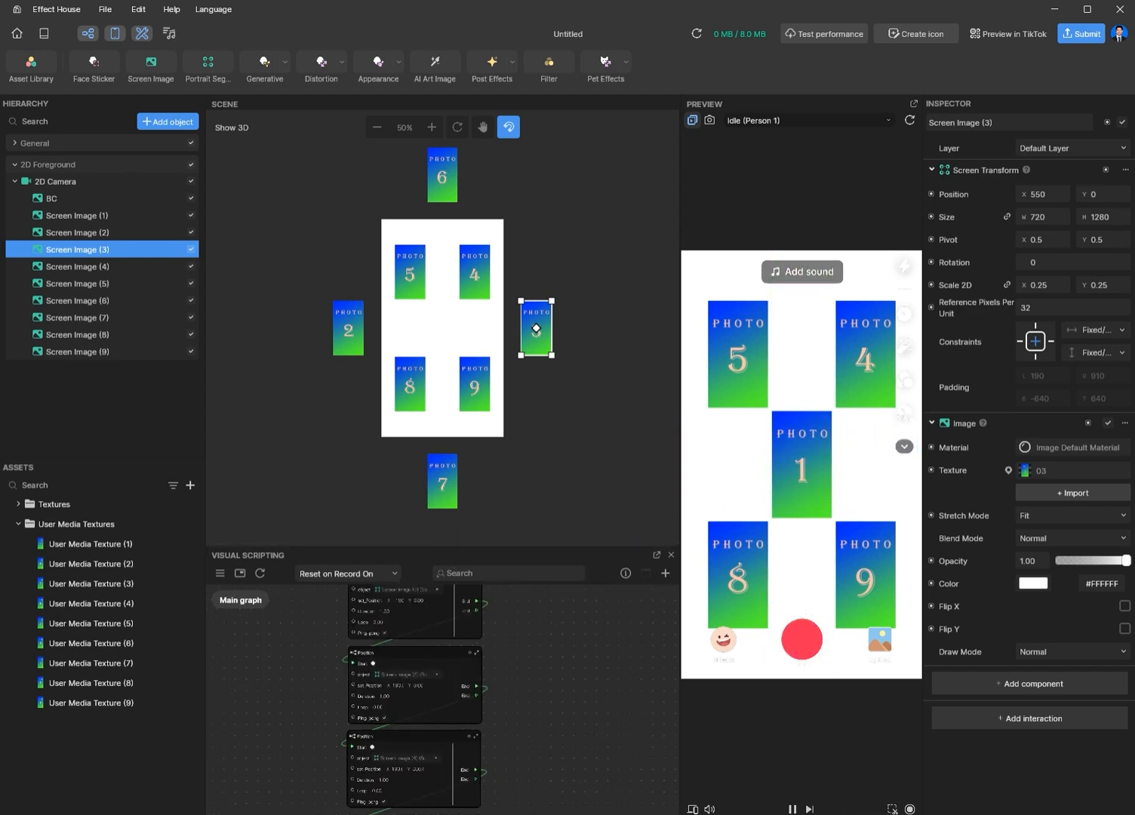
{"action": "middle_click_drag", "start_coordinate": [494, 596], "coordinate": [536, 713]}
{"action": "scroll", "coordinate": [537, 715], "scroll_direction": "up", "scroll_amount": 5}
{"action": "middle_click_drag", "start_coordinate": [375, 808], "coordinate": [402, 680]}
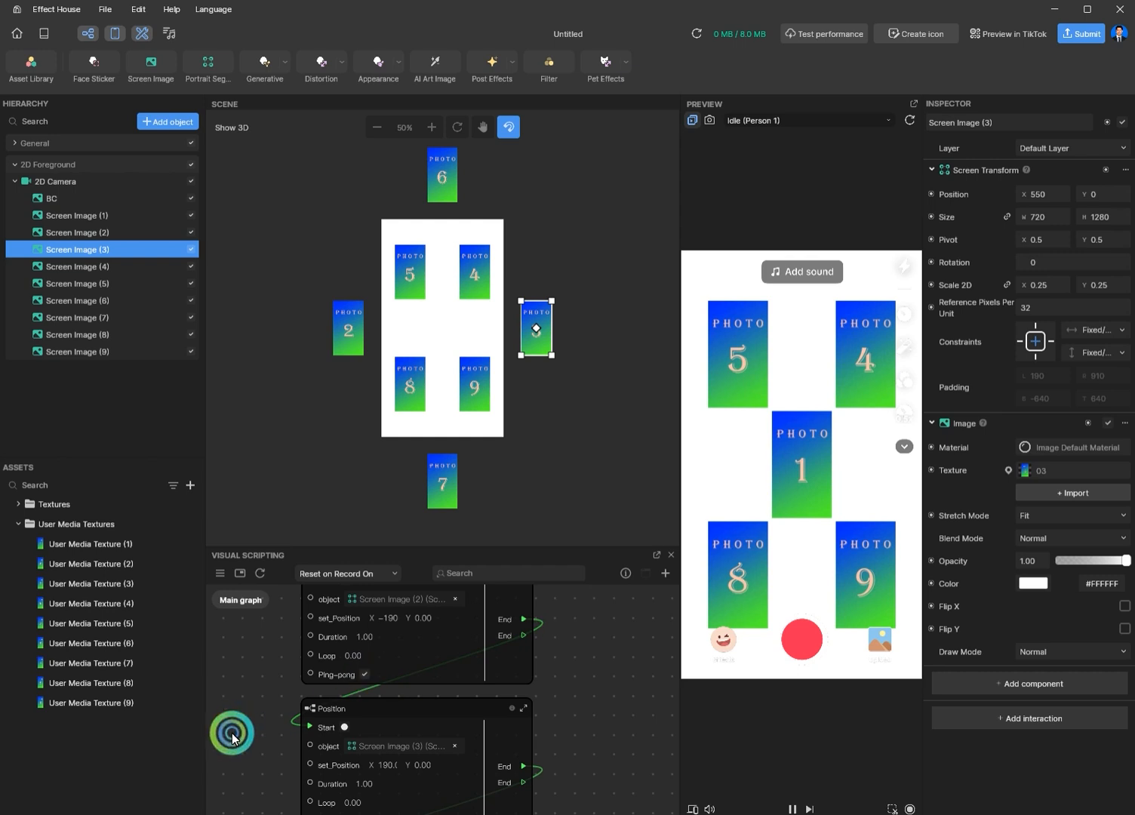
{"action": "scroll", "coordinate": [255, 783], "scroll_direction": "up", "scroll_amount": 1}
{"action": "middle_click_drag", "start_coordinate": [255, 783], "coordinate": [268, 625]}
{"action": "left_click", "coordinate": [385, 668]}
{"action": "middle_click_drag", "start_coordinate": [261, 767], "coordinate": [267, 629]}
{"action": "scroll", "coordinate": [267, 629], "scroll_direction": "up", "scroll_amount": 1}
{"action": "left_click", "coordinate": [400, 698]}
Turn off Ping-pong on the Position nodes for Screen Images (5) and (6).
{"action": "middle_click_drag", "start_coordinate": [243, 769], "coordinate": [233, 642]}
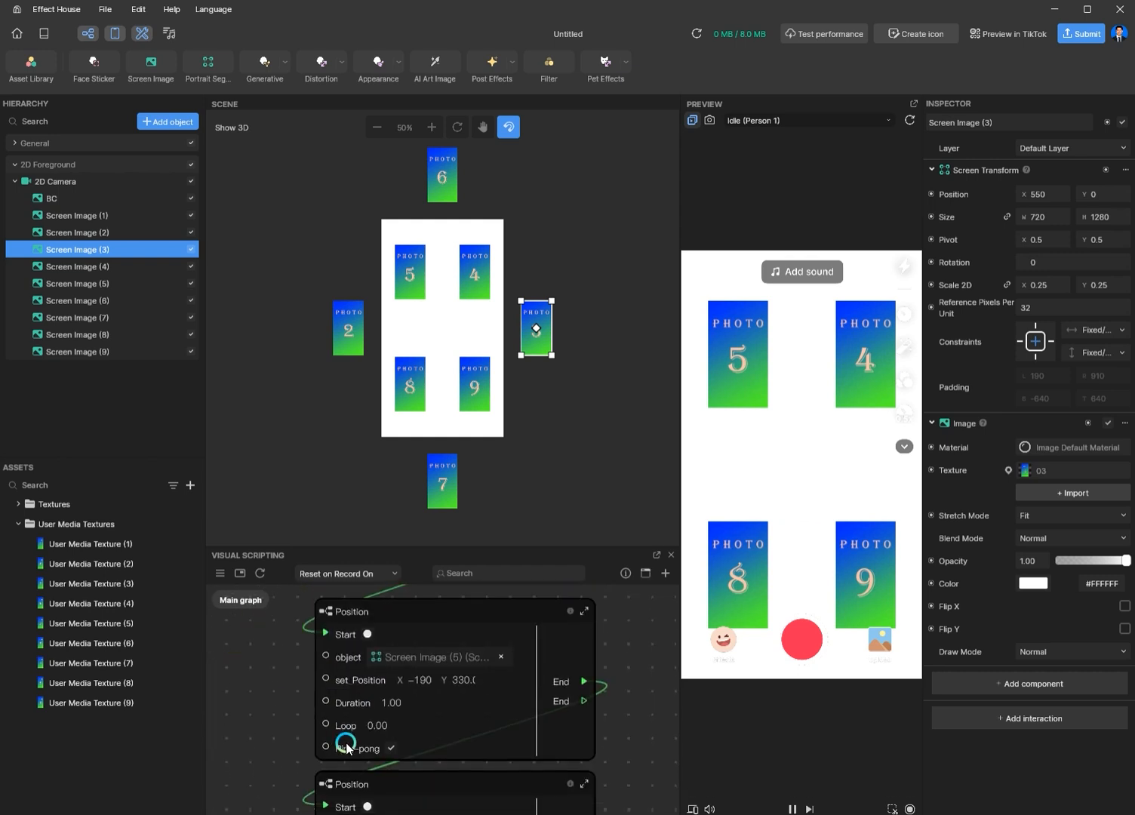
{"action": "left_click", "coordinate": [391, 747]}
{"action": "scroll", "coordinate": [223, 775], "scroll_direction": "down", "scroll_amount": 1}
{"action": "middle_click_drag", "start_coordinate": [222, 775], "coordinate": [254, 677]}
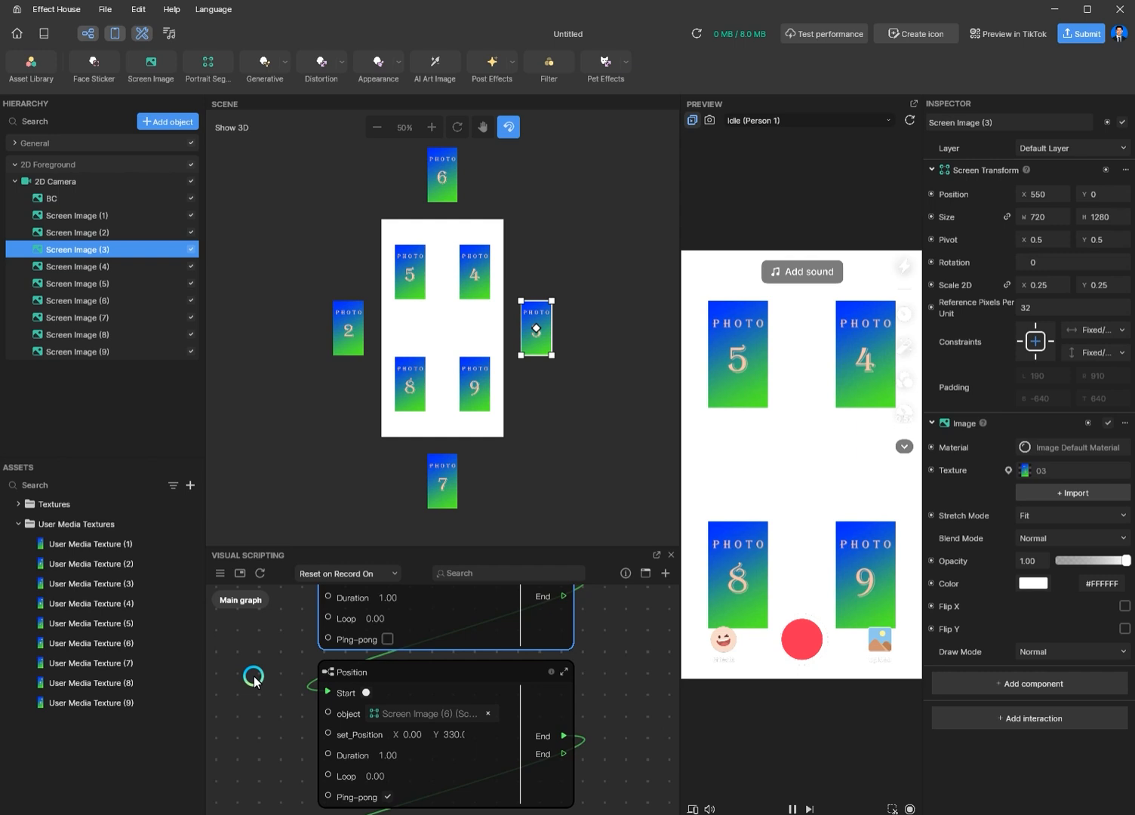
{"action": "left_click", "coordinate": [388, 789]}
{"action": "scroll", "coordinate": [253, 774], "scroll_direction": "down", "scroll_amount": 3}
{"action": "middle_click_drag", "start_coordinate": [262, 753], "coordinate": [299, 652]}
{"action": "left_click", "coordinate": [384, 683]}
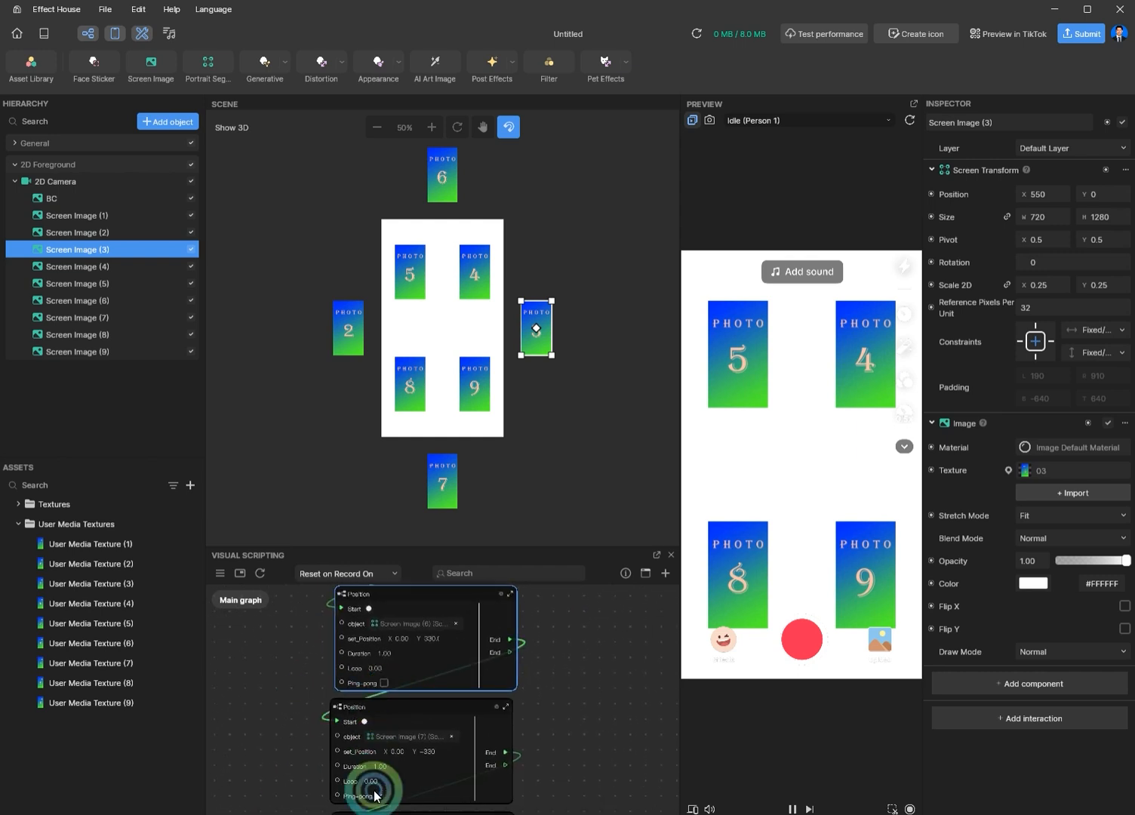
Turn off Ping-pong on the Position nodes for Screen Images (7), (8) and (9).
{"action": "left_click", "coordinate": [376, 793]}
{"action": "middle_click_drag", "start_coordinate": [282, 782], "coordinate": [314, 610]}
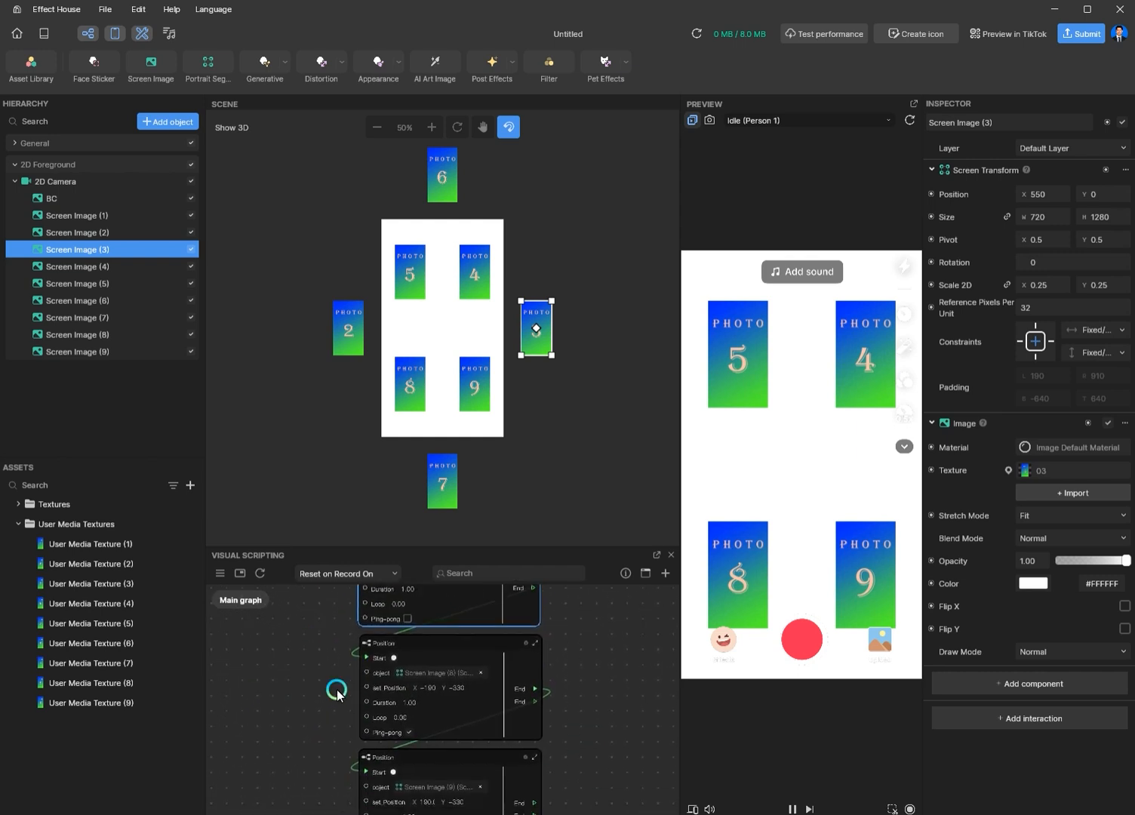
{"action": "left_click", "coordinate": [410, 733]}
{"action": "middle_click_drag", "start_coordinate": [279, 799], "coordinate": [279, 671]}
{"action": "scroll", "coordinate": [279, 671], "scroll_direction": "up", "scroll_amount": 1}
{"action": "left_click", "coordinate": [425, 721]}
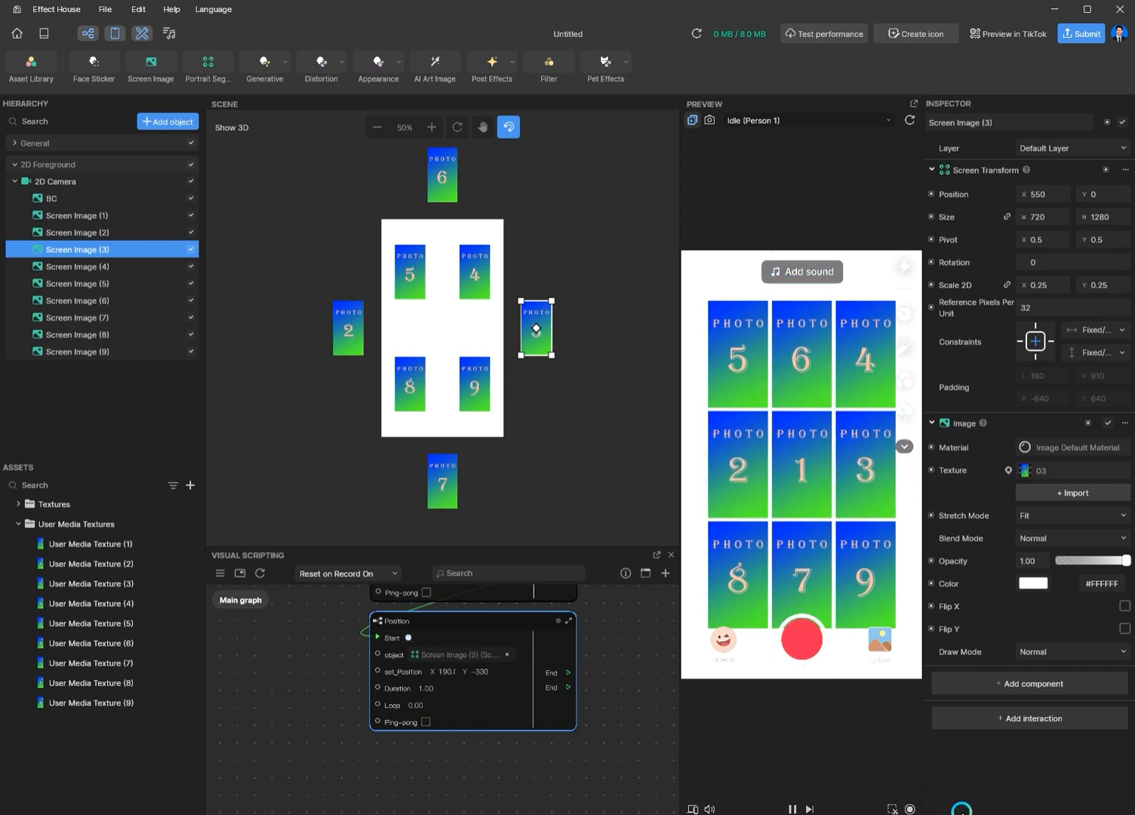
Enlarge the Visual Scripting area to about twice its height so more of the node chain fits.
{"action": "scroll", "coordinate": [579, 754], "scroll_direction": "down", "scroll_amount": 5}
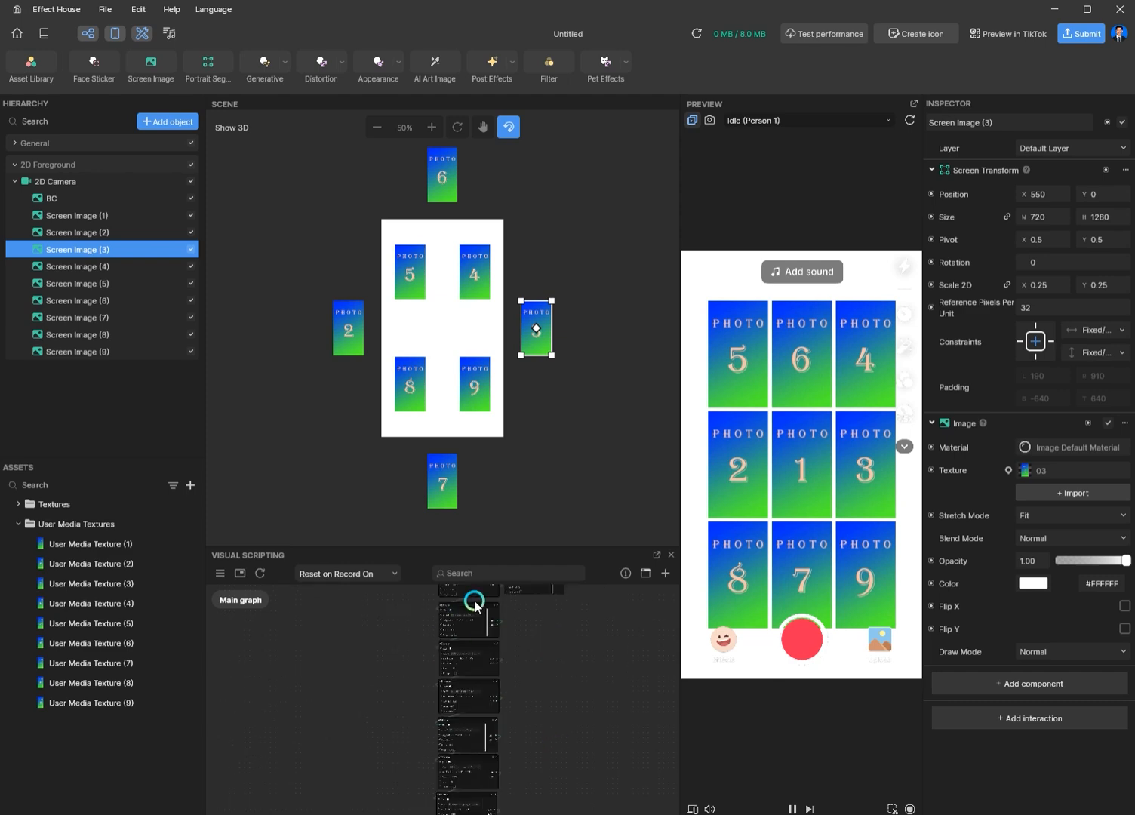
{"action": "left_click_drag", "start_coordinate": [489, 546], "coordinate": [524, 332]}
{"action": "left_click", "coordinate": [538, 560]}
{"action": "scroll", "coordinate": [539, 560], "scroll_direction": "up", "scroll_amount": 5}
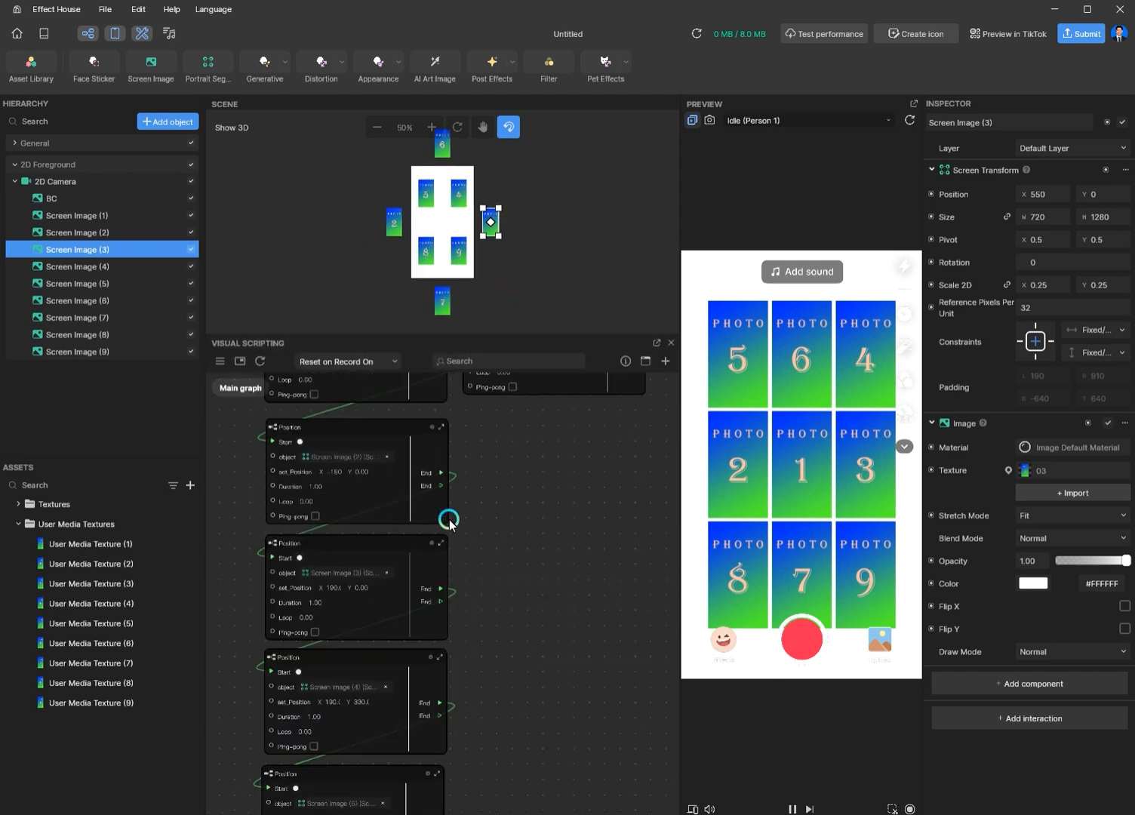
Disconnect the Screen Image (3) Position node from (4), and the Screen Image (5) Position node from (6).
{"action": "left_click_drag", "start_coordinate": [572, 758], "coordinate": [538, 438]}
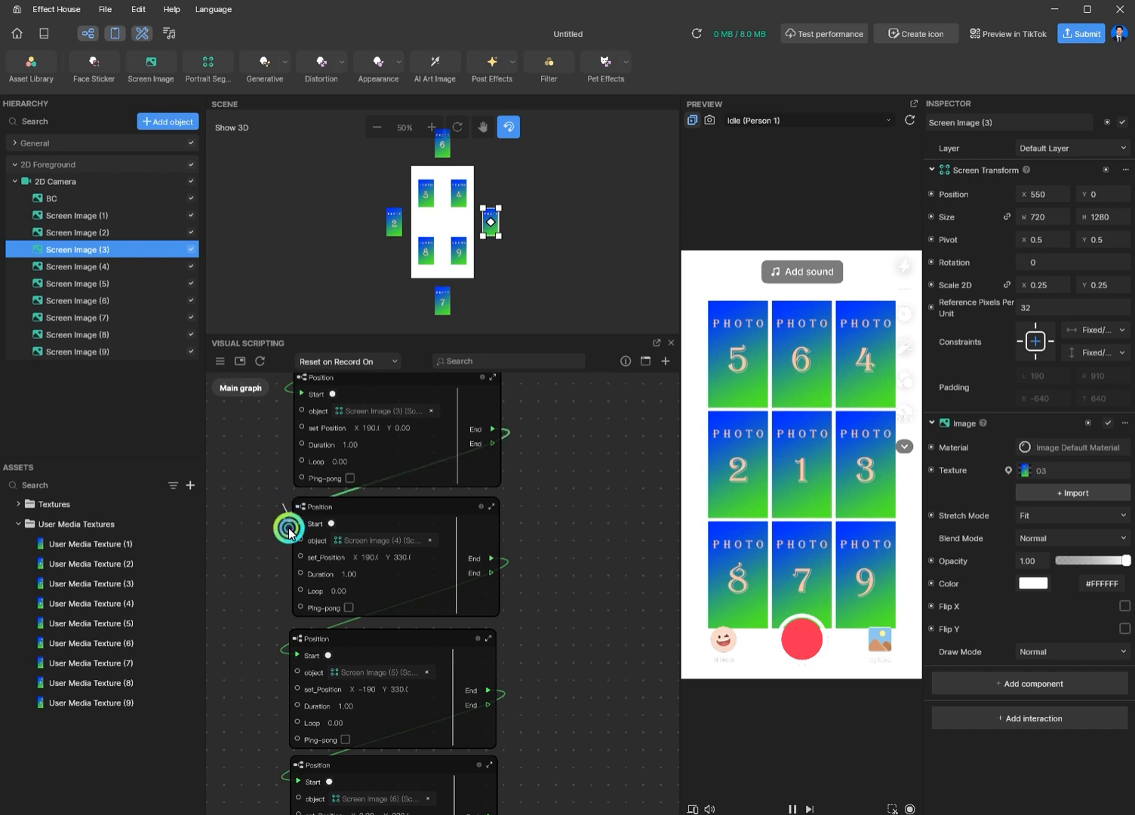
{"action": "left_click_drag", "start_coordinate": [557, 716], "coordinate": [549, 651]}
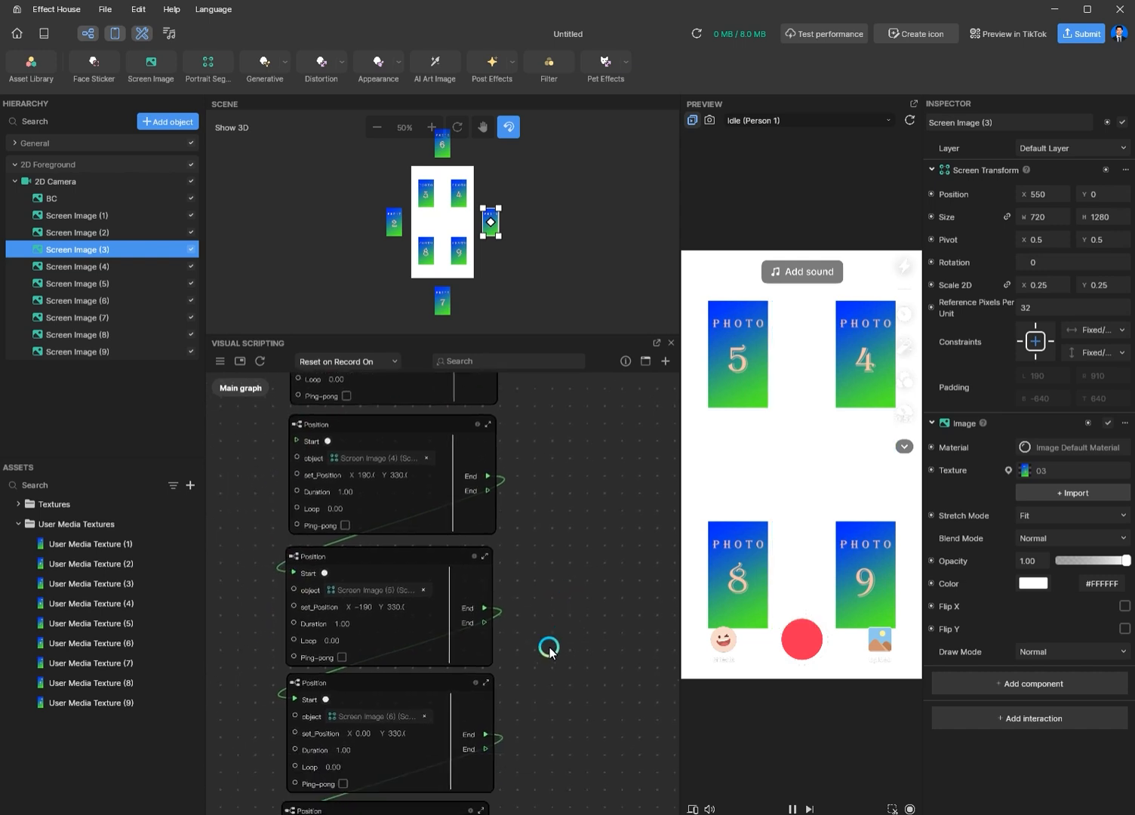
{"action": "left_click", "coordinate": [440, 713]}
Move the Screen Image (4) and (5) Position nodes together out of the column to the free space beside it.
{"action": "scroll", "coordinate": [557, 597], "scroll_direction": "down", "scroll_amount": 1}
{"action": "middle_click_drag", "start_coordinate": [548, 495], "coordinate": [539, 550]}
{"action": "left_click_drag", "start_coordinate": [535, 527], "coordinate": [411, 657]}
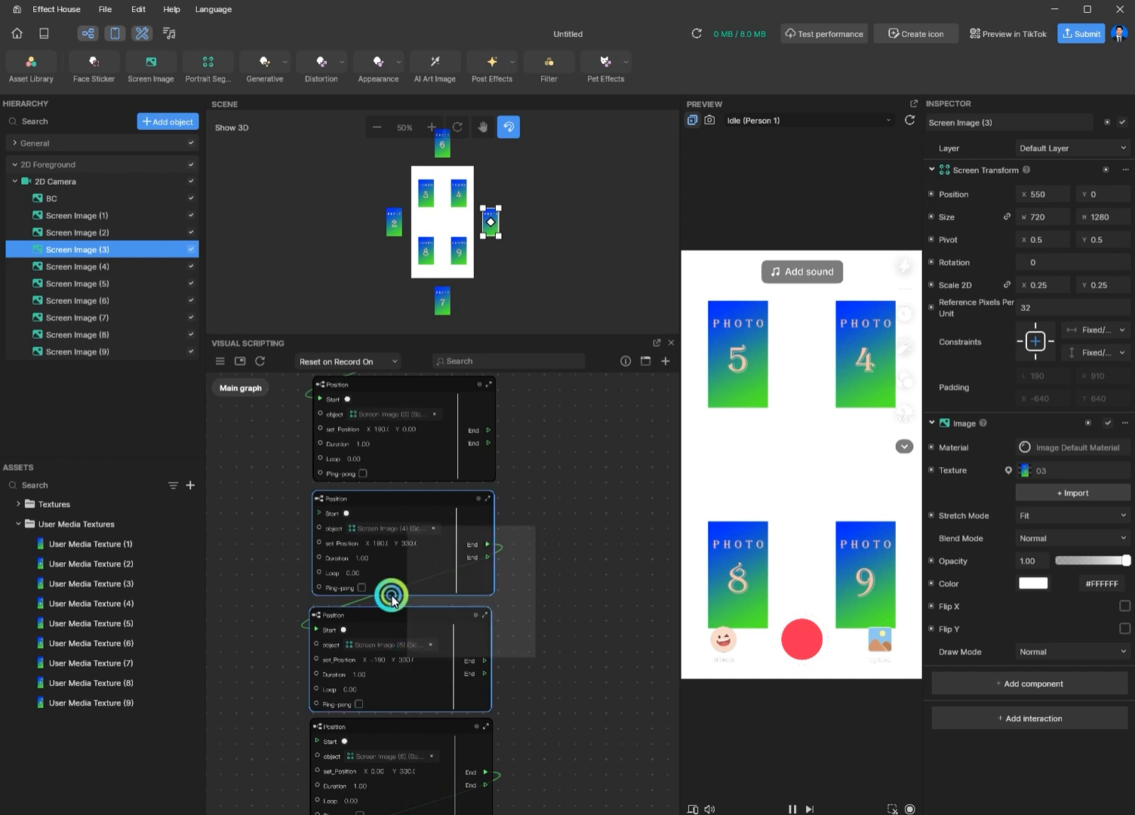
{"action": "left_click_drag", "start_coordinate": [370, 499], "coordinate": [643, 681]}
Move the Screen Image (6) and (7) Position nodes up together and disconnect (7) from the Screen Image (8) node.
{"action": "middle_click_drag", "start_coordinate": [342, 669], "coordinate": [367, 565]}
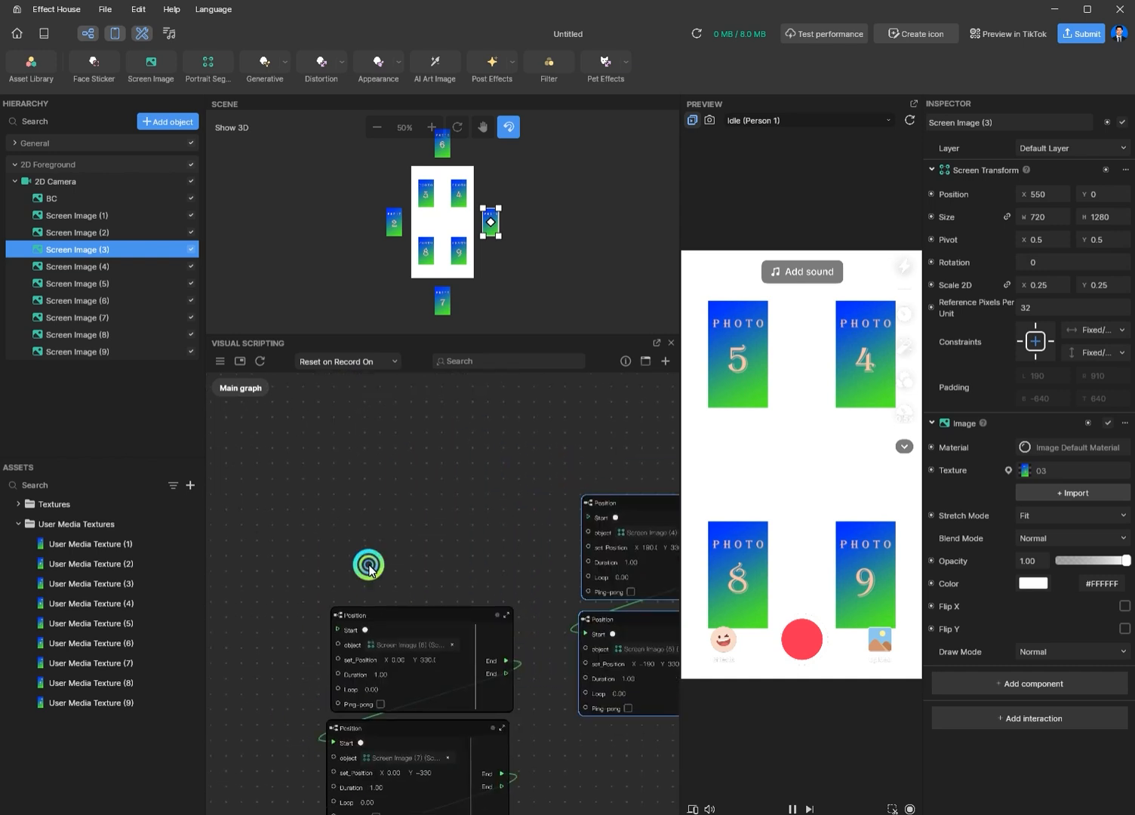
{"action": "left_click_drag", "start_coordinate": [368, 562], "coordinate": [380, 726]}
{"action": "left_click_drag", "start_coordinate": [416, 629], "coordinate": [413, 427]}
{"action": "right_click_drag", "start_coordinate": [395, 711], "coordinate": [350, 735]}
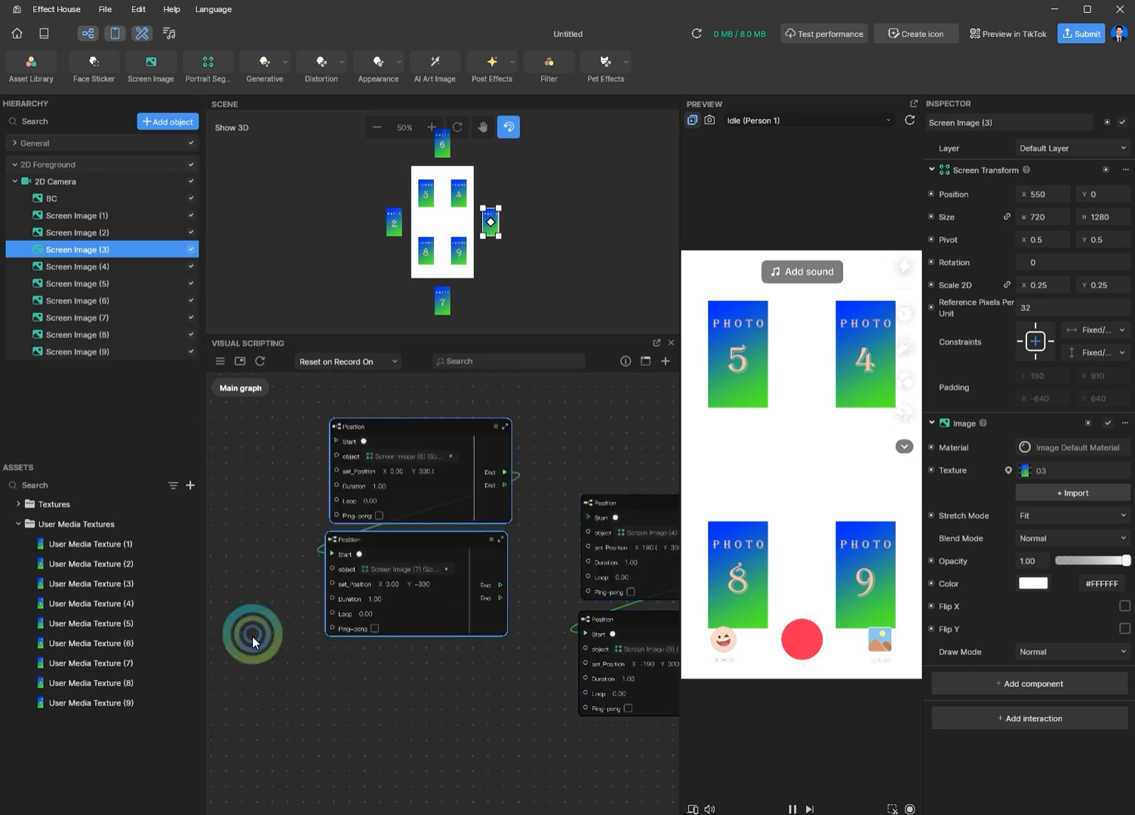
Place the Screen Image (6) and (7) nodes directly below the (3) node and connect (3)'s End to (6)'s Start.
{"action": "middle_click_drag", "start_coordinate": [254, 640], "coordinate": [249, 688]}
{"action": "left_click_drag", "start_coordinate": [429, 617], "coordinate": [433, 578]}
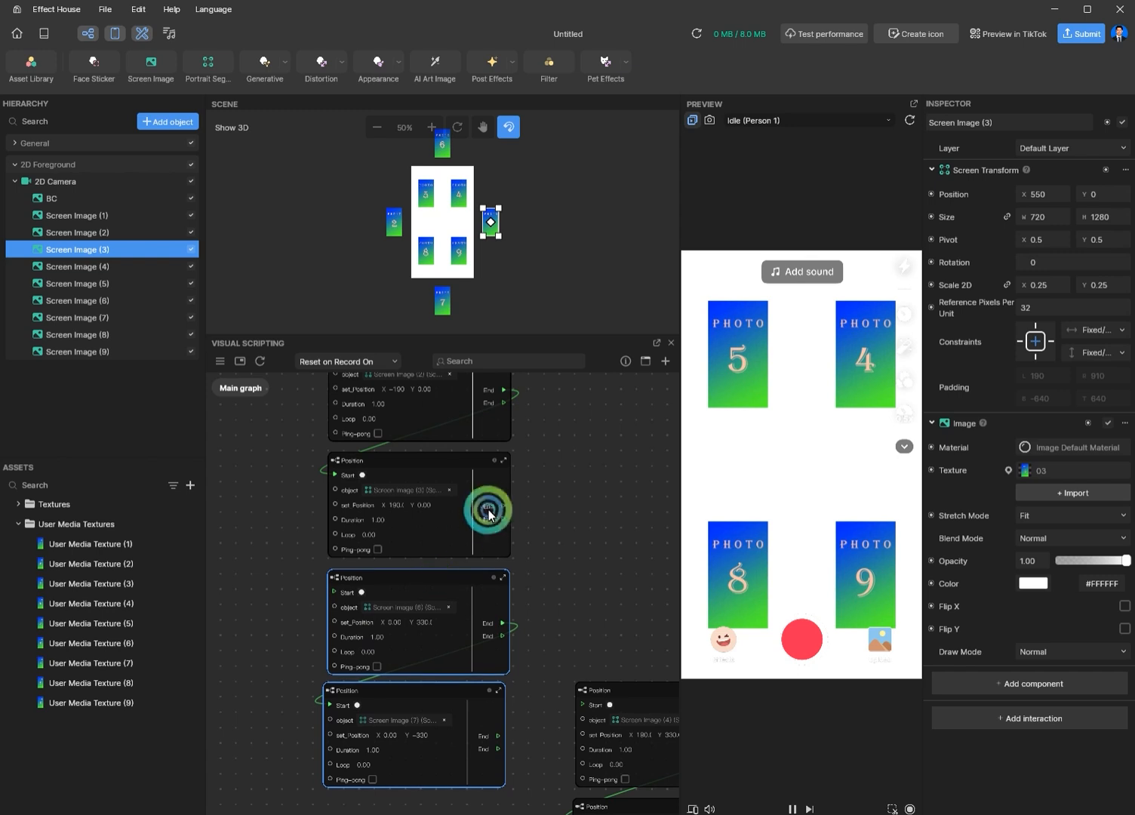
{"action": "left_click_drag", "start_coordinate": [501, 506], "coordinate": [333, 593]}
Move the Screen Image (4) and (5) Position nodes below (7) and connect (7)'s second End output to (4)'s Start.
{"action": "middle_click_drag", "start_coordinate": [525, 585], "coordinate": [513, 572]}
{"action": "middle_click_drag", "start_coordinate": [593, 637], "coordinate": [539, 422]}
{"action": "left_click_drag", "start_coordinate": [588, 463], "coordinate": [340, 605]}
{"action": "key", "text": "ctrl+z"}
{"action": "left_click_drag", "start_coordinate": [559, 421], "coordinate": [566, 656]}
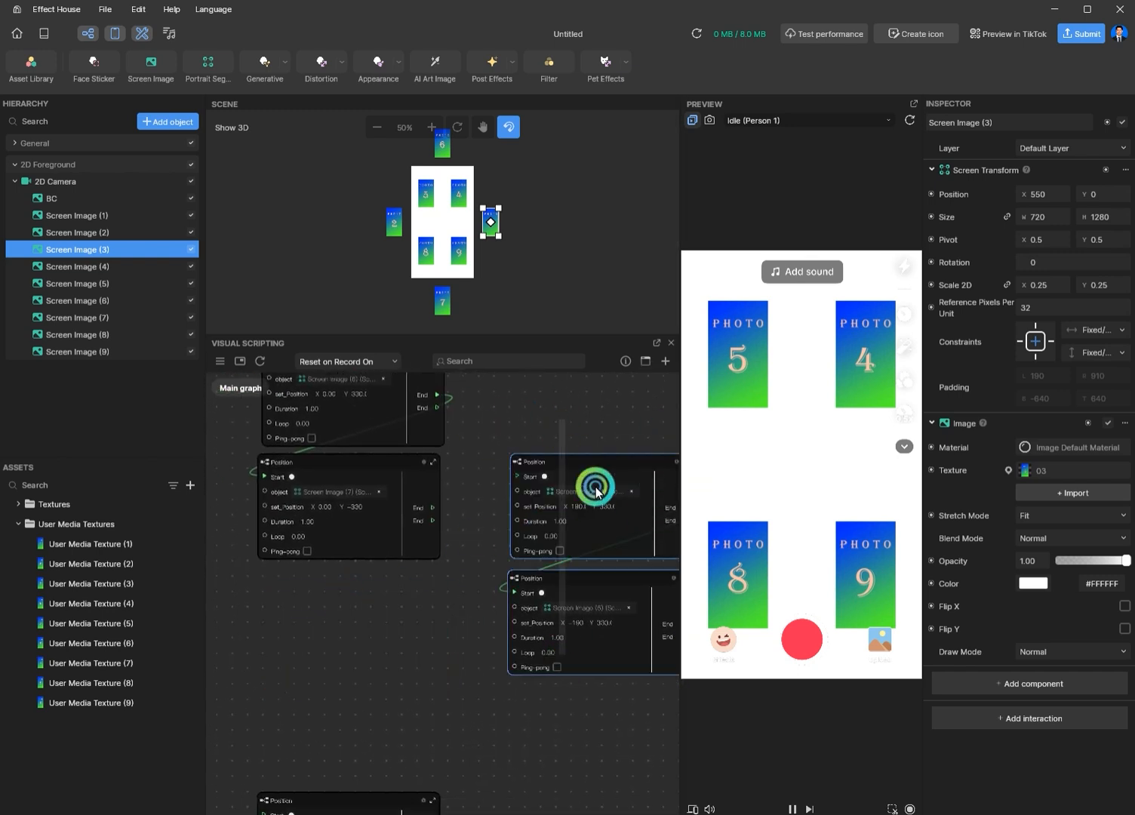
{"action": "left_click_drag", "start_coordinate": [604, 460], "coordinate": [355, 568]}
{"action": "left_click_drag", "start_coordinate": [432, 521], "coordinate": [265, 586]}
Duplicate the Screen Image (1) Rotation node and place the copy below it, beside the Screen Image (2) Position node.
{"action": "middle_click_drag", "start_coordinate": [521, 519], "coordinate": [557, 761]}
{"action": "scroll", "coordinate": [552, 750], "scroll_direction": "up", "scroll_amount": 1}
{"action": "scroll", "coordinate": [514, 609], "scroll_direction": "down", "scroll_amount": 1}
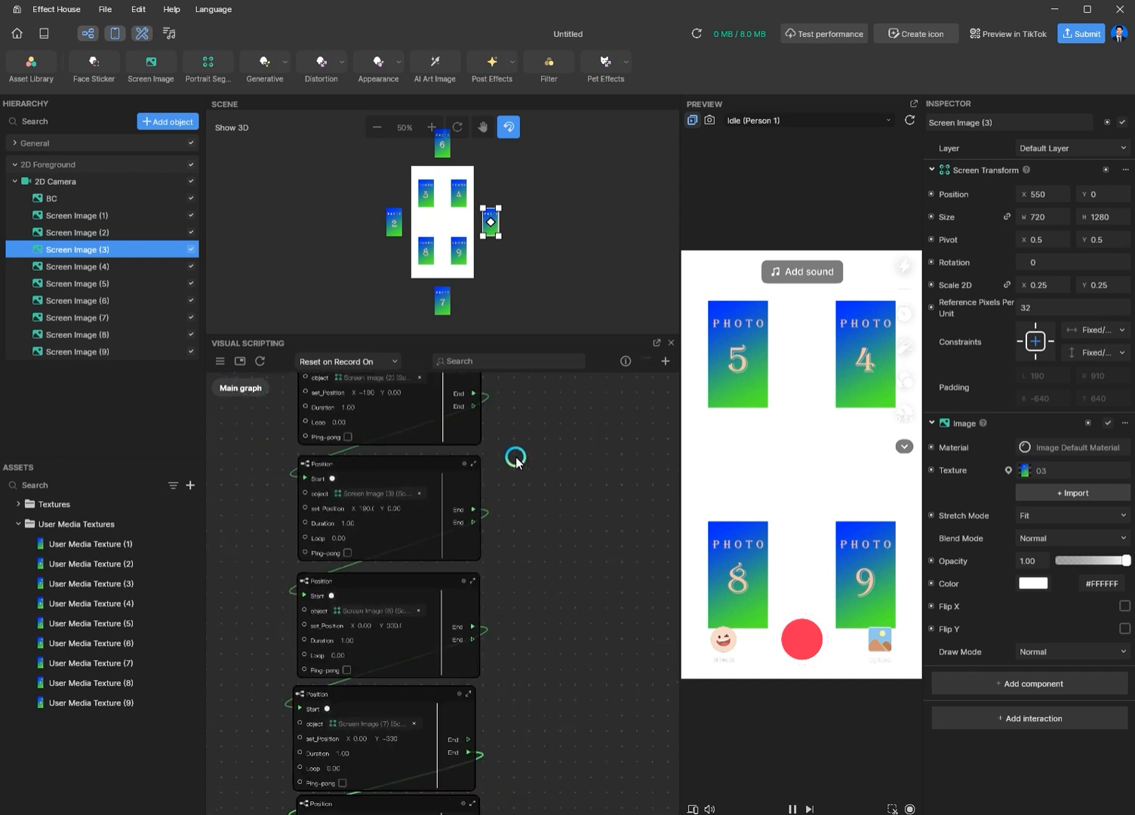
{"action": "middle_click_drag", "start_coordinate": [516, 458], "coordinate": [511, 551]}
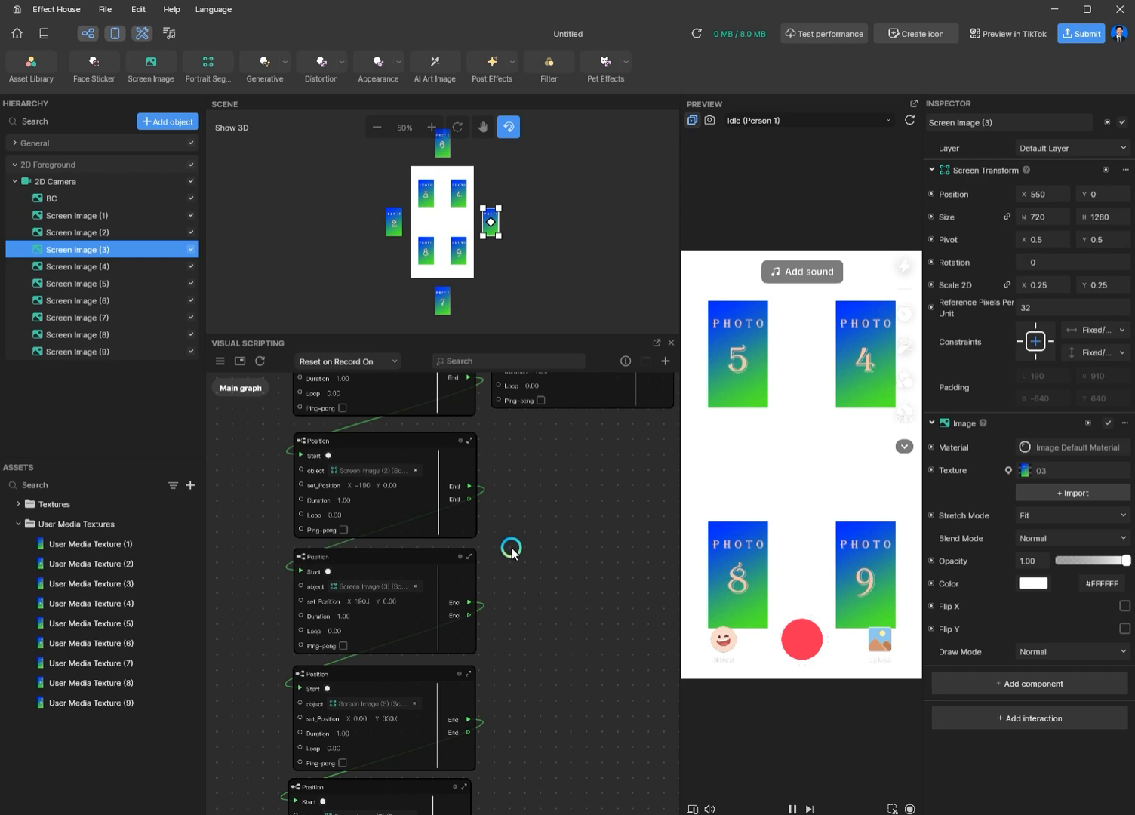
{"action": "scroll", "coordinate": [550, 565], "scroll_direction": "down", "scroll_amount": 2}
{"action": "middle_click_drag", "start_coordinate": [598, 522], "coordinate": [530, 617]}
{"action": "scroll", "coordinate": [511, 559], "scroll_direction": "up", "scroll_amount": 3}
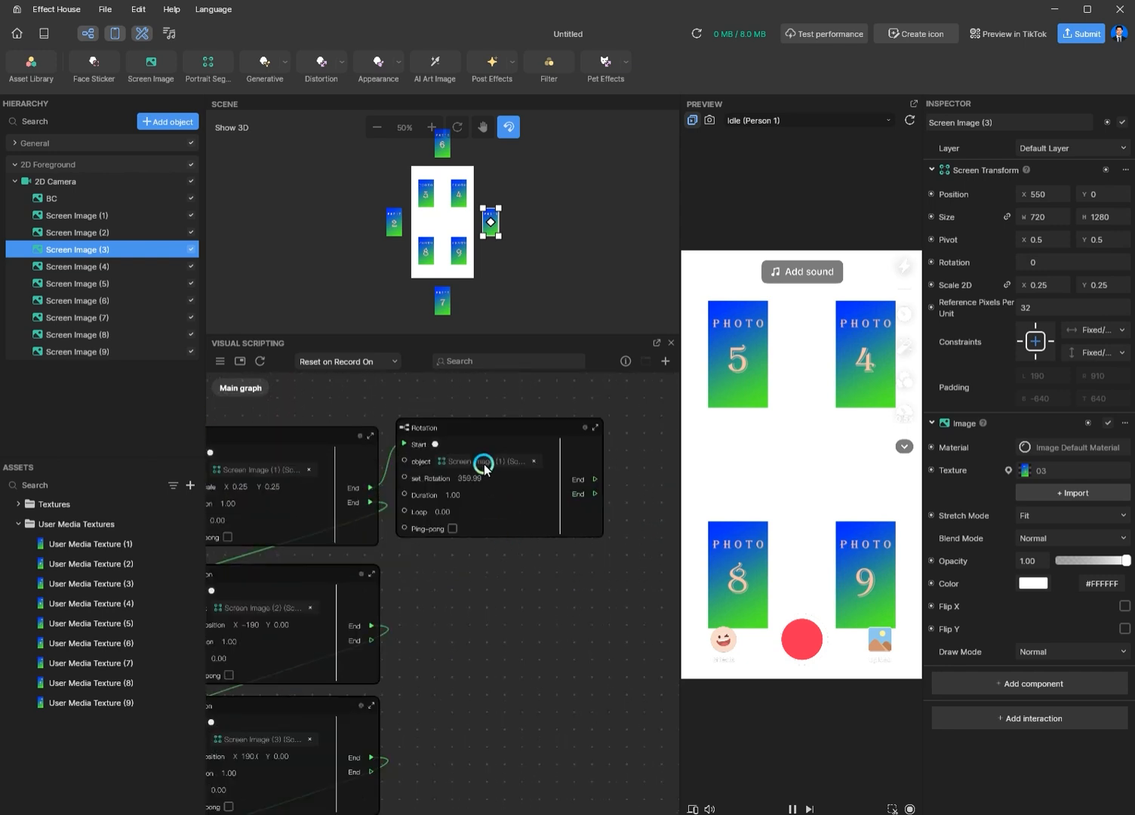
{"action": "left_click", "coordinate": [487, 429]}
{"action": "key", "text": "ctrl+c"}
{"action": "key", "text": "ctrl+v"}
{"action": "left_click_drag", "start_coordinate": [585, 443], "coordinate": [499, 581]}
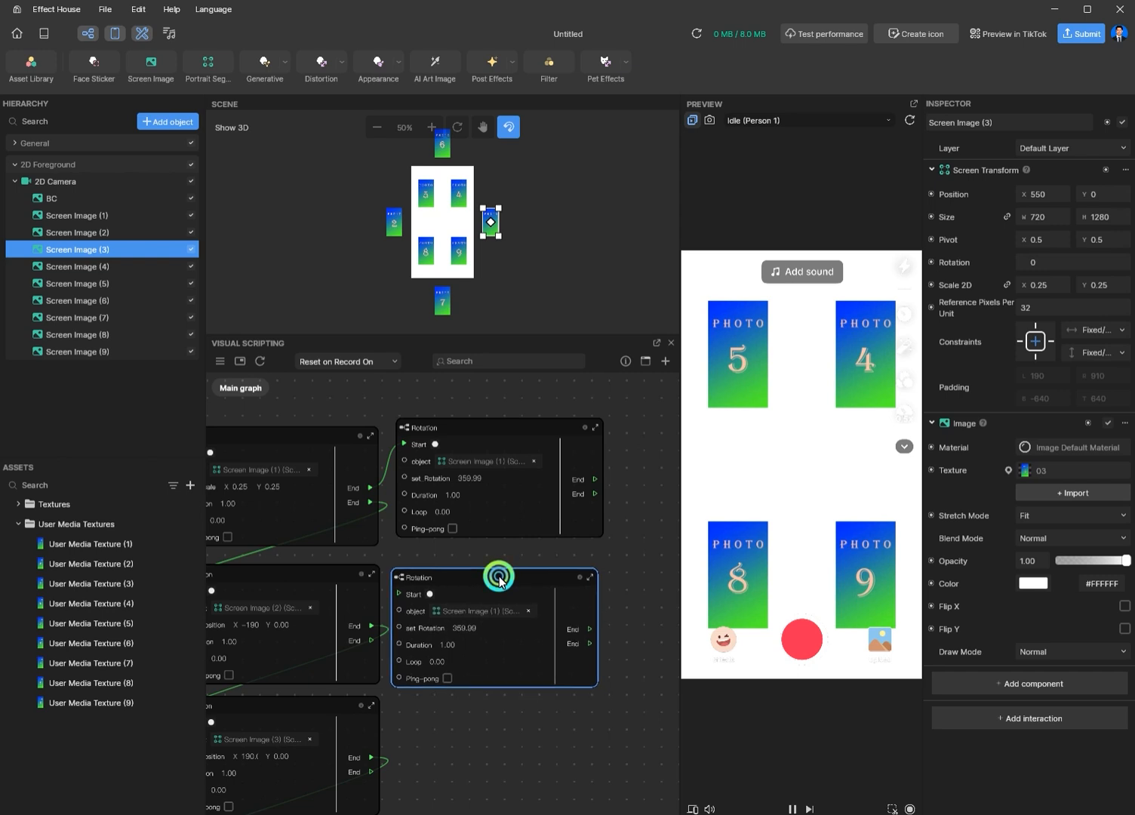
Connect the first Rotation node's second End output to the copy's Start and set the copy's object to Screen Image (2).
{"action": "left_click", "coordinate": [597, 478]}
{"action": "left_click", "coordinate": [488, 611]}
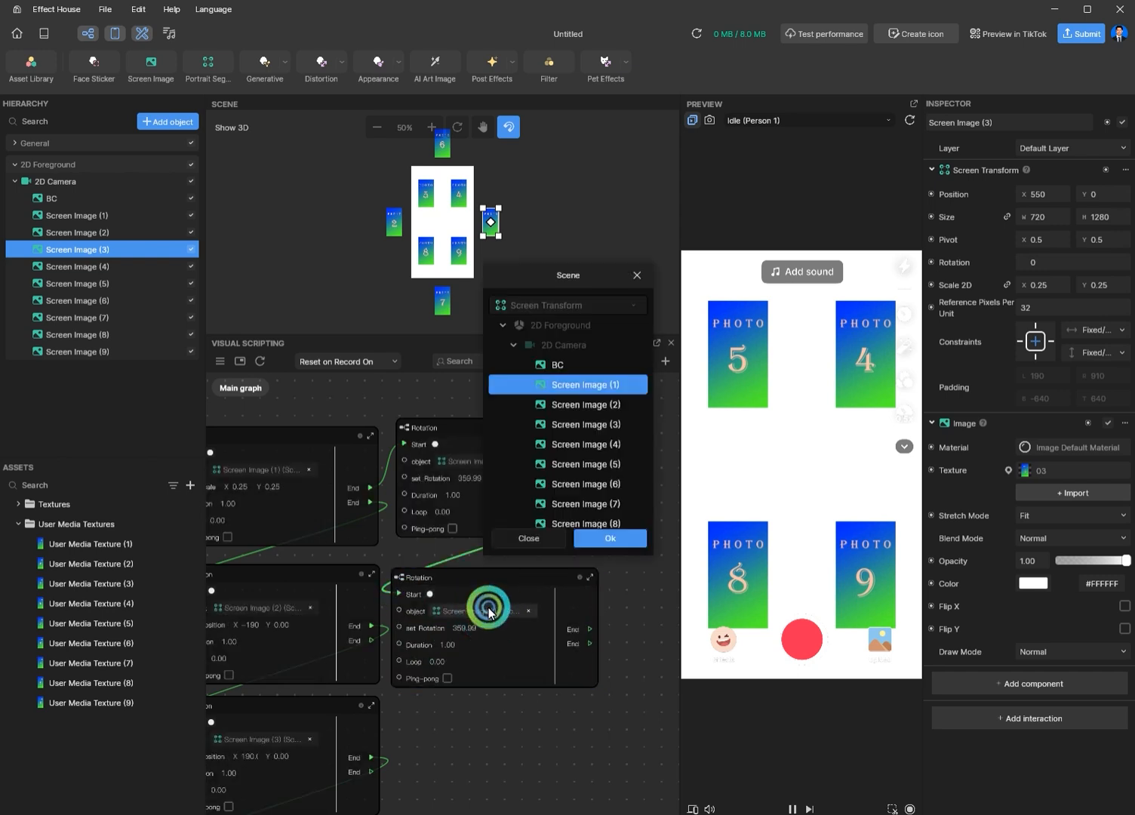
{"action": "double_click", "coordinate": [581, 404]}
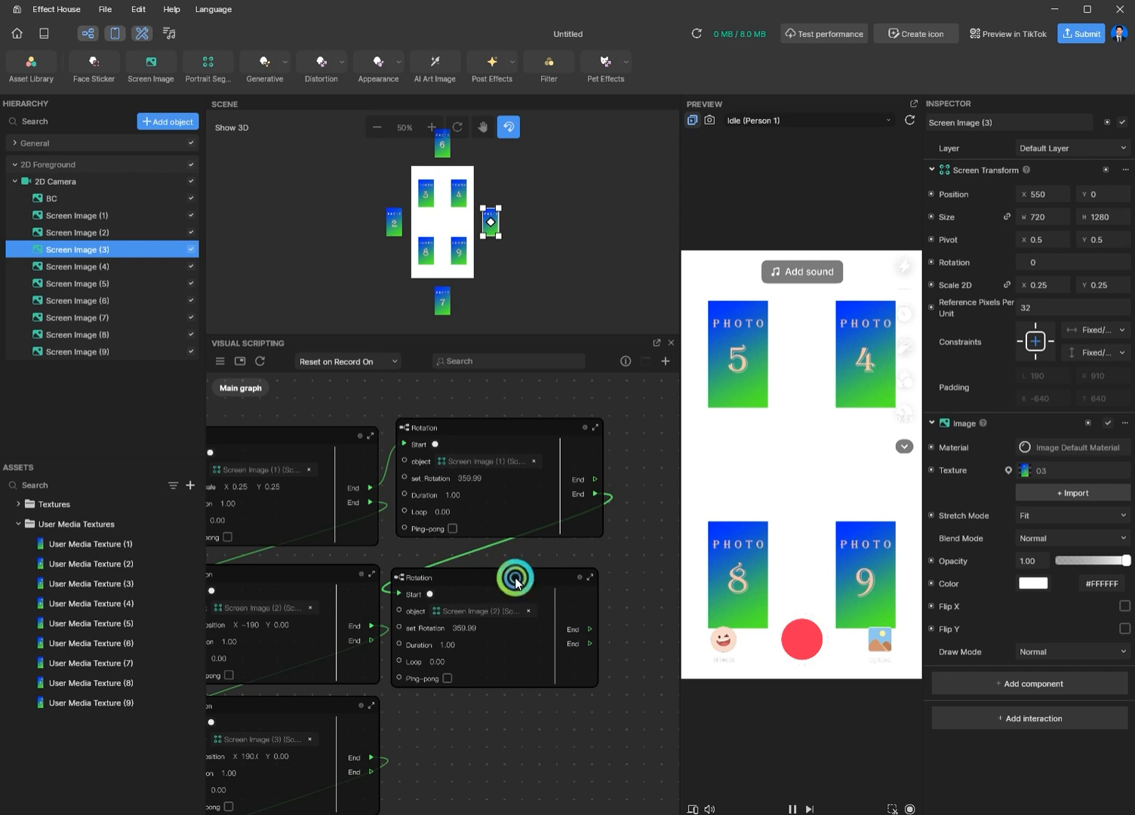
Duplicate the Screen Image (2) Rotation node below it, connect the two nodes, and set the copy's object to Screen Image (3).
{"action": "left_click", "coordinate": [515, 579]}
{"action": "key", "text": "ctrl+c"}
{"action": "key", "text": "ctrl+v"}
{"action": "left_click_drag", "start_coordinate": [593, 581], "coordinate": [482, 704]}
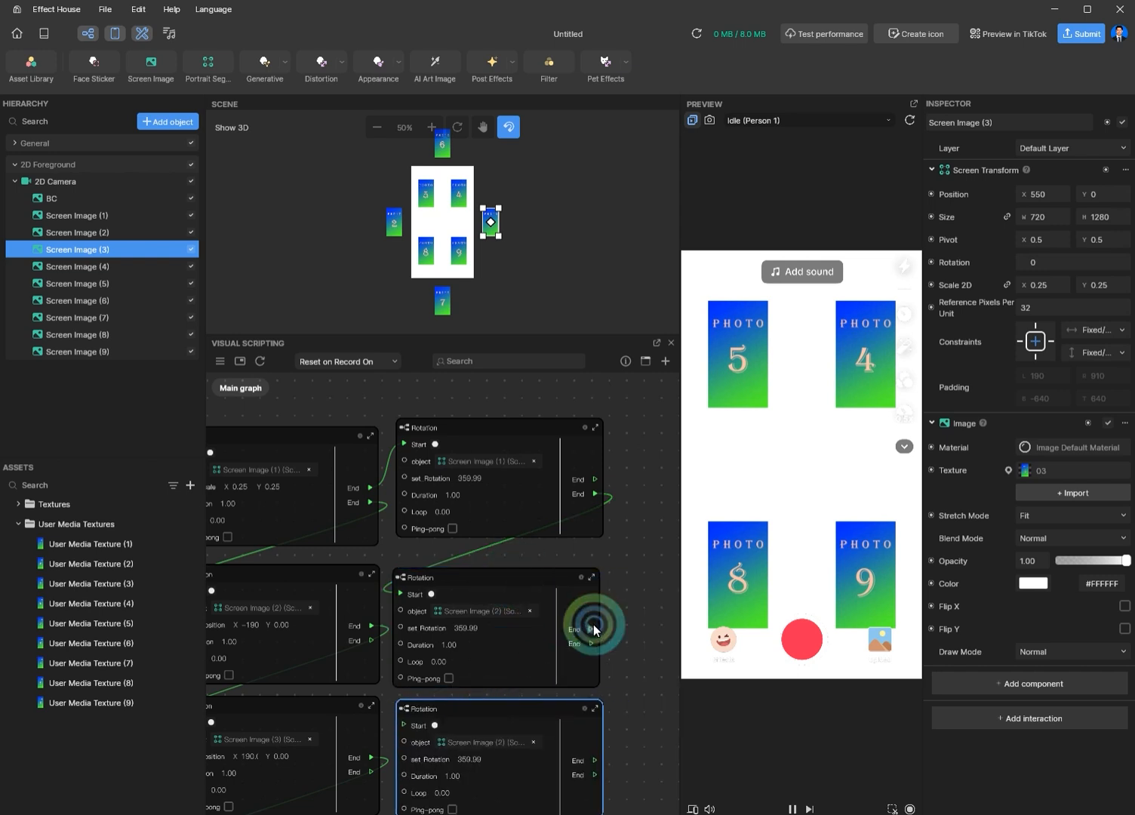
{"action": "left_click", "coordinate": [467, 742]}
{"action": "double_click", "coordinate": [610, 425]}
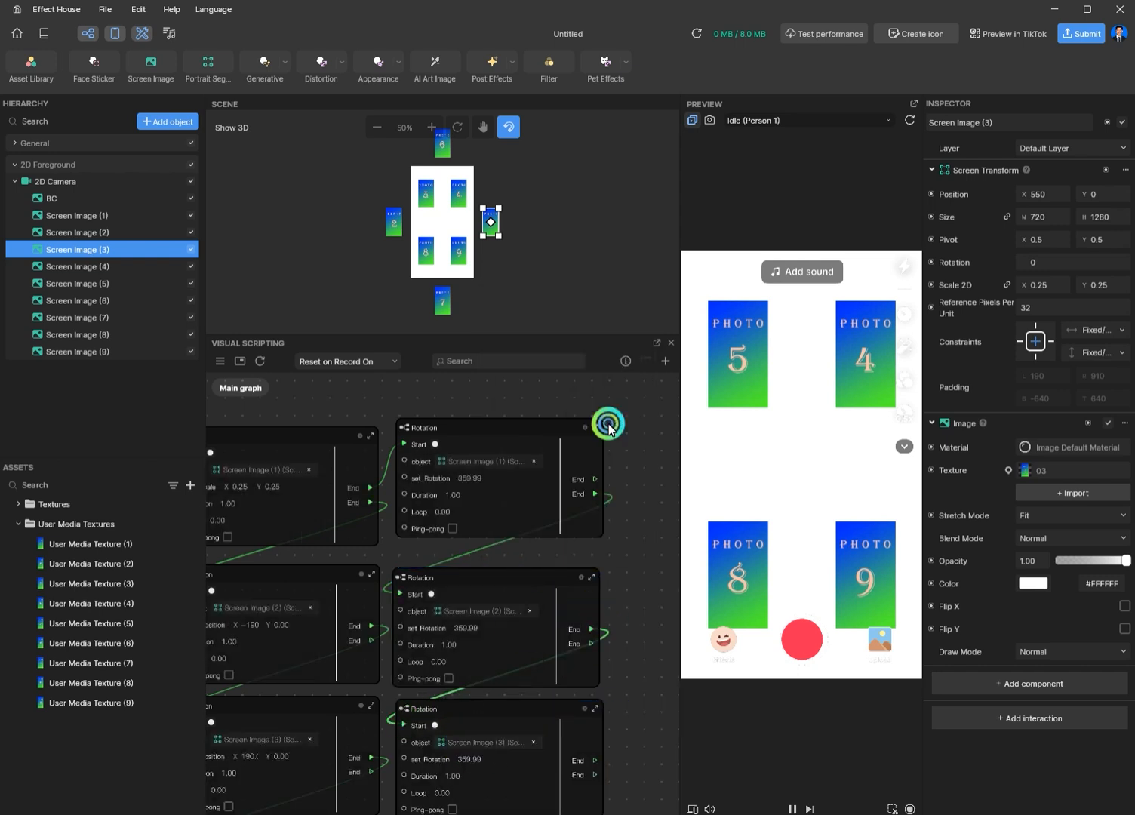
Duplicate the Screen Image (2) and (3) Rotation nodes below the originals and connect the original (3) node's End to the first copy's Start.
{"action": "scroll", "coordinate": [611, 649], "scroll_direction": "down", "scroll_amount": 5}
{"action": "left_click", "coordinate": [548, 519]}
{"action": "left_click", "coordinate": [545, 444], "text": "shift"}
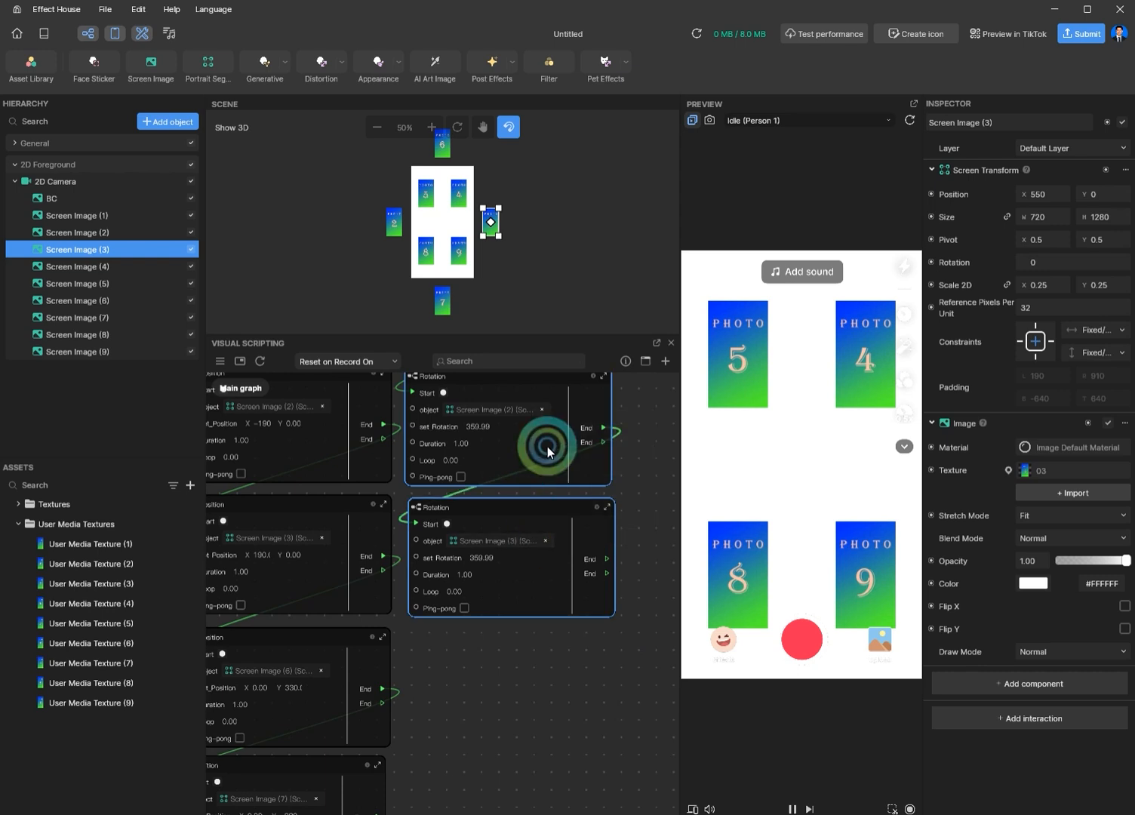
{"action": "key", "text": "ctrl+c"}
{"action": "key", "text": "ctrl+v"}
{"action": "left_click_drag", "start_coordinate": [612, 468], "coordinate": [469, 642]}
{"action": "left_click", "coordinate": [608, 571]}
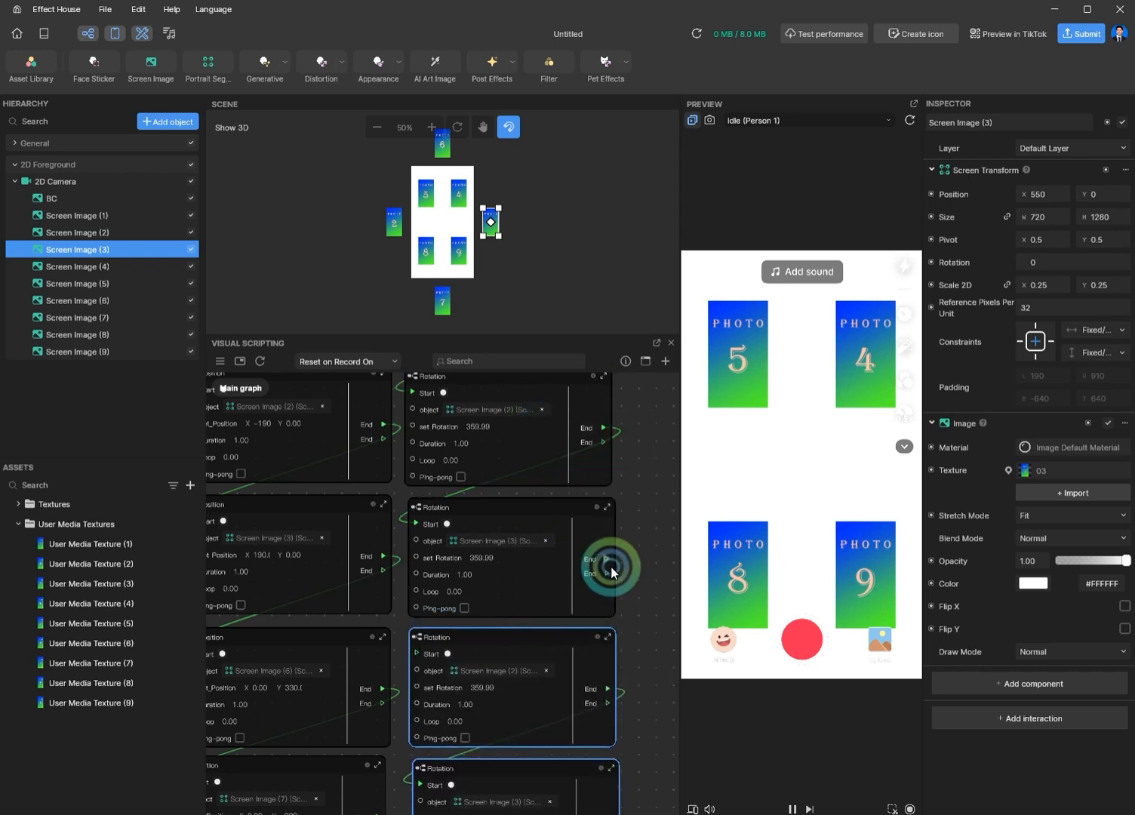
Set the objects of the two copied Rotation nodes to Screen Image (6) and Screen Image (7), and restart the preview.
{"action": "left_click", "coordinate": [483, 670]}
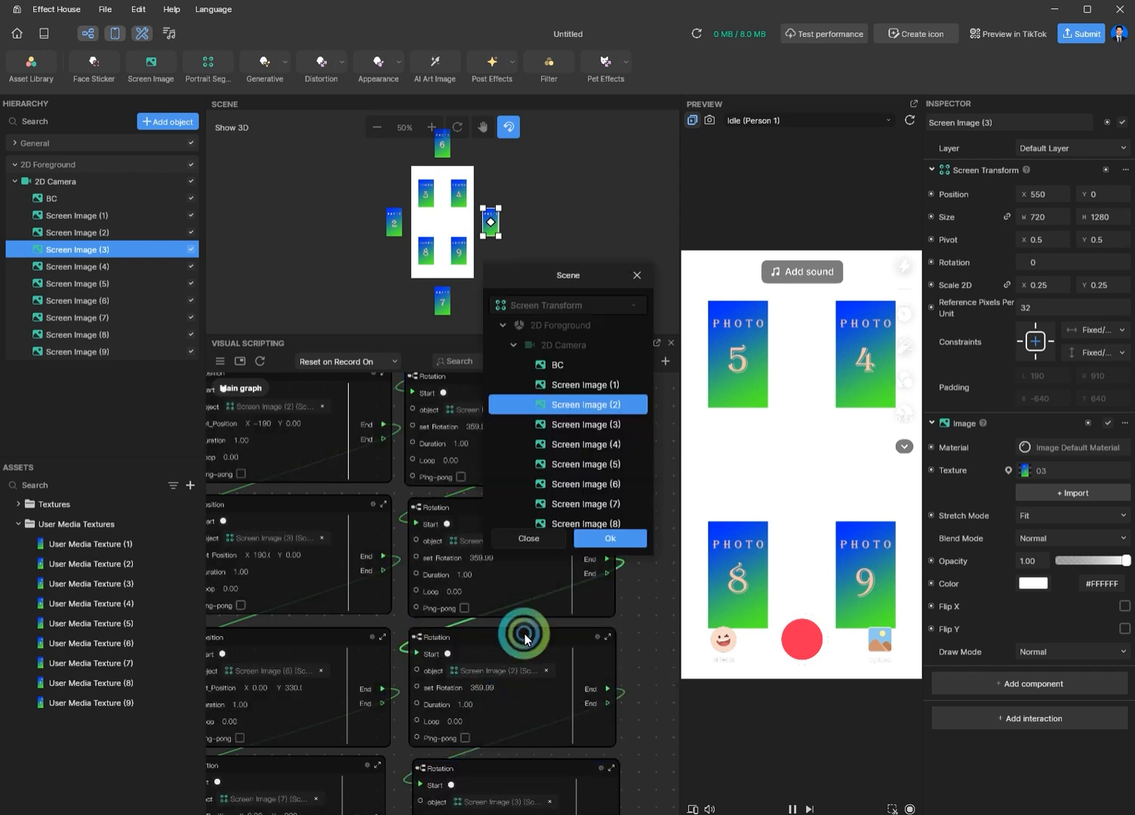
{"action": "double_click", "coordinate": [598, 473]}
{"action": "left_click", "coordinate": [496, 799]}
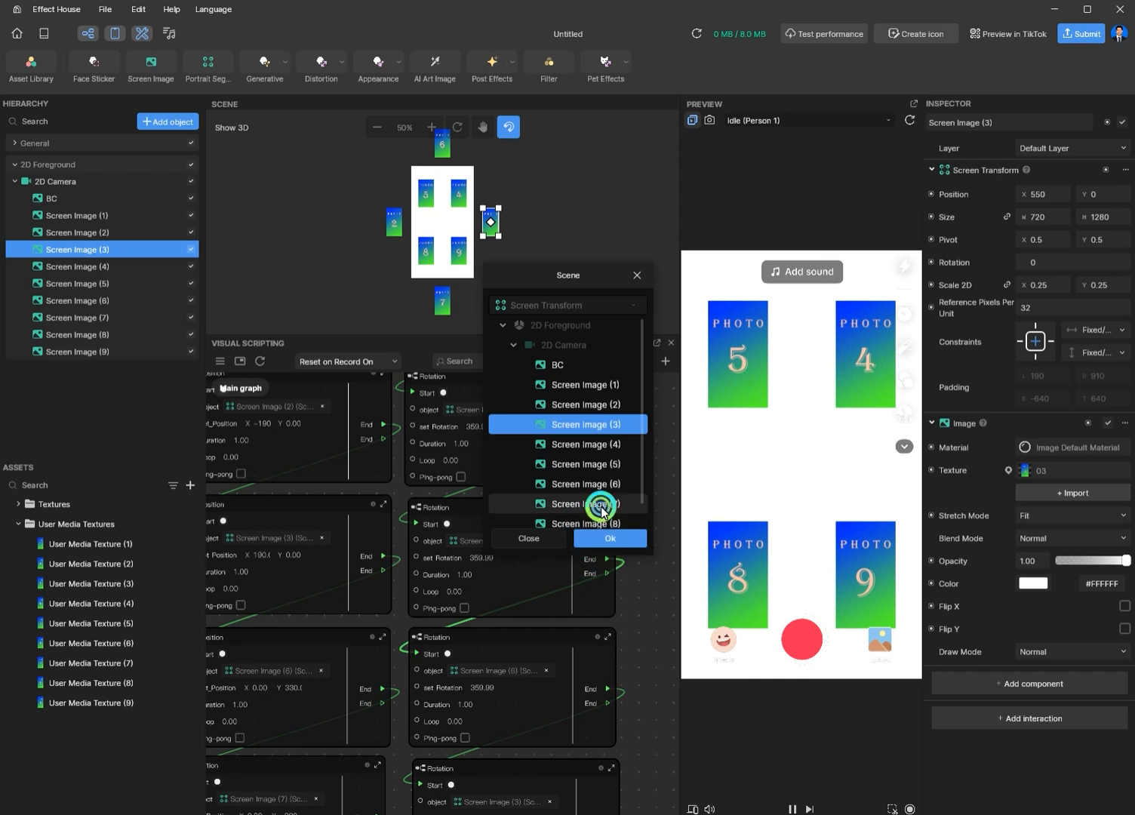
{"action": "double_click", "coordinate": [598, 503]}
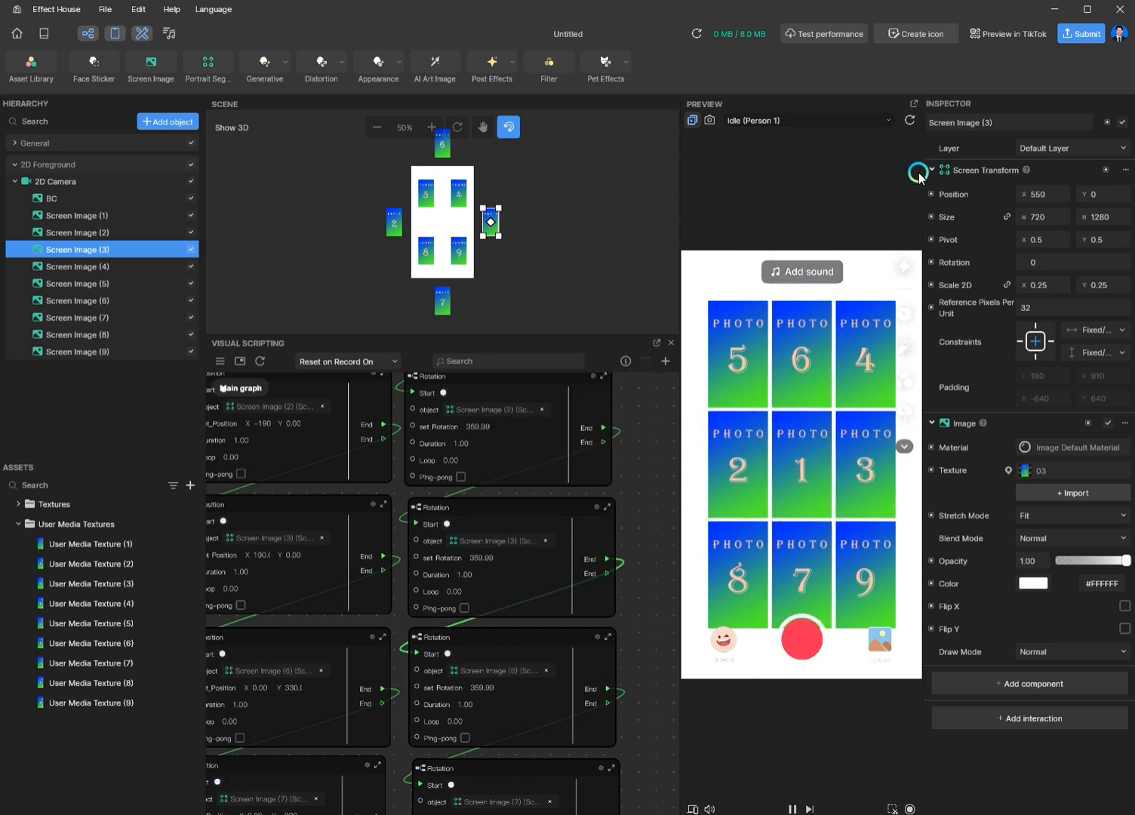
{"action": "left_click", "coordinate": [916, 121]}
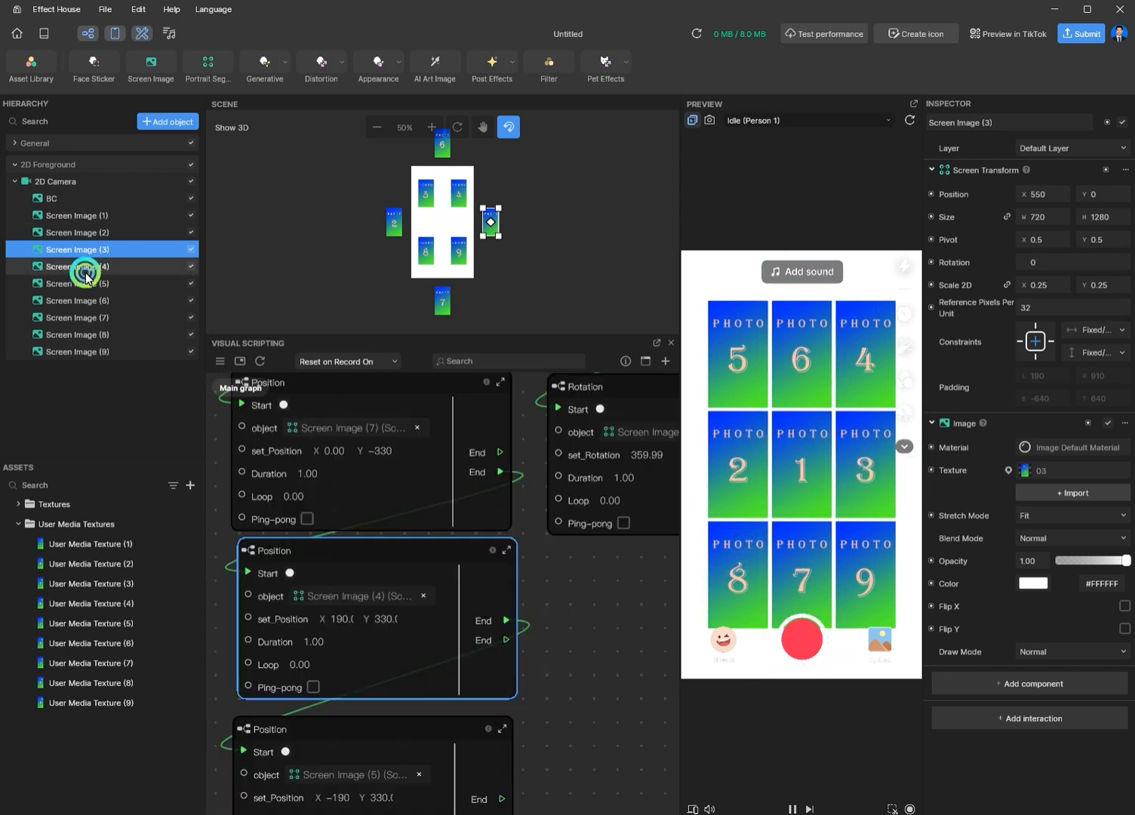
Move Screen Image (4) off the canvas past its right edge by setting its Position X to 550.
{"action": "left_click", "coordinate": [86, 272]}
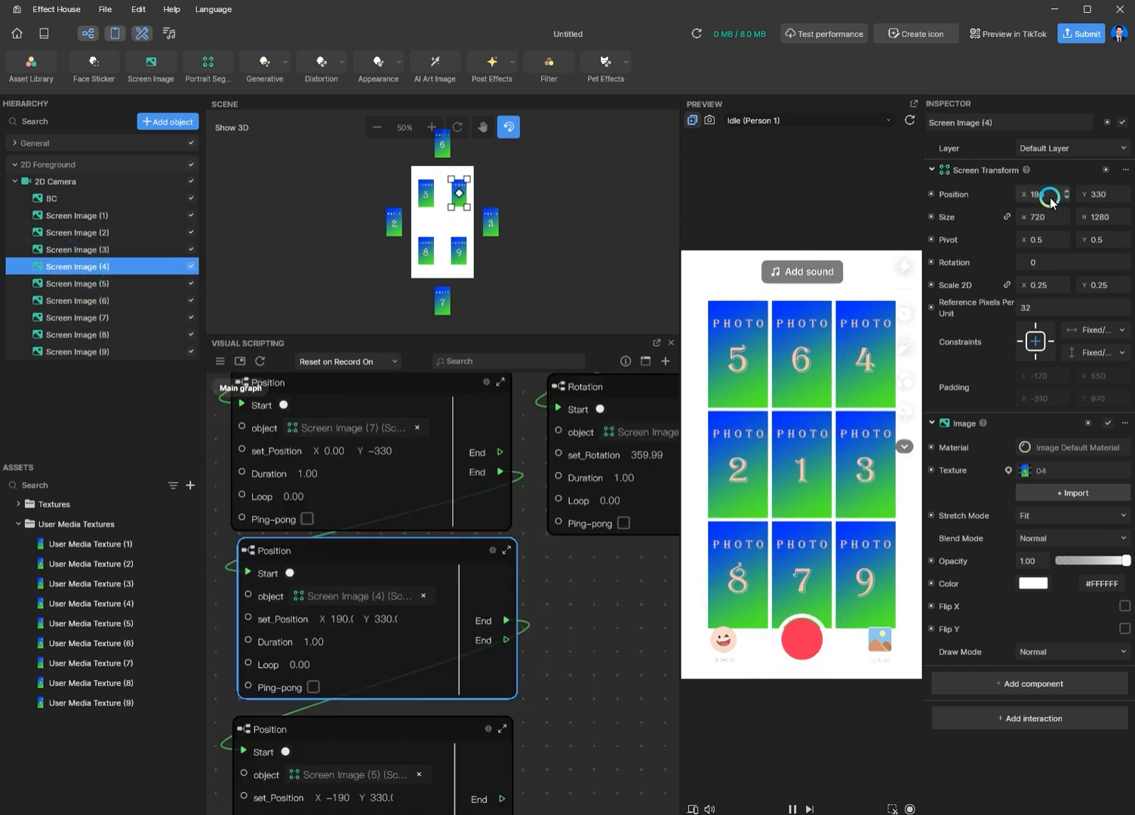
{"action": "left_click_drag", "start_coordinate": [1049, 197], "coordinate": [1011, 195]}
{"action": "type", "text": "550"}
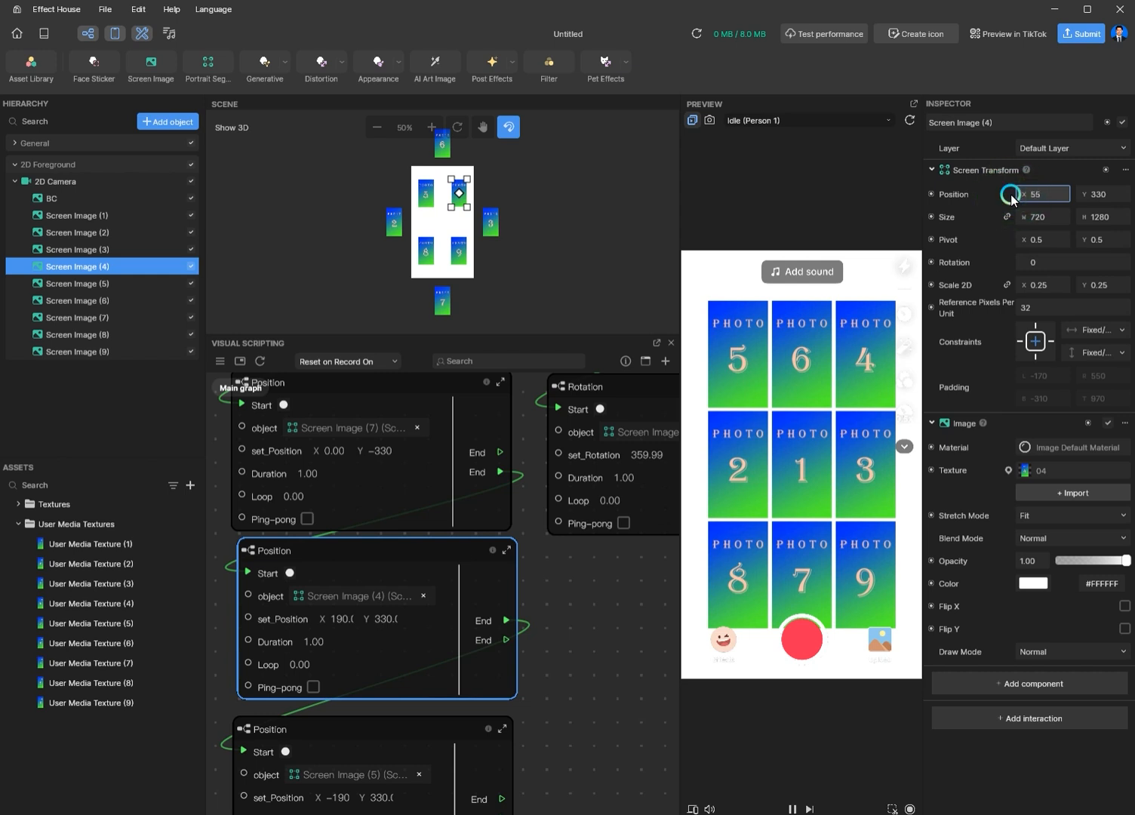
{"action": "key", "text": "Return"}
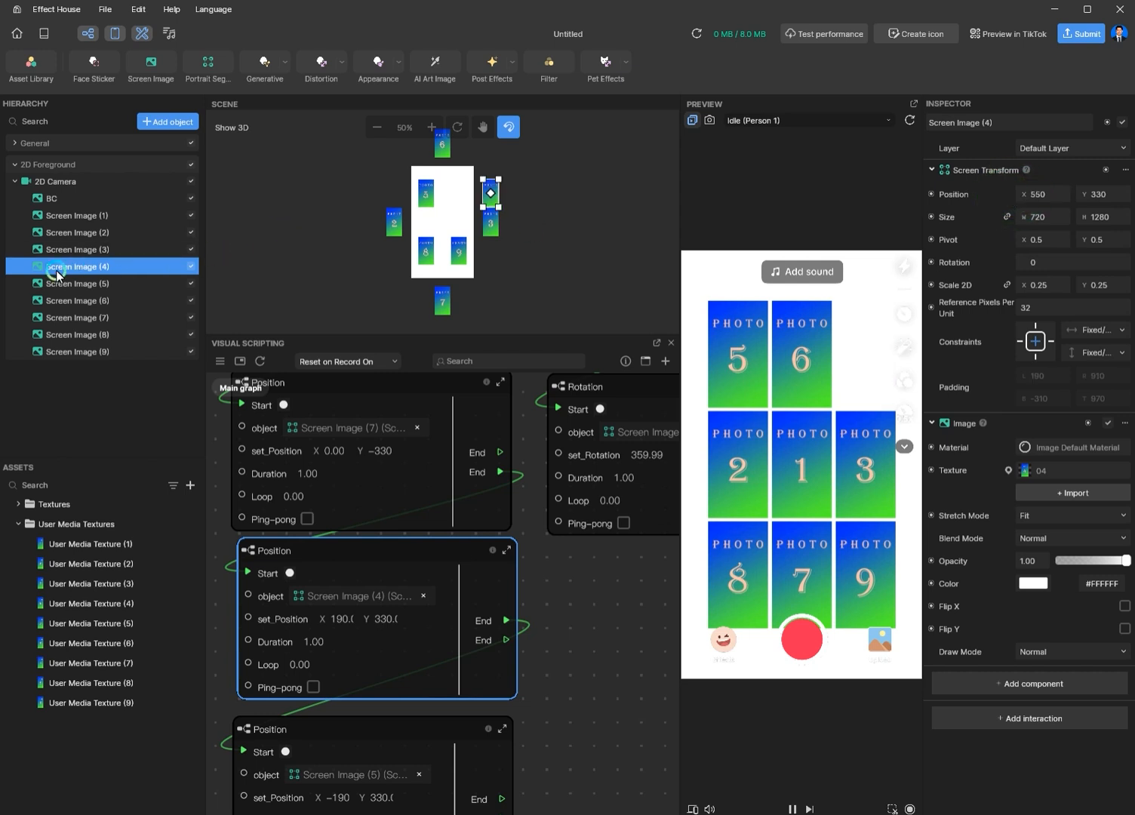
Move Screen Image (5) off the canvas past its left edge by setting its Position X to -550.
{"action": "left_click", "coordinate": [101, 283]}
{"action": "left_click_drag", "start_coordinate": [1043, 193], "coordinate": [1008, 202]}
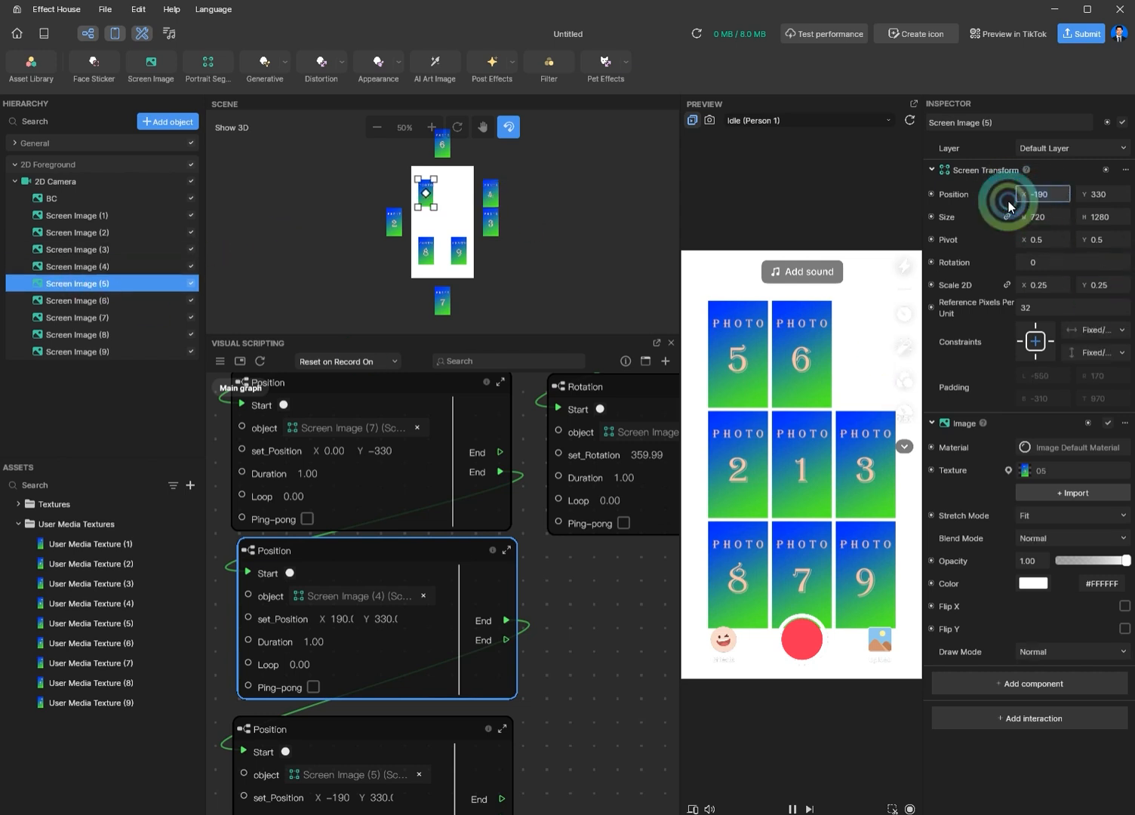
{"action": "type", "text": "-550"}
{"action": "key", "text": "Return"}
Move Screen Image (8) off the canvas past its left edge by setting its Position X to -550.
{"action": "left_click", "coordinate": [104, 334]}
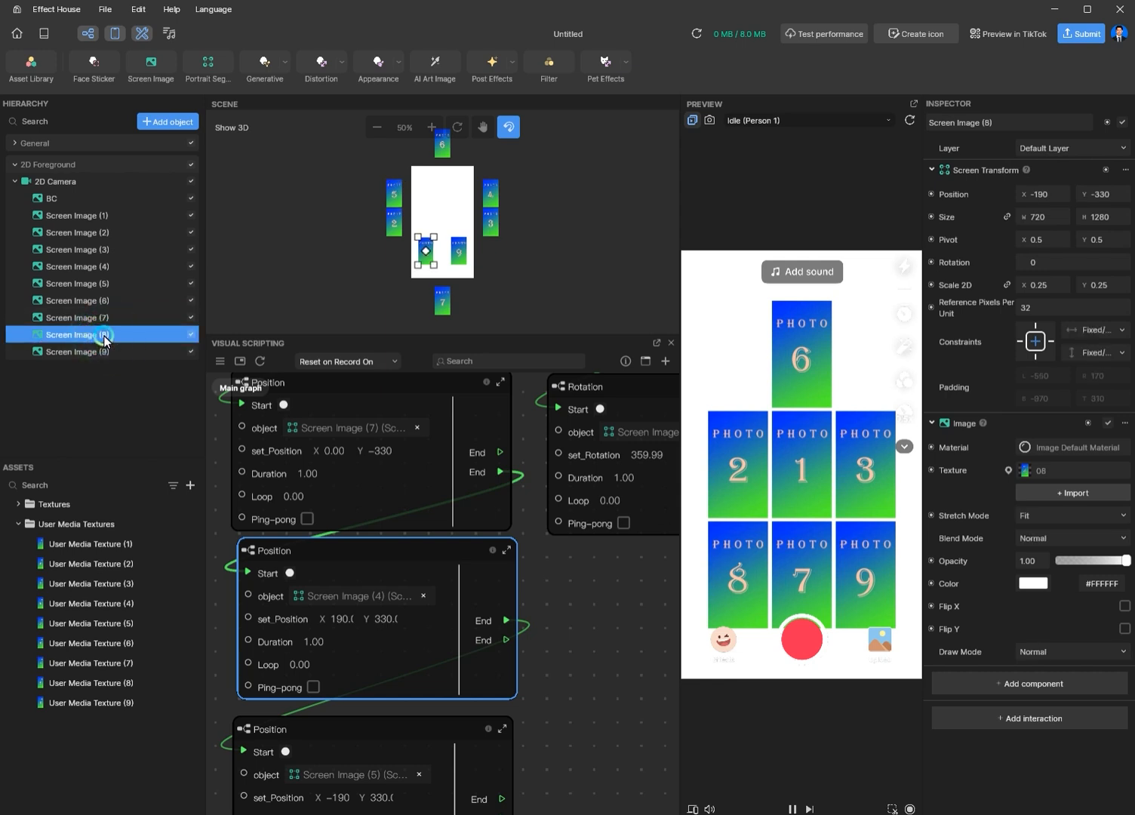
{"action": "left_click_drag", "start_coordinate": [1058, 195], "coordinate": [1005, 193]}
{"action": "type", "text": "-550"}
{"action": "key", "text": "Return"}
Move Screen Image (9) off the canvas past its right edge by setting its Position X to 550.
{"action": "left_click", "coordinate": [917, 219]}
{"action": "type", "text": "550"}
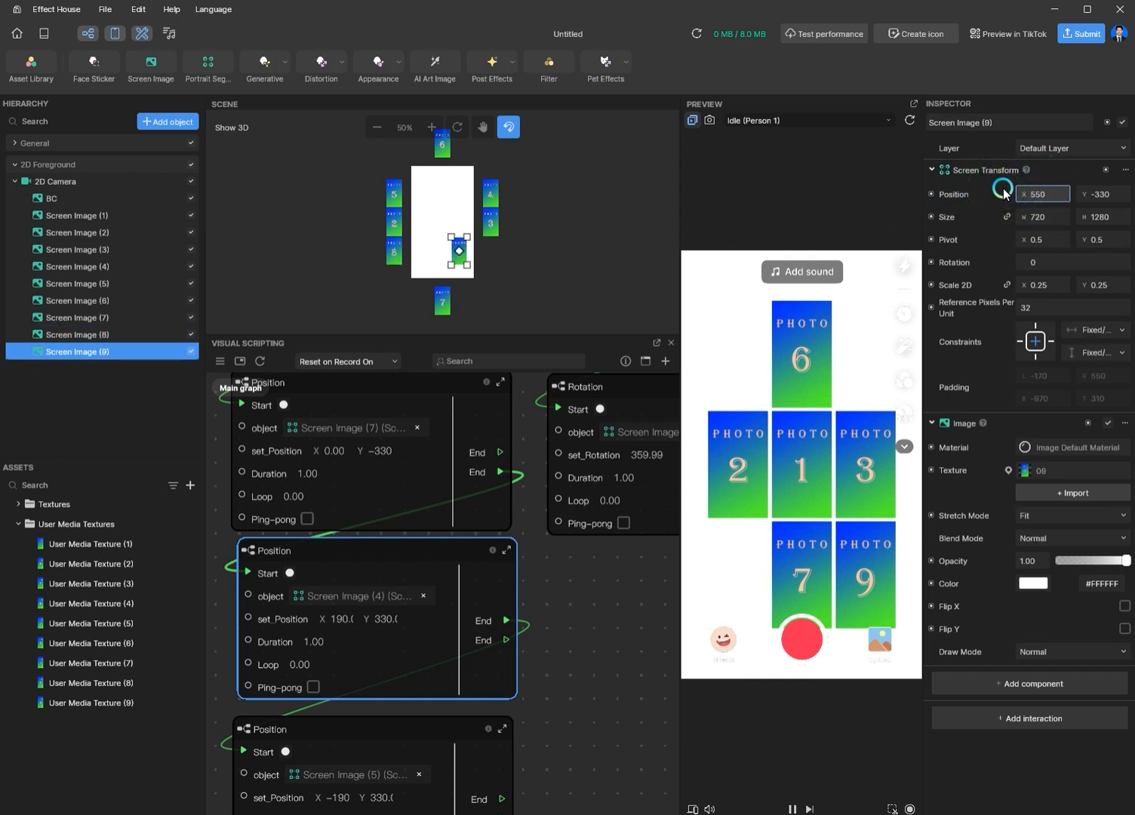
{"action": "key", "text": "Return"}
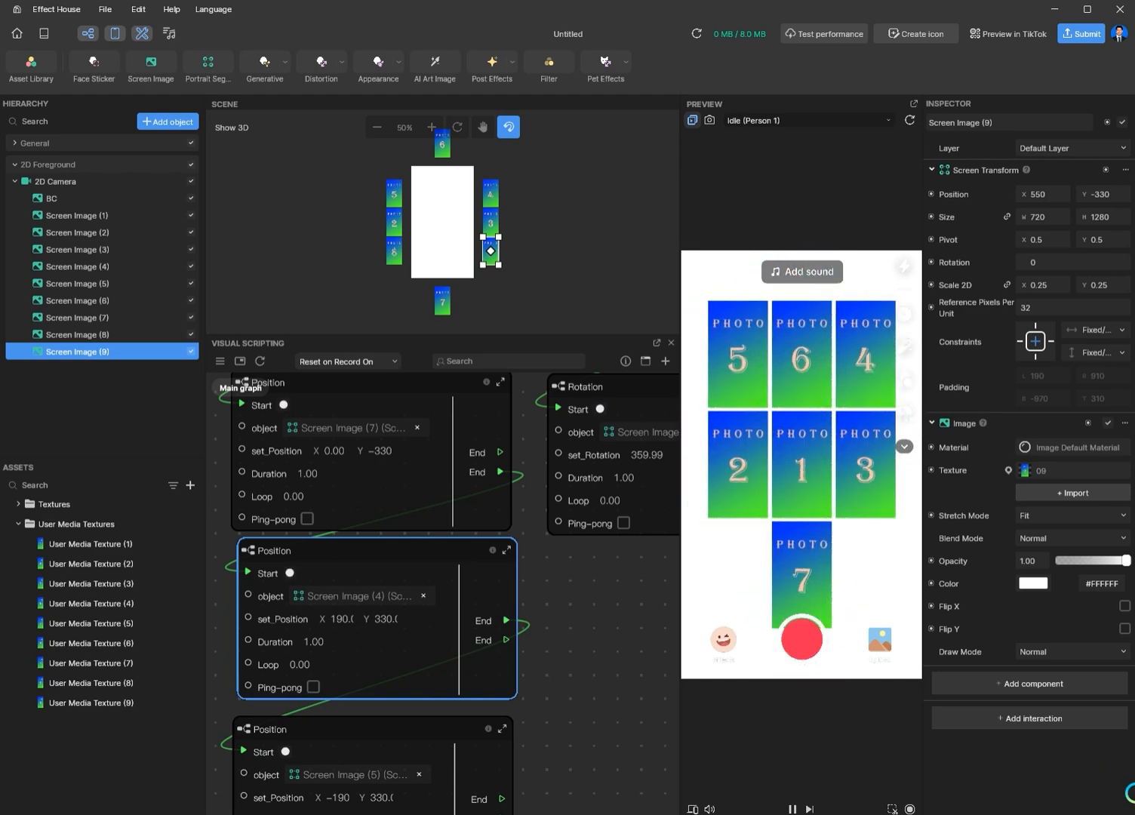
Set the Duration of the Position nodes for Screen Image (9), (8), (5) and (4) to 0.5, and play the animation in the preview.
{"action": "scroll", "coordinate": [581, 744], "scroll_direction": "down", "scroll_amount": 4}
{"action": "middle_click_drag", "start_coordinate": [519, 799], "coordinate": [520, 557]}
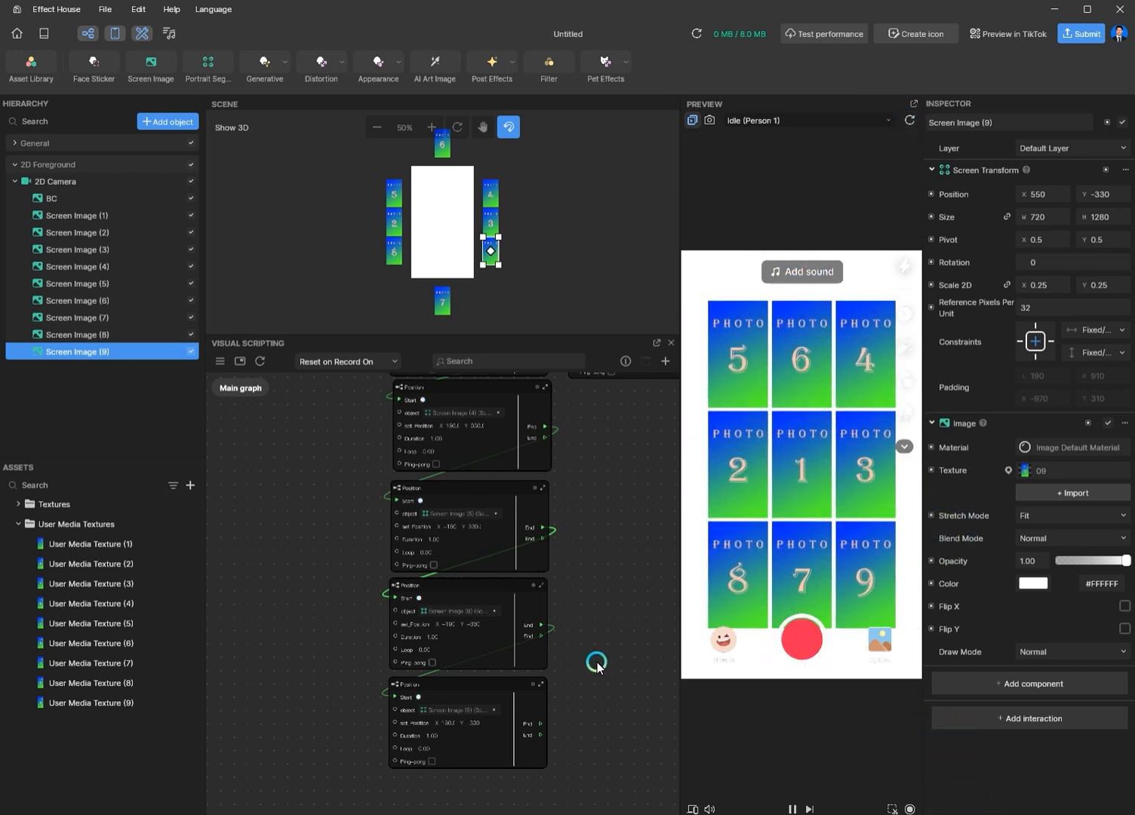
{"action": "middle_click_drag", "start_coordinate": [597, 663], "coordinate": [608, 693]}
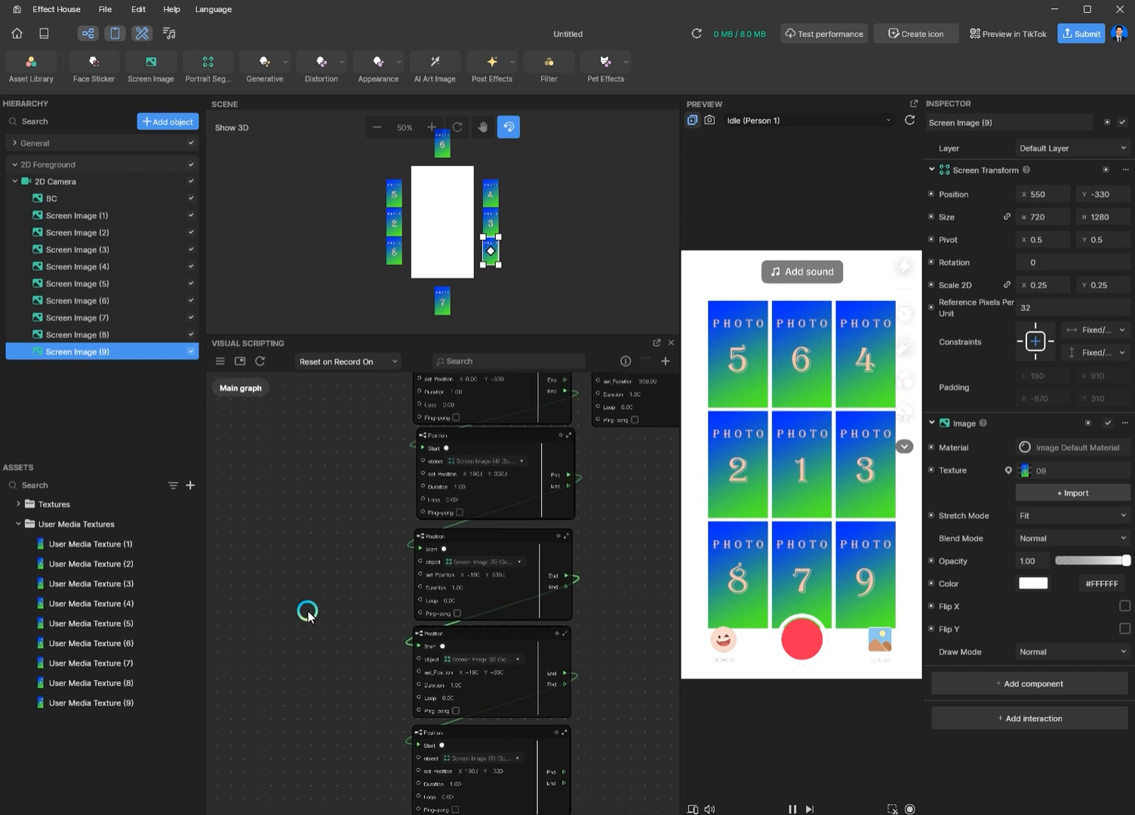
{"action": "middle_click_drag", "start_coordinate": [308, 615], "coordinate": [327, 576]}
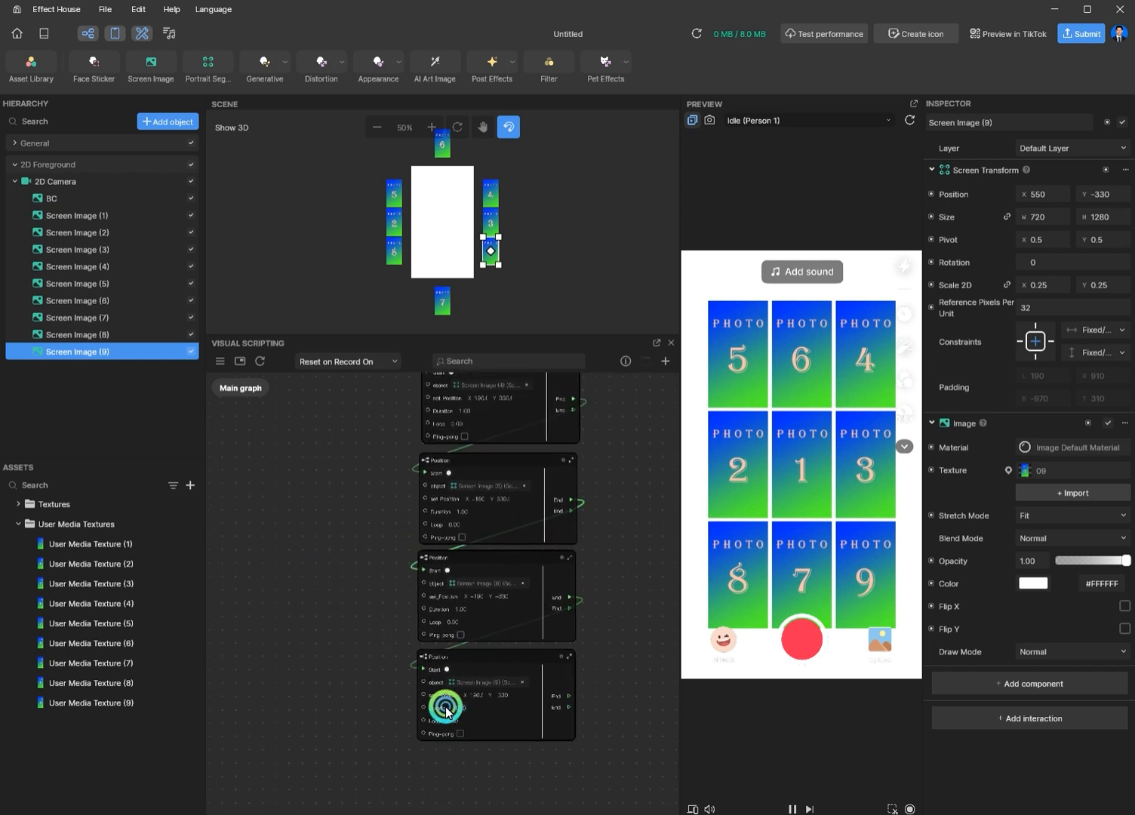
{"action": "scroll", "coordinate": [458, 624], "scroll_direction": "up", "scroll_amount": 1}
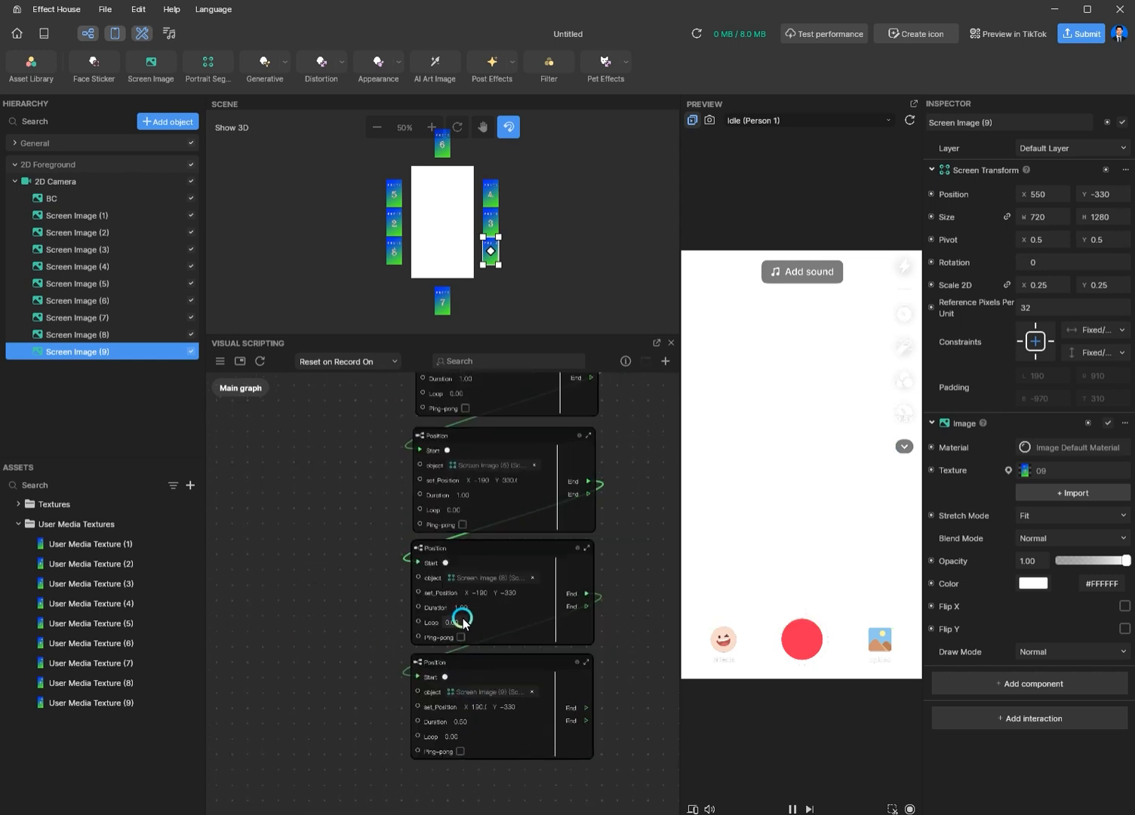
{"action": "double_click", "coordinate": [445, 607]}
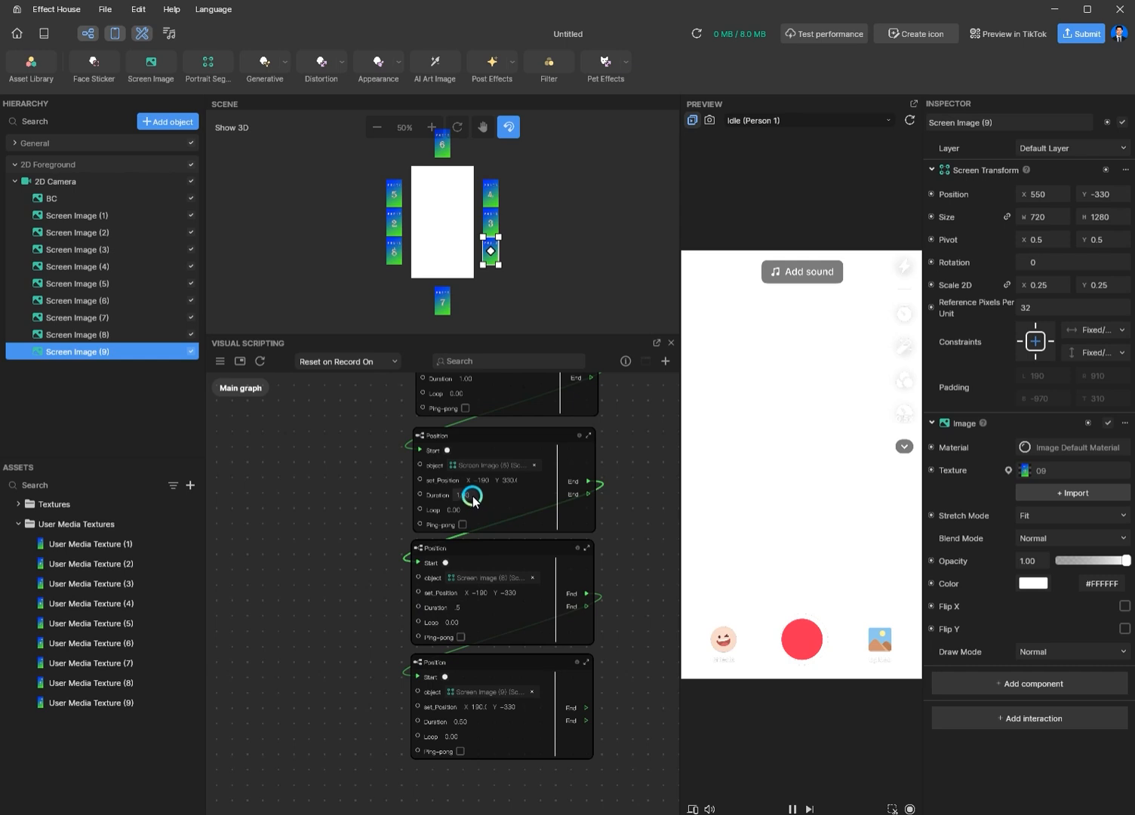
{"action": "left_click", "coordinate": [461, 514]}
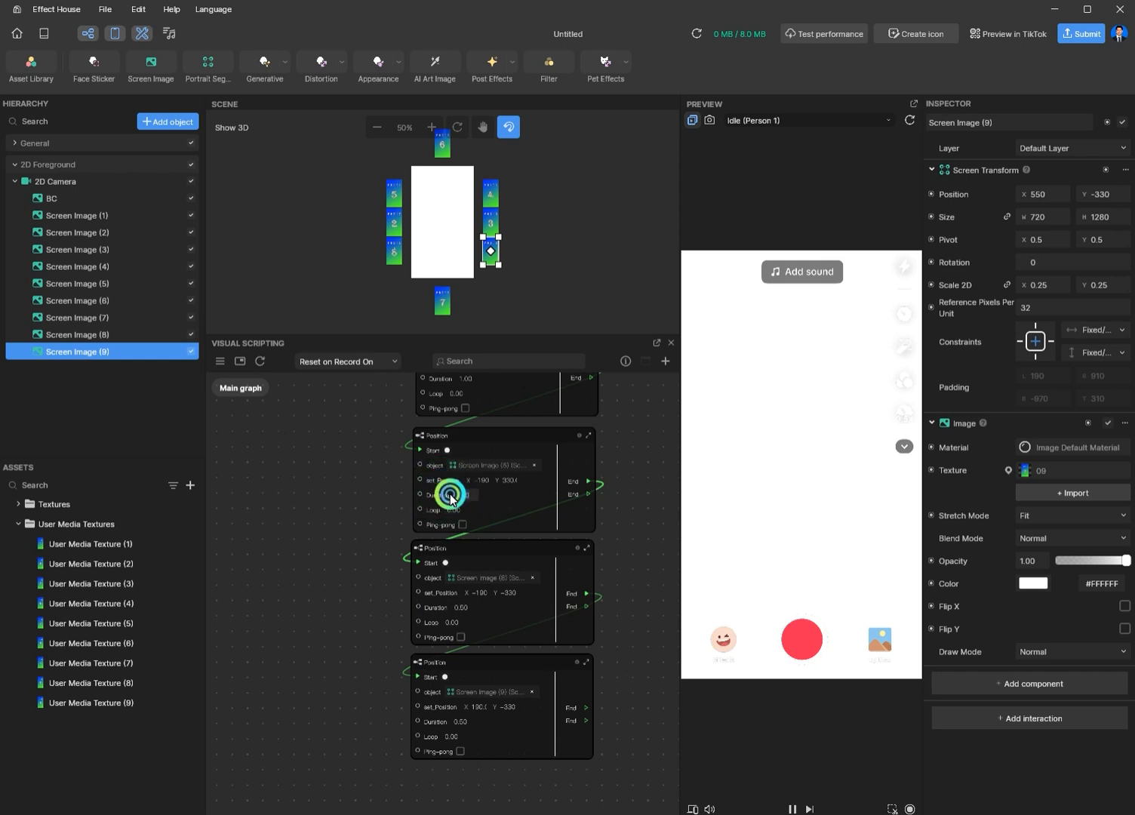
{"action": "type", "text": ".6"}
{"action": "left_click", "coordinate": [477, 386]}
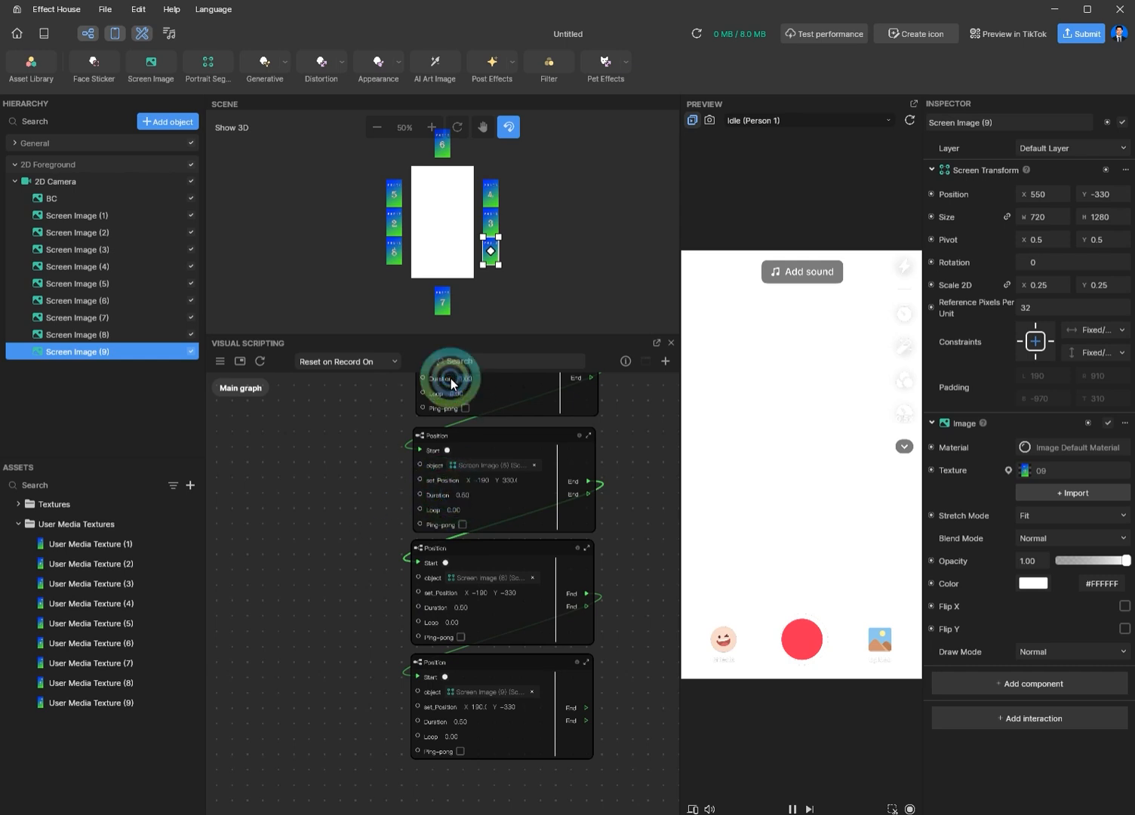
{"action": "left_click", "coordinate": [836, 489]}
{"action": "left_click", "coordinate": [834, 769]}
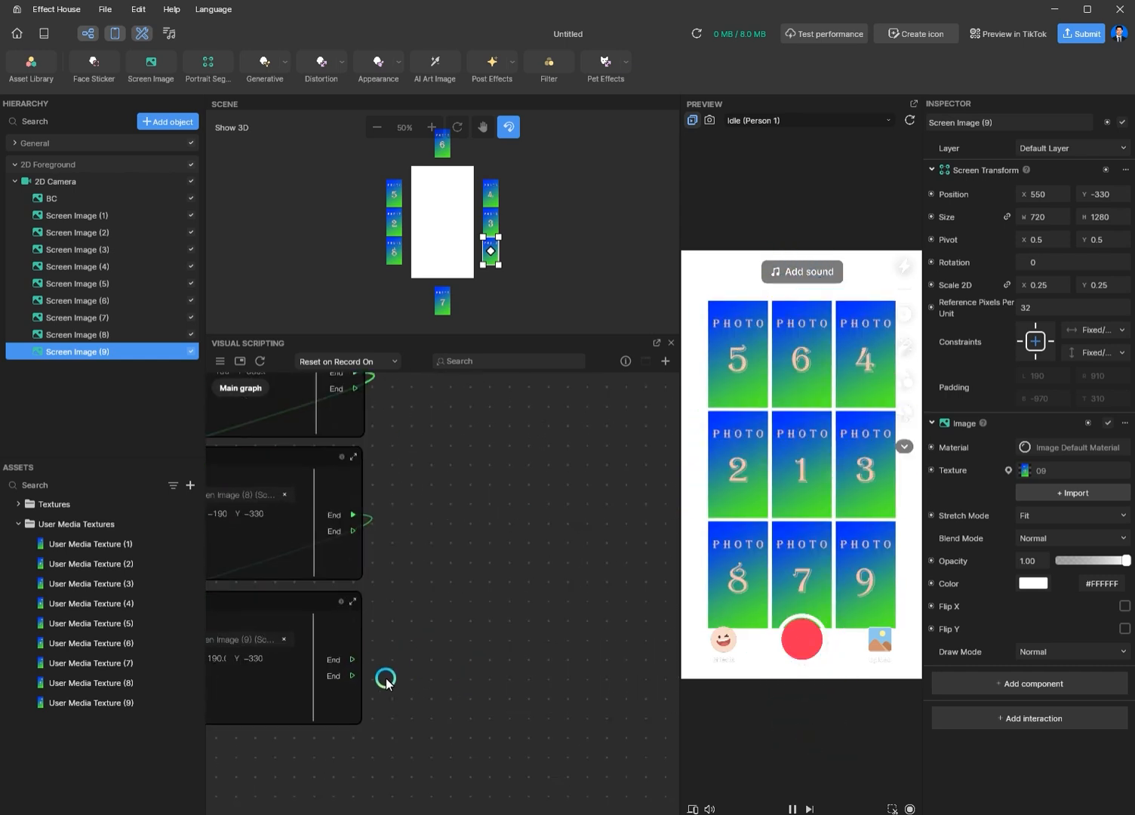
Add a Wait for Seconds node to the second End of the Screen Image (9) Position node, with Start set to 2.
{"action": "left_click_drag", "start_coordinate": [355, 676], "coordinate": [411, 685]}
{"action": "type", "text": "wa"}
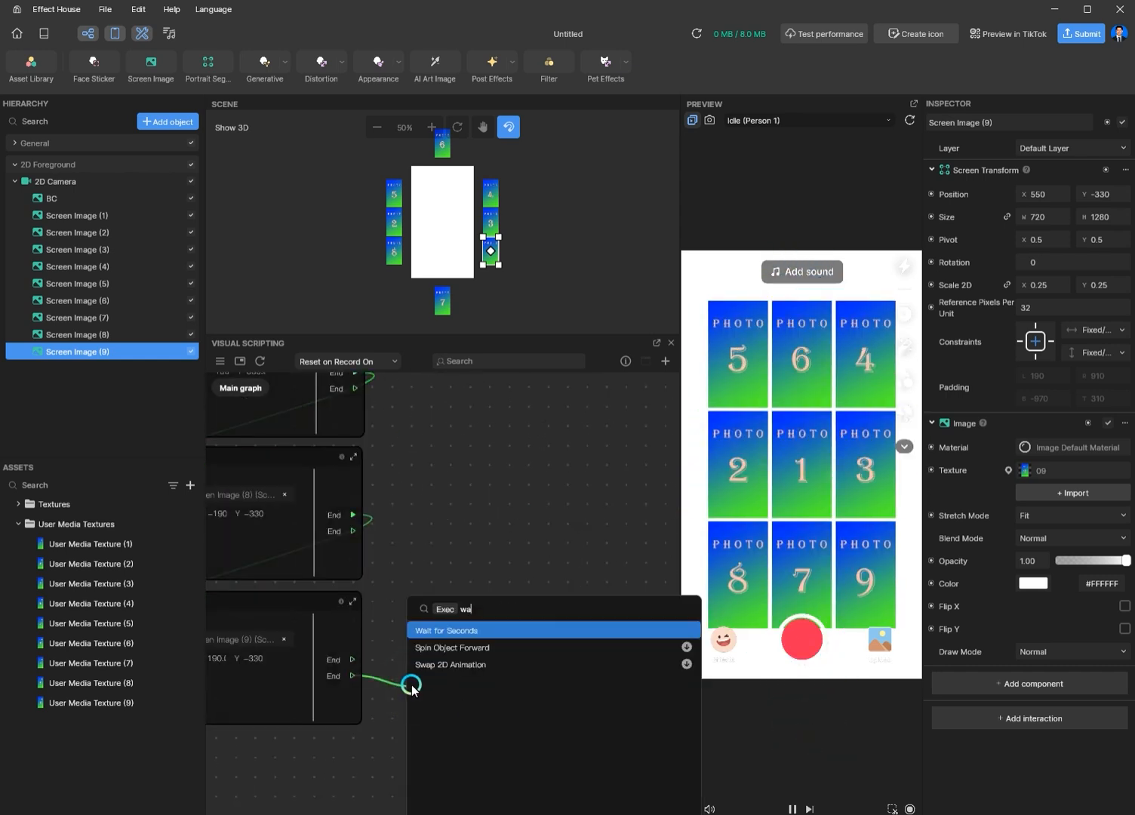
{"action": "type", "text": "it"}
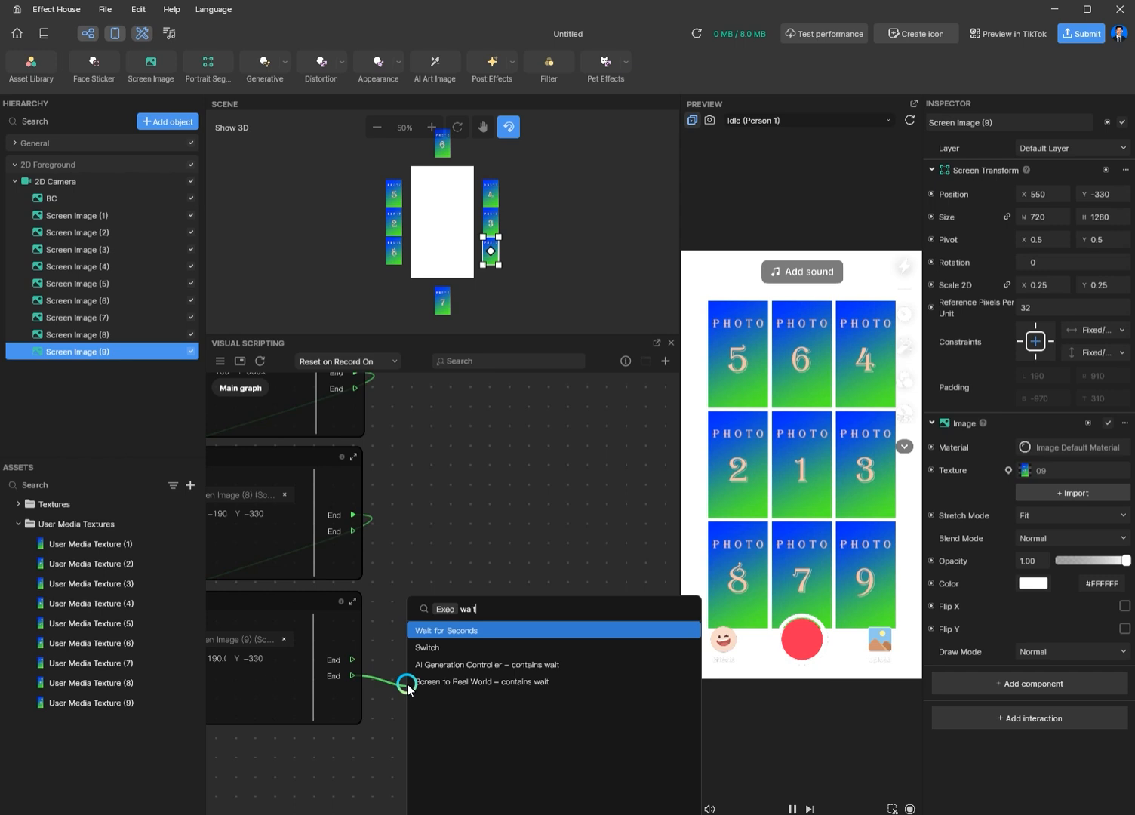
{"action": "key", "text": "Return"}
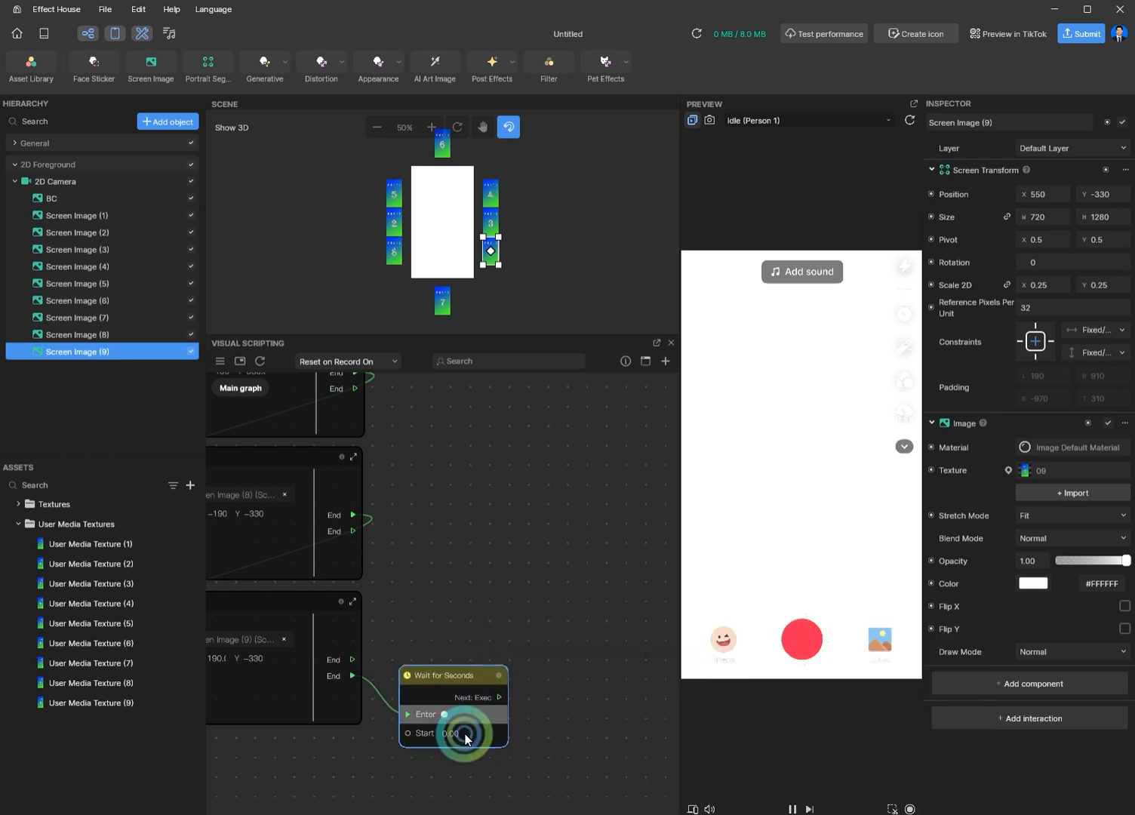
{"action": "left_click", "coordinate": [433, 733]}
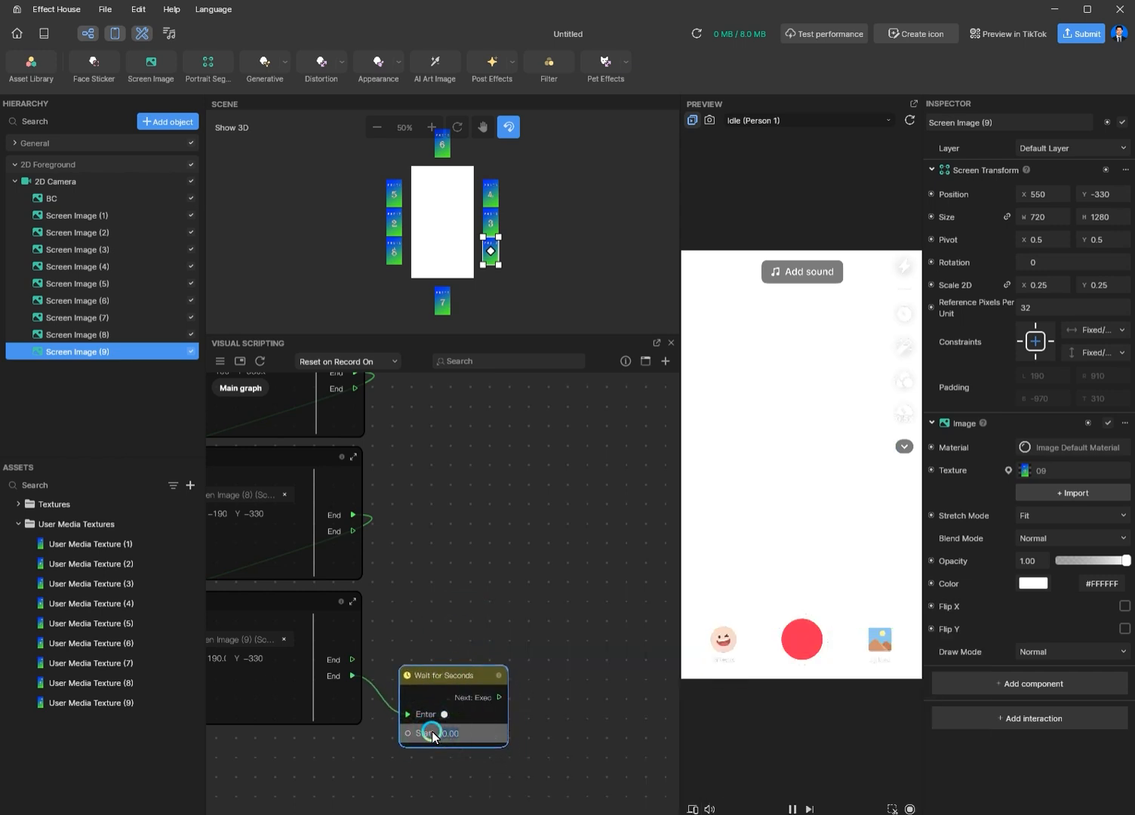
{"action": "type", "text": "2"}
{"action": "key", "text": "Return"}
Duplicate the Position nodes for Screen Image (2) to (9) beside the Wait for Seconds node, and connect its Next to the first copy's Start.
{"action": "scroll", "coordinate": [481, 510], "scroll_direction": "down", "scroll_amount": 8}
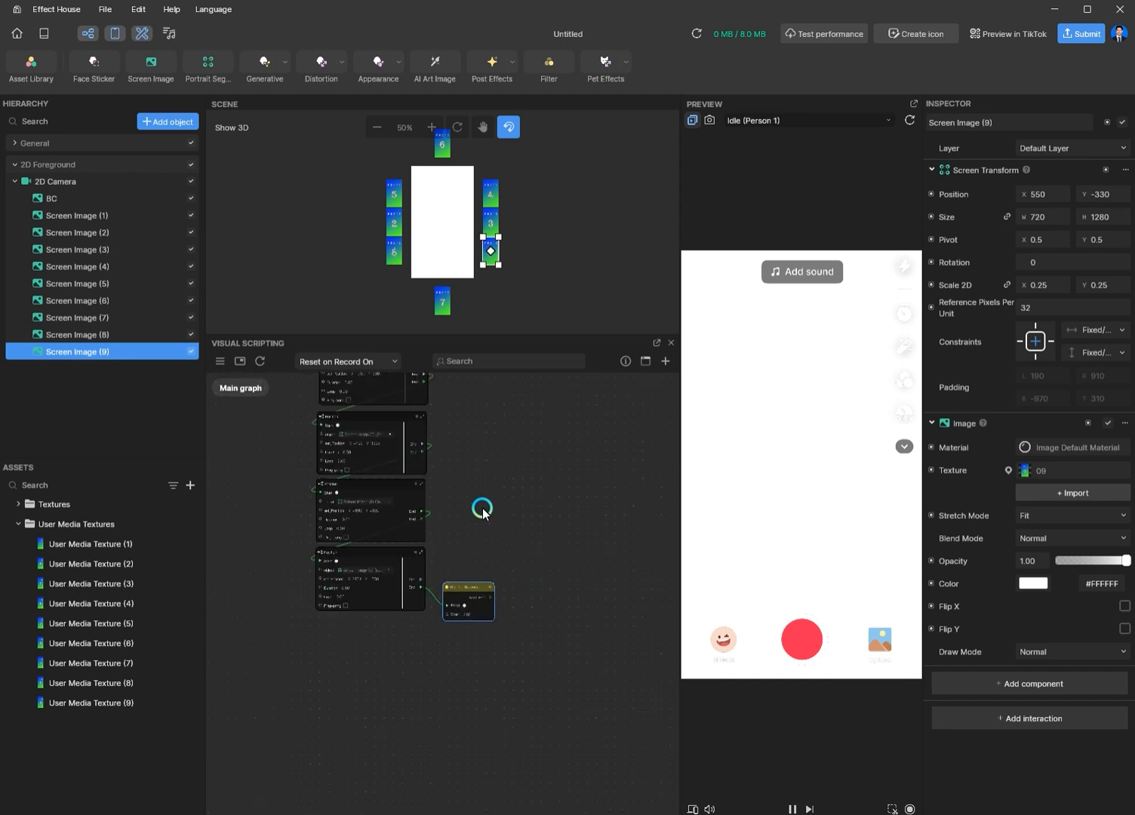
{"action": "middle_click_drag", "start_coordinate": [482, 511], "coordinate": [480, 650]}
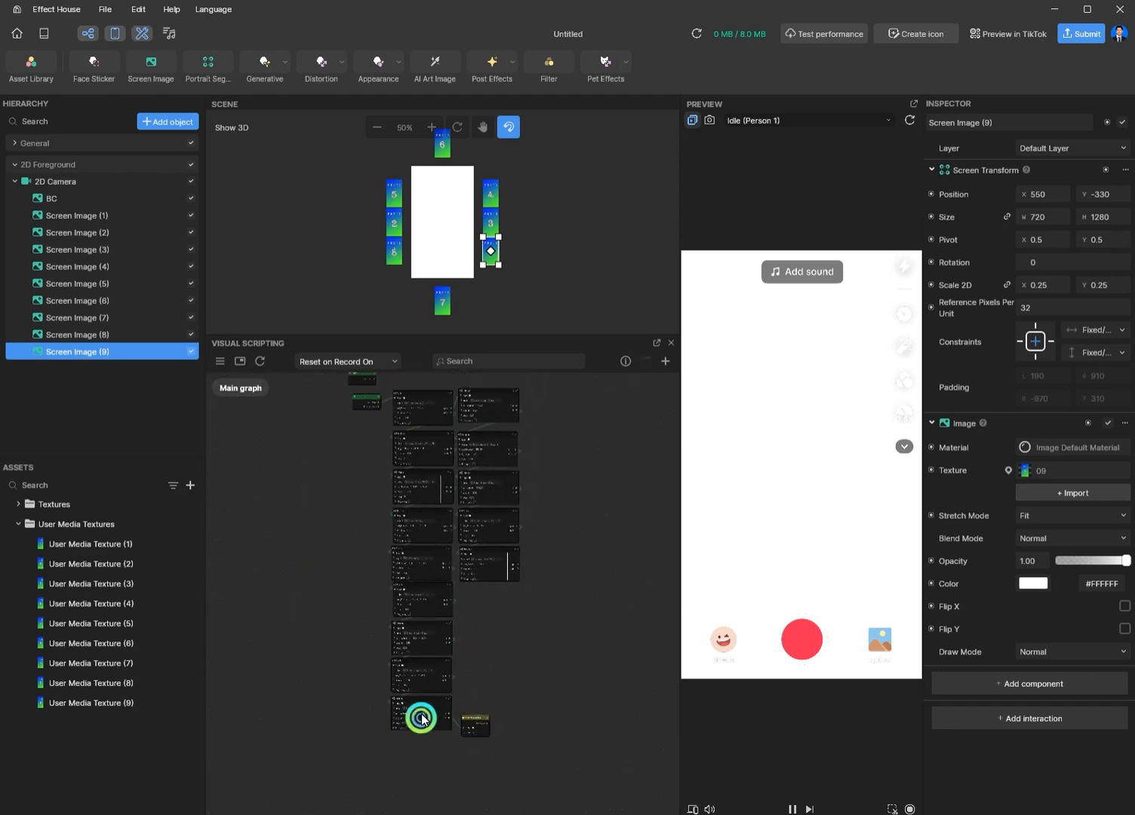
{"action": "left_click", "coordinate": [422, 676], "text": "ctrl"}
{"action": "left_click", "coordinate": [421, 638], "text": "ctrl"}
{"action": "left_click", "coordinate": [421, 600], "text": "ctrl"}
{"action": "left_click", "coordinate": [421, 563], "text": "ctrl"}
{"action": "left_click", "coordinate": [420, 526], "text": "ctrl"}
{"action": "left_click", "coordinate": [417, 434], "text": "ctrl"}
{"action": "key", "text": "ctrl+c"}
{"action": "key", "text": "ctrl+v"}
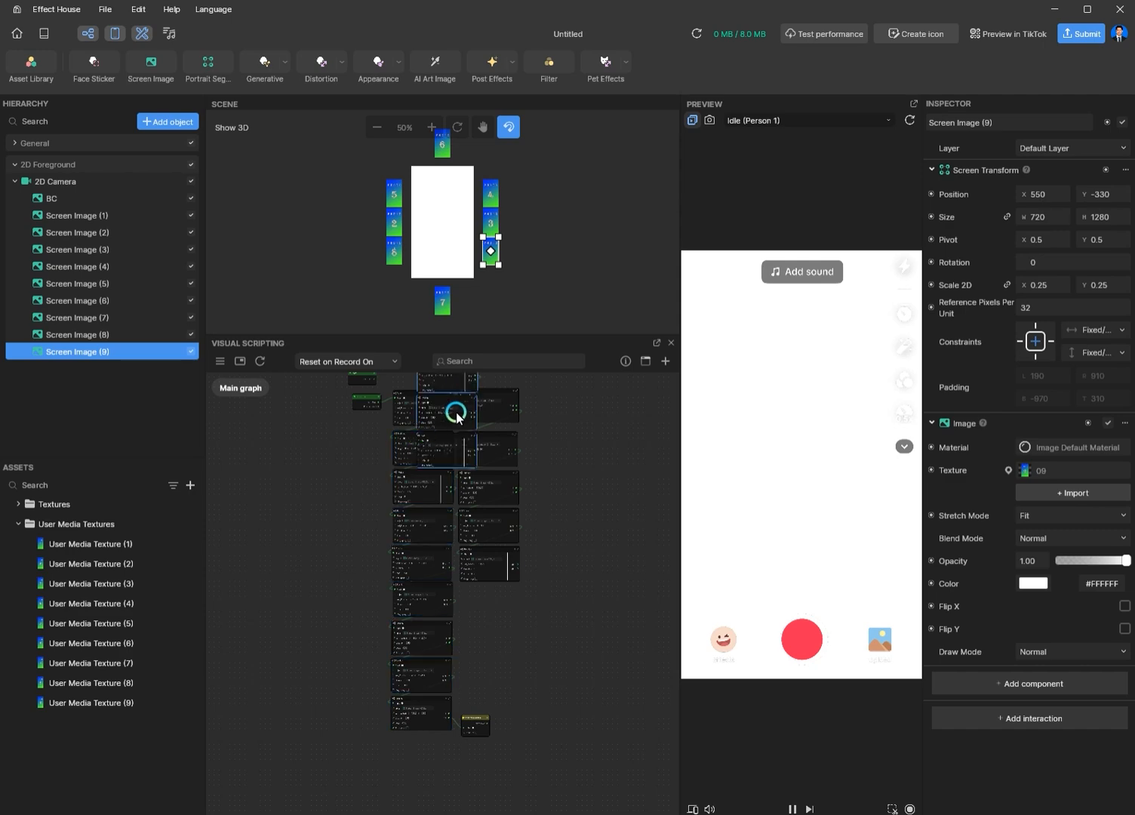
{"action": "left_click_drag", "start_coordinate": [449, 395], "coordinate": [532, 783]}
{"action": "scroll", "coordinate": [477, 619], "scroll_direction": "up", "scroll_amount": 5}
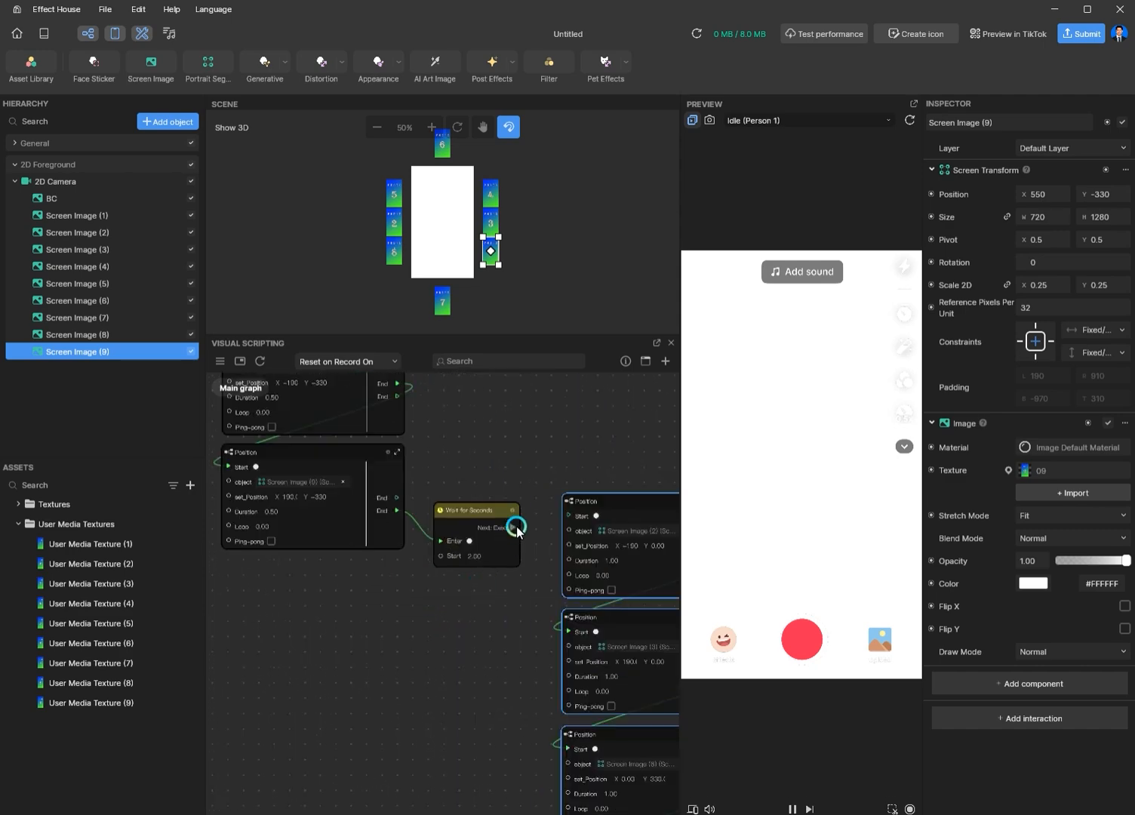
{"action": "left_click_drag", "start_coordinate": [515, 528], "coordinate": [567, 517]}
Set set_Position X to -550 in the copied Screen Image (2) Position node and to 550 in the copied Screen Image (3) node.
{"action": "left_click_drag", "start_coordinate": [535, 640], "coordinate": [362, 664]}
{"action": "scroll", "coordinate": [362, 644], "scroll_direction": "up", "scroll_amount": 4}
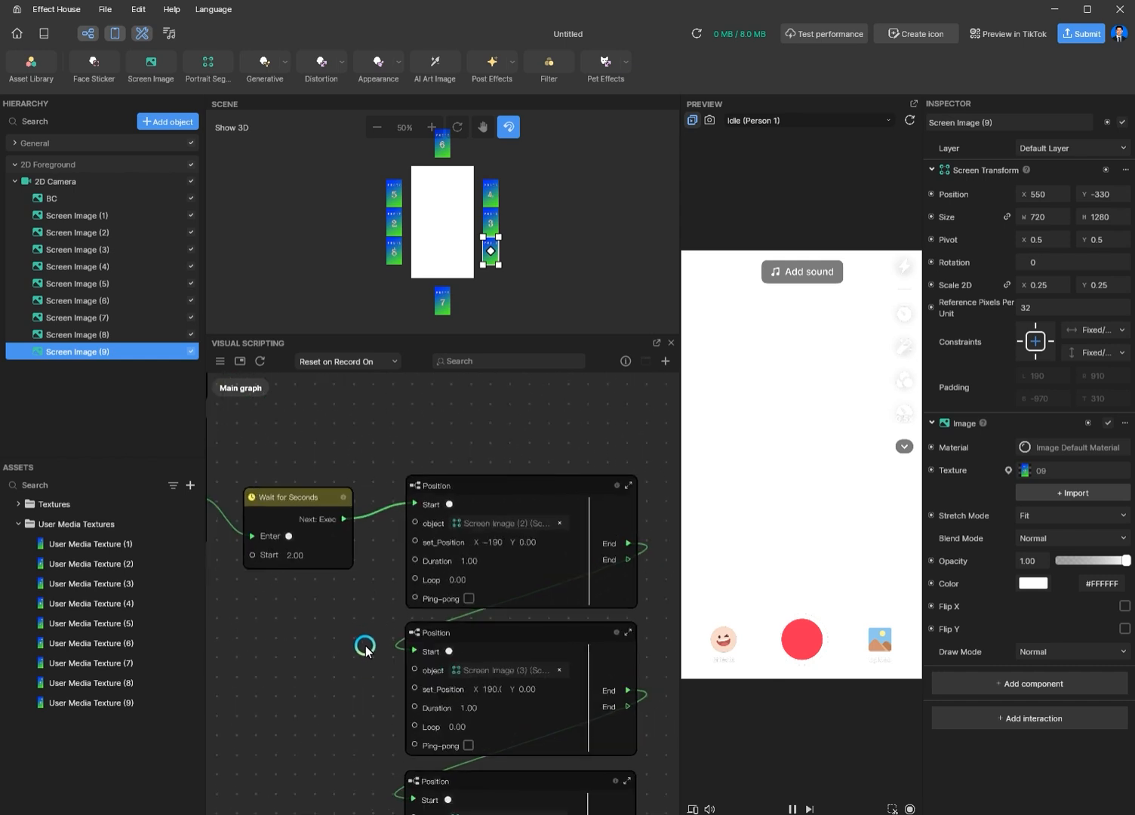
{"action": "left_click", "coordinate": [94, 233]}
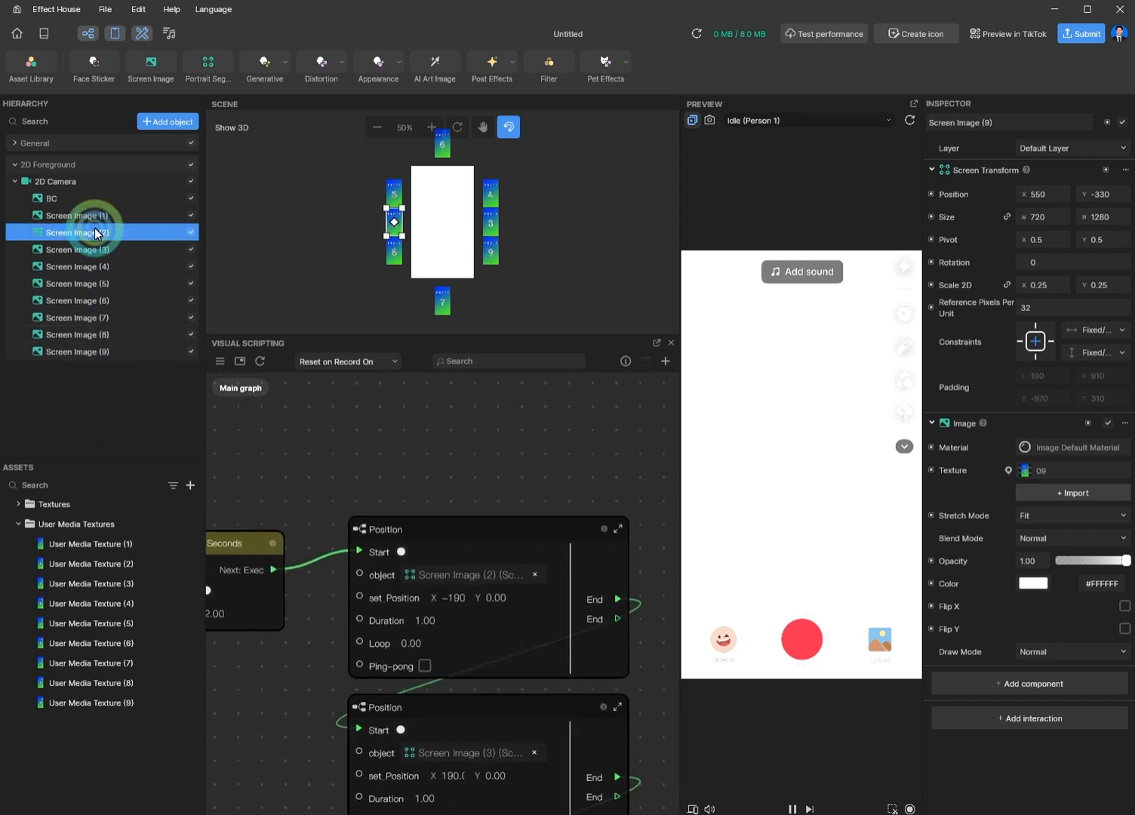
{"action": "double_click", "coordinate": [450, 604]}
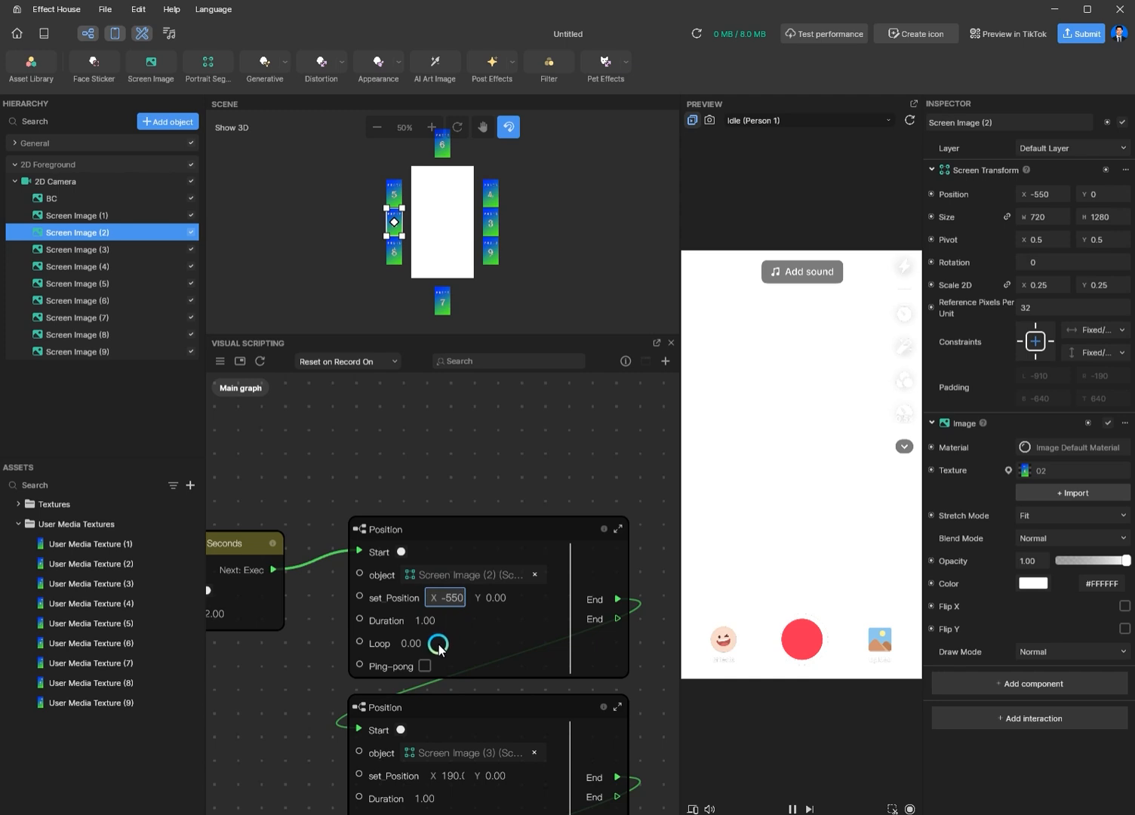
{"action": "left_click", "coordinate": [66, 248]}
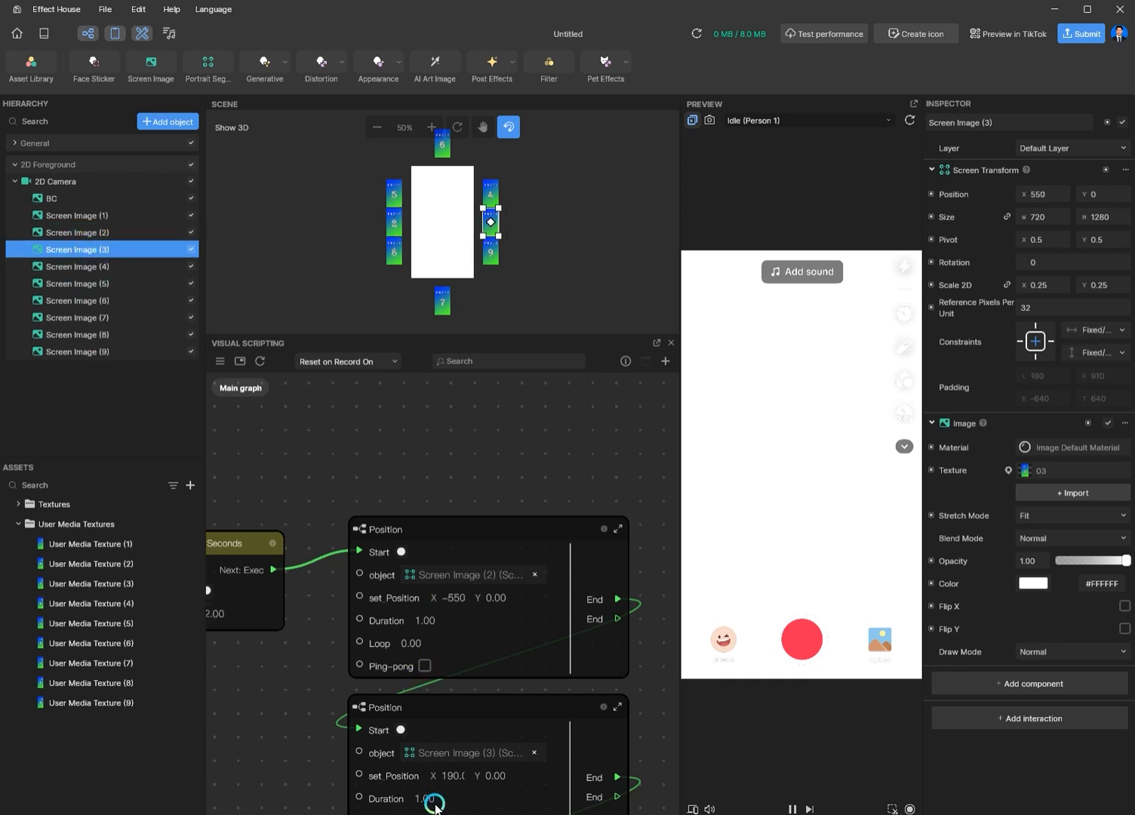
{"action": "double_click", "coordinate": [452, 775]}
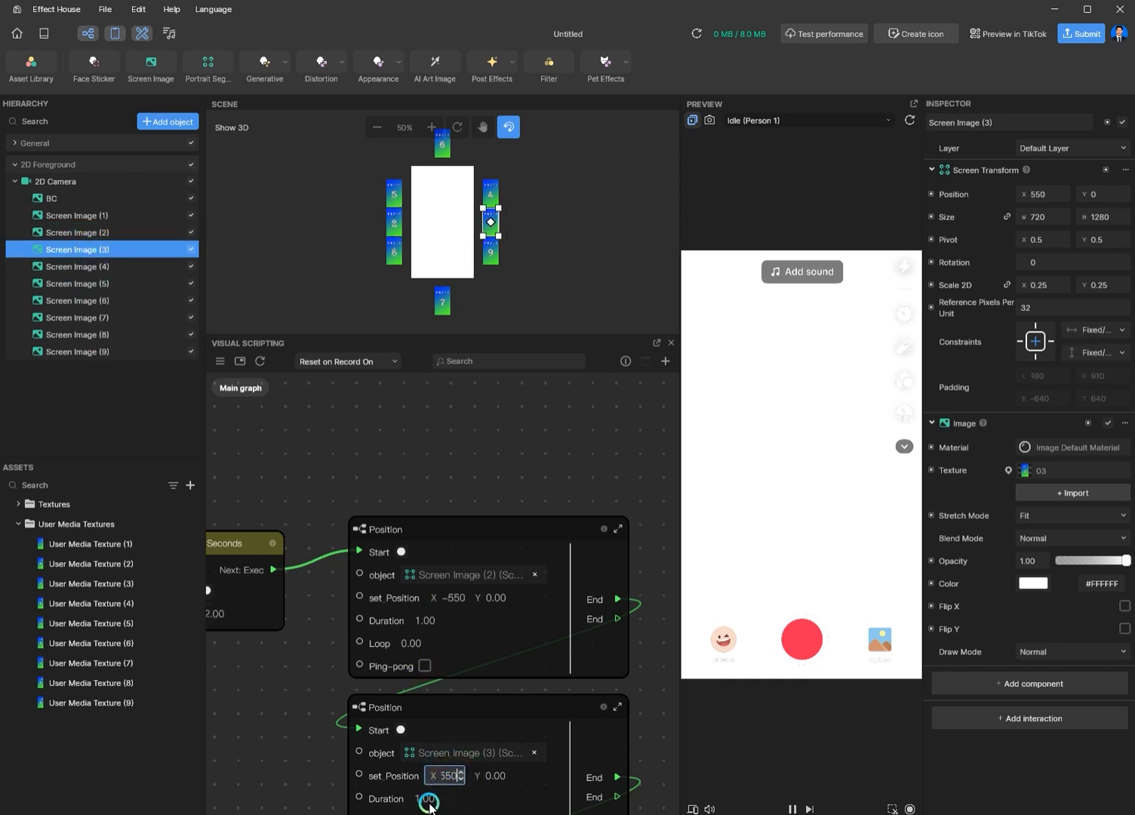
Set set_Position Y to 900 in the copied Screen Image (6) Position node and to -900 in the copied Screen Image (7) node.
{"action": "scroll", "coordinate": [297, 468], "scroll_direction": "down", "scroll_amount": 10}
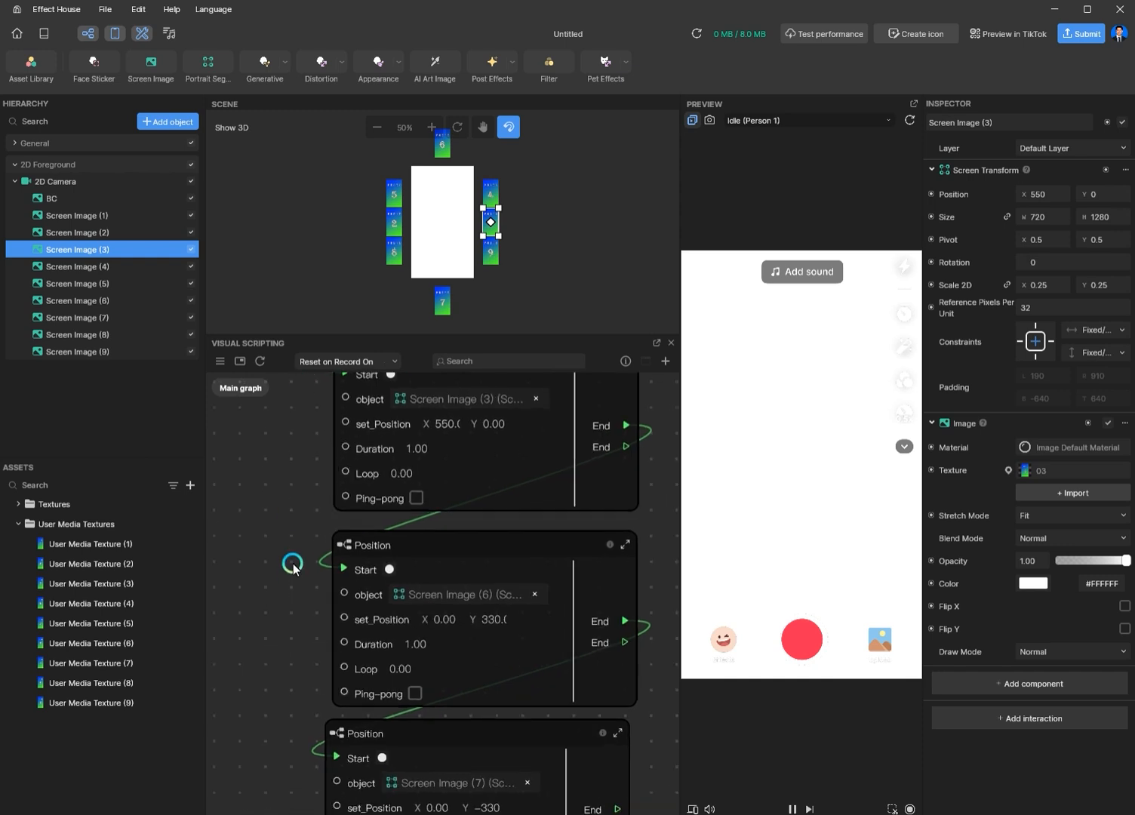
{"action": "left_click", "coordinate": [86, 301]}
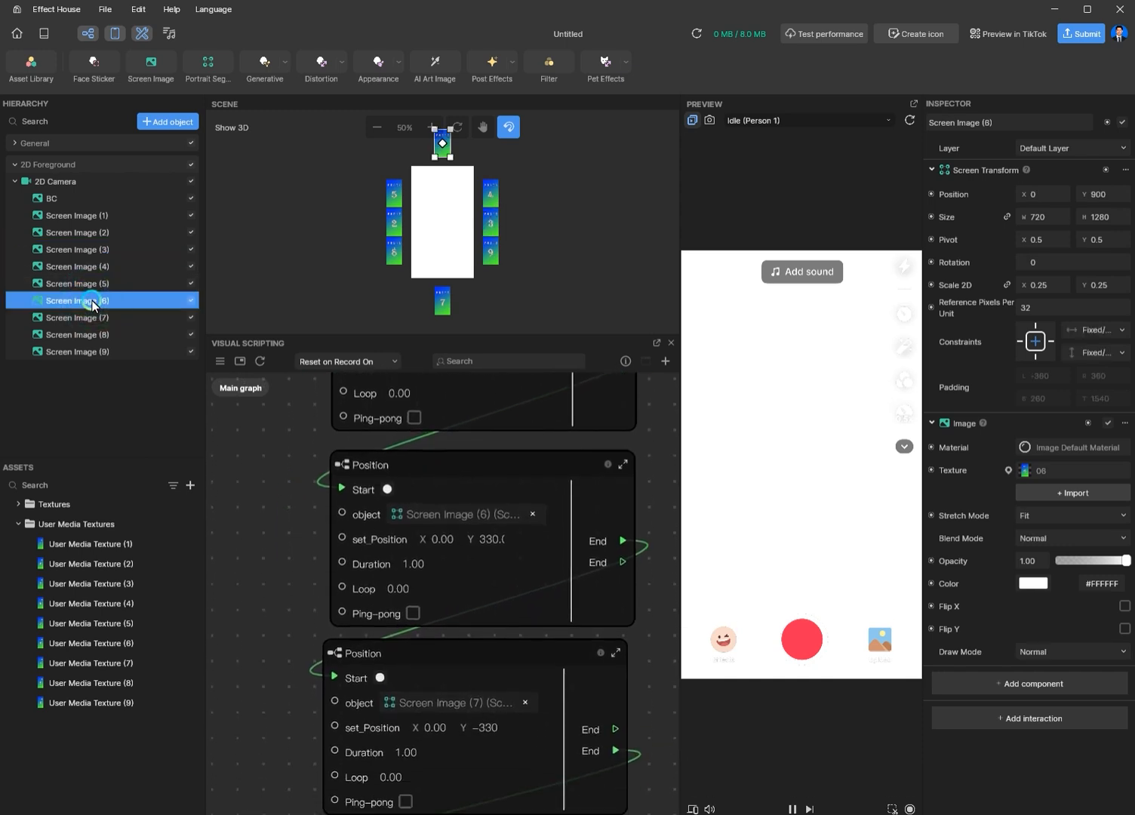
{"action": "left_click", "coordinate": [94, 318]}
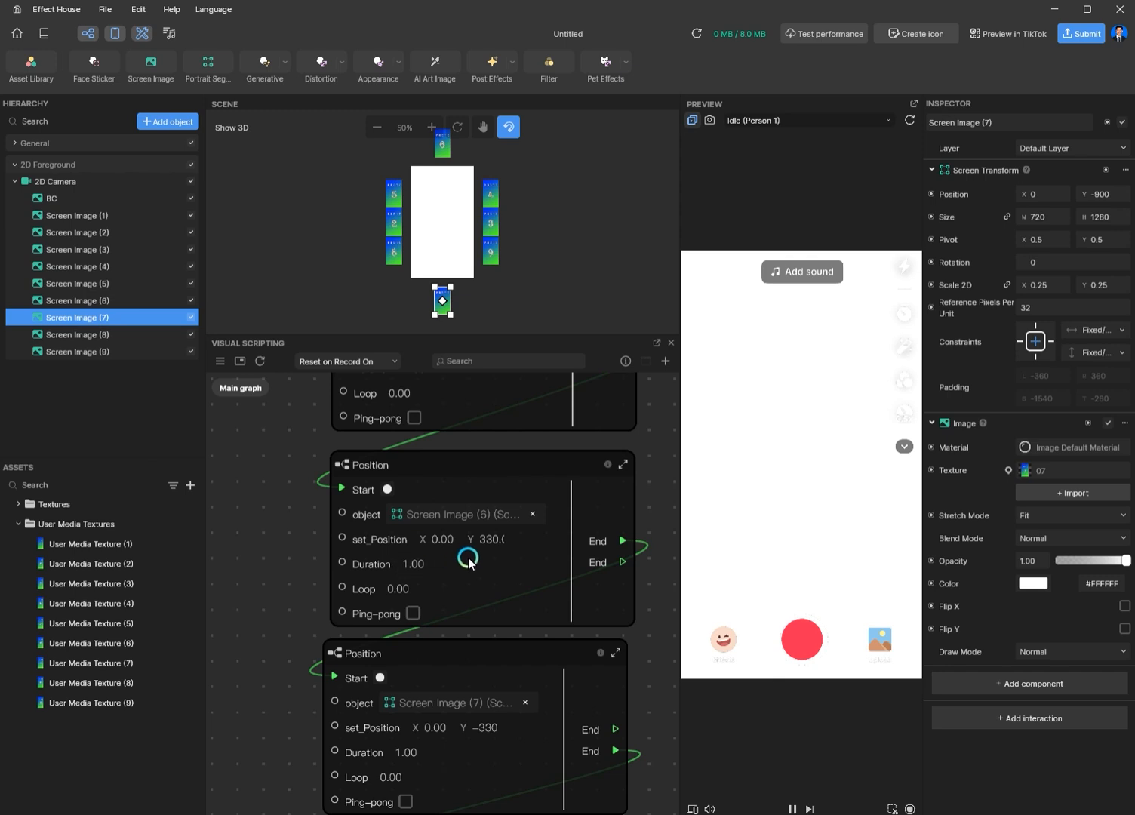
{"action": "left_click", "coordinate": [490, 541]}
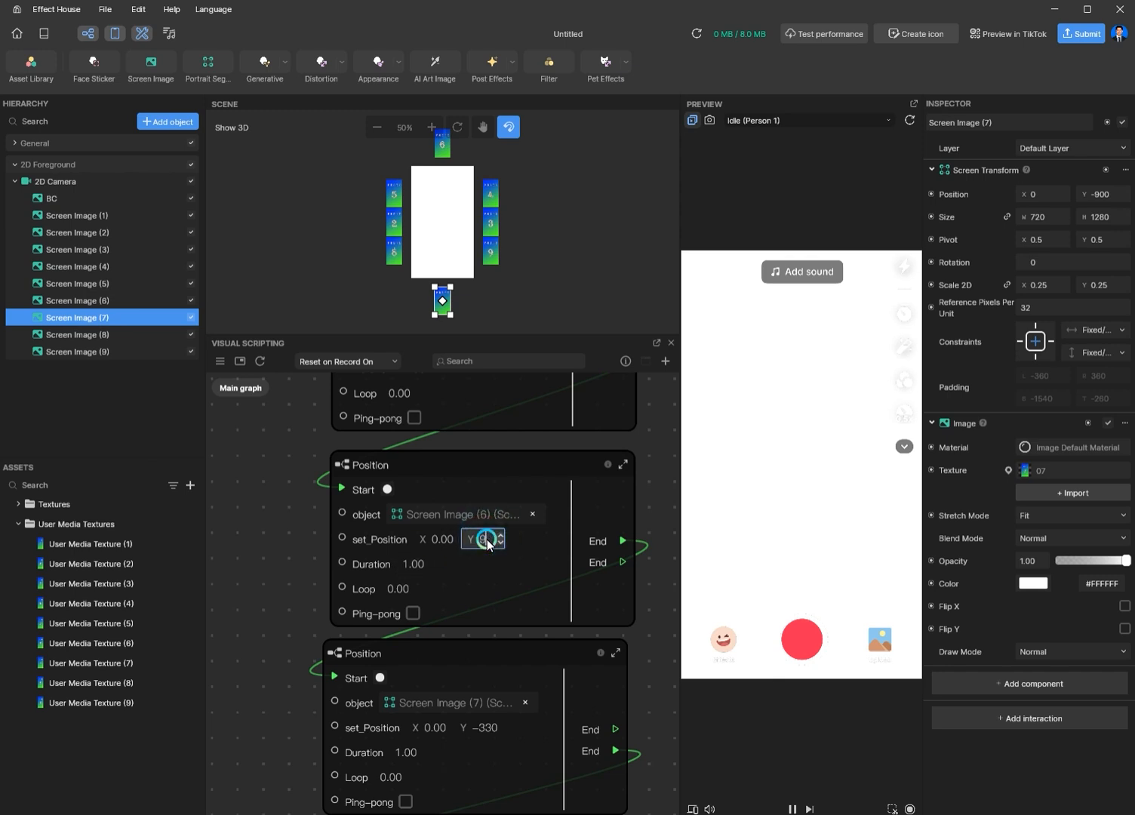
{"action": "left_click", "coordinate": [487, 732]}
{"action": "left_click_drag", "start_coordinate": [489, 733], "coordinate": [529, 737]}
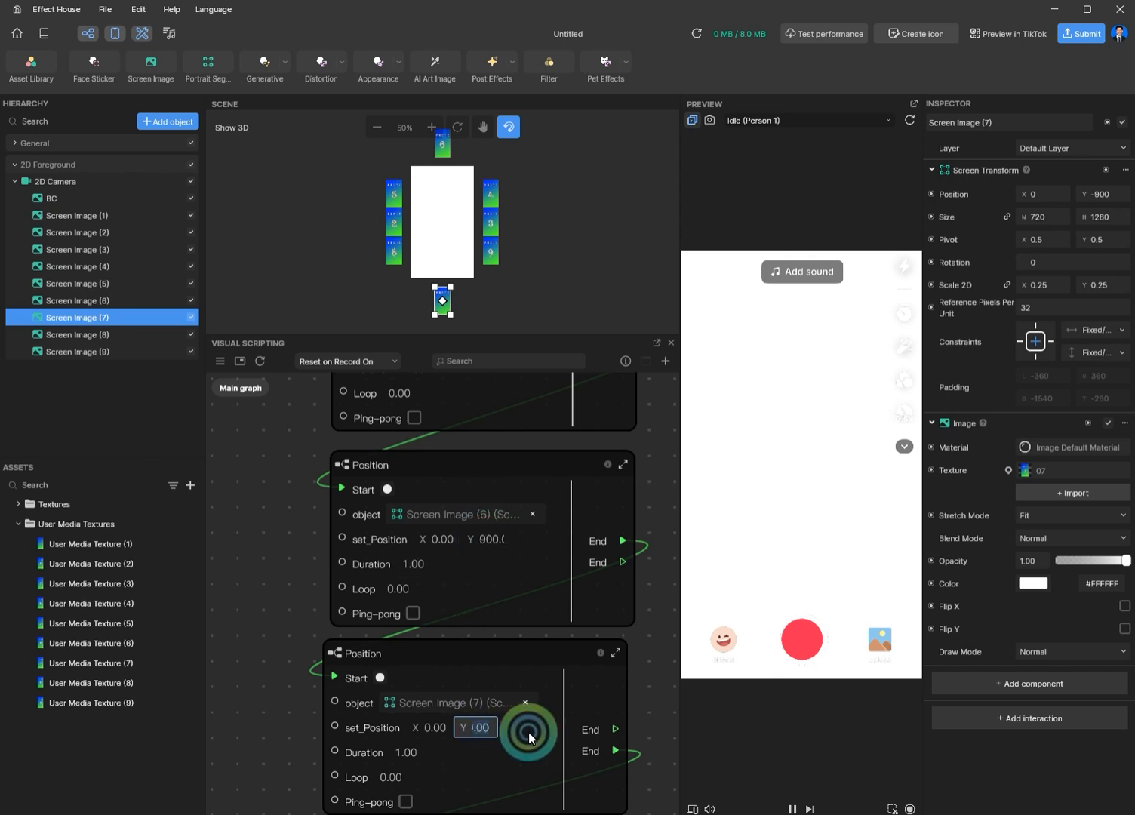
{"action": "type", "text": "-9"}
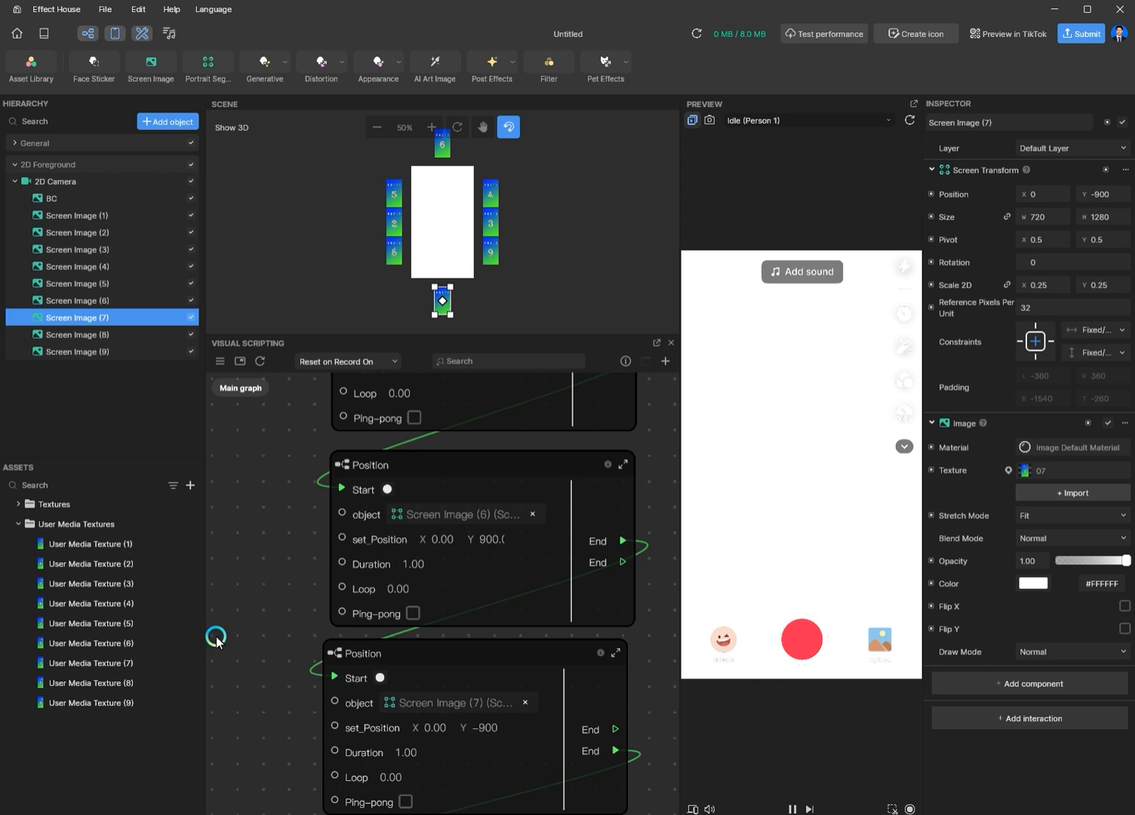
Set set_Position X to 550 in the copied Position nodes of Screen Image (5) and Screen Image (4), and select Screen Image (5).
{"action": "scroll", "coordinate": [274, 538], "scroll_direction": "down", "scroll_amount": 10}
{"action": "middle_click_drag", "start_coordinate": [262, 598], "coordinate": [265, 577]}
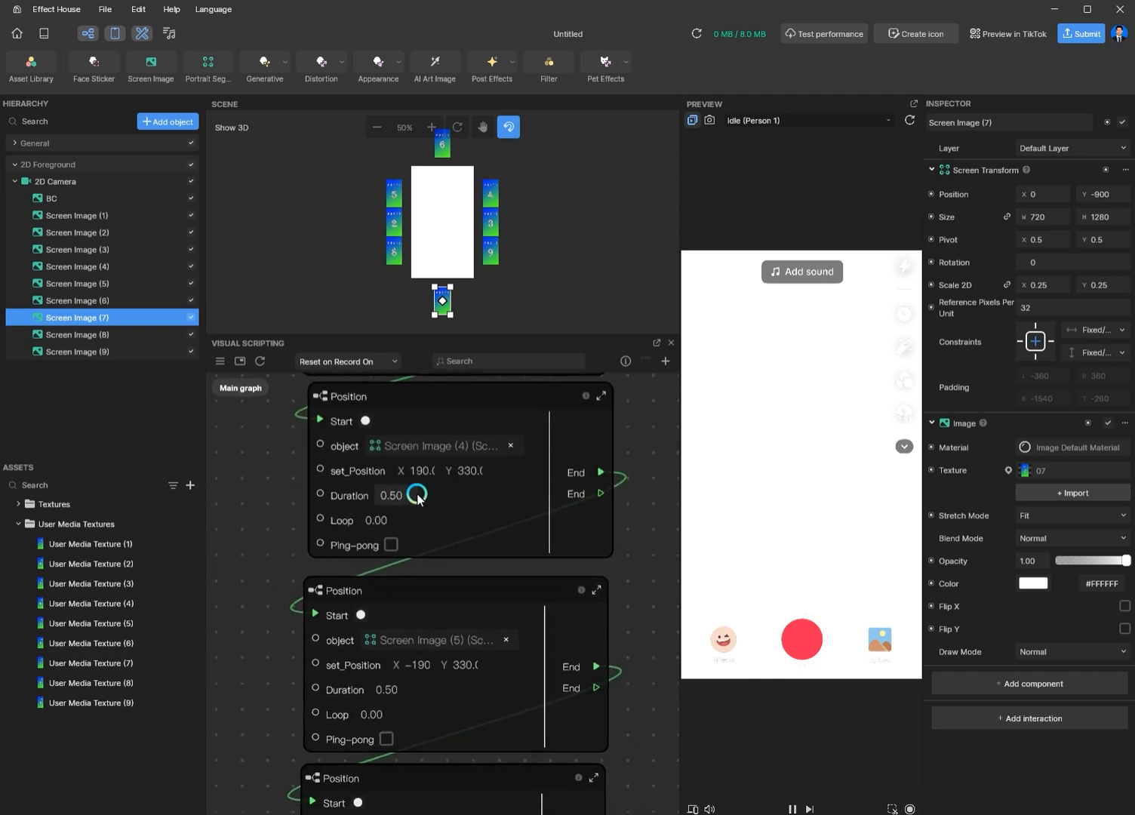
{"action": "left_click", "coordinate": [96, 266]}
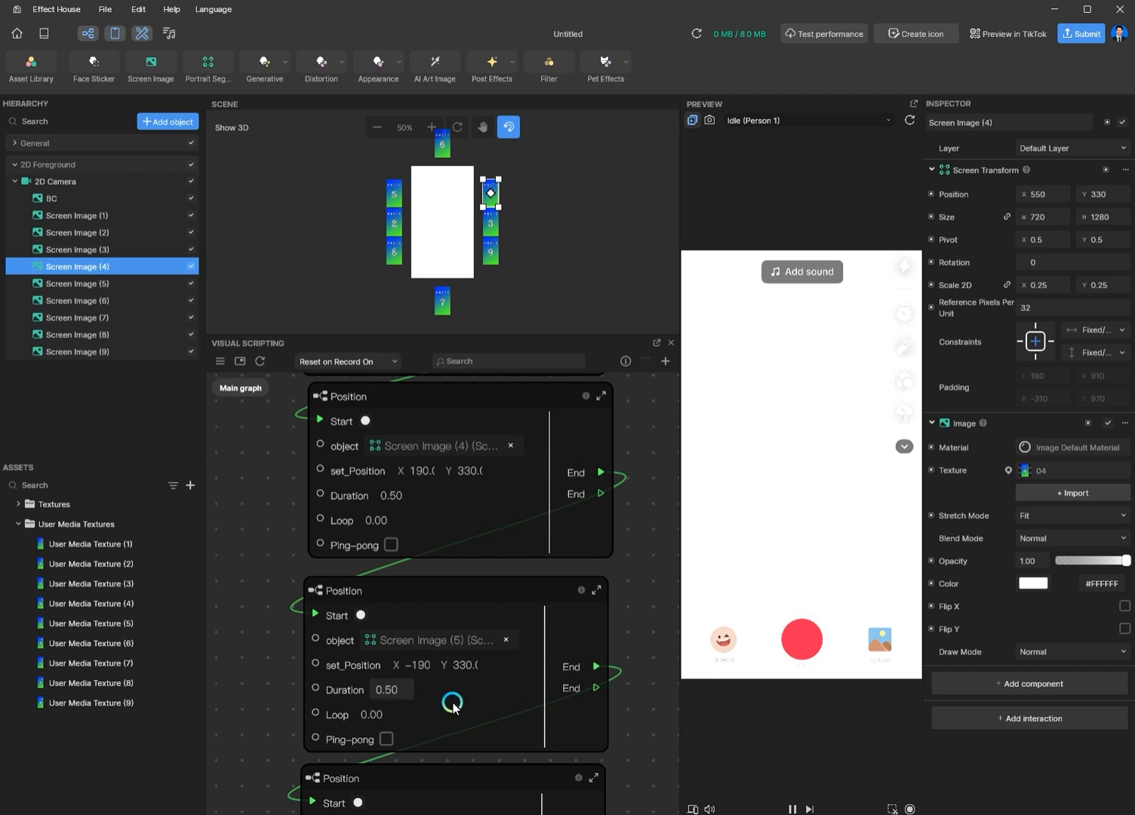
{"action": "left_click", "coordinate": [419, 669]}
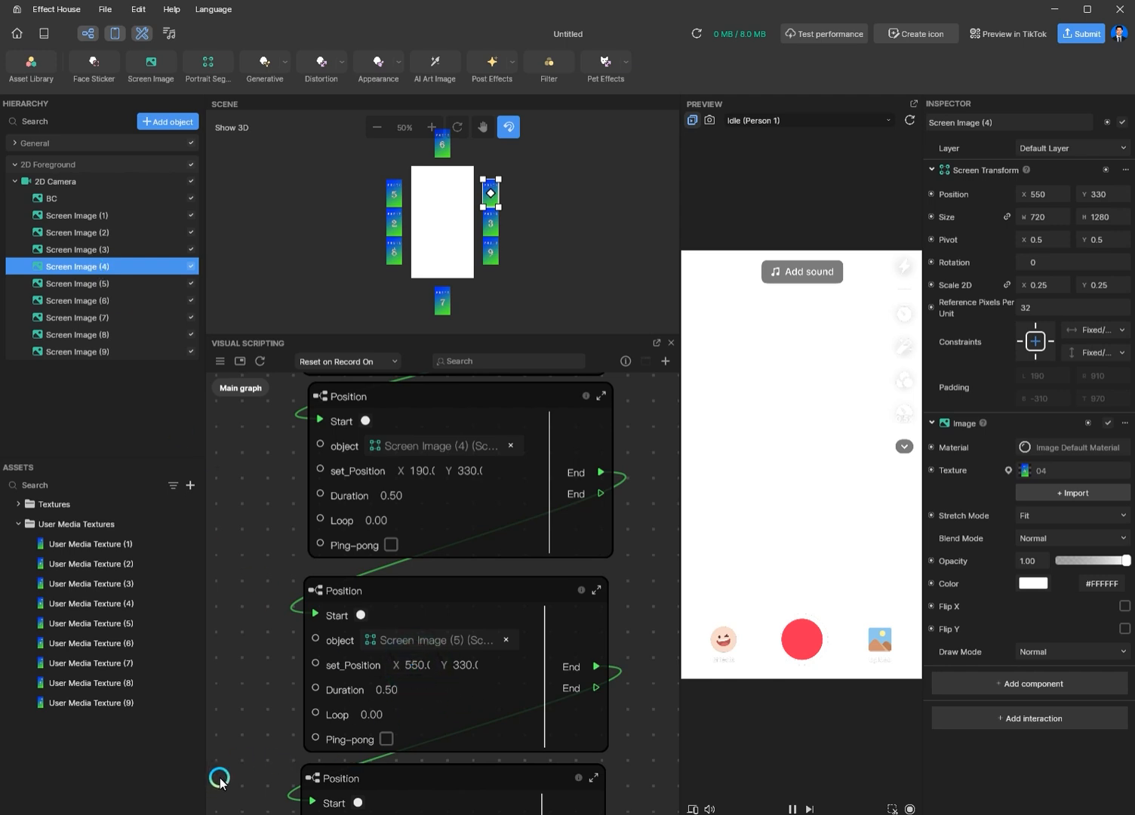
{"action": "left_click", "coordinate": [419, 472]}
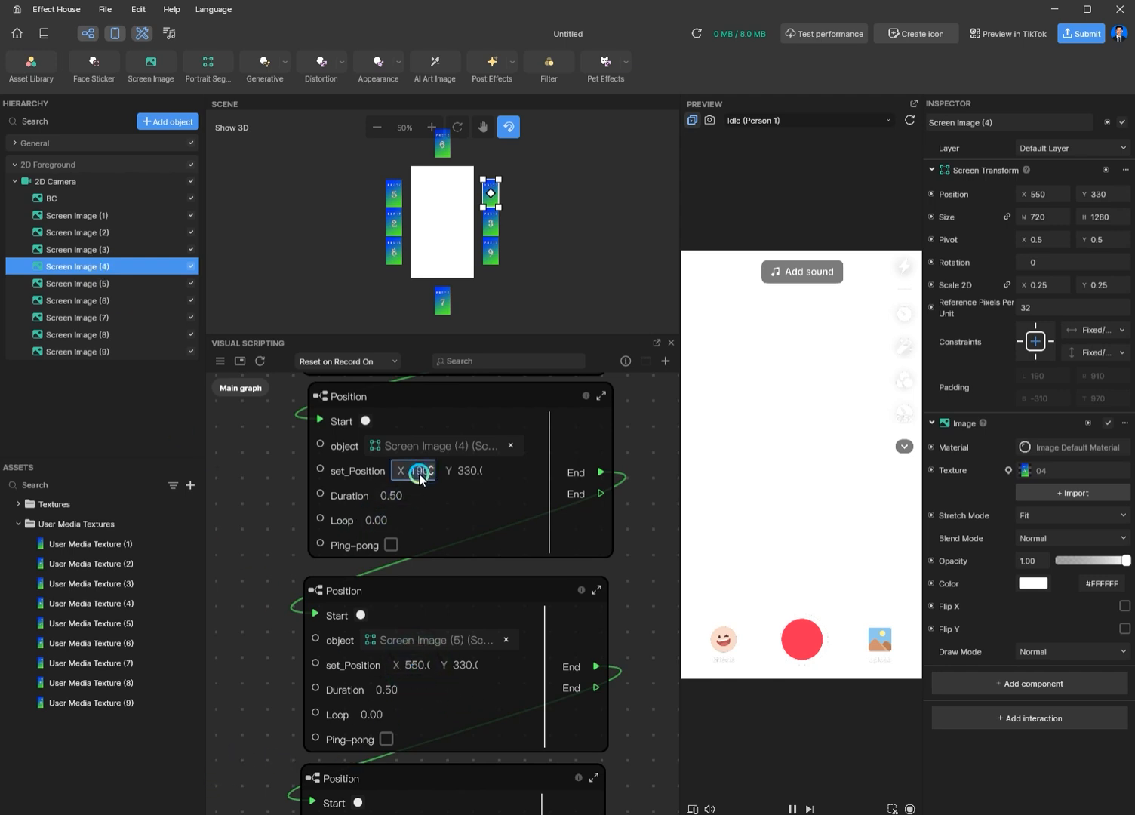
{"action": "left_click", "coordinate": [234, 471]}
{"action": "left_click", "coordinate": [93, 284]}
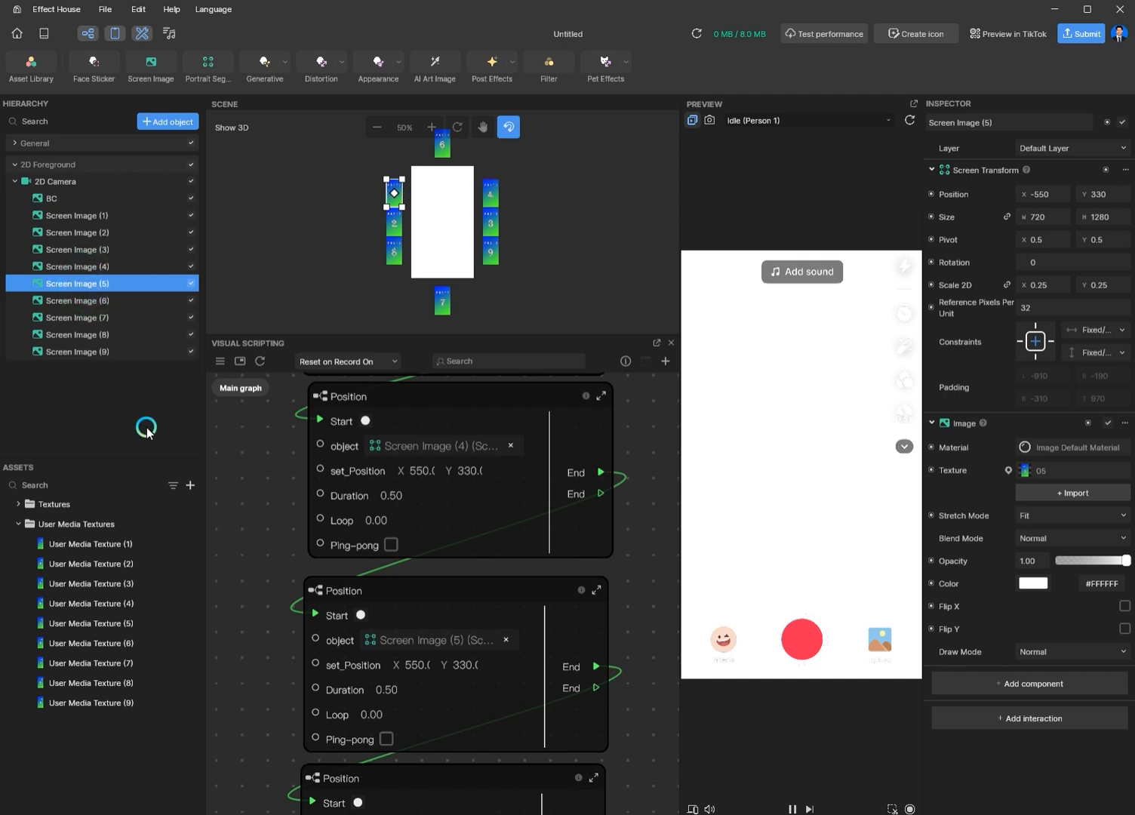
Set set_Position X to -550 in the copied Position nodes of Screen Image (5) and Screen Image (8).
{"action": "left_click", "coordinate": [241, 749]}
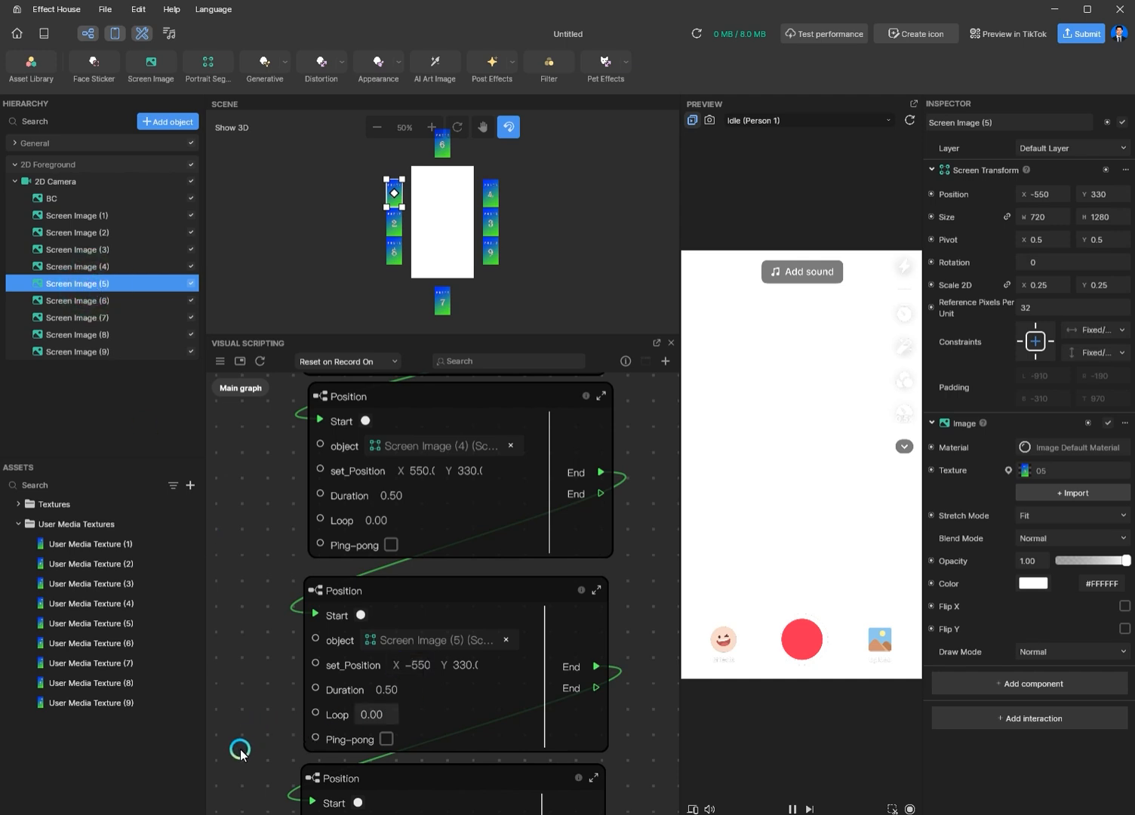
{"action": "scroll", "coordinate": [266, 528], "scroll_direction": "down", "scroll_amount": 10}
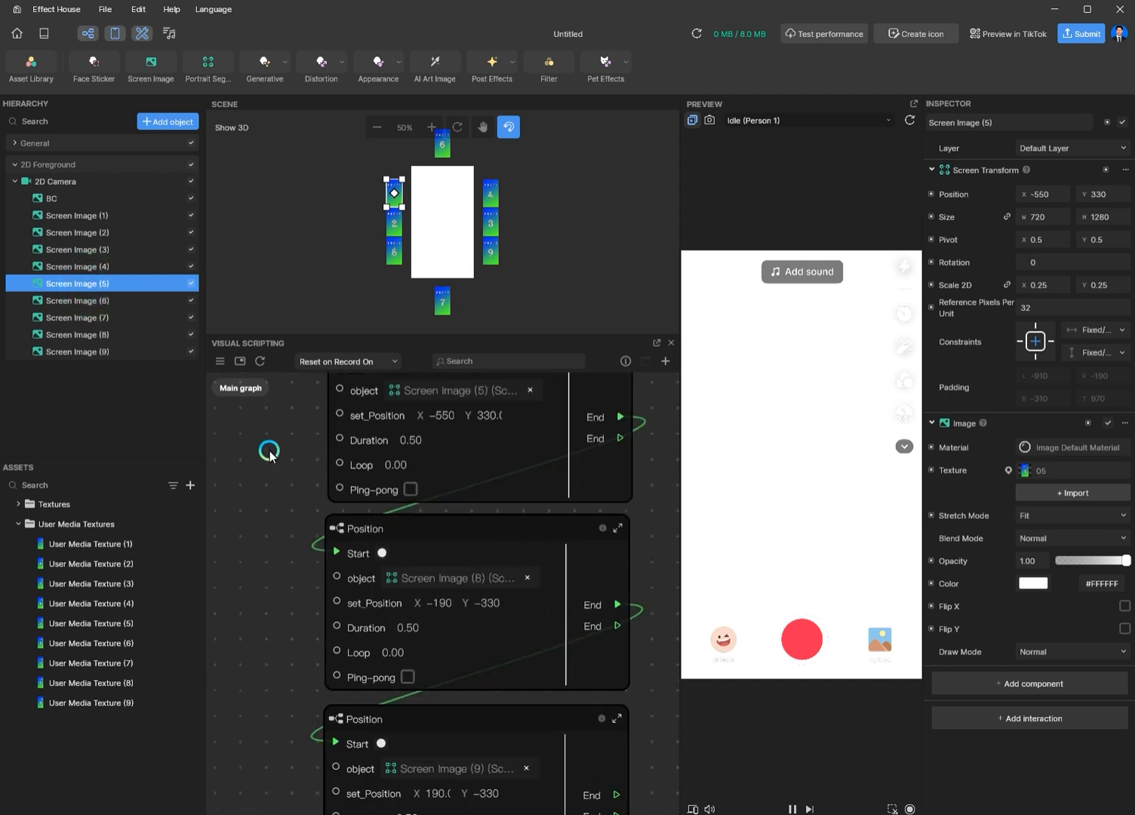
{"action": "left_click", "coordinate": [105, 334]}
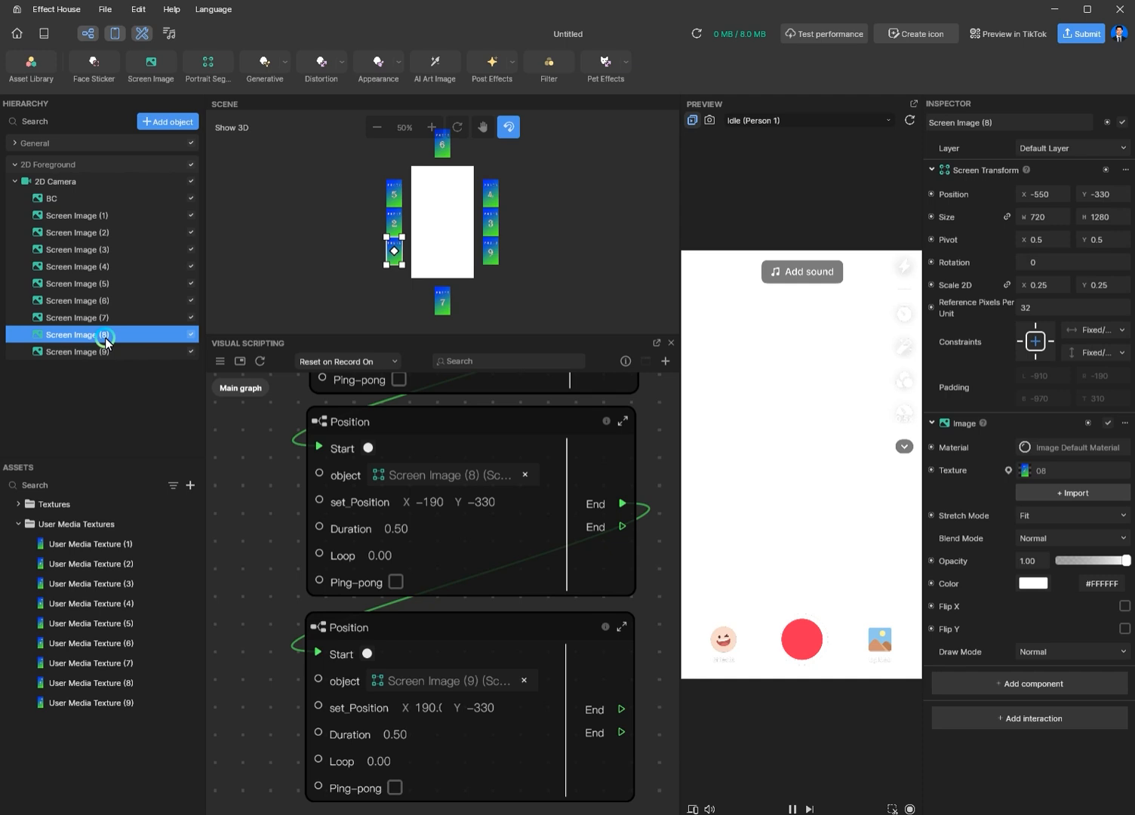
{"action": "left_click", "coordinate": [427, 502]}
{"action": "type", "text": "-550"}
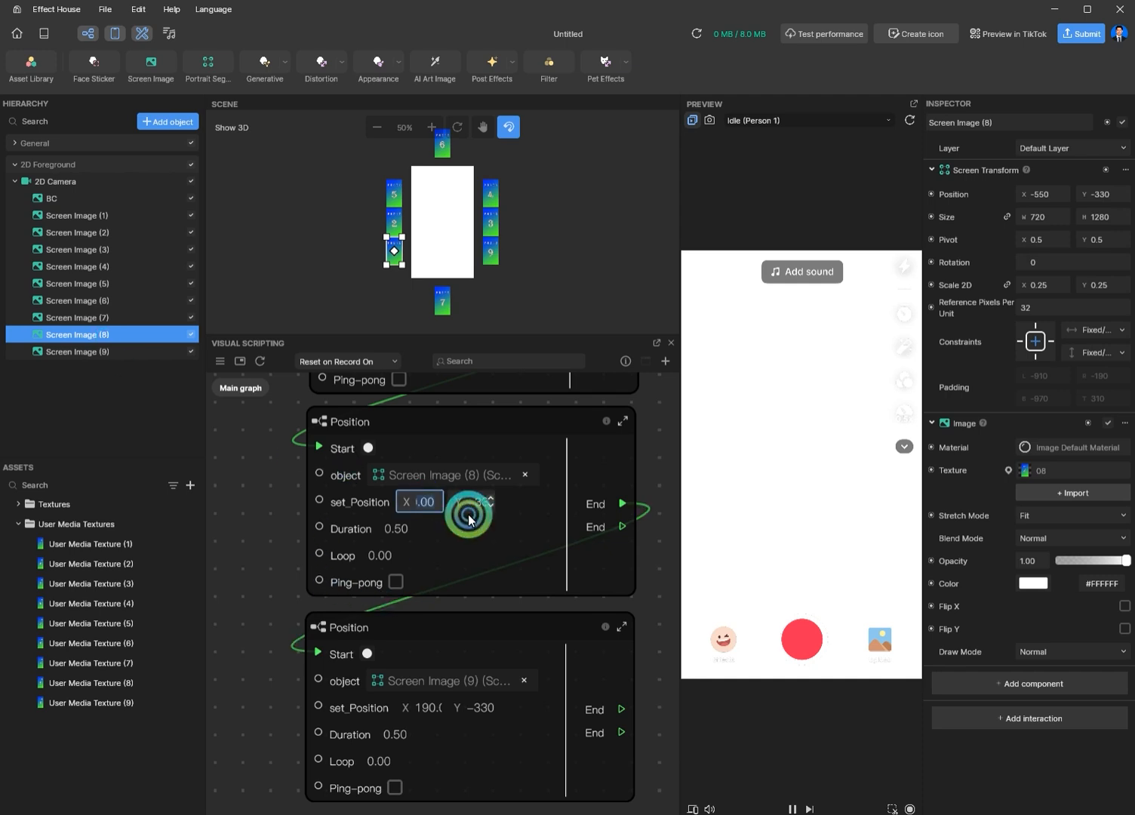
{"action": "key", "text": "Return"}
Set set_Position X to 500 in the copied Screen Image (9) node, and connect the Screen Image (7) copy's first End to the Screen Image (4) copy's Start.
{"action": "left_click", "coordinate": [588, 697]}
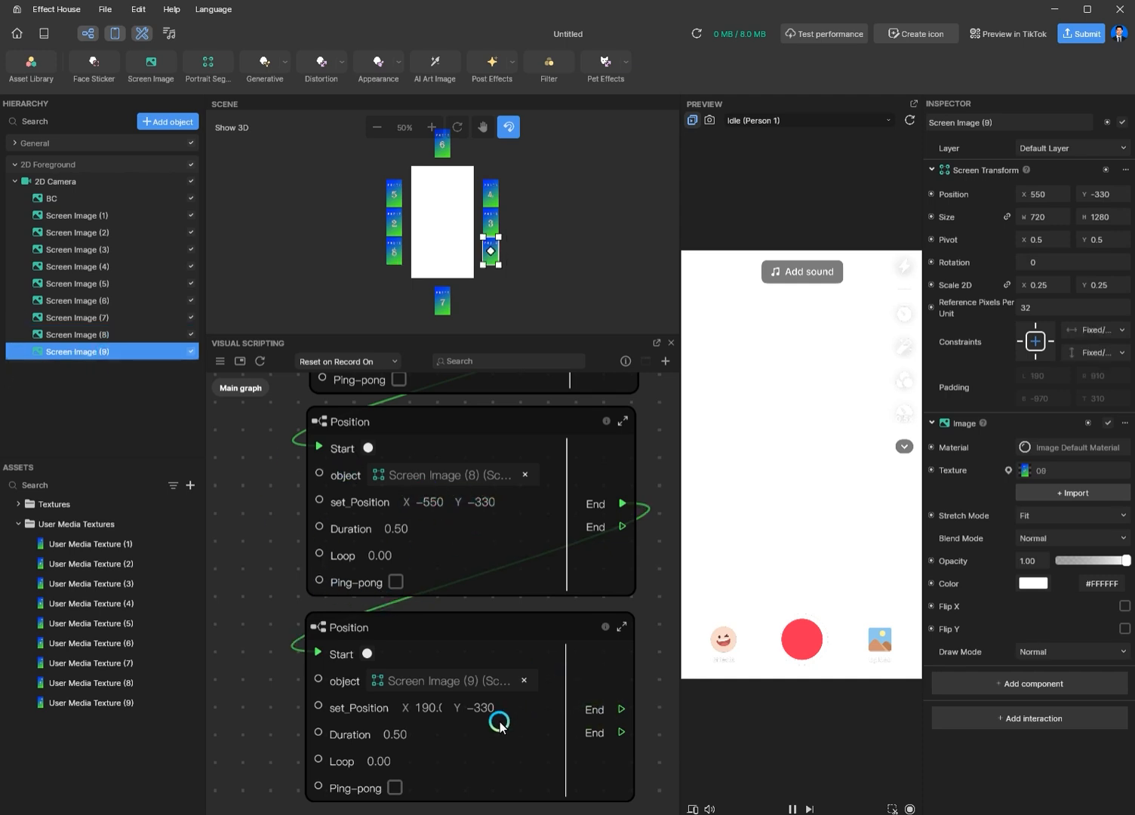
{"action": "left_click", "coordinate": [421, 709]}
{"action": "scroll", "coordinate": [437, 728], "scroll_direction": "down", "scroll_amount": 5}
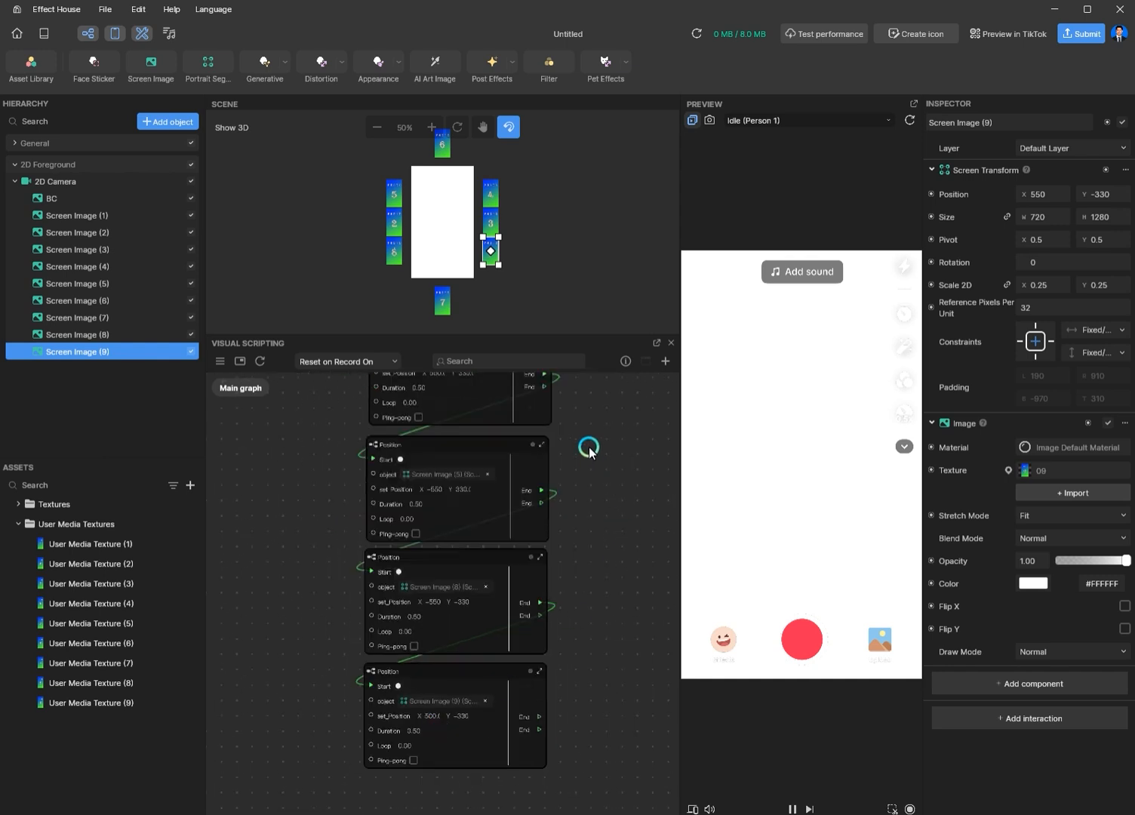
{"action": "middle_click_drag", "start_coordinate": [588, 446], "coordinate": [592, 676]}
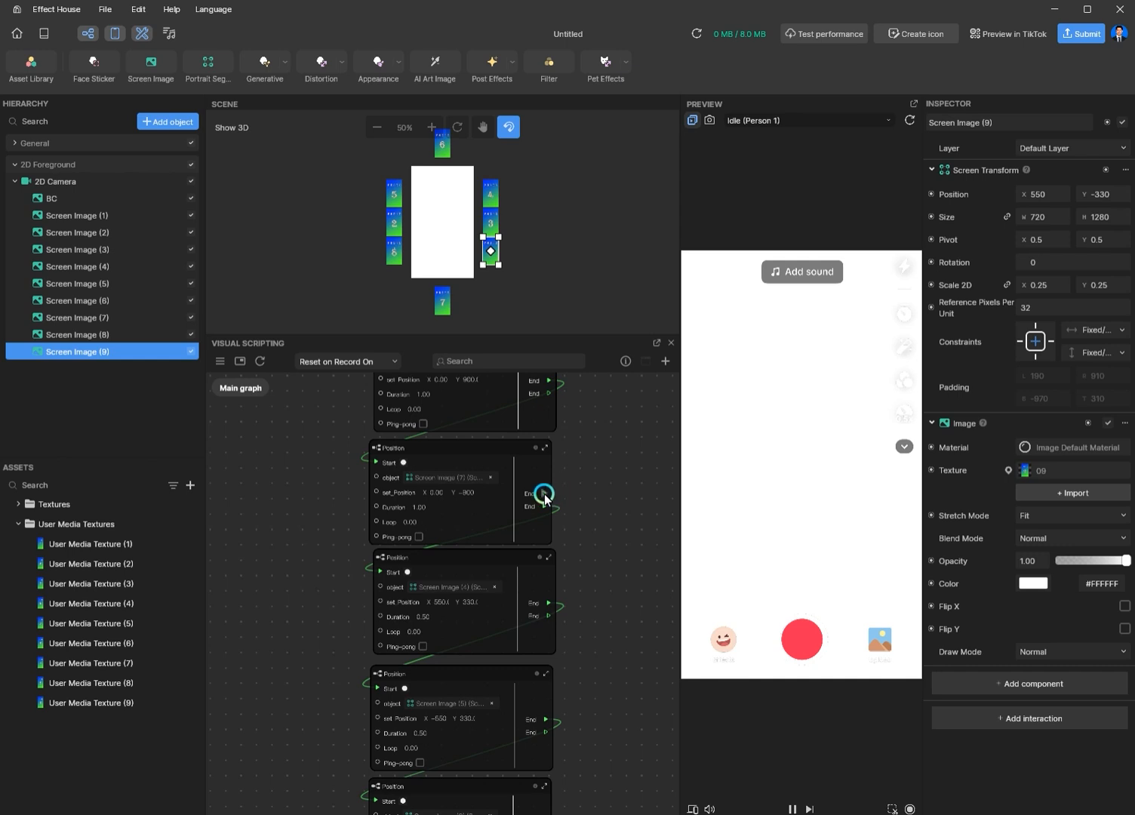
{"action": "left_click_drag", "start_coordinate": [538, 503], "coordinate": [380, 572]}
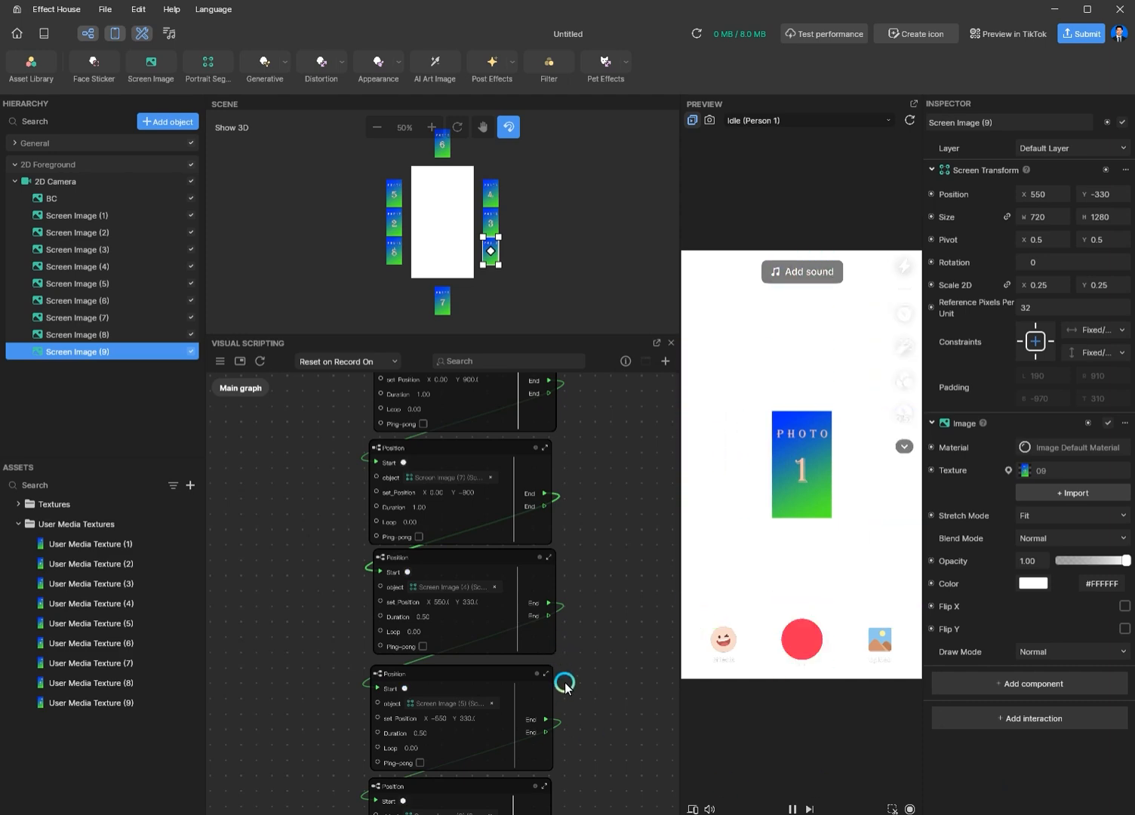
Set Duration to 0.5 in the copied Position nodes of Screen Image (7), (6), (3) and (2).
{"action": "scroll", "coordinate": [409, 646], "scroll_direction": "up", "scroll_amount": 3}
{"action": "middle_click_drag", "start_coordinate": [299, 711], "coordinate": [295, 814]}
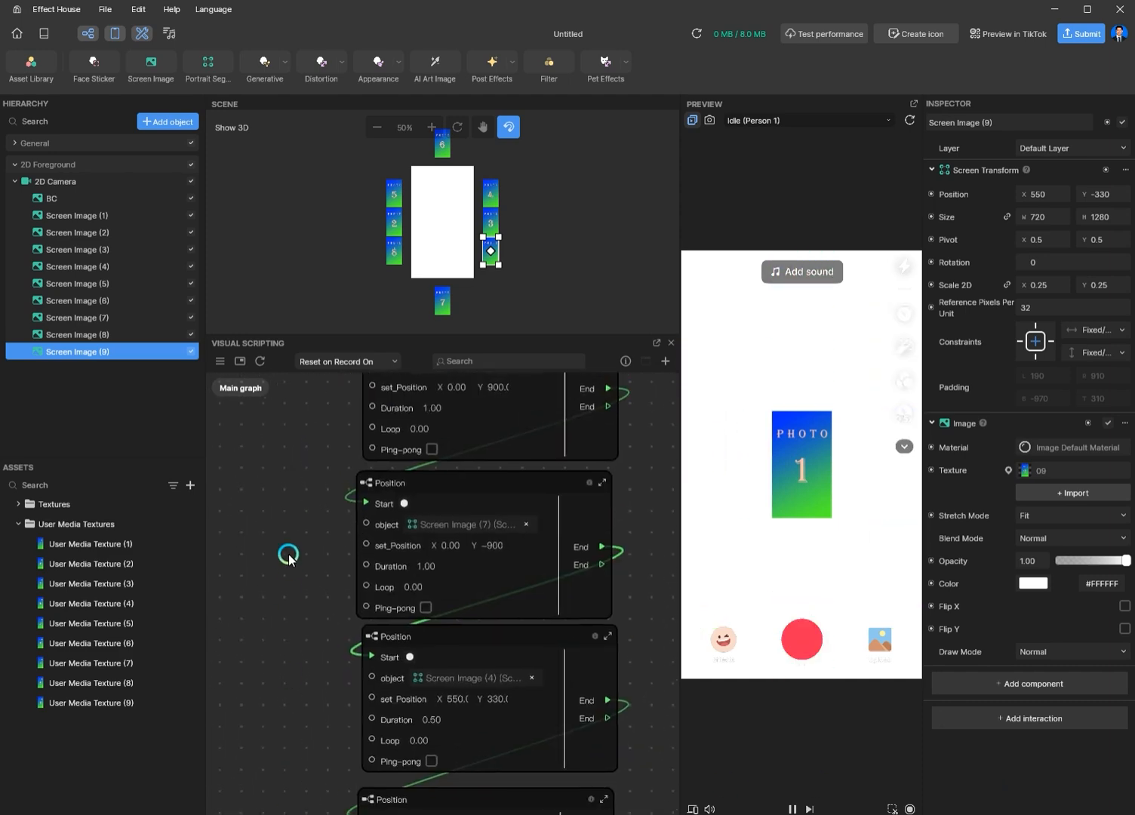
{"action": "middle_click_drag", "start_coordinate": [289, 559], "coordinate": [308, 672]}
{"action": "left_click", "coordinate": [451, 521]}
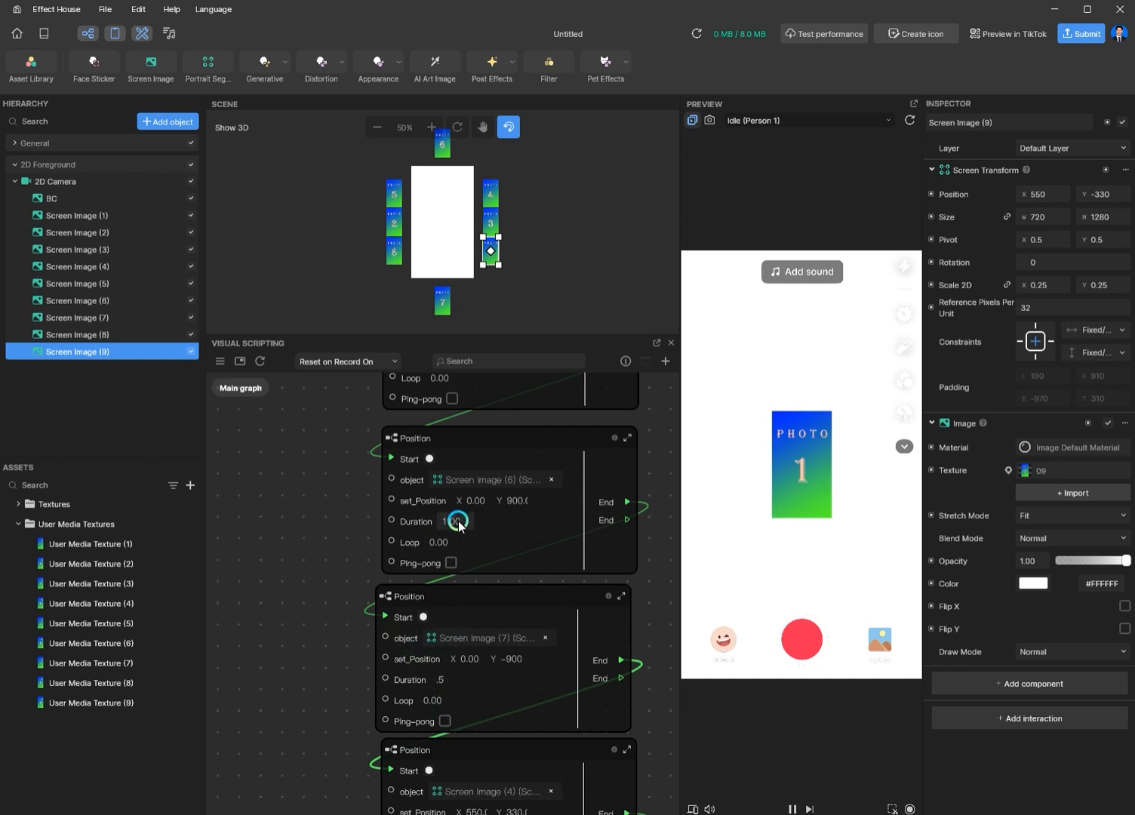
{"action": "type", "text": ".5"}
{"action": "middle_click_drag", "start_coordinate": [322, 533], "coordinate": [344, 701]}
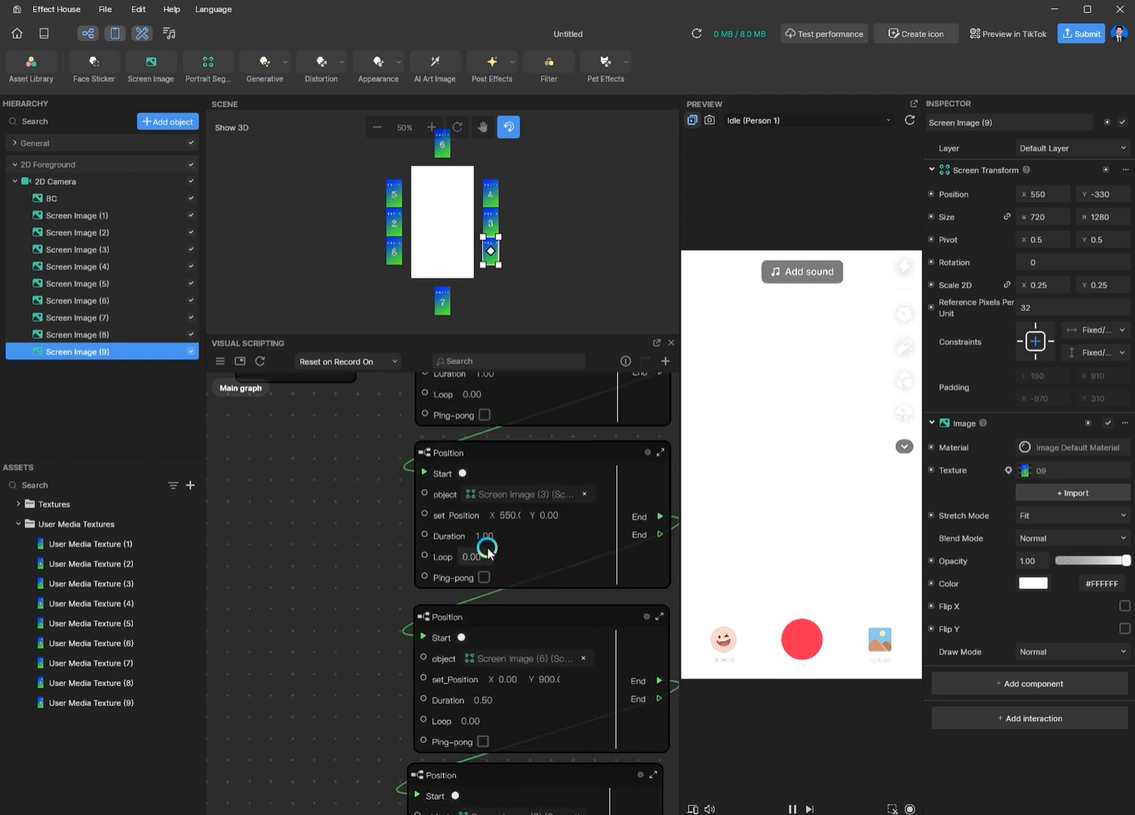
{"action": "left_click_drag", "start_coordinate": [495, 535], "coordinate": [461, 533]}
{"action": "type", "text": ".5"}
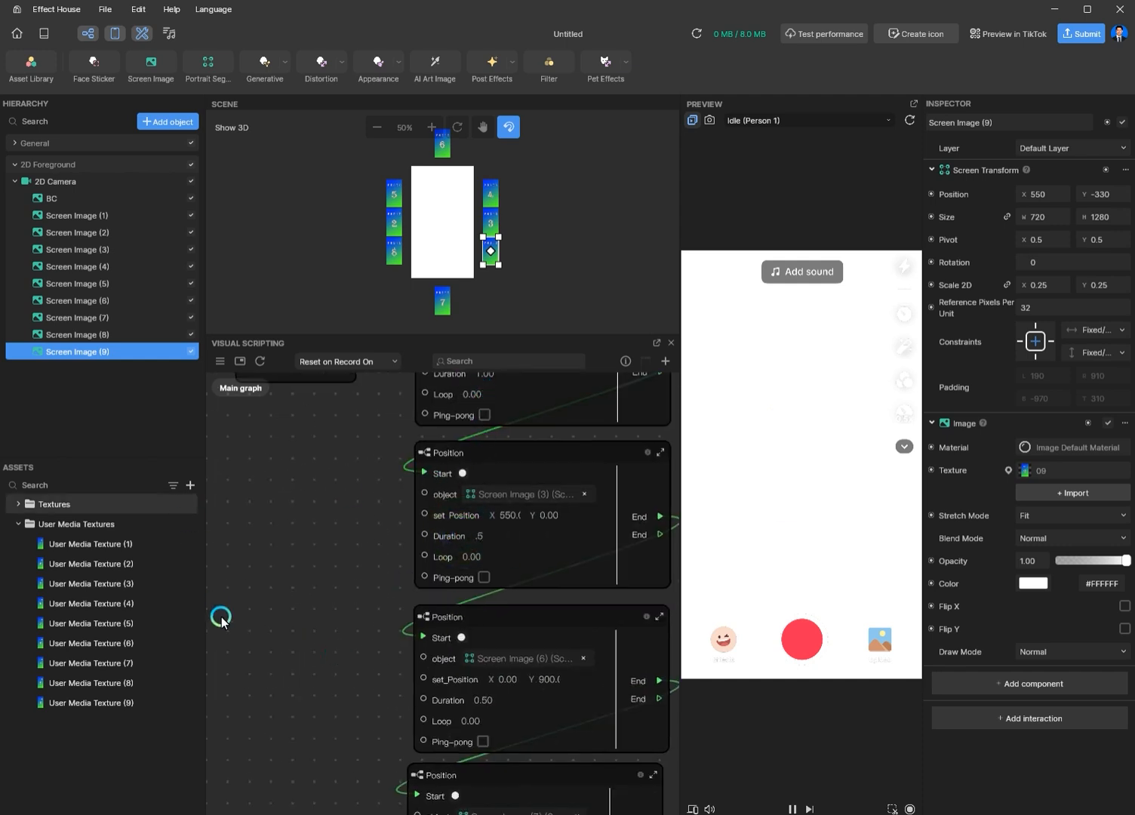
{"action": "middle_click_drag", "start_coordinate": [320, 541], "coordinate": [320, 649]}
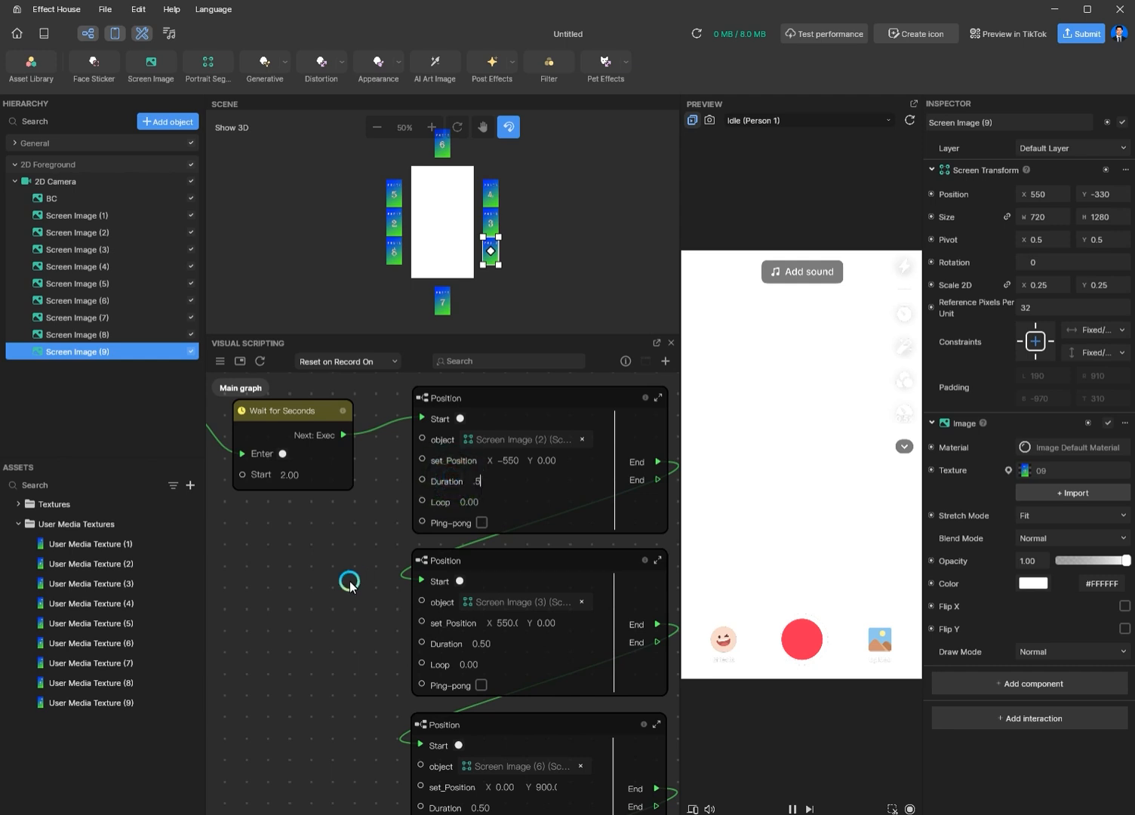
Disconnect the Wait for Seconds node's Next from the copied Screen Image (2) Position node's Start.
{"action": "scroll", "coordinate": [333, 590], "scroll_direction": "down", "scroll_amount": 5}
{"action": "middle_click_drag", "start_coordinate": [317, 628], "coordinate": [342, 534]}
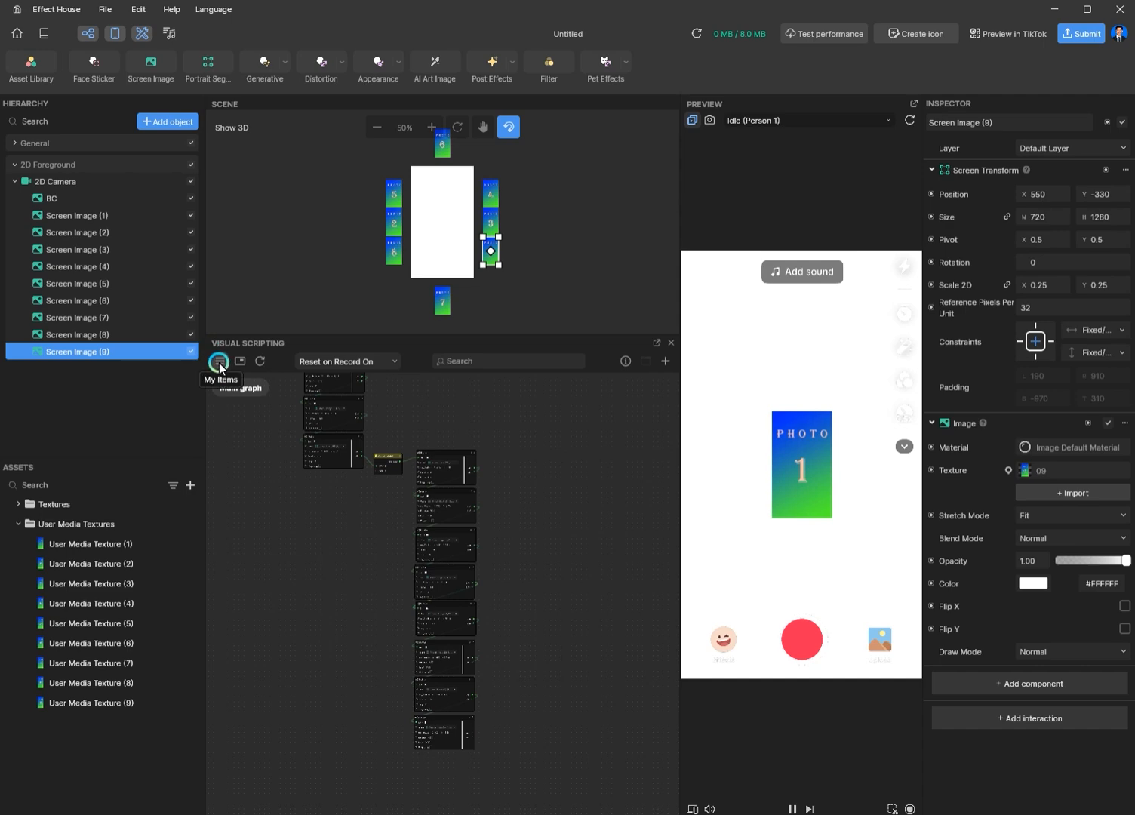
{"action": "scroll", "coordinate": [408, 463], "scroll_direction": "up", "scroll_amount": 5}
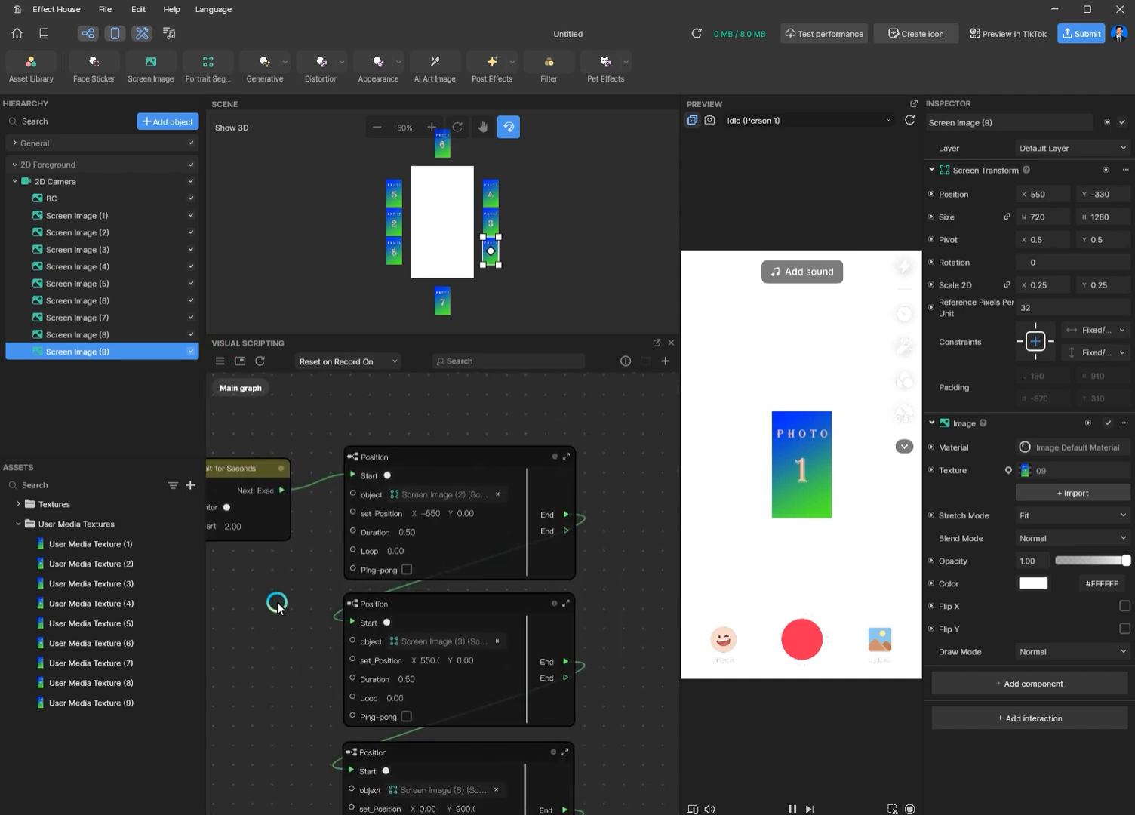
{"action": "right_click_drag", "start_coordinate": [302, 459], "coordinate": [310, 583]}
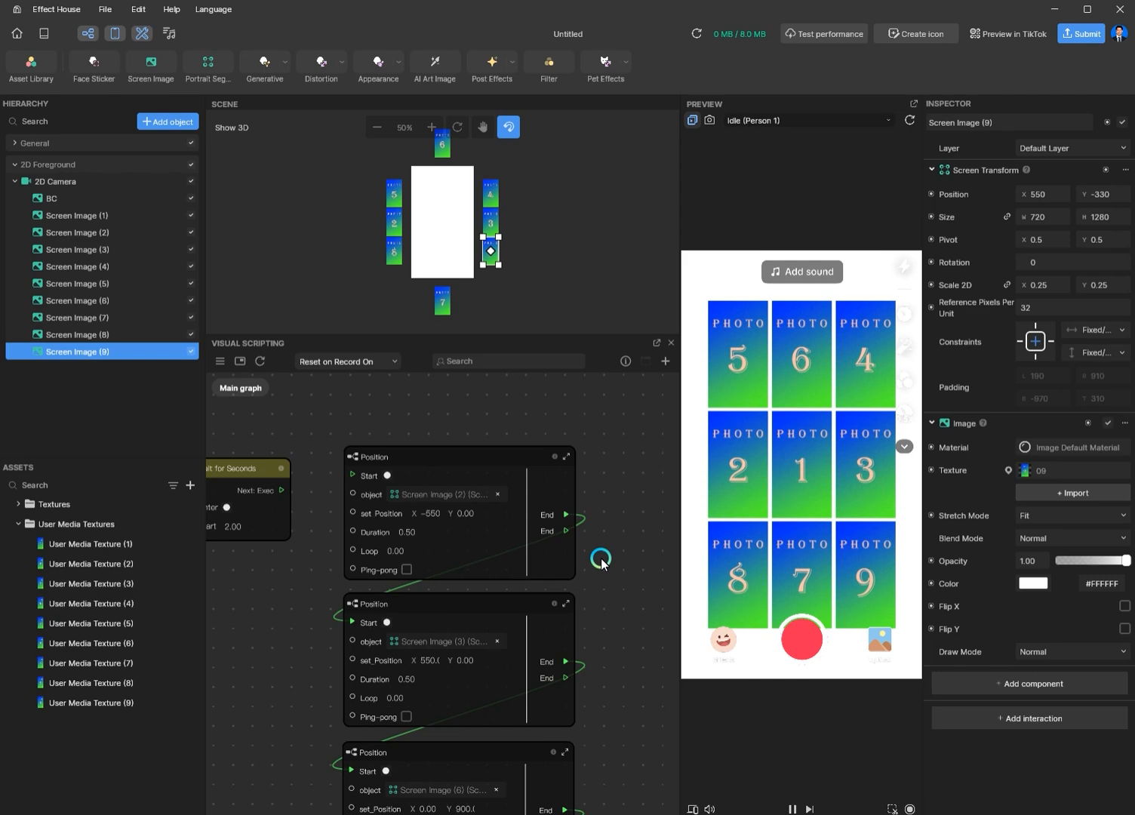
Set set_Position Y to 900 in the copied Position nodes of Screen Image (4) and Screen Image (5).
{"action": "middle_click_drag", "start_coordinate": [587, 714], "coordinate": [599, 557]}
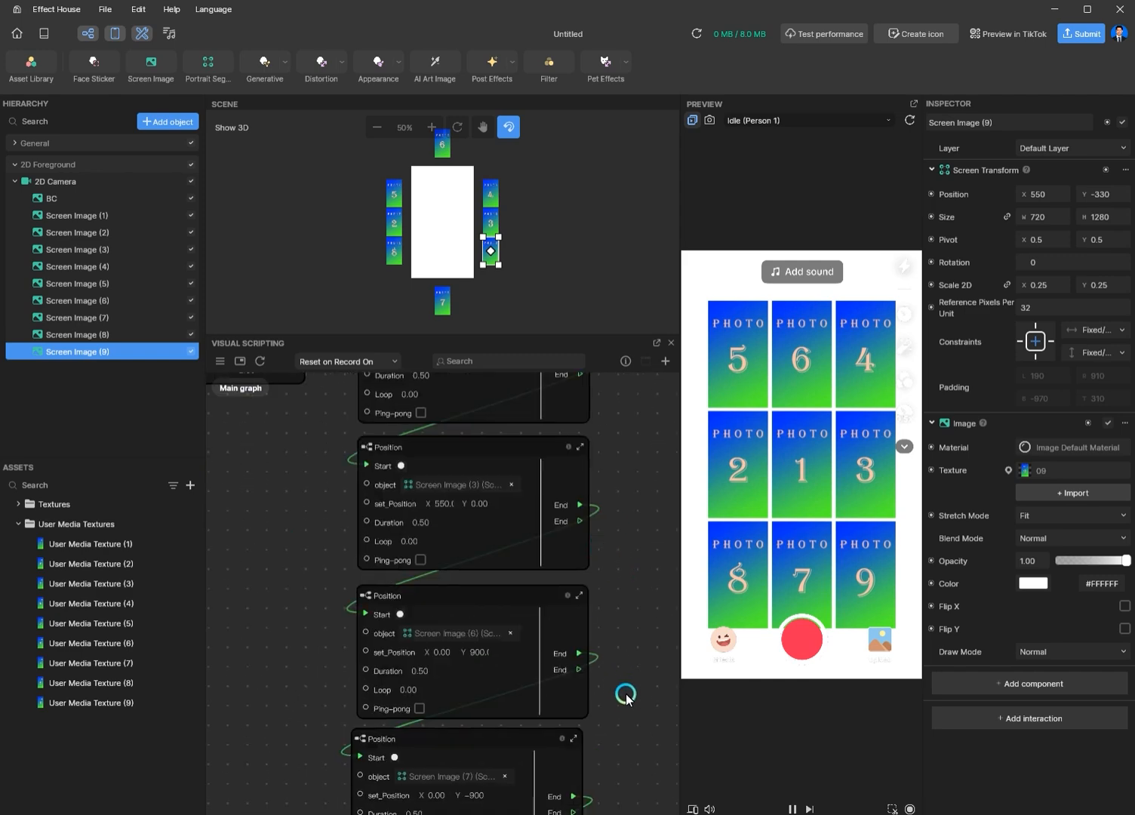
{"action": "scroll", "coordinate": [625, 694], "scroll_direction": "up", "scroll_amount": 1}
{"action": "middle_click_drag", "start_coordinate": [633, 737], "coordinate": [611, 637]}
{"action": "middle_click_drag", "start_coordinate": [632, 762], "coordinate": [633, 600]}
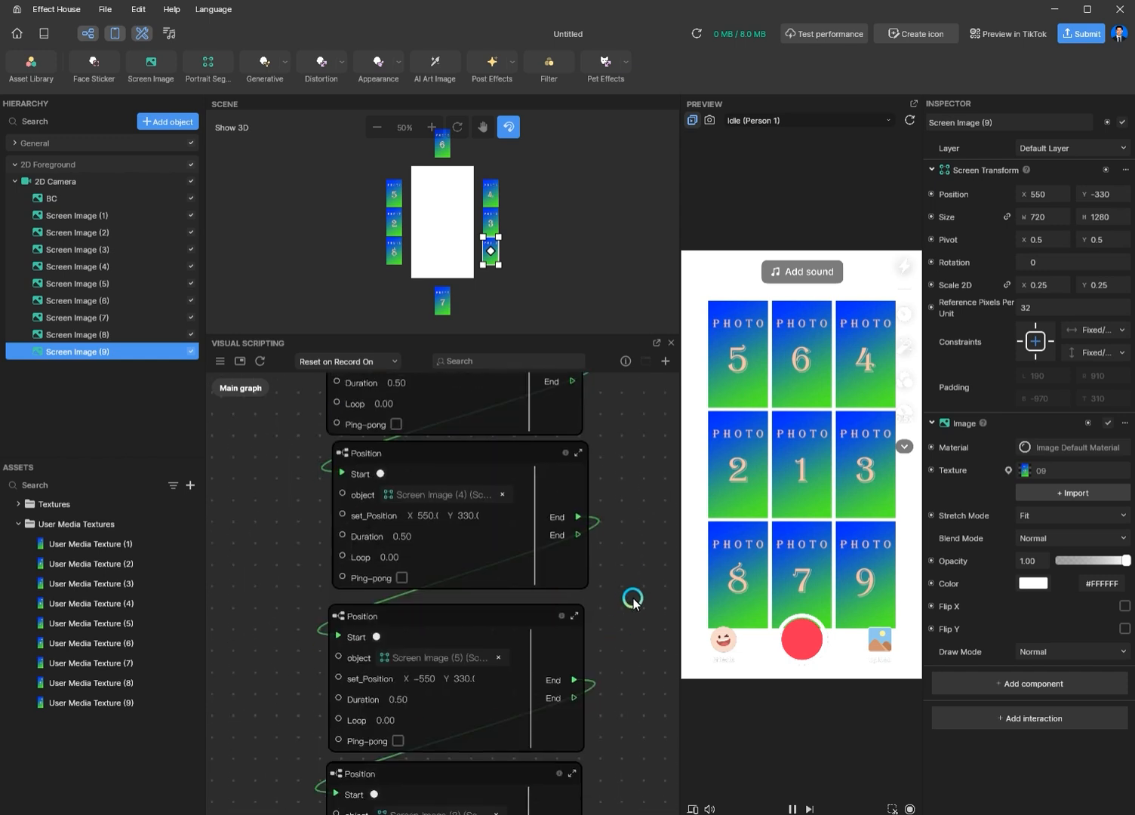
{"action": "scroll", "coordinate": [453, 544], "scroll_direction": "up", "scroll_amount": 2}
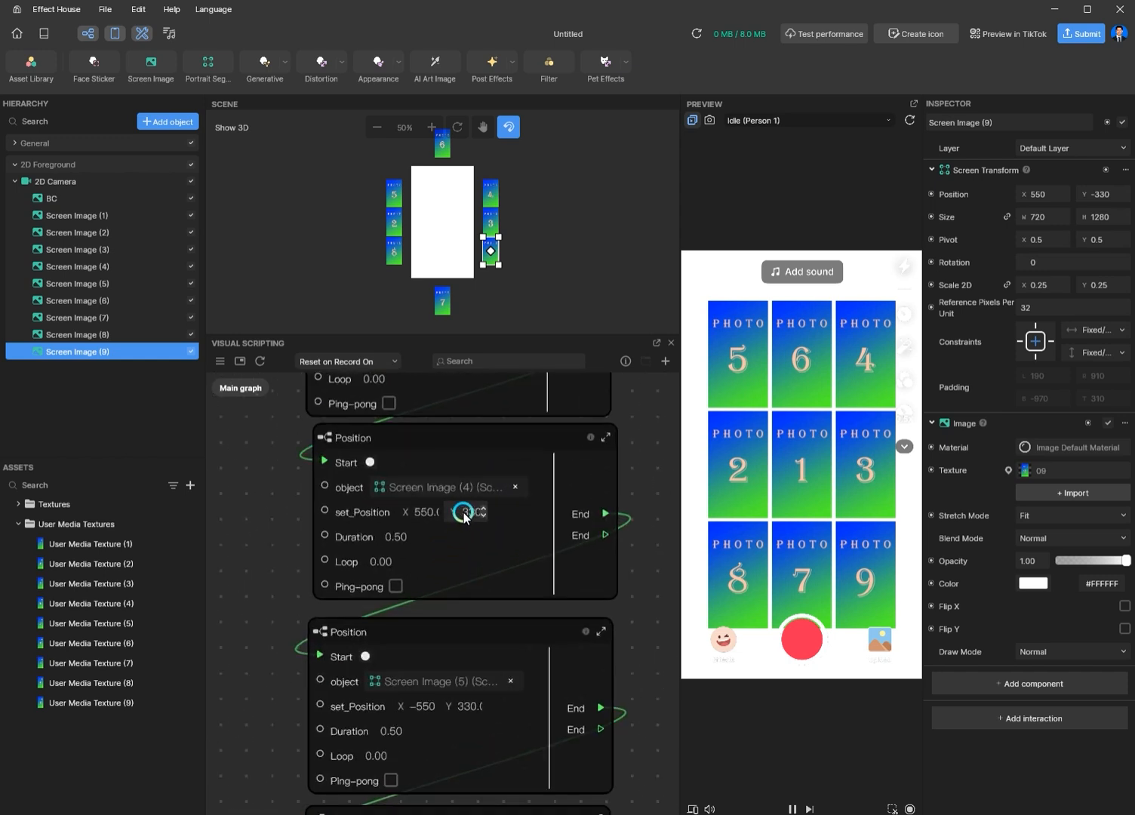
{"action": "type", "text": "3003"}
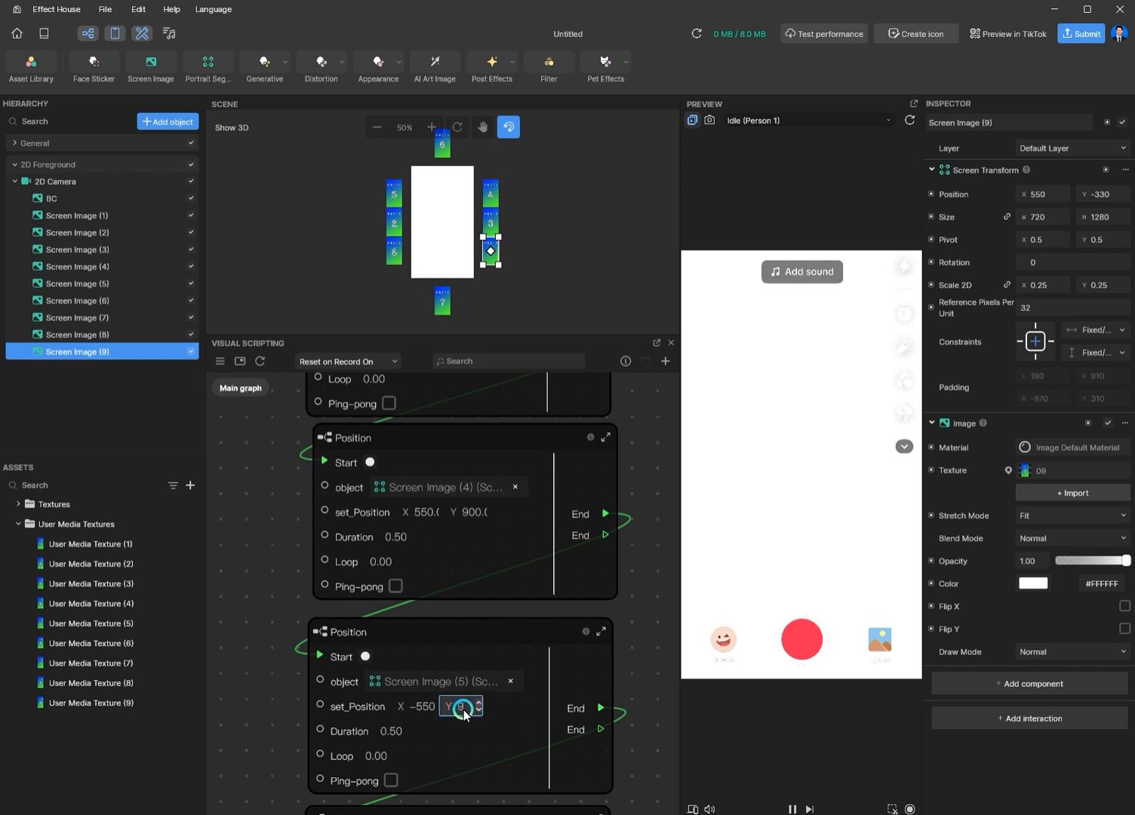
Set set_Position Y to -900 in the copied Position nodes of Screen Image (8) and Screen Image (9).
{"action": "scroll", "coordinate": [284, 456], "scroll_direction": "down", "scroll_amount": 10}
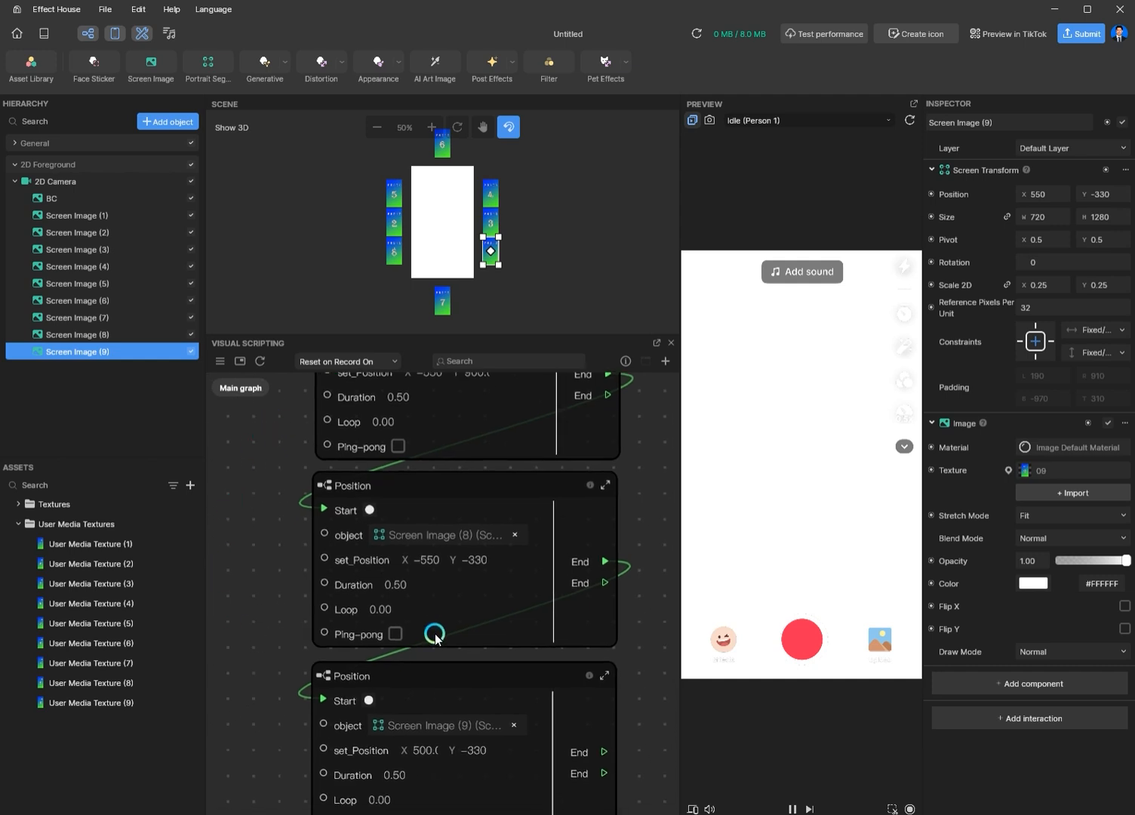
{"action": "left_click", "coordinate": [490, 751]}
{"action": "scroll", "coordinate": [261, 471], "scroll_direction": "down", "scroll_amount": 5}
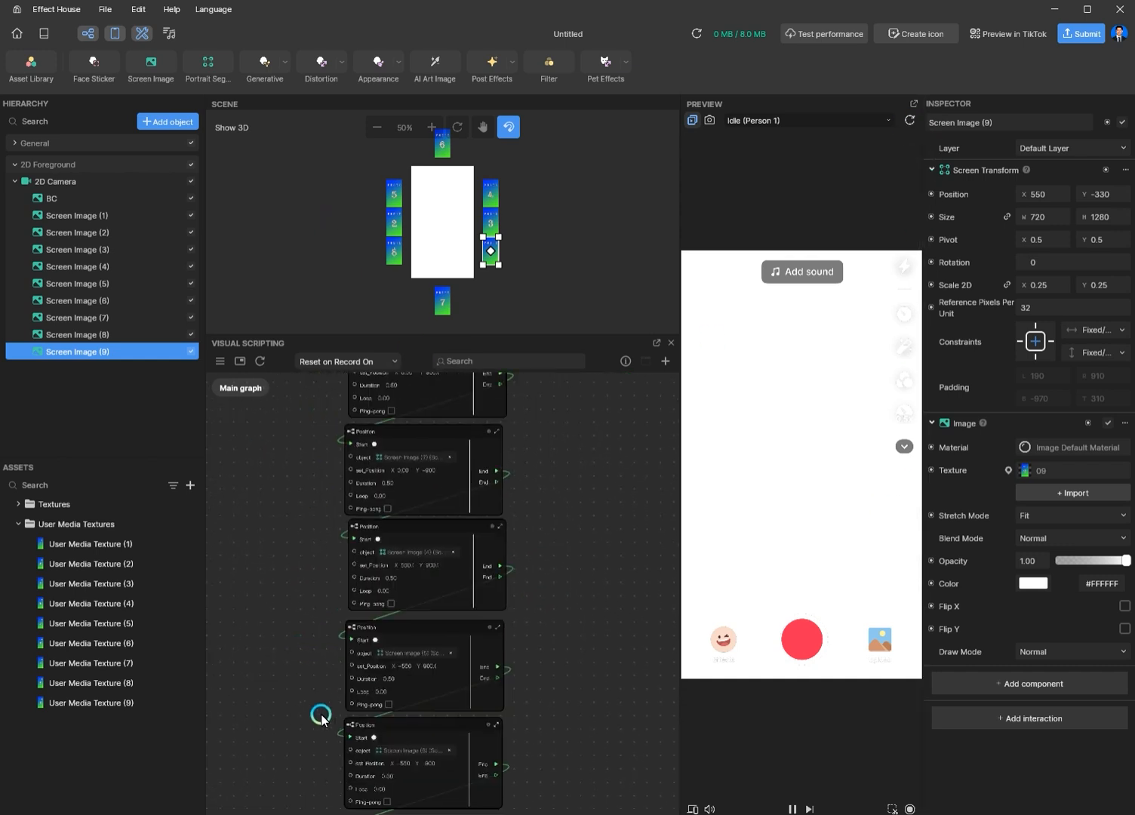
Connect the Wait for Seconds node's Next to the copied Screen Image (2) Position node's Start, and test the tap in the preview.
{"action": "middle_click_drag", "start_coordinate": [290, 430], "coordinate": [363, 685]}
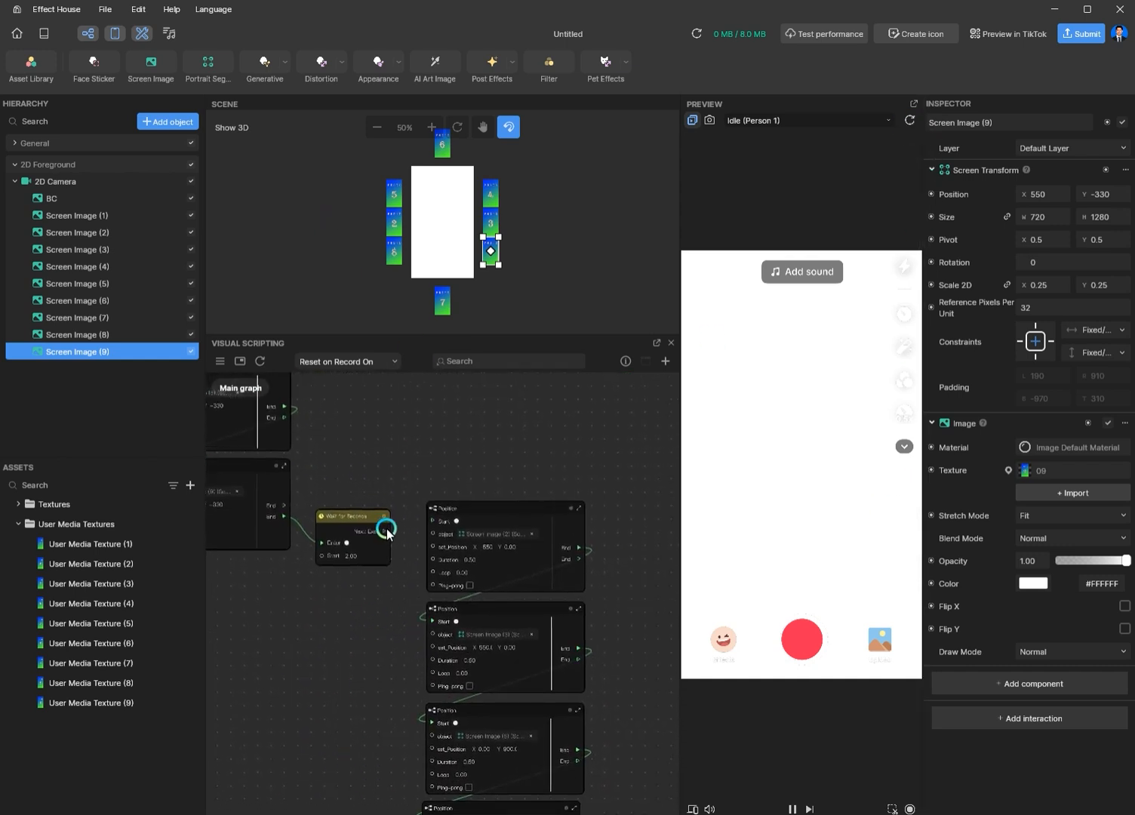
{"action": "left_click_drag", "start_coordinate": [386, 530], "coordinate": [427, 521]}
{"action": "left_click", "coordinate": [855, 526]}
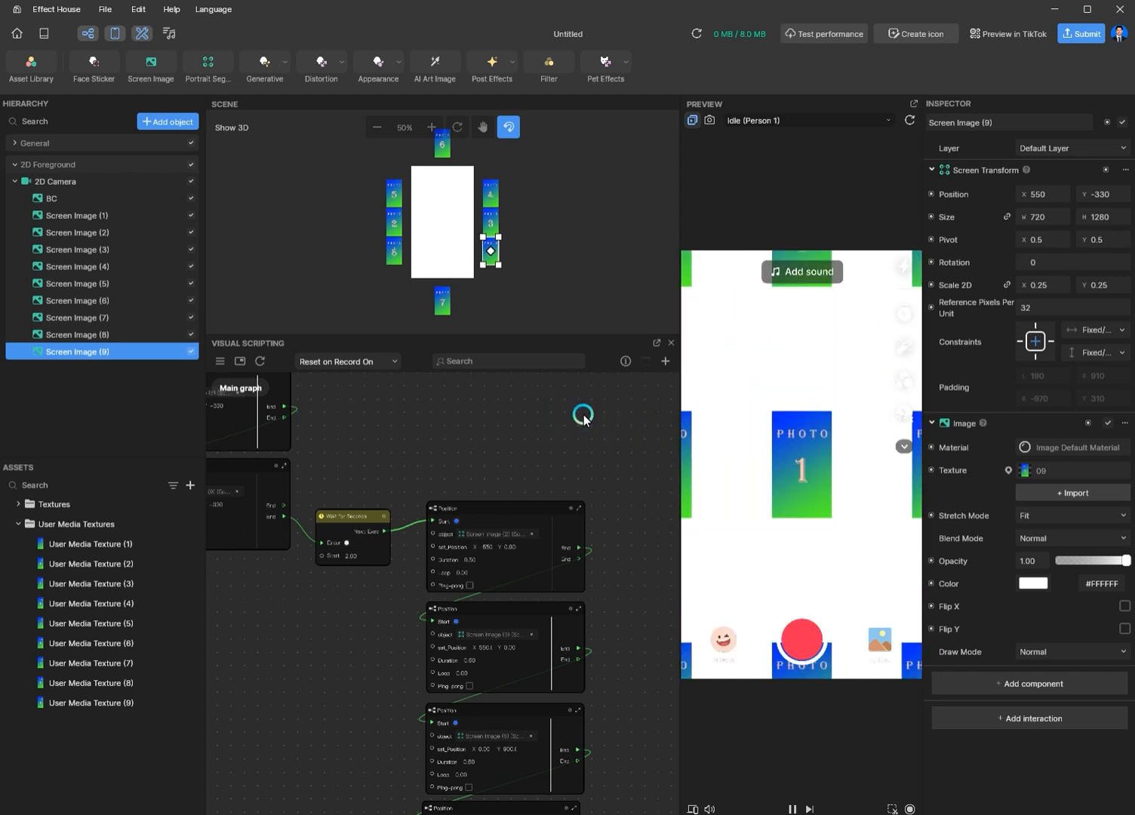
Create a global variable named "2nd duration" of type Number, container Single, with default value 1.
{"action": "left_click", "coordinate": [220, 361]}
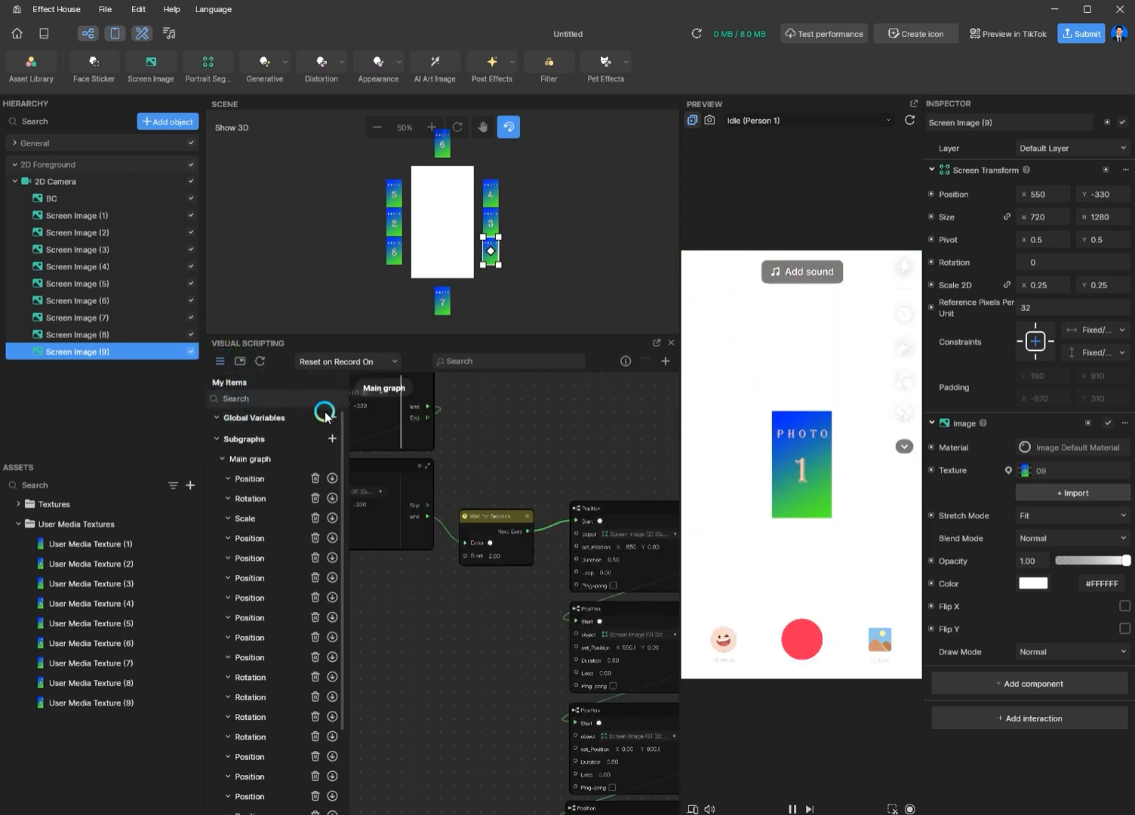
{"action": "left_click", "coordinate": [332, 417]}
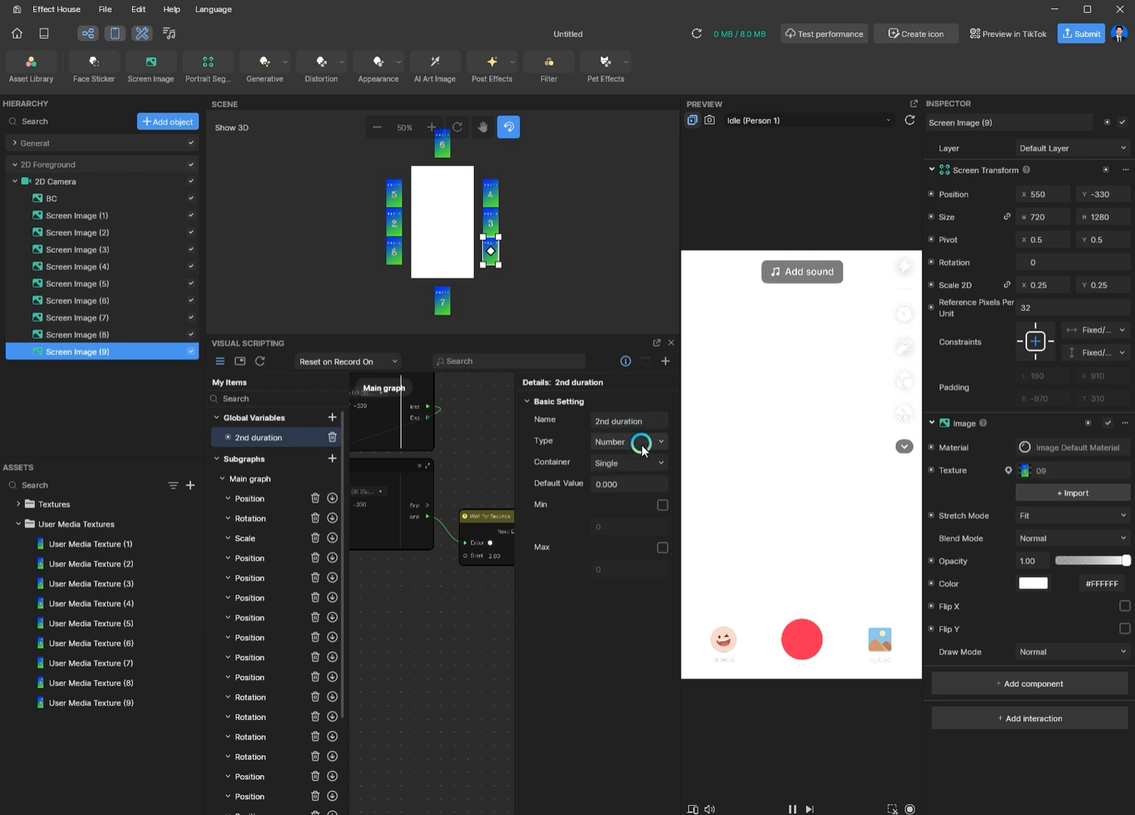
{"action": "left_click", "coordinate": [626, 467]}
{"action": "left_click", "coordinate": [633, 447]}
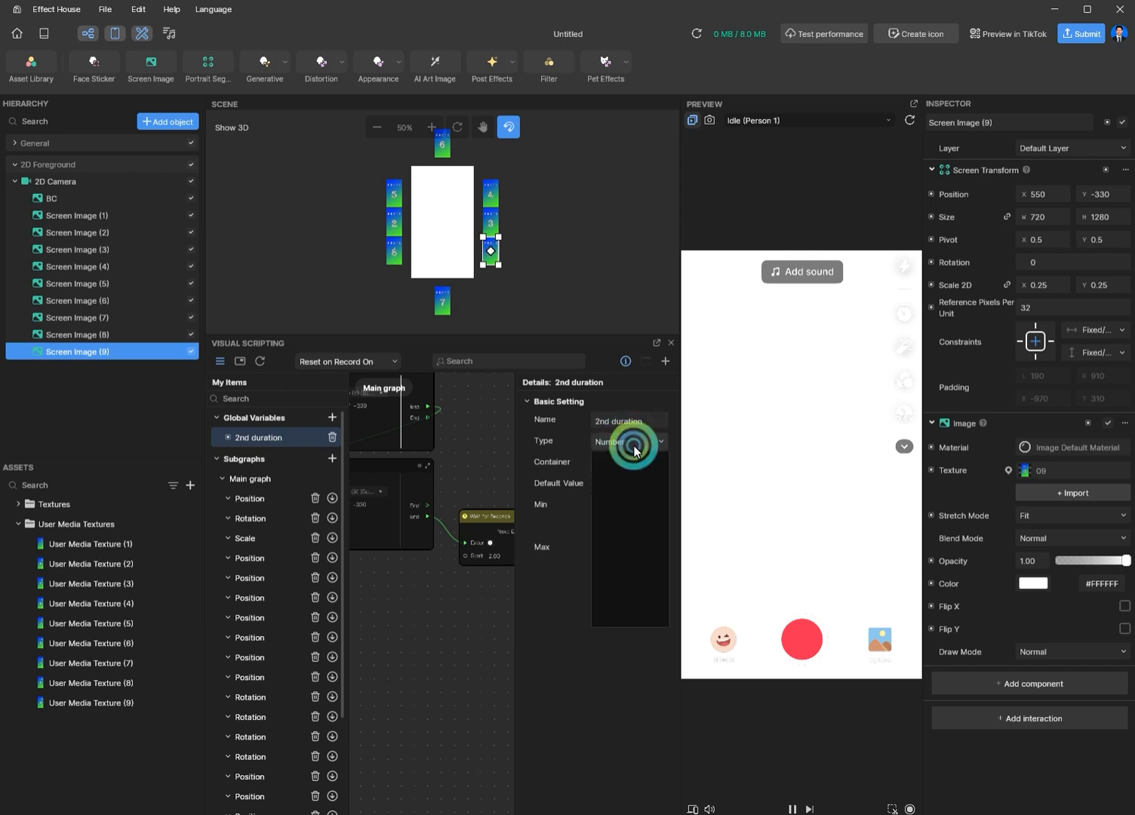
{"action": "left_click", "coordinate": [634, 447]}
{"action": "left_click", "coordinate": [602, 485]}
{"action": "type", "text": "1"}
{"action": "left_click", "coordinate": [588, 435]}
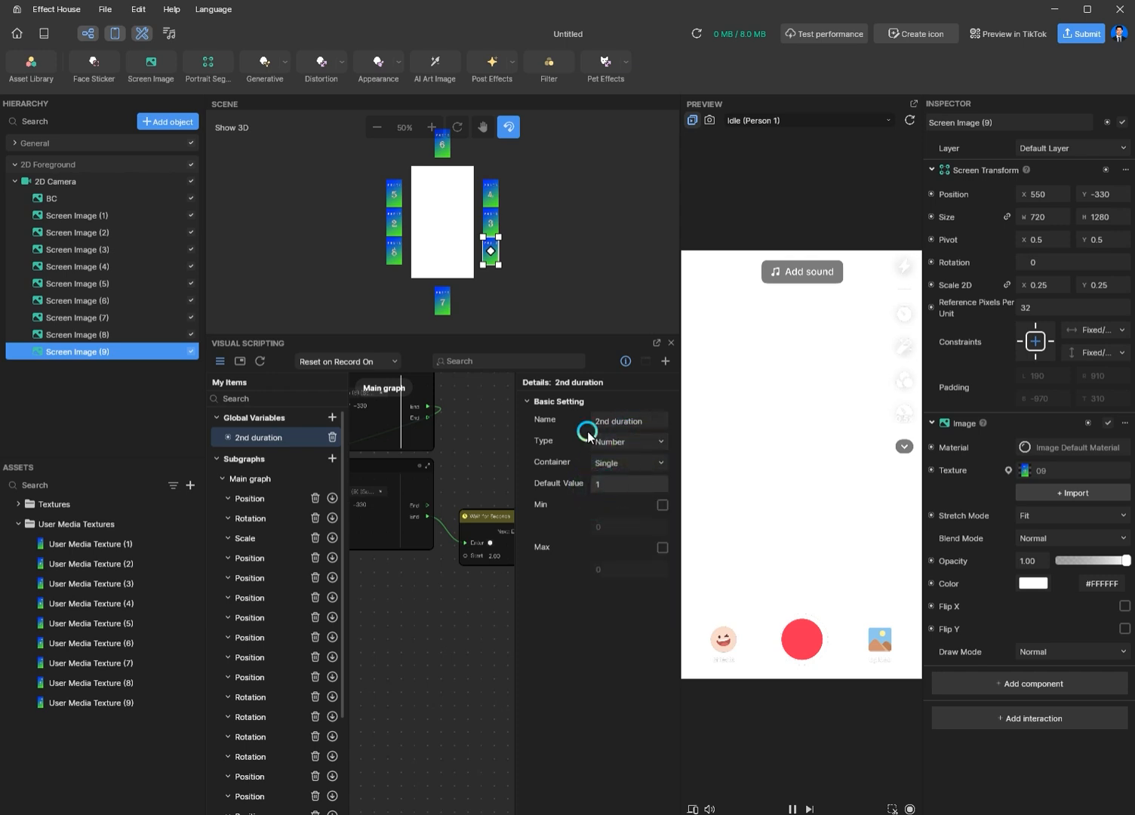
{"action": "left_click", "coordinate": [626, 363]}
{"action": "left_click", "coordinate": [218, 362]}
Add a node for the 2nd duration variable to the main graph and place it below the Wait for Seconds node.
{"action": "left_click", "coordinate": [218, 362]}
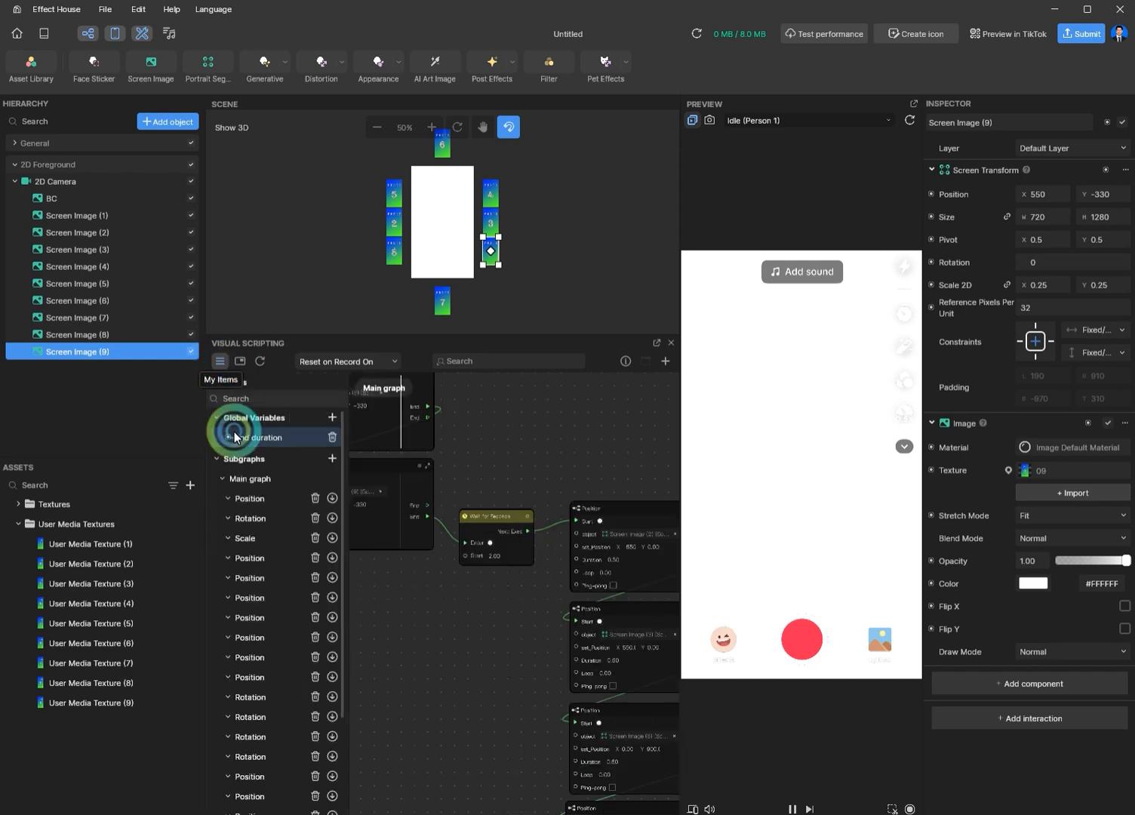
{"action": "left_click", "coordinate": [230, 439]}
{"action": "left_click", "coordinate": [260, 459]}
{"action": "left_click", "coordinate": [220, 362]}
{"action": "left_click", "coordinate": [418, 603]}
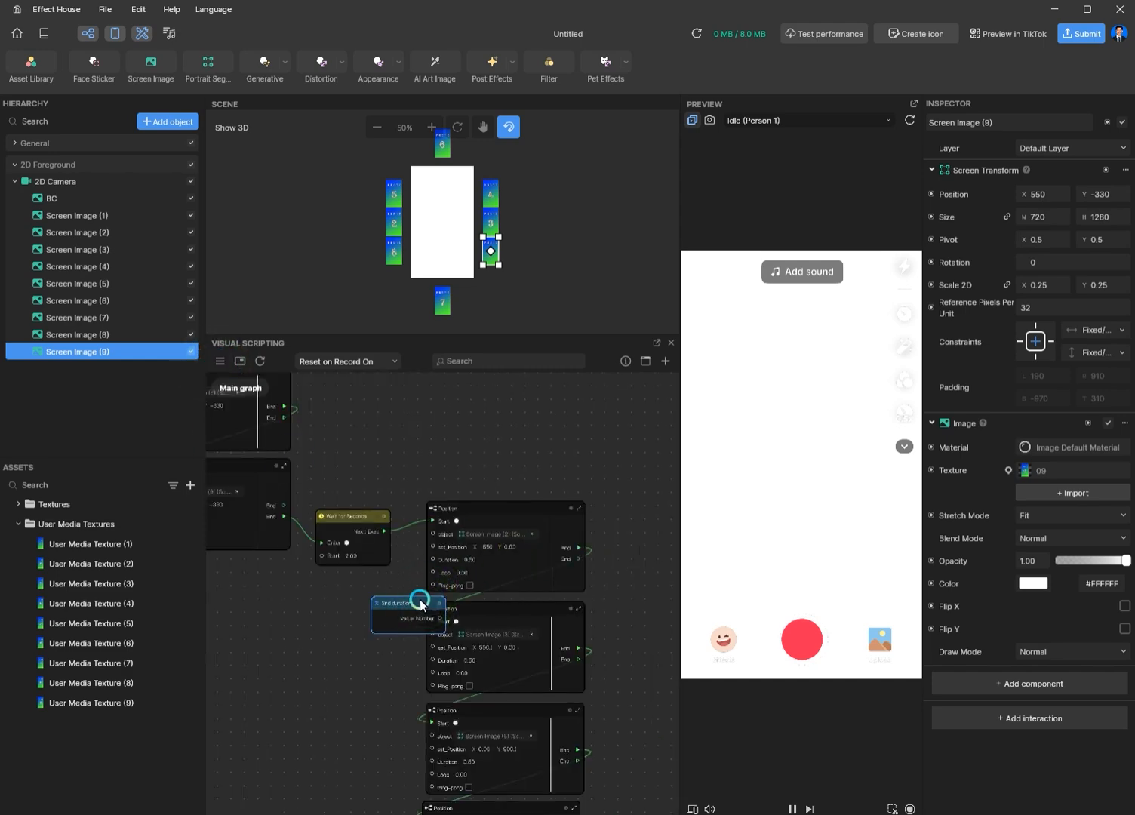
{"action": "left_click_drag", "start_coordinate": [418, 602], "coordinate": [355, 610]}
Group the eight copied Position nodes into a subgraph and place it beside the Wait for Seconds node.
{"action": "scroll", "coordinate": [377, 615], "scroll_direction": "up", "scroll_amount": 2}
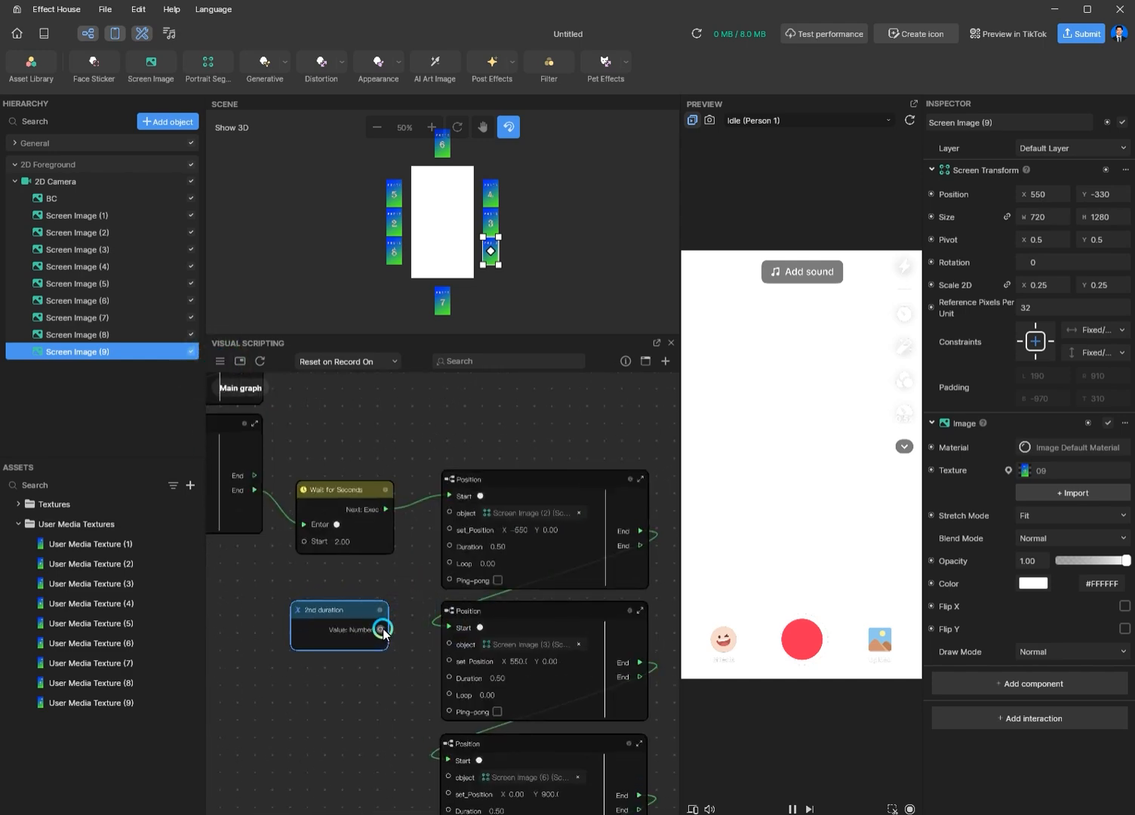
{"action": "scroll", "coordinate": [494, 481], "scroll_direction": "down", "scroll_amount": 5}
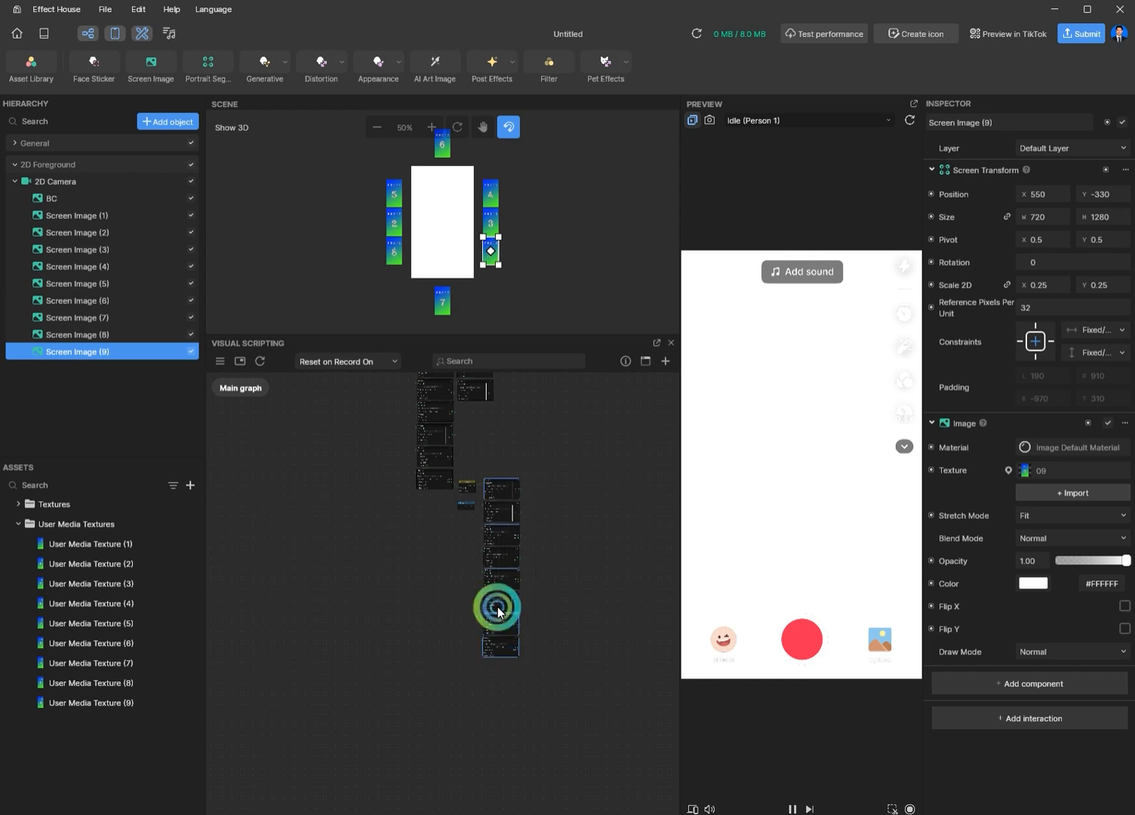
{"action": "scroll", "coordinate": [504, 528], "scroll_direction": "up", "scroll_amount": 5}
{"action": "middle_click_drag", "start_coordinate": [509, 709], "coordinate": [547, 742]}
{"action": "scroll", "coordinate": [548, 742], "scroll_direction": "up", "scroll_amount": 1}
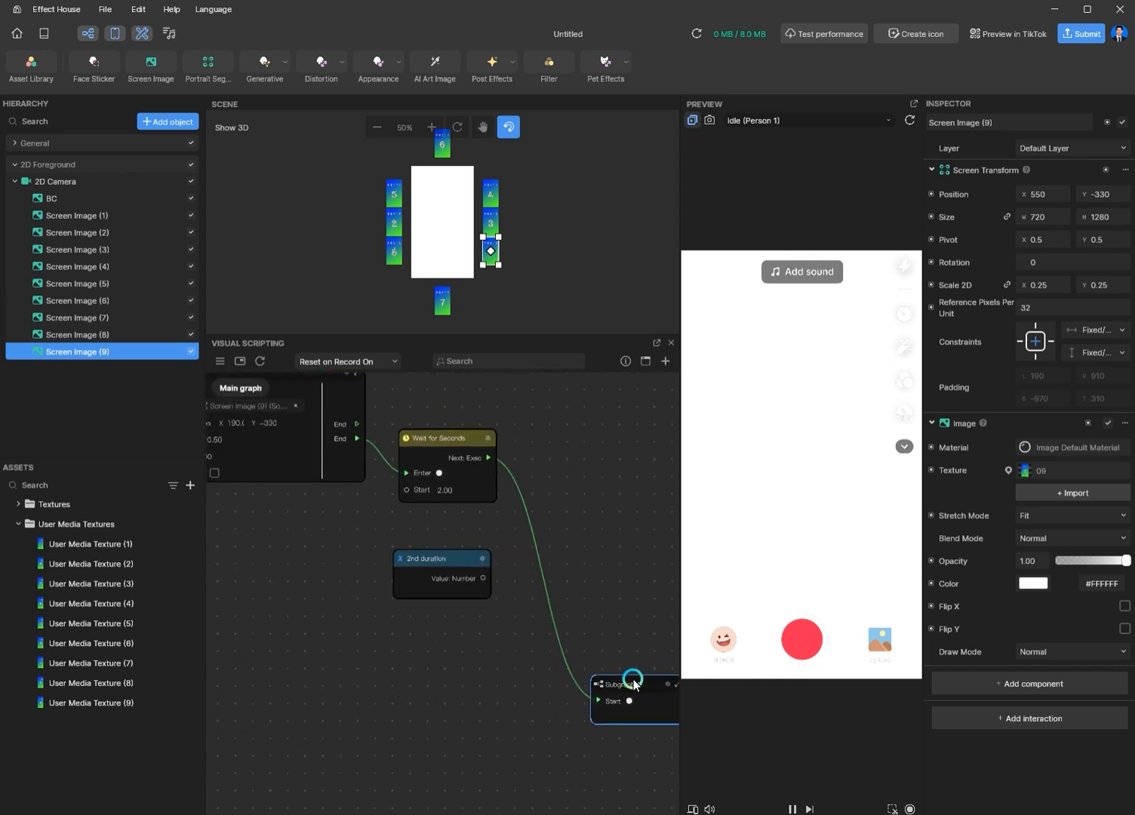
{"action": "left_click_drag", "start_coordinate": [632, 681], "coordinate": [557, 456]}
Open the new subgraph and move its output node to the far side of the lower Position nodes.
{"action": "left_click", "coordinate": [597, 465]}
{"action": "double_click", "coordinate": [595, 466]}
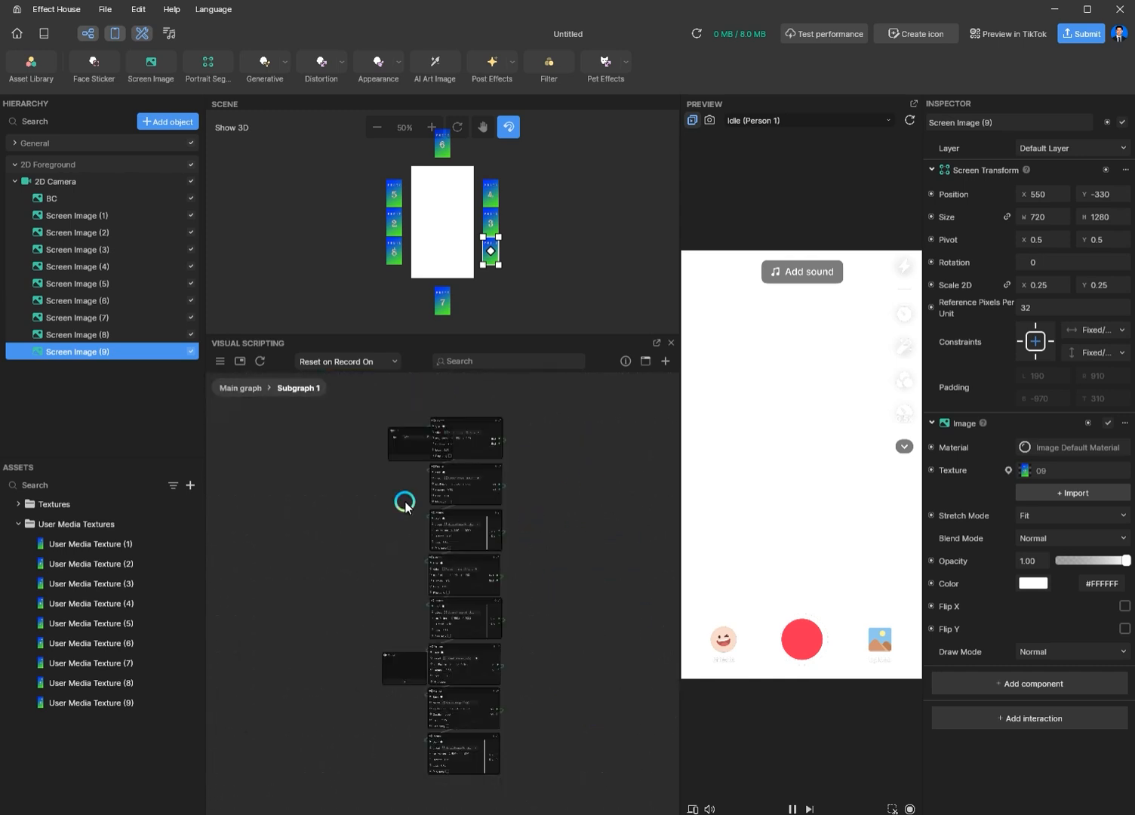
{"action": "scroll", "coordinate": [390, 485], "scroll_direction": "up", "scroll_amount": 3}
{"action": "left_click_drag", "start_coordinate": [419, 718], "coordinate": [607, 778]}
{"action": "middle_click_drag", "start_coordinate": [579, 670], "coordinate": [548, 563]}
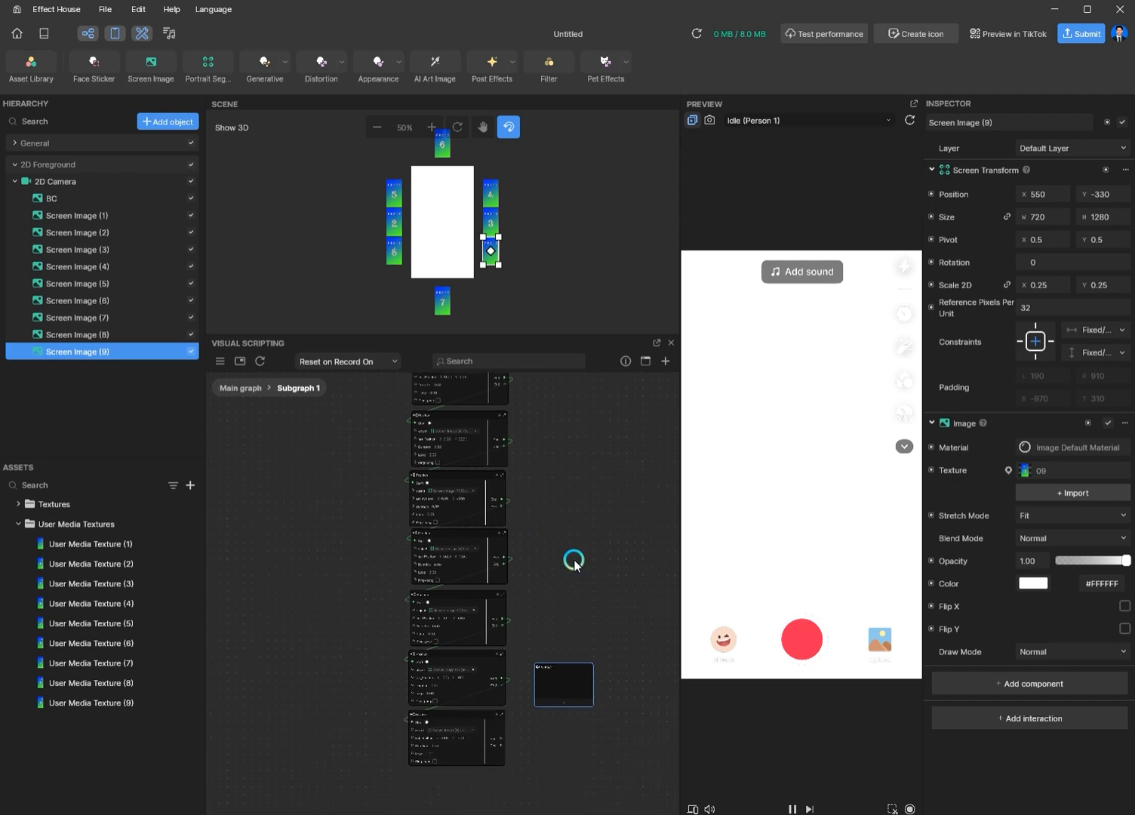
Add an output to the subgraph's Output node and connect the last Position node's second End port to it.
{"action": "scroll", "coordinate": [571, 680], "scroll_direction": "up", "scroll_amount": 5}
{"action": "left_click", "coordinate": [560, 731]}
{"action": "middle_click_drag", "start_coordinate": [539, 647], "coordinate": [575, 531]}
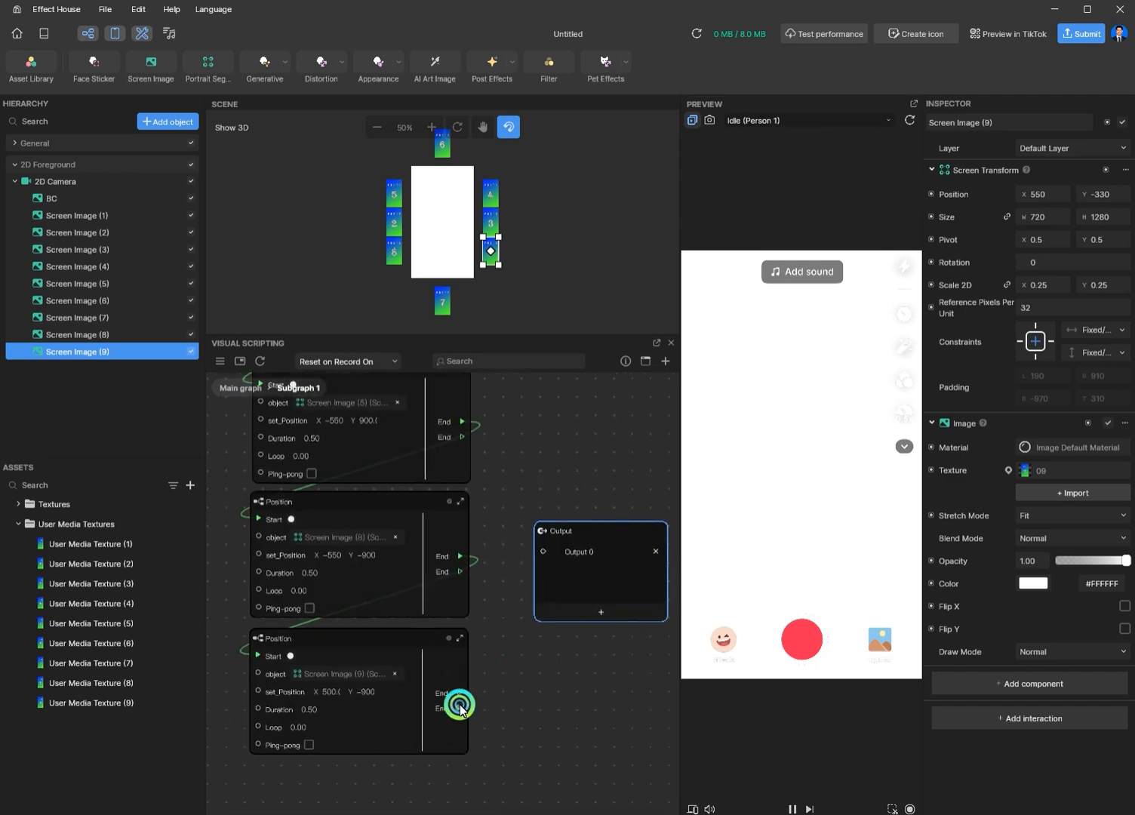
{"action": "left_click_drag", "start_coordinate": [460, 708], "coordinate": [544, 551]}
Move the subgraph's Input node clear of the first Position node and add a second input of type Number.
{"action": "middle_click_drag", "start_coordinate": [238, 404], "coordinate": [419, 802]}
{"action": "middle_click_drag", "start_coordinate": [362, 415], "coordinate": [372, 797]}
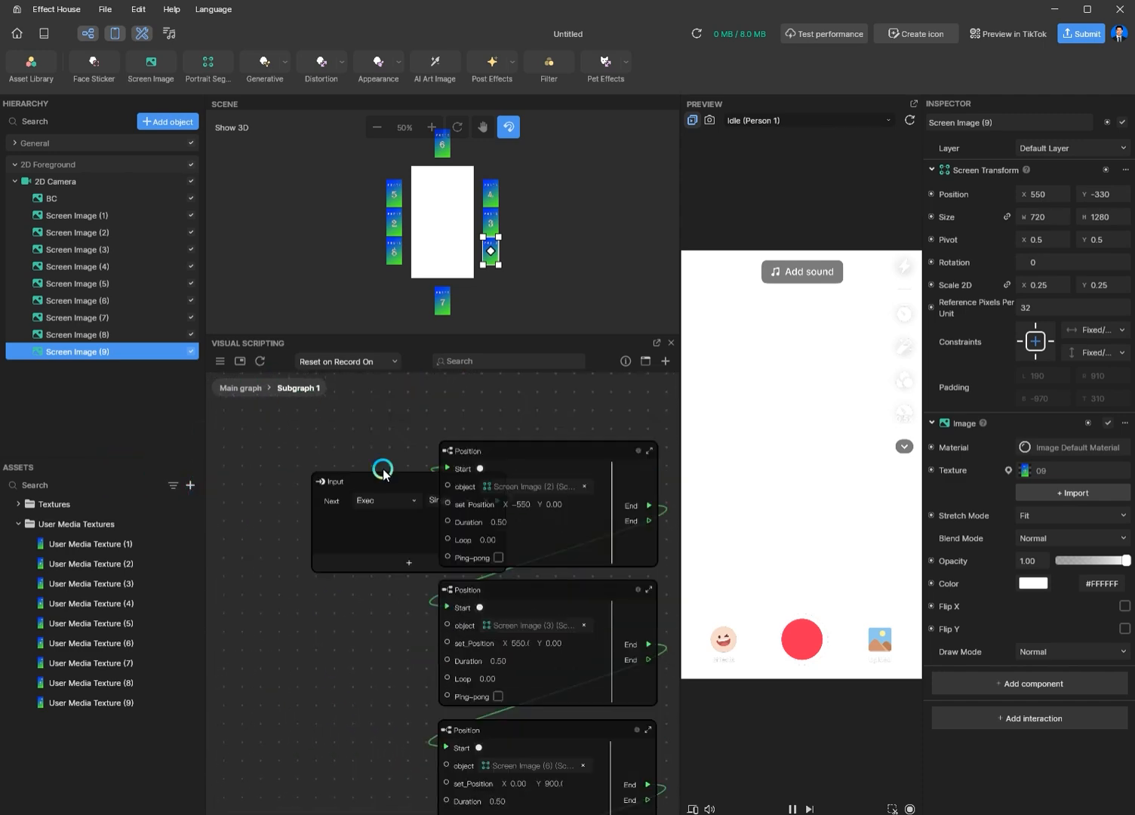
{"action": "left_click_drag", "start_coordinate": [383, 472], "coordinate": [302, 449]}
{"action": "left_click", "coordinate": [302, 532]}
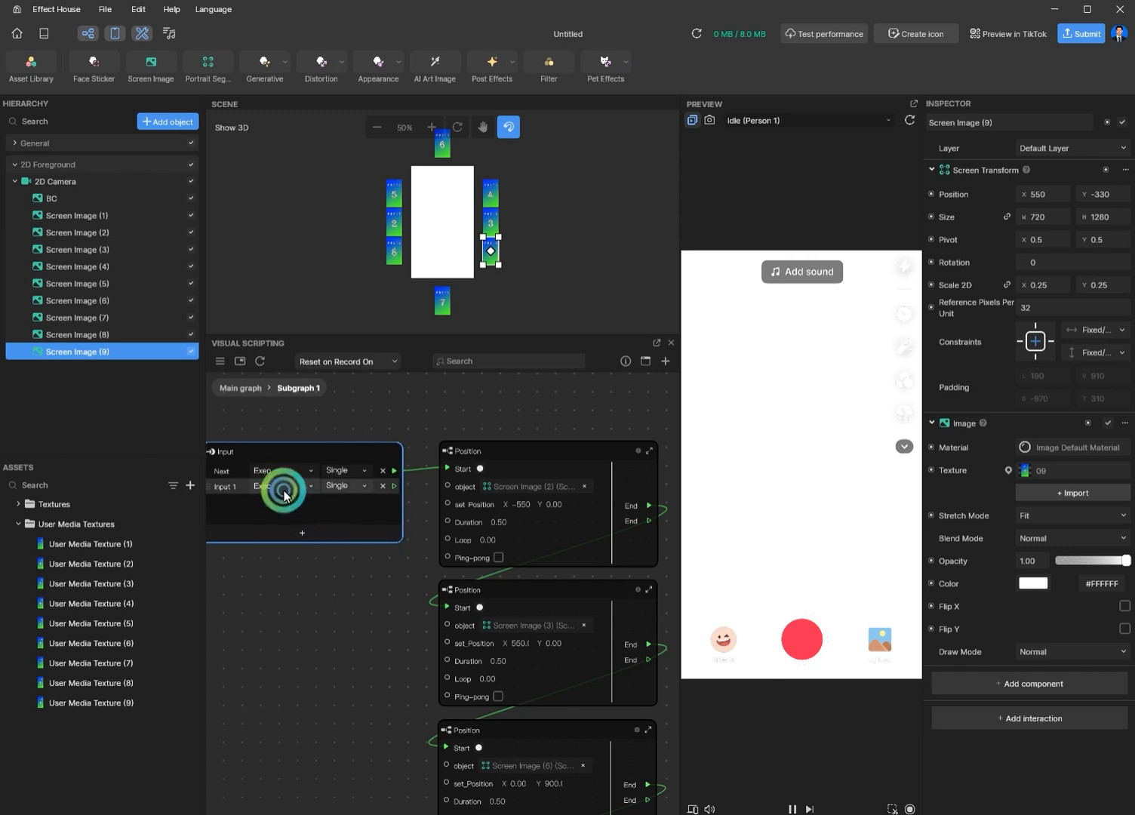
{"action": "left_click", "coordinate": [285, 492]}
{"action": "left_click", "coordinate": [294, 528]}
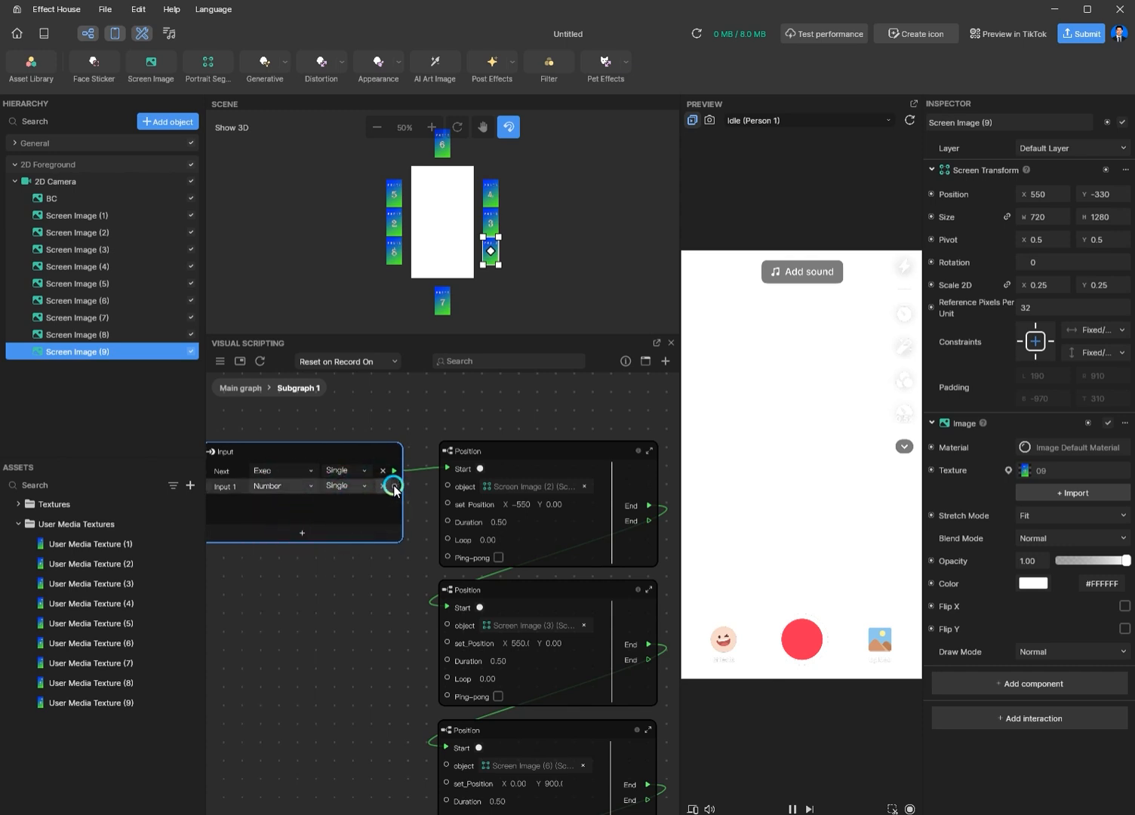
Connect the Number input to the Duration port of all eight Position nodes in the subgraph.
{"action": "left_click_drag", "start_coordinate": [394, 486], "coordinate": [439, 664]}
{"action": "left_click_drag", "start_coordinate": [392, 487], "coordinate": [445, 802]}
{"action": "left_click", "coordinate": [343, 449]}
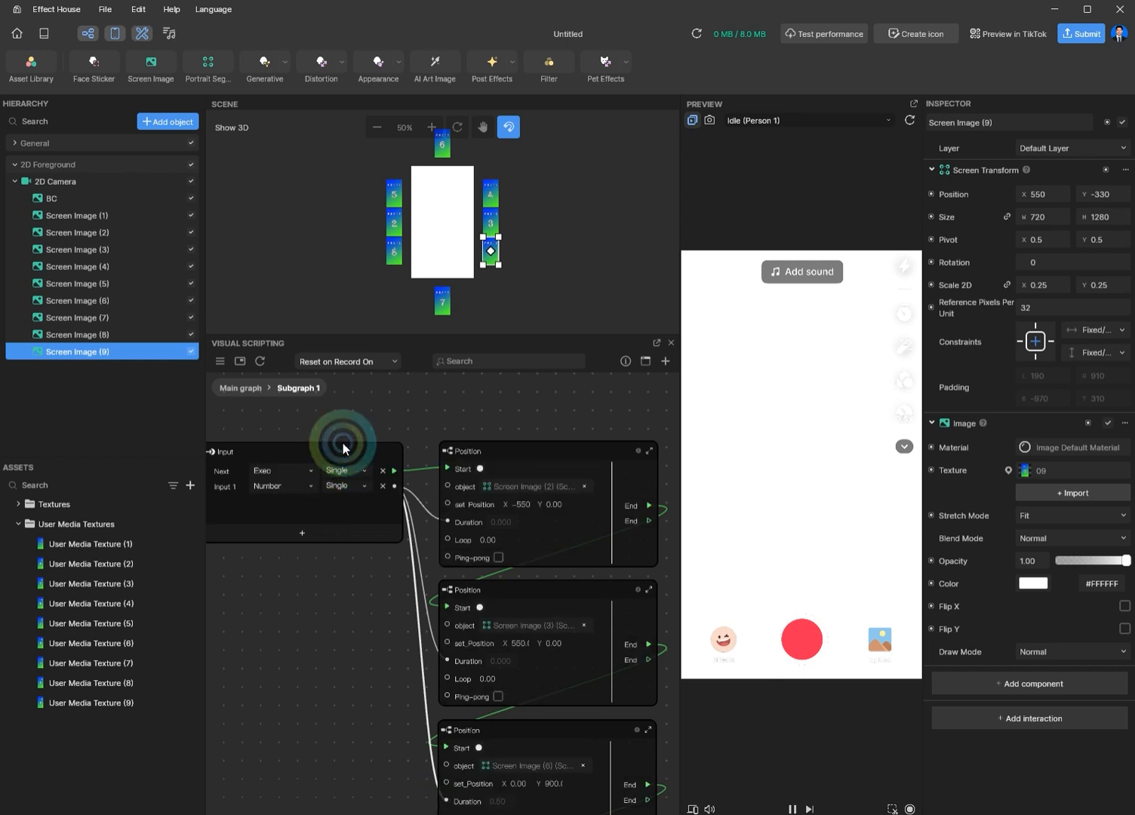
{"action": "left_click_drag", "start_coordinate": [344, 447], "coordinate": [449, 538]}
{"action": "left_click_drag", "start_coordinate": [284, 660], "coordinate": [453, 670]}
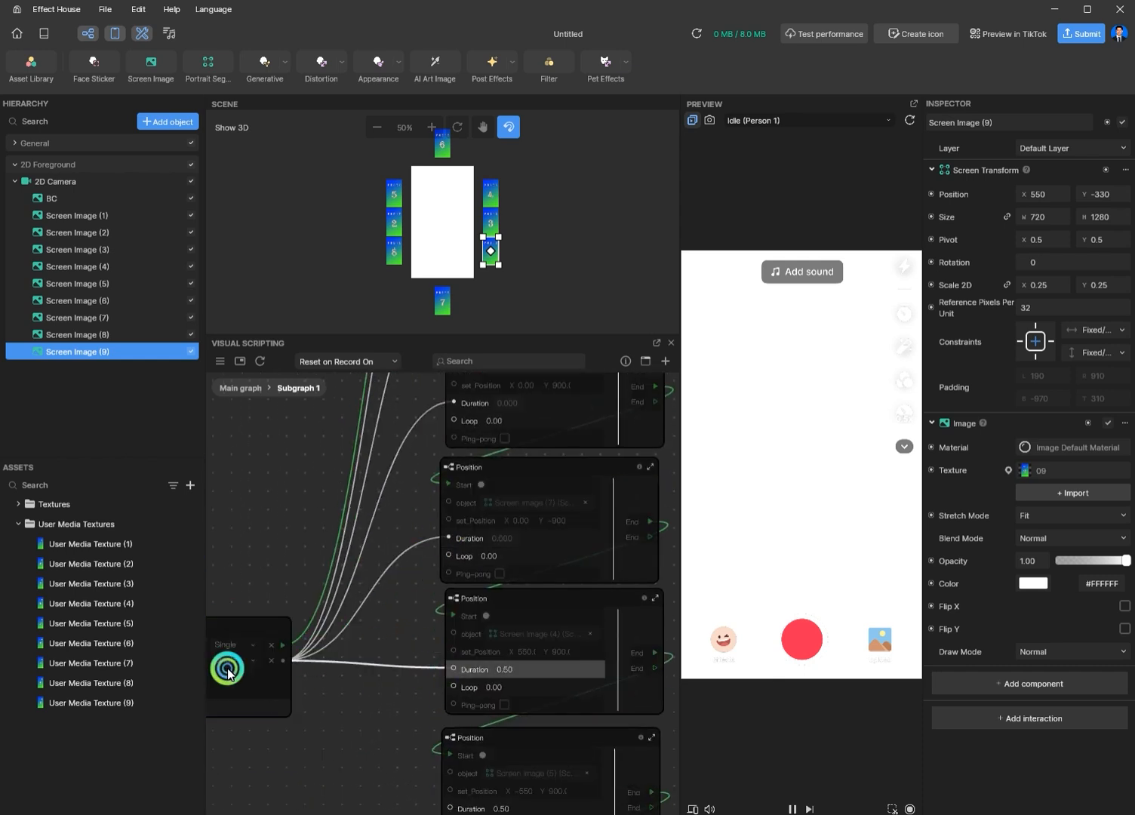
{"action": "left_click_drag", "start_coordinate": [283, 660], "coordinate": [450, 763]}
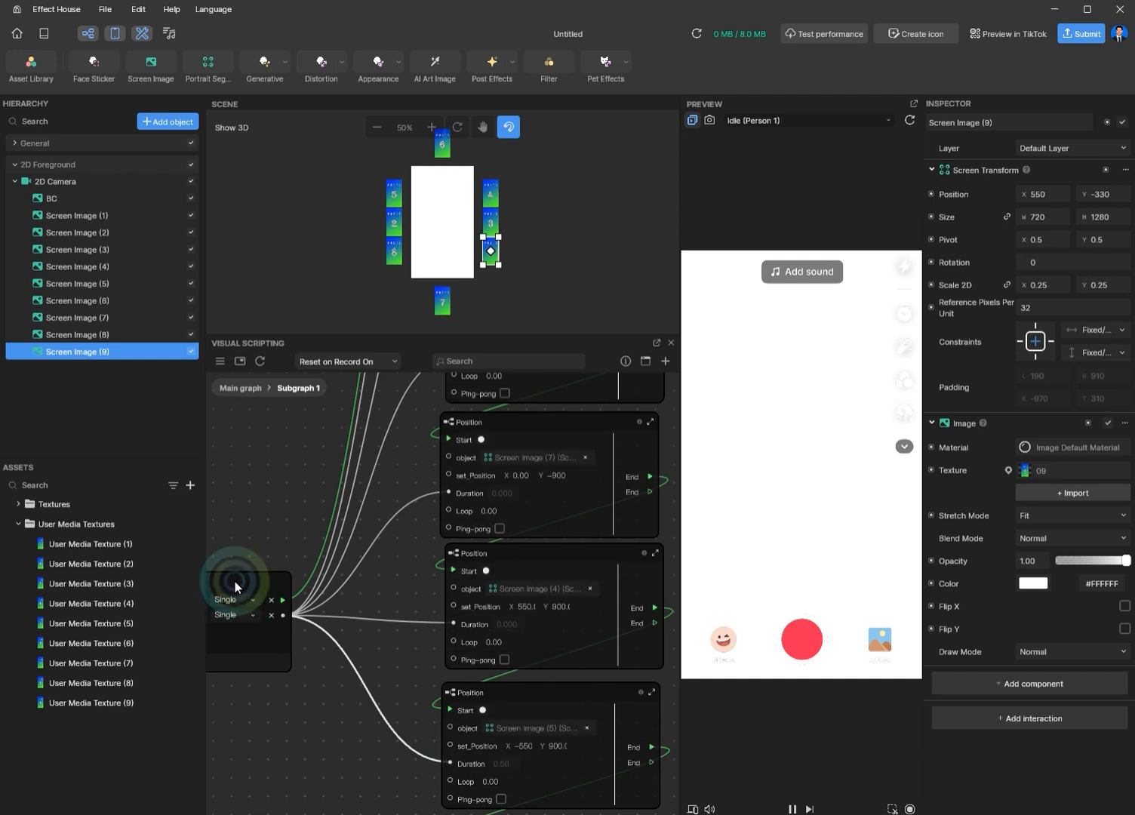
{"action": "left_click_drag", "start_coordinate": [235, 587], "coordinate": [458, 554]}
{"action": "left_click_drag", "start_coordinate": [305, 572], "coordinate": [453, 695]}
Move the subgraph's Input node back up beside the first Position node.
{"action": "middle_click_drag", "start_coordinate": [386, 528], "coordinate": [412, 774]}
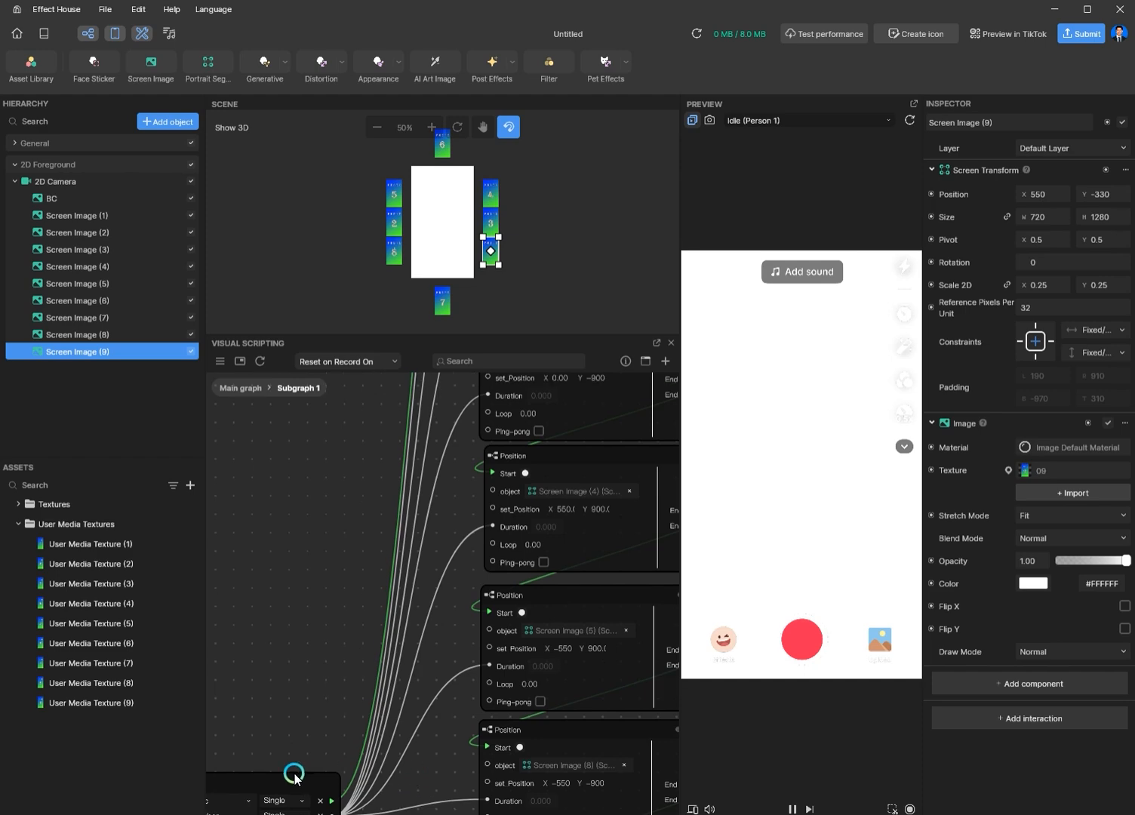
{"action": "left_click_drag", "start_coordinate": [293, 776], "coordinate": [261, 475]}
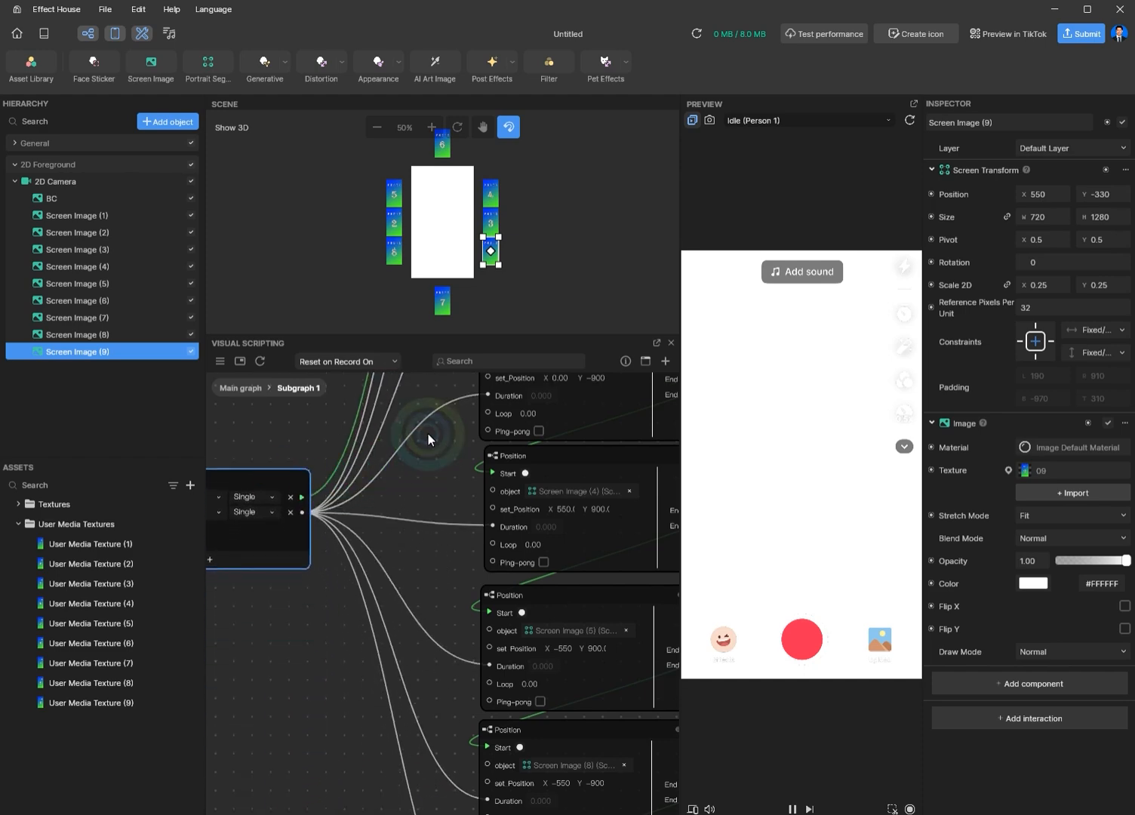
{"action": "middle_click_drag", "start_coordinate": [426, 438], "coordinate": [430, 736]}
{"action": "left_click_drag", "start_coordinate": [253, 749], "coordinate": [307, 526]}
{"action": "scroll", "coordinate": [304, 729], "scroll_direction": "down", "scroll_amount": 6}
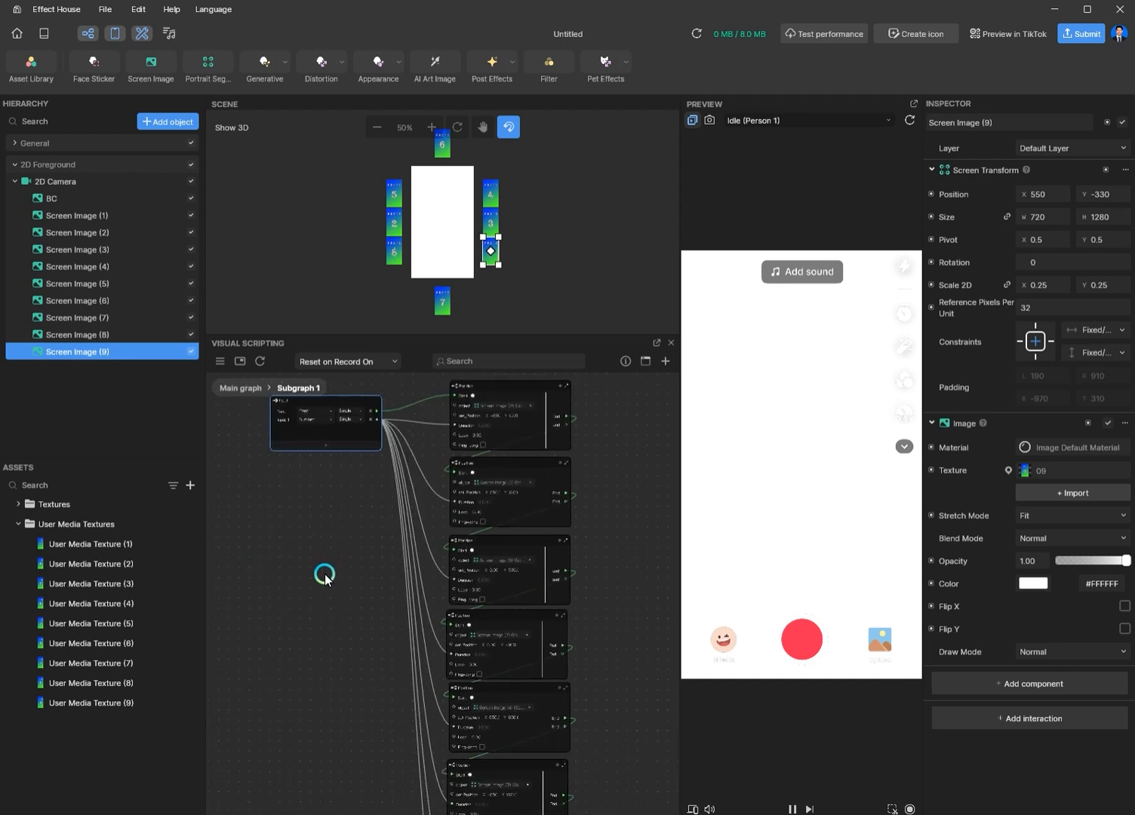
{"action": "middle_click_drag", "start_coordinate": [290, 648], "coordinate": [310, 619]}
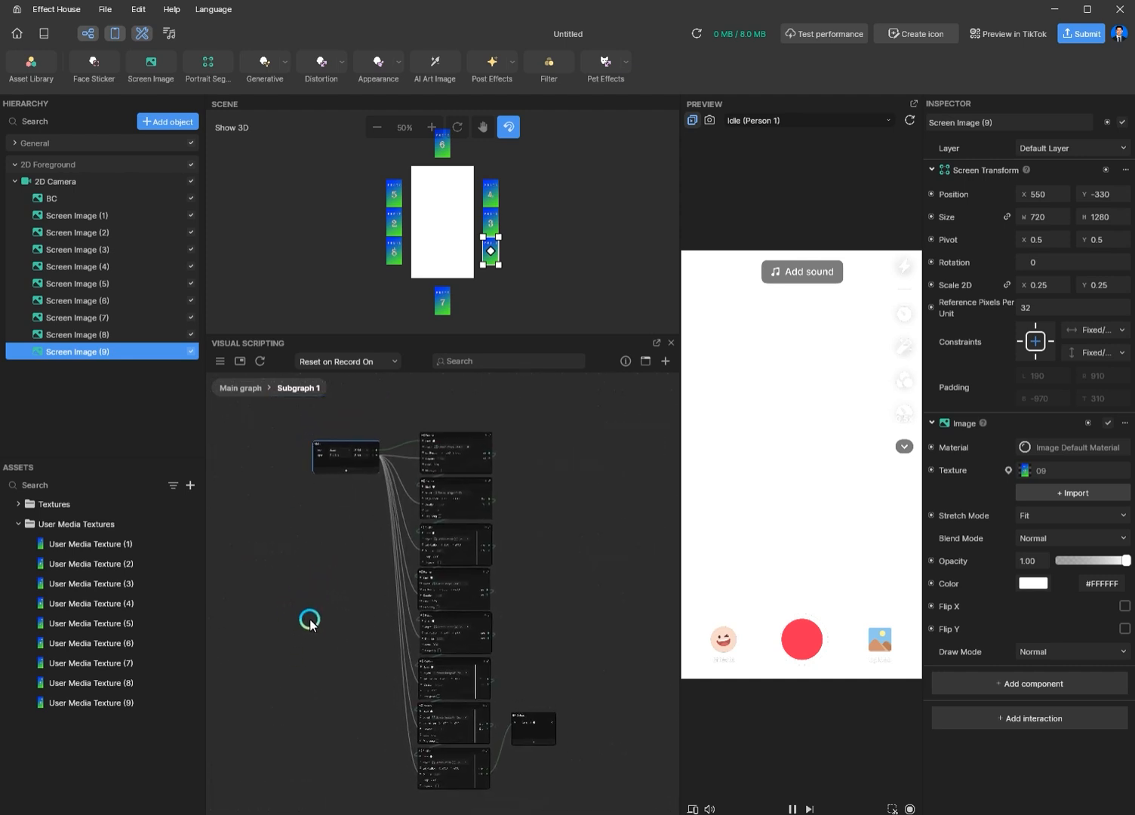
In the main graph, connect the 2nd duration value to Subgraph 1's Input 1 and test the effect with a tap in the preview.
{"action": "left_click", "coordinate": [247, 389]}
{"action": "scroll", "coordinate": [507, 701], "scroll_direction": "up", "scroll_amount": 5}
{"action": "left_click", "coordinate": [504, 602]}
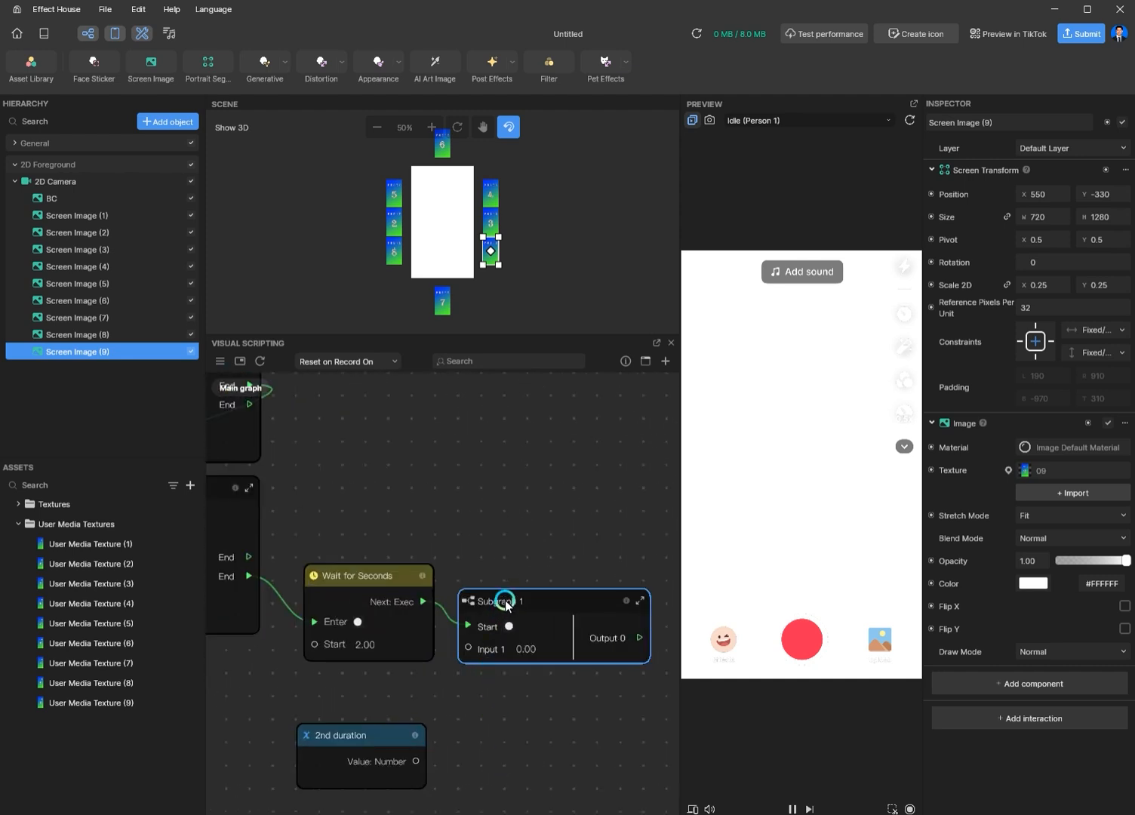
{"action": "left_click_drag", "start_coordinate": [505, 602], "coordinate": [518, 627]}
{"action": "left_click_drag", "start_coordinate": [378, 733], "coordinate": [474, 698]}
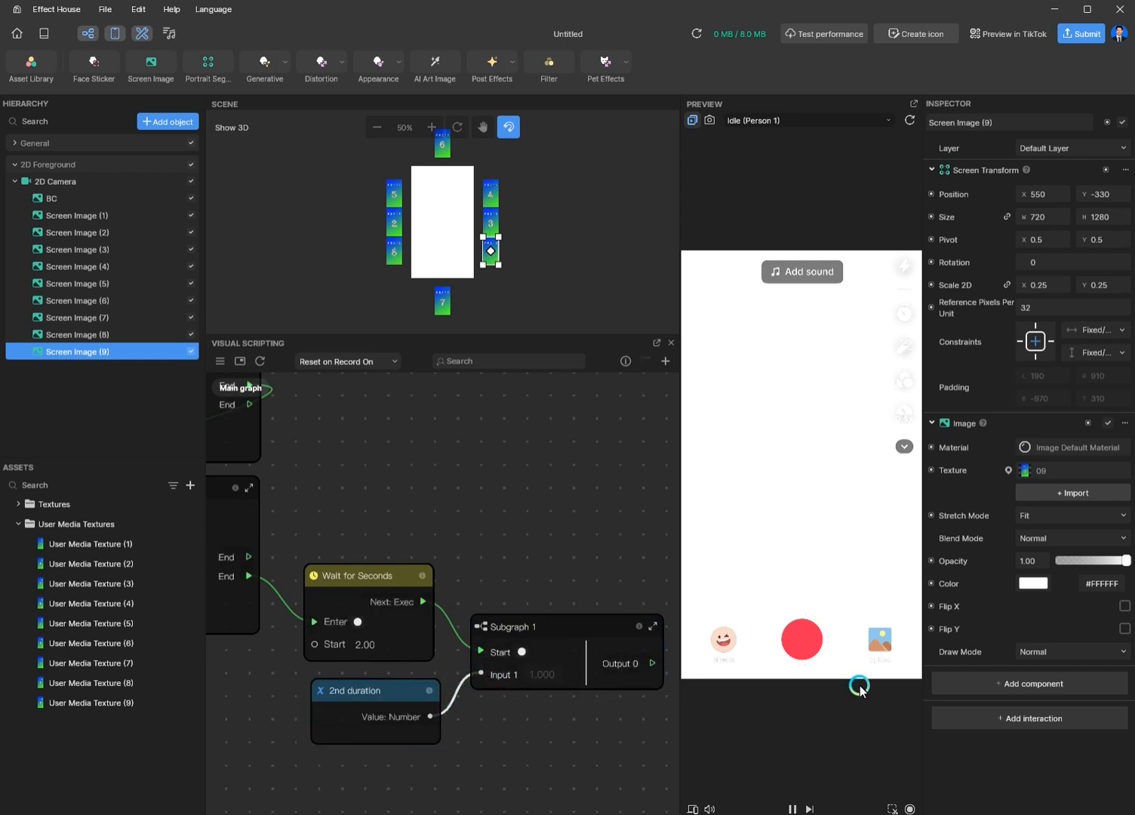
{"action": "left_click", "coordinate": [817, 489]}
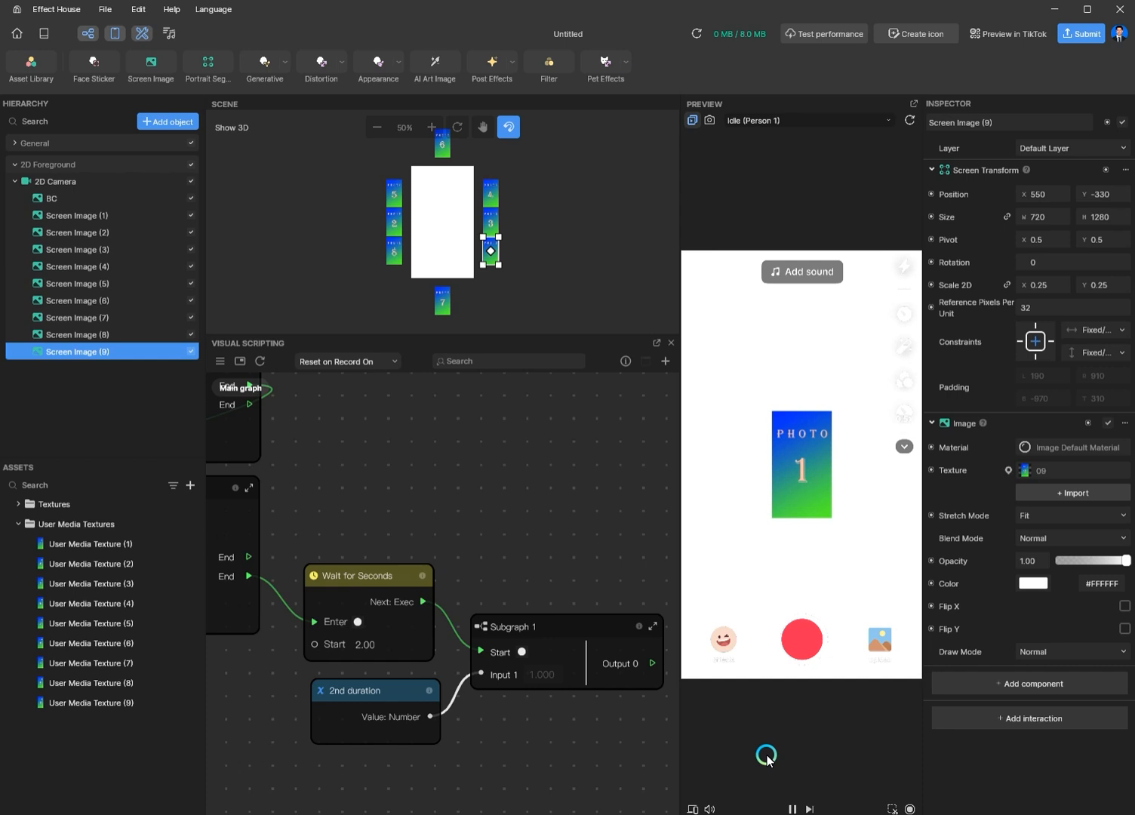
Duplicate the Scale node for Screen Image (1) at the start of the graph and place the copy after Subgraph 1.
{"action": "middle_click_drag", "start_coordinate": [596, 758], "coordinate": [520, 743]}
{"action": "scroll", "coordinate": [521, 743], "scroll_direction": "down", "scroll_amount": 7}
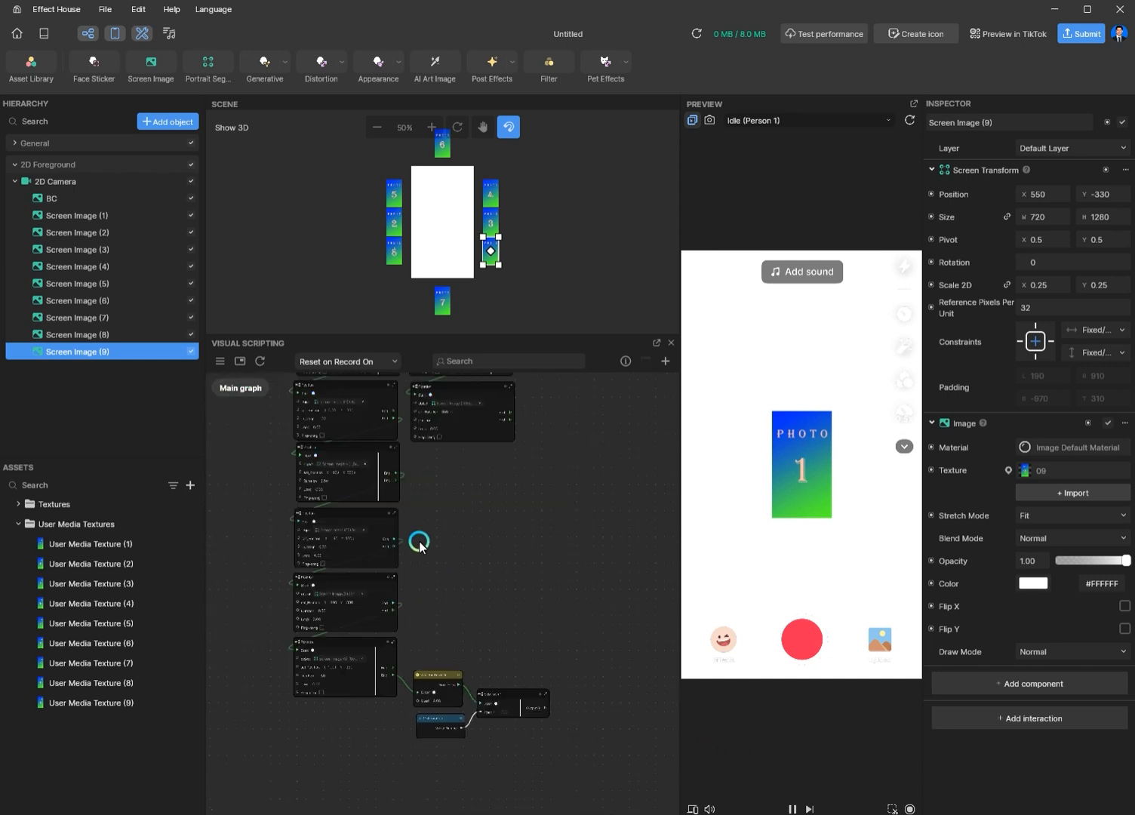
{"action": "middle_click_drag", "start_coordinate": [499, 564], "coordinate": [527, 746]}
{"action": "scroll", "coordinate": [526, 746], "scroll_direction": "down", "scroll_amount": 4}
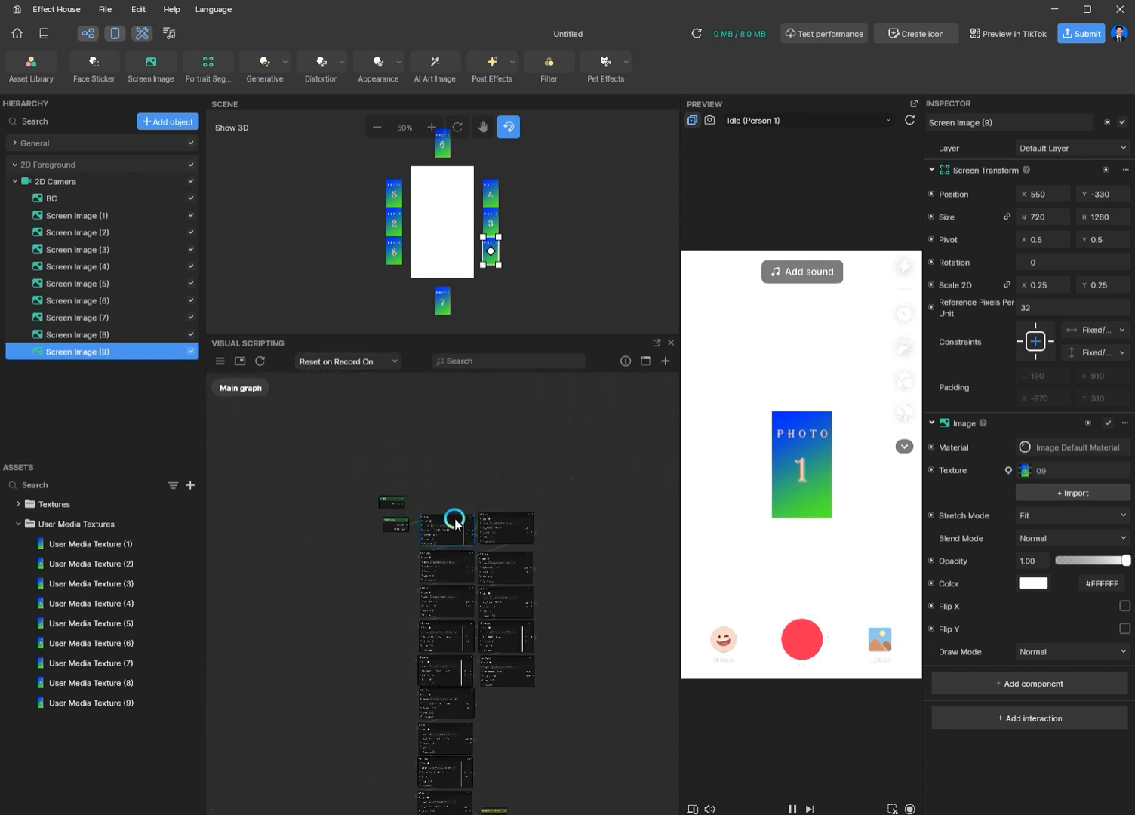
{"action": "key", "text": "ctrl+d"}
{"action": "left_click", "coordinate": [479, 522]}
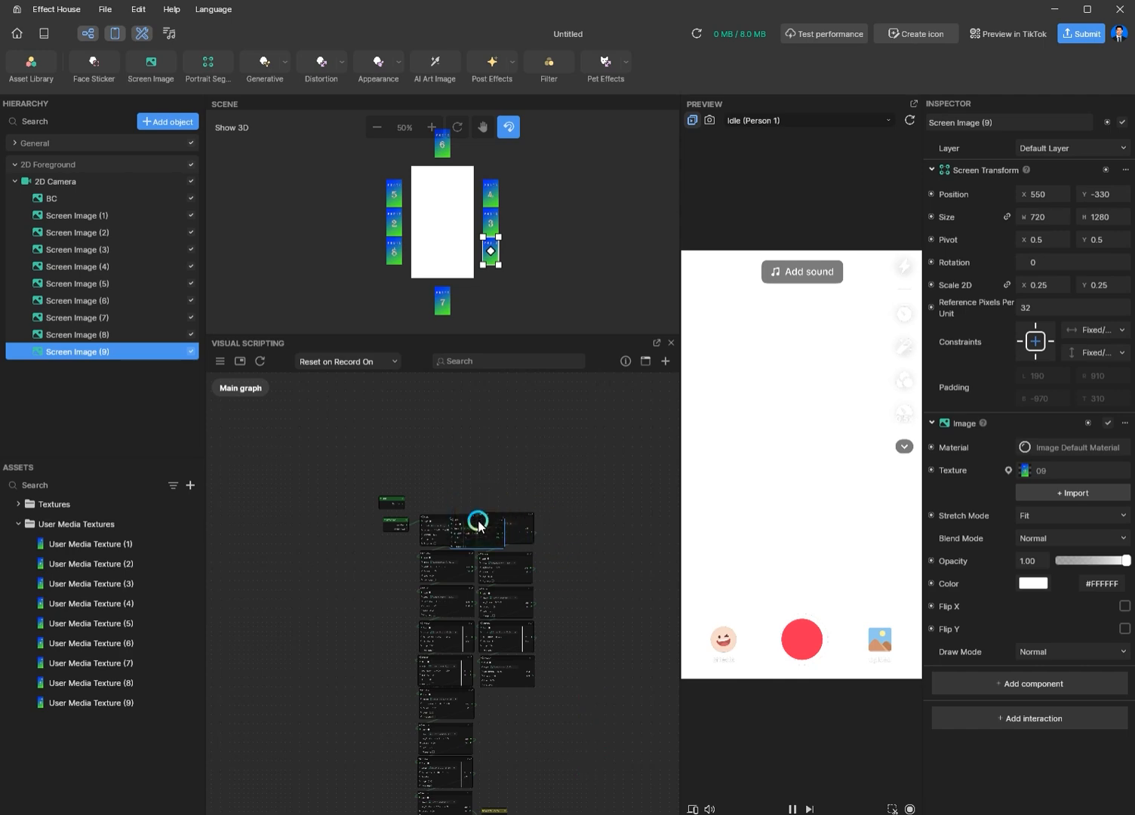
{"action": "left_click", "coordinate": [463, 511]}
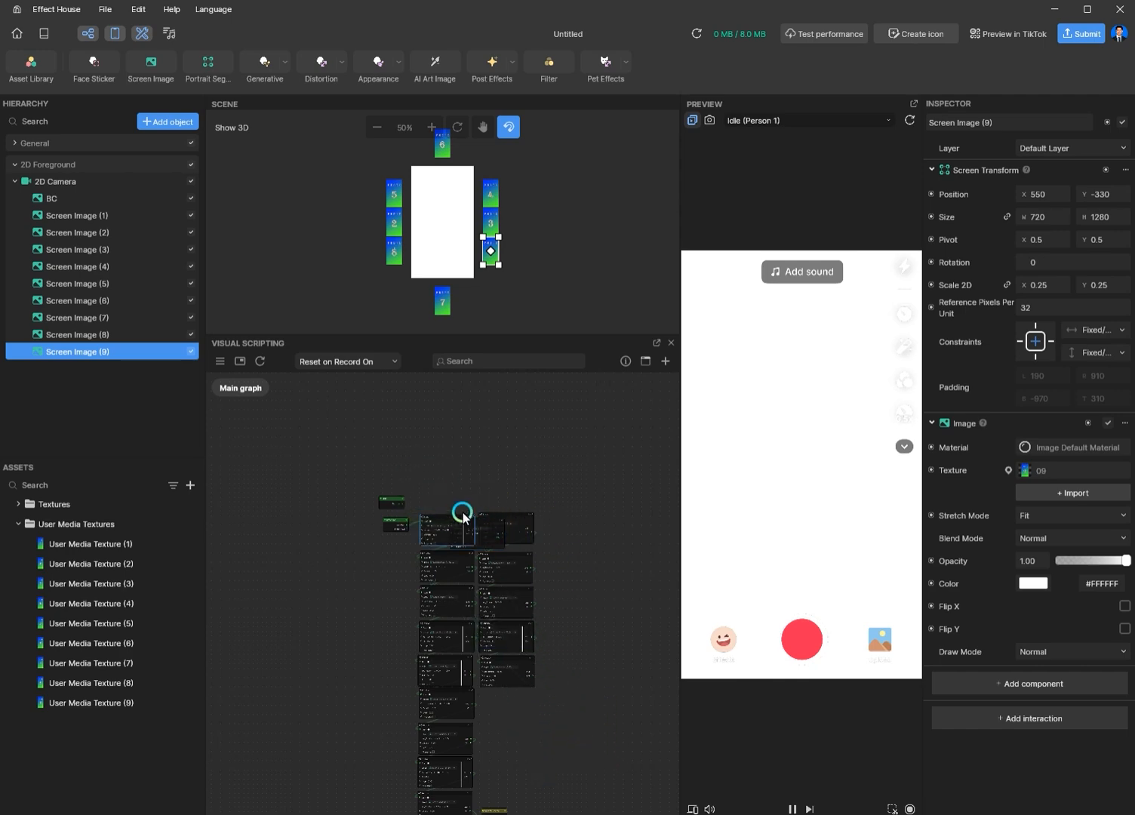
{"action": "scroll", "coordinate": [487, 517], "scroll_direction": "up", "scroll_amount": 4}
{"action": "left_click", "coordinate": [504, 526]}
{"action": "left_click", "coordinate": [483, 563]}
{"action": "left_click_drag", "start_coordinate": [513, 578], "coordinate": [638, 744]}
{"action": "scroll", "coordinate": [596, 750], "scroll_direction": "up", "scroll_amount": 5}
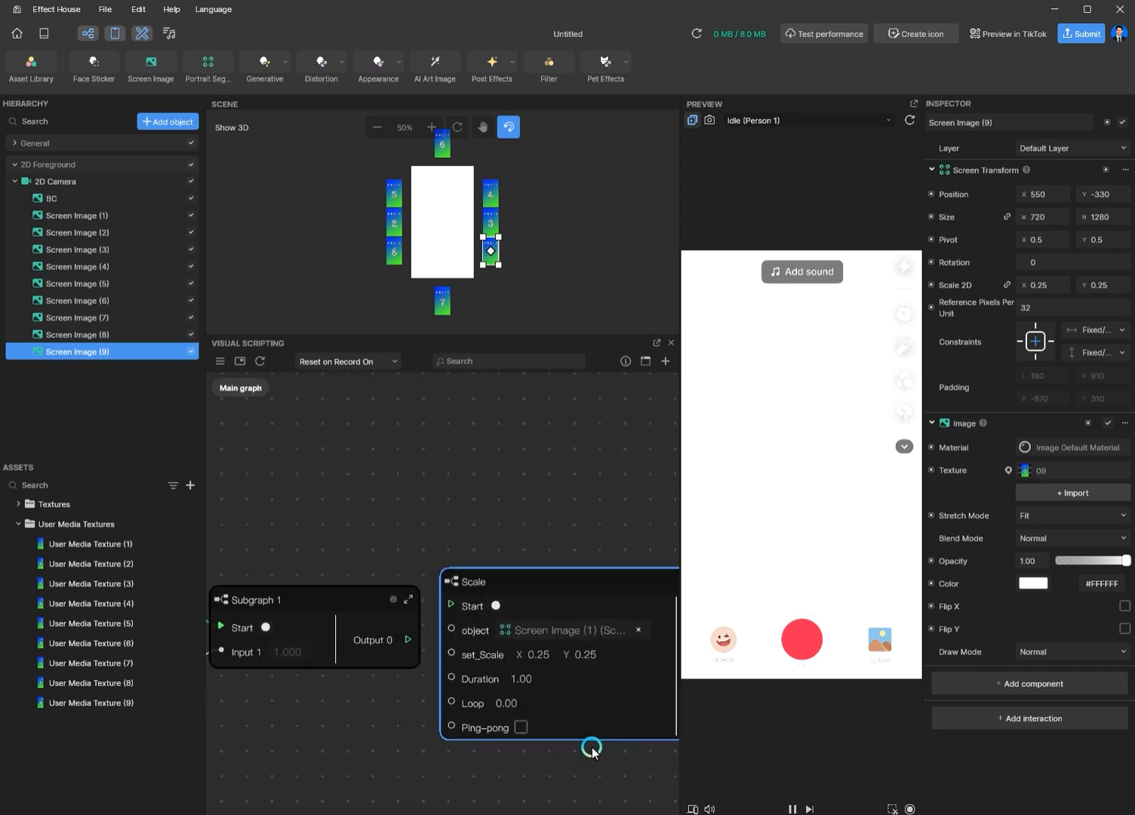
Connect Subgraph 1's Output 0 to the copied Scale node's Start and set its duration to 2 and its scale to X 1, Y 1.
{"action": "left_click_drag", "start_coordinate": [393, 633], "coordinate": [437, 593]}
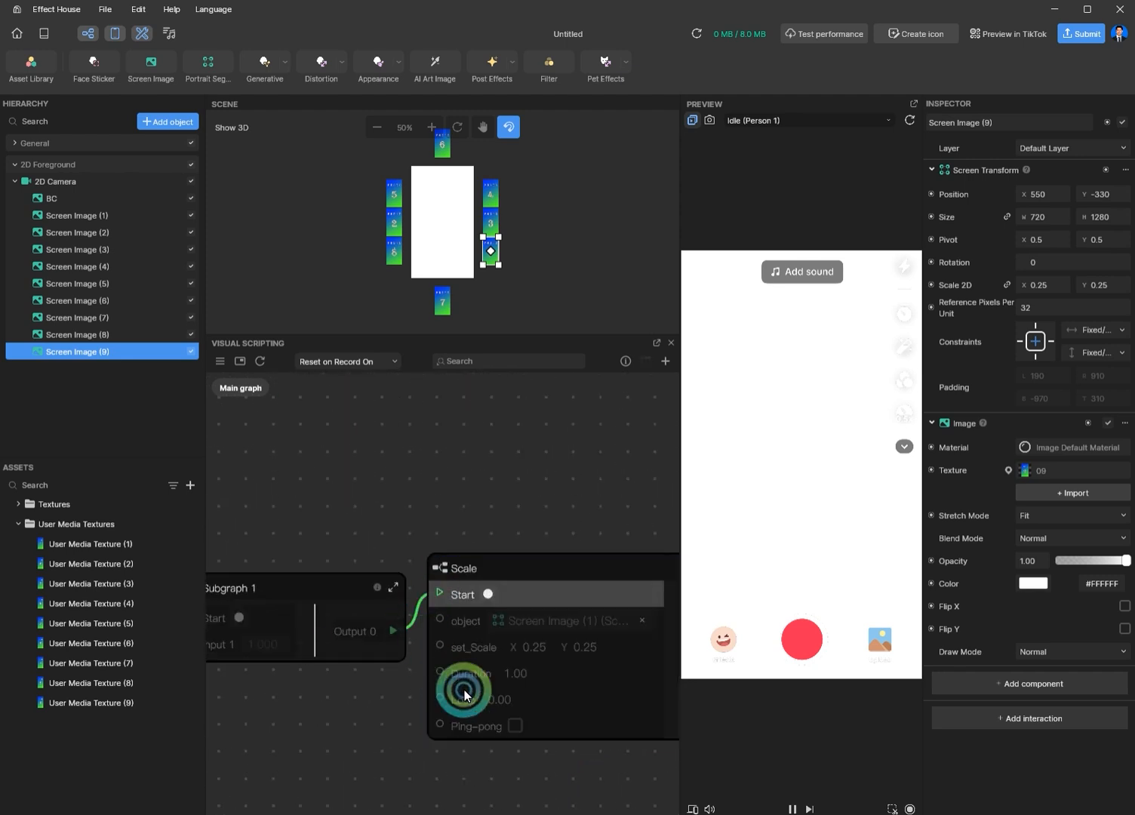
{"action": "left_click", "coordinate": [533, 679]}
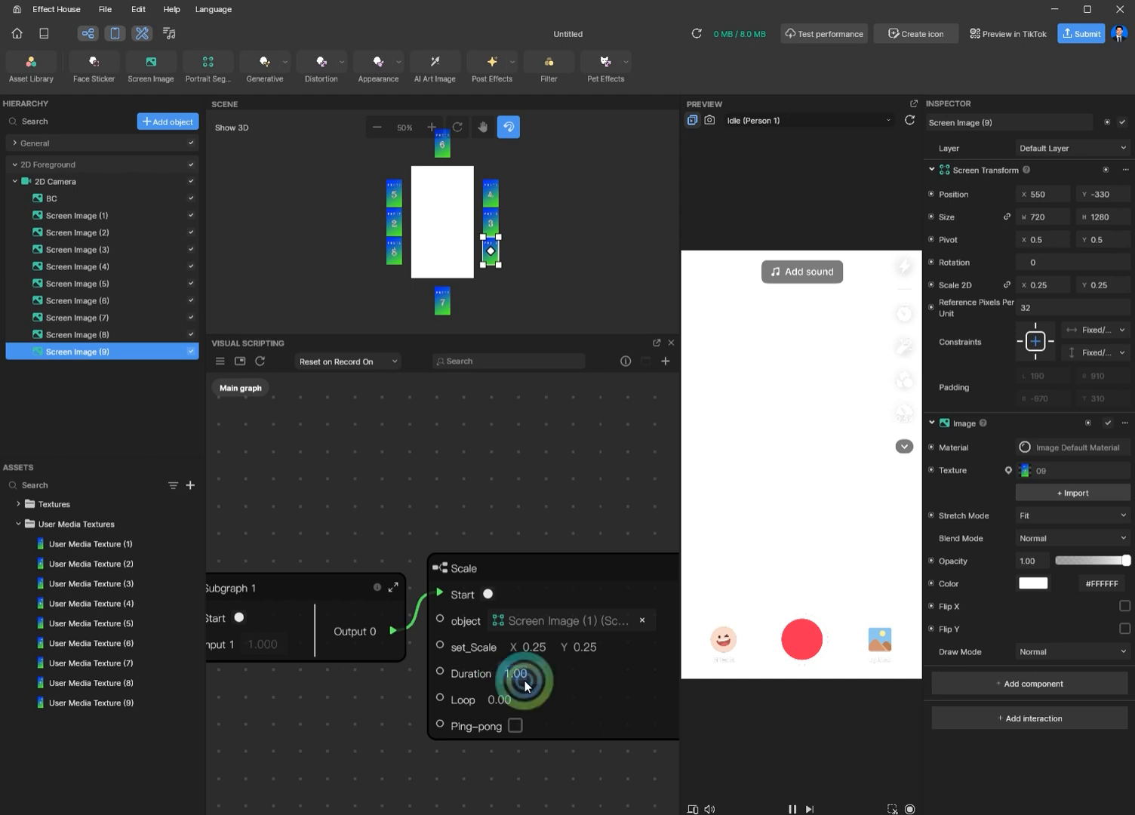
{"action": "left_click", "coordinate": [535, 646]}
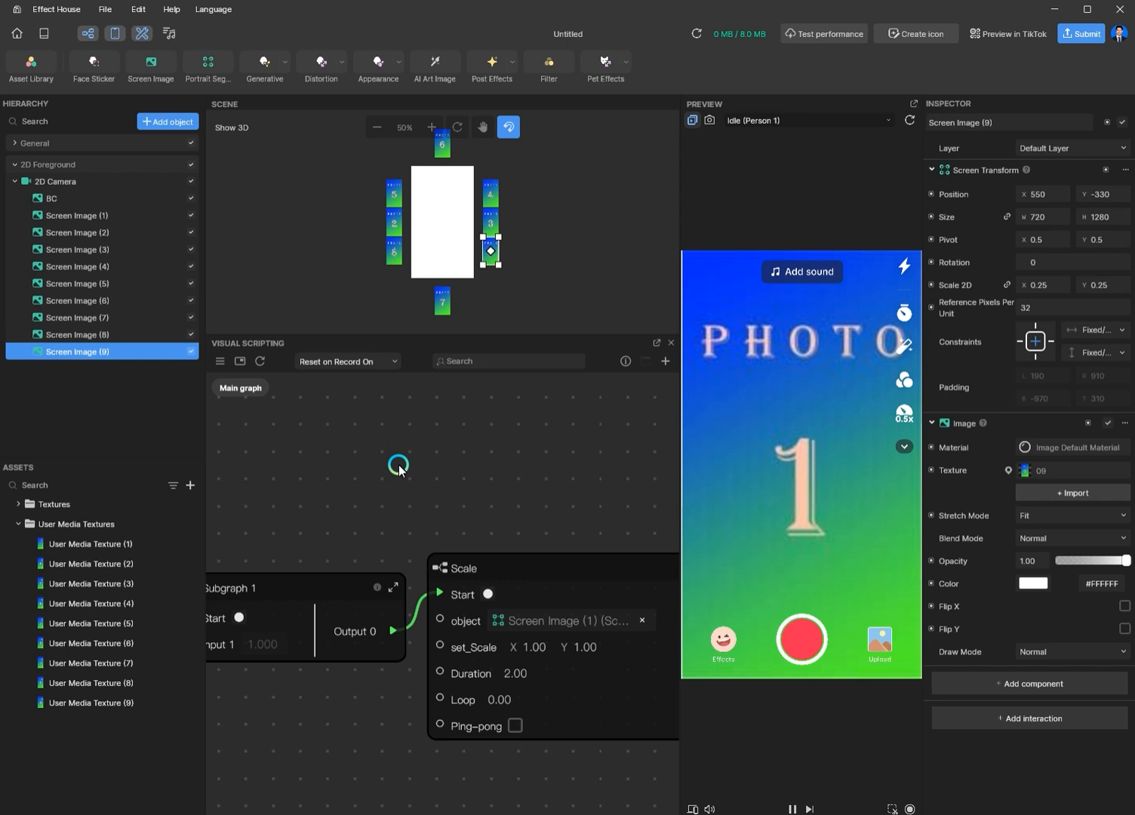
Copy the Scale node, place the copy after it, and connect the original's second End port to the copy's Start.
{"action": "scroll", "coordinate": [398, 465], "scroll_direction": "down", "scroll_amount": 2}
{"action": "middle_click_drag", "start_coordinate": [671, 650], "coordinate": [506, 593]}
{"action": "left_click", "coordinate": [421, 482]}
{"action": "key", "text": "ctrl+c"}
{"action": "key", "text": "ctrl+v"}
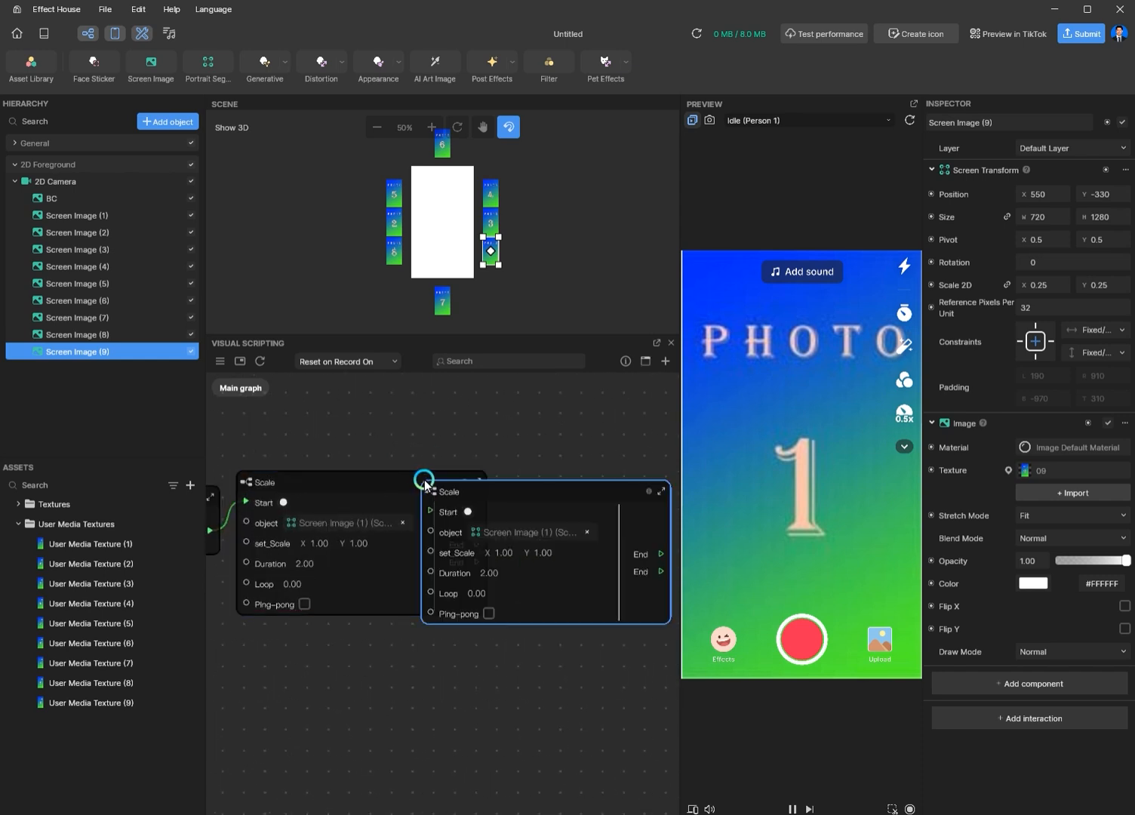
{"action": "left_click_drag", "start_coordinate": [522, 493], "coordinate": [595, 481]}
{"action": "middle_click_drag", "start_coordinate": [537, 706], "coordinate": [404, 765]}
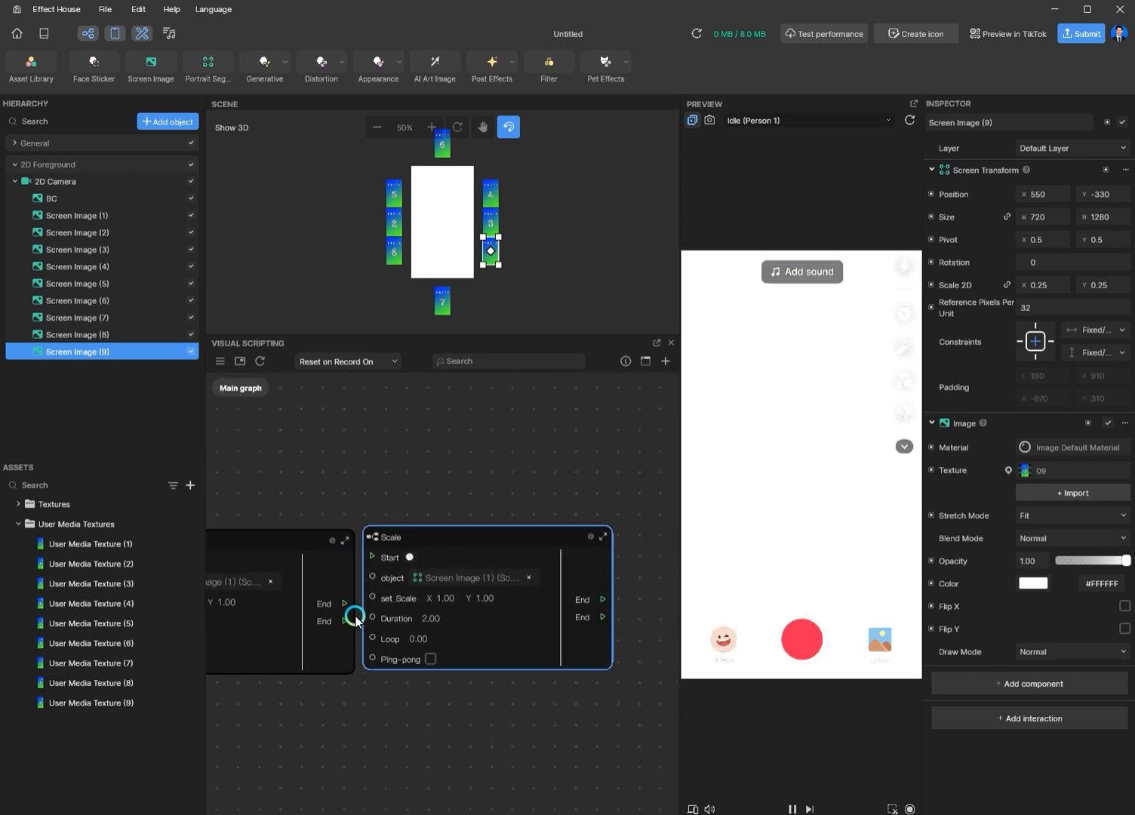
{"action": "left_click_drag", "start_coordinate": [344, 621], "coordinate": [375, 557]}
Enable Ping-pong on the last Scale node and set Loop to 777, Duration to 1 and scale to X 0.8, Y 0.8.
{"action": "left_click", "coordinate": [381, 640]}
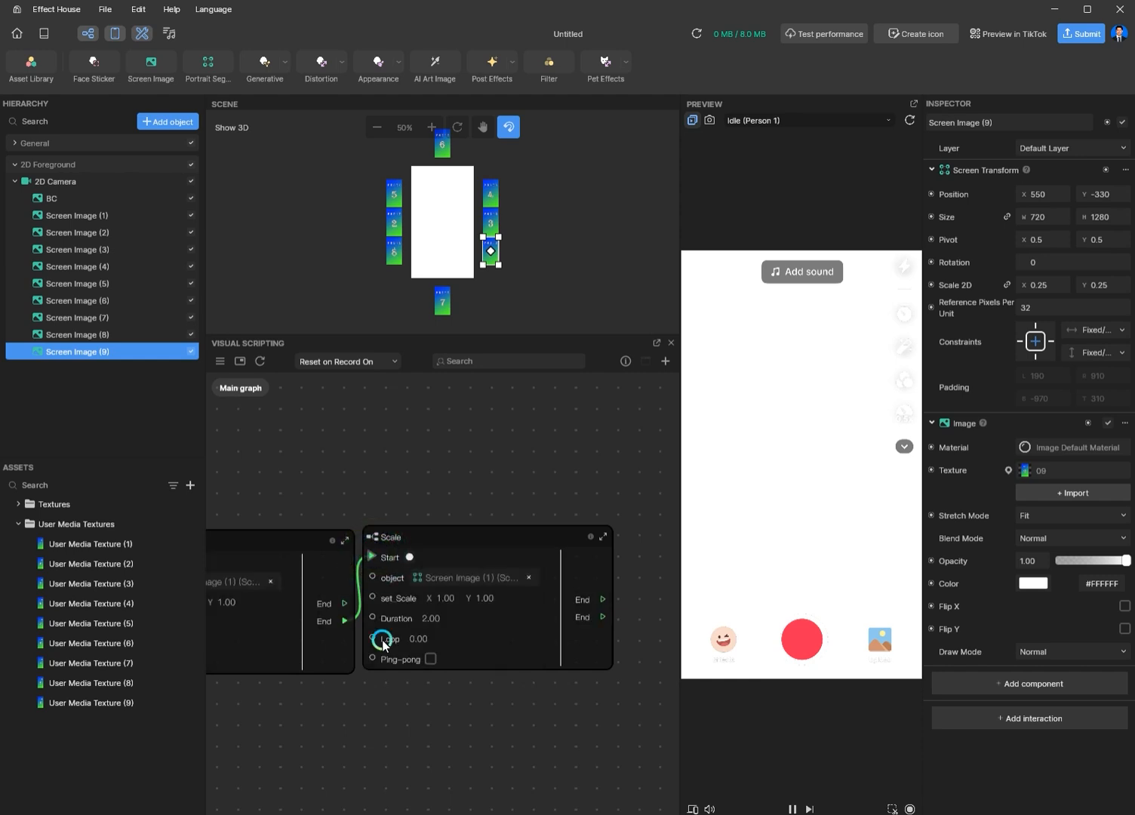
{"action": "left_click", "coordinate": [433, 649]}
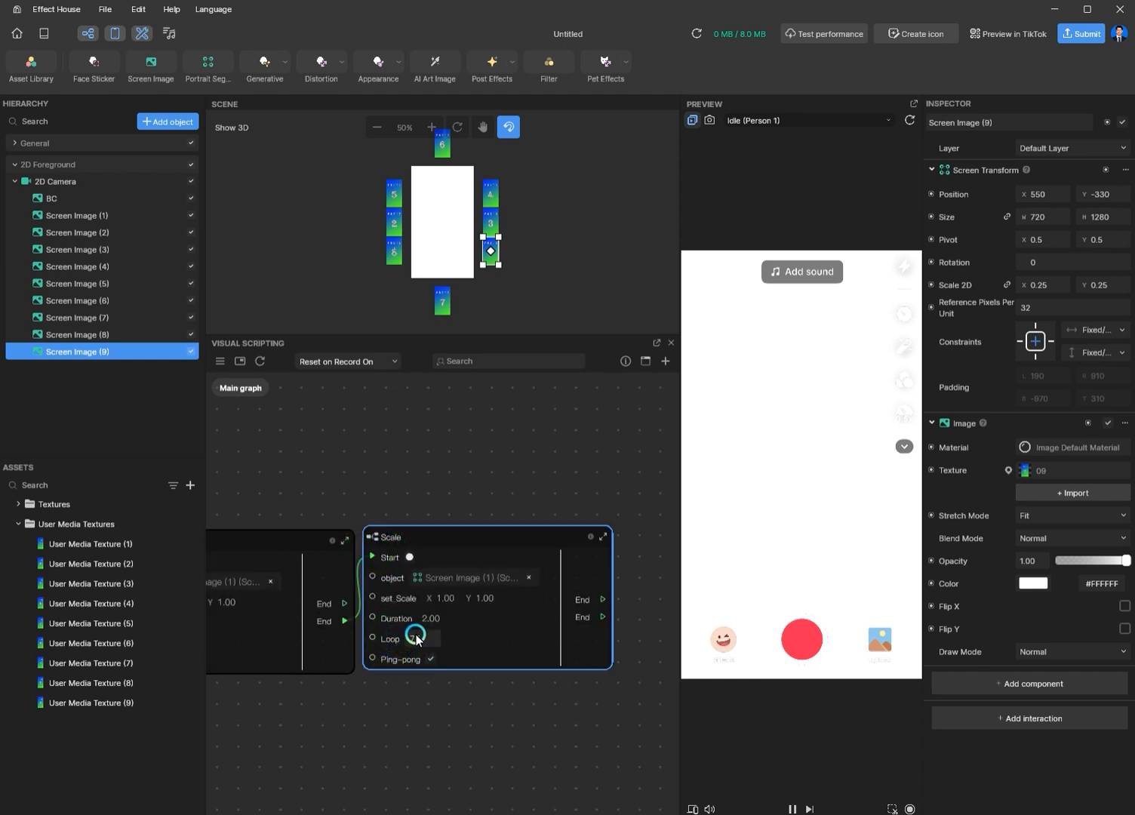
{"action": "left_click", "coordinate": [445, 598]}
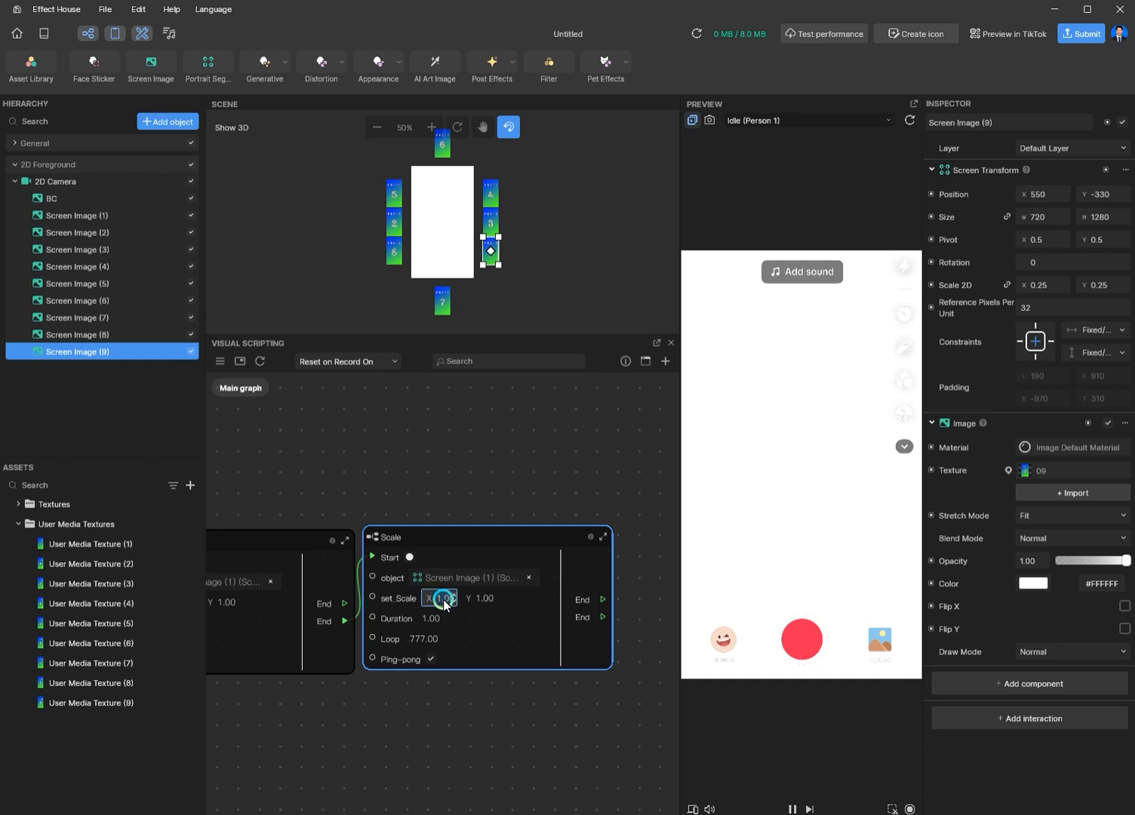
{"action": "left_click", "coordinate": [487, 599]}
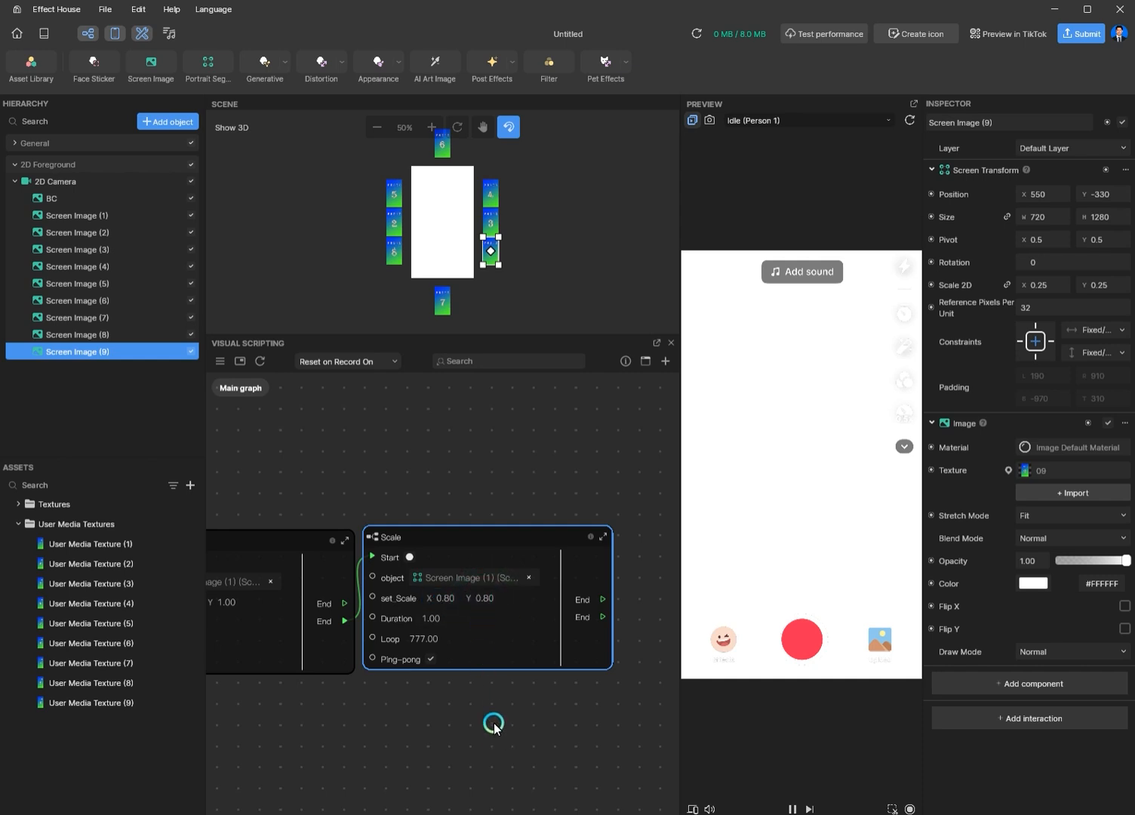